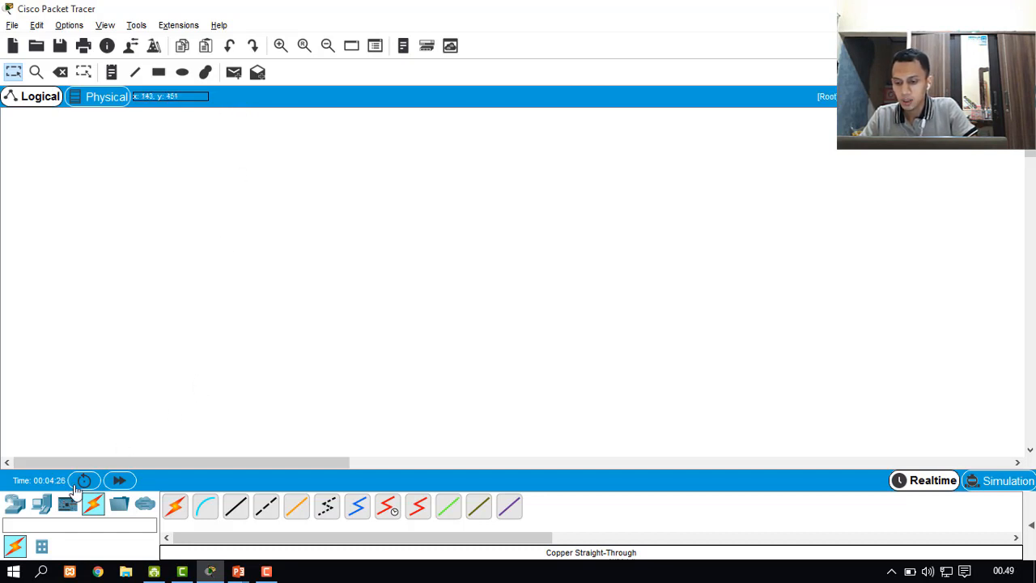
Place a 2911 router in the middle of the empty logical workspace
{"action": "left_click", "coordinate": [16, 505]}
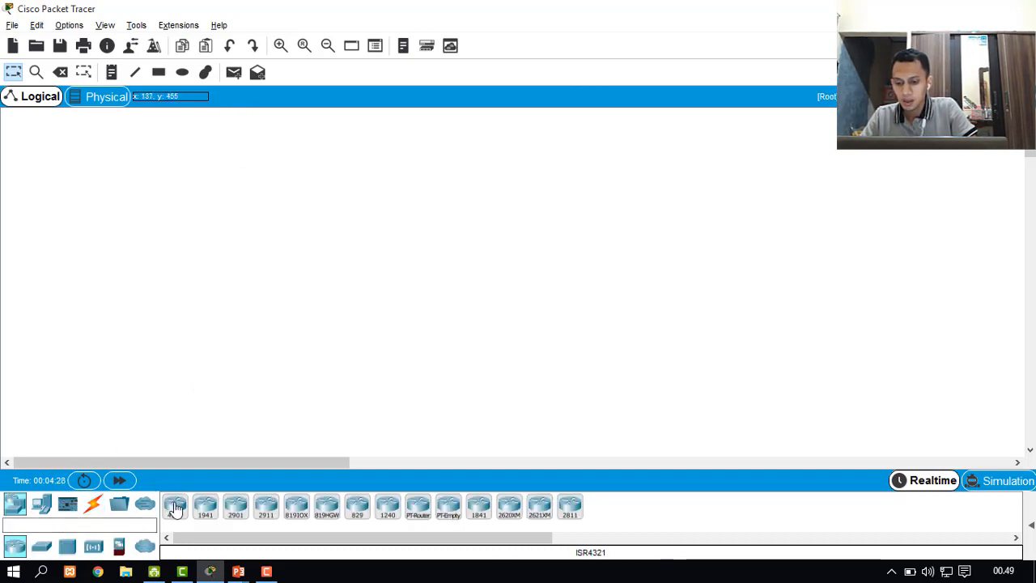
{"action": "left_click", "coordinate": [266, 507]}
{"action": "left_click", "coordinate": [346, 255]}
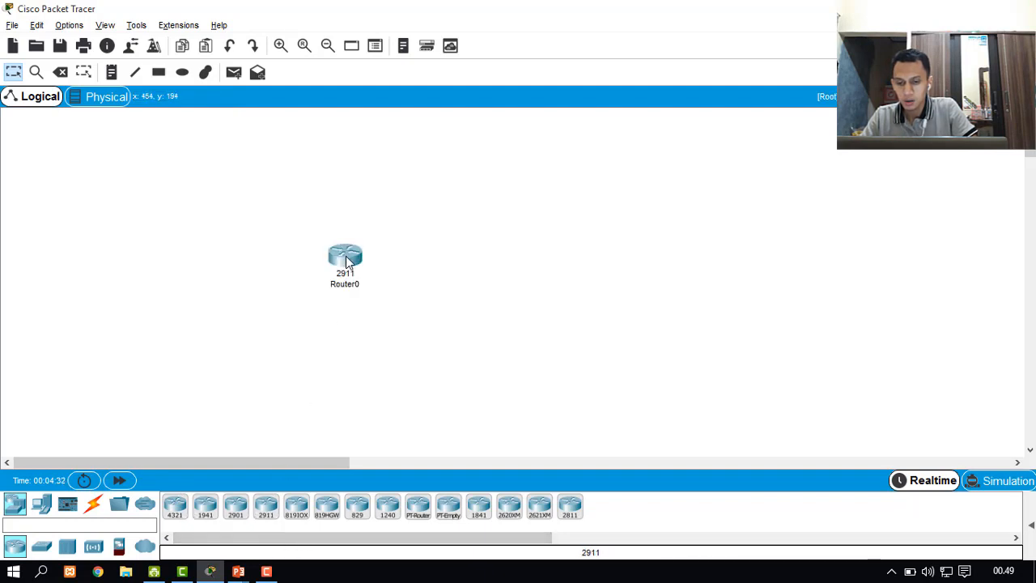
{"action": "mouse_move", "coordinate": [346, 255]}
{"action": "left_mouse_down"}
{"action": "mouse_move", "coordinate": [362, 238]}
{"action": "mouse_move", "coordinate": [359, 265]}
{"action": "mouse_move", "coordinate": [357, 256]}
{"action": "left_mouse_up"}
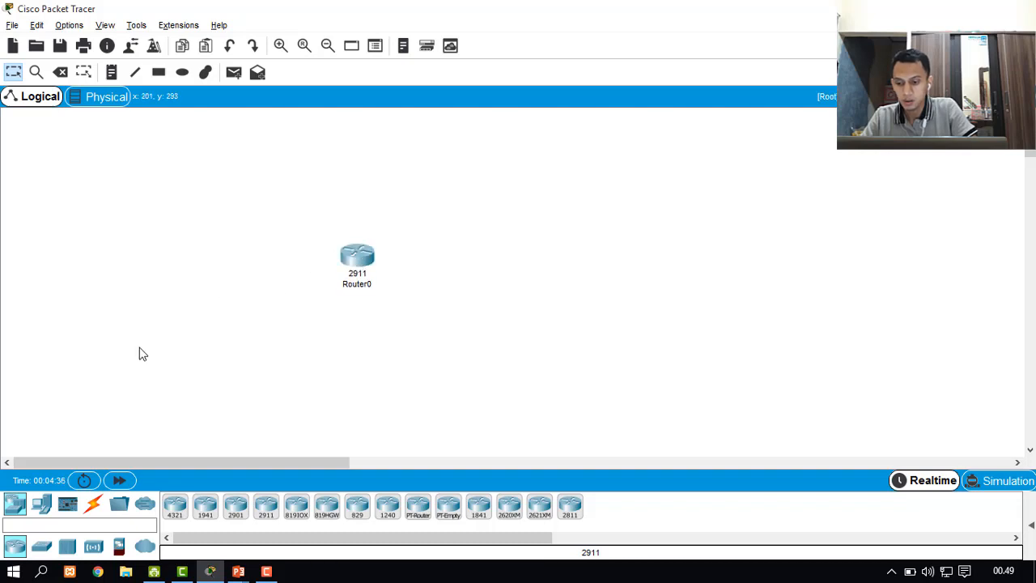
Add four PCs in an evenly spaced row below and to the left of the router
{"action": "left_click", "coordinate": [42, 506]}
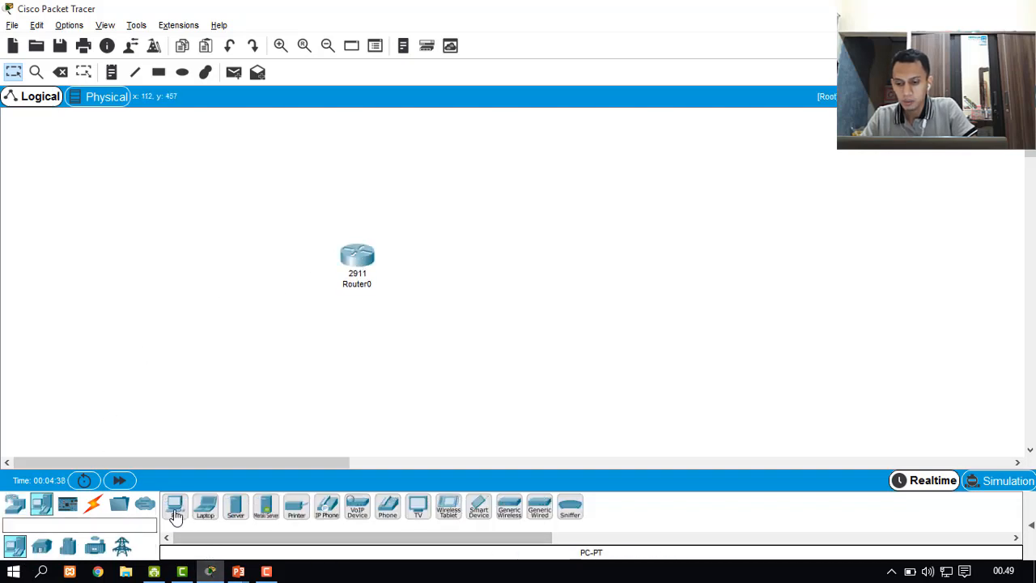
{"action": "left_click", "coordinate": [175, 508]}
{"action": "left_click", "coordinate": [68, 393]}
{"action": "left_click", "coordinate": [175, 507]}
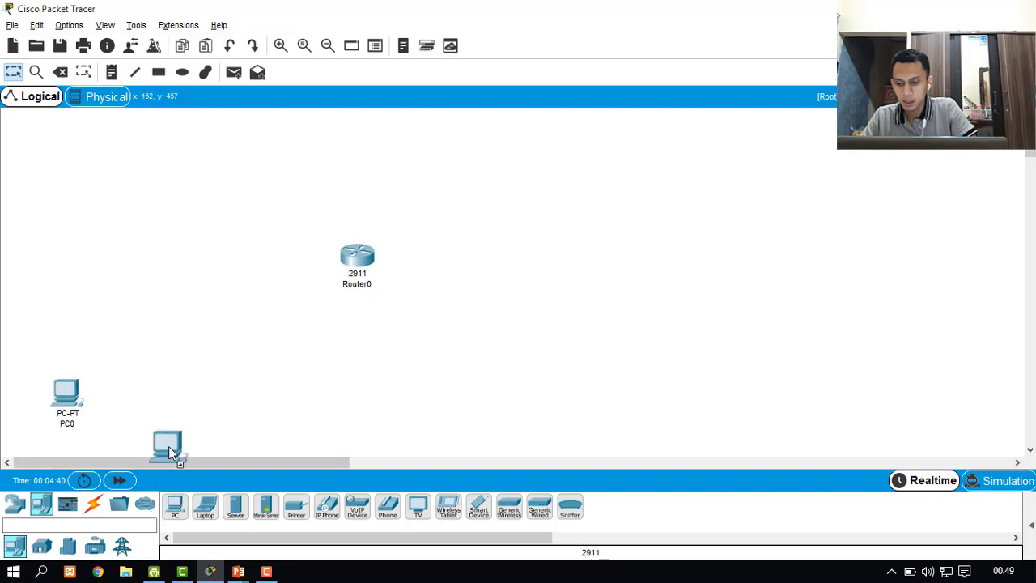
{"action": "left_click", "coordinate": [133, 398]}
{"action": "left_click", "coordinate": [173, 510]}
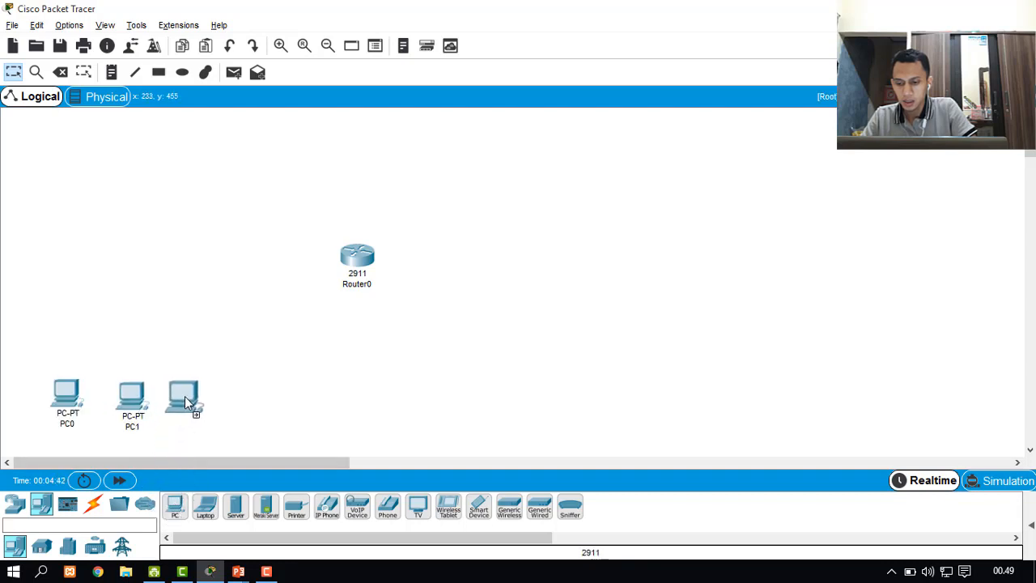
{"action": "left_click", "coordinate": [175, 507]}
{"action": "left_click", "coordinate": [252, 396]}
{"action": "left_click_drag", "start_coordinate": [132, 398], "coordinate": [123, 398]}
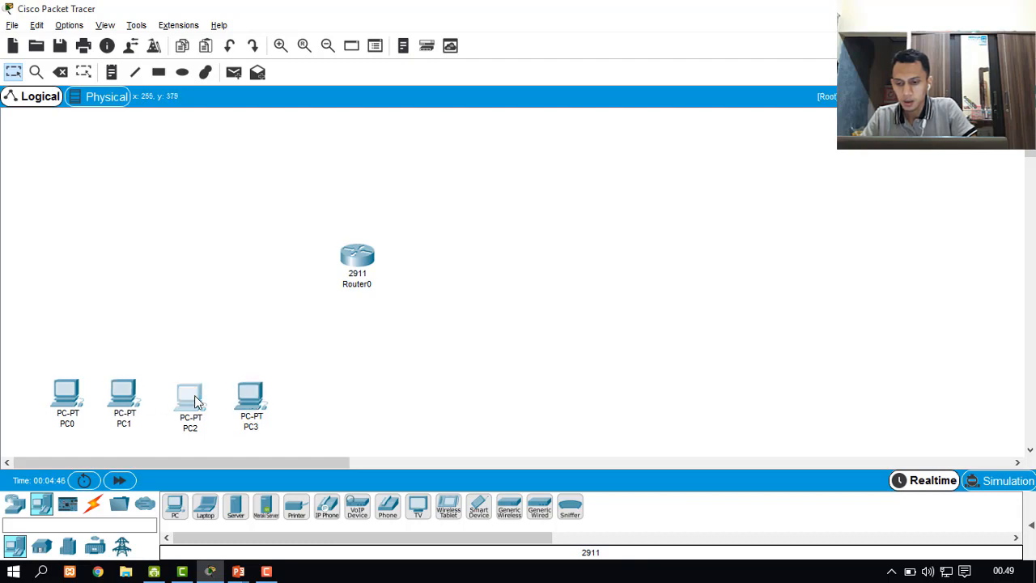
{"action": "left_click_drag", "start_coordinate": [196, 400], "coordinate": [183, 401]}
Add four more PCs in a row below and to the right of the router, plus one PC directly above it
{"action": "left_click_drag", "start_coordinate": [253, 402], "coordinate": [433, 388]}
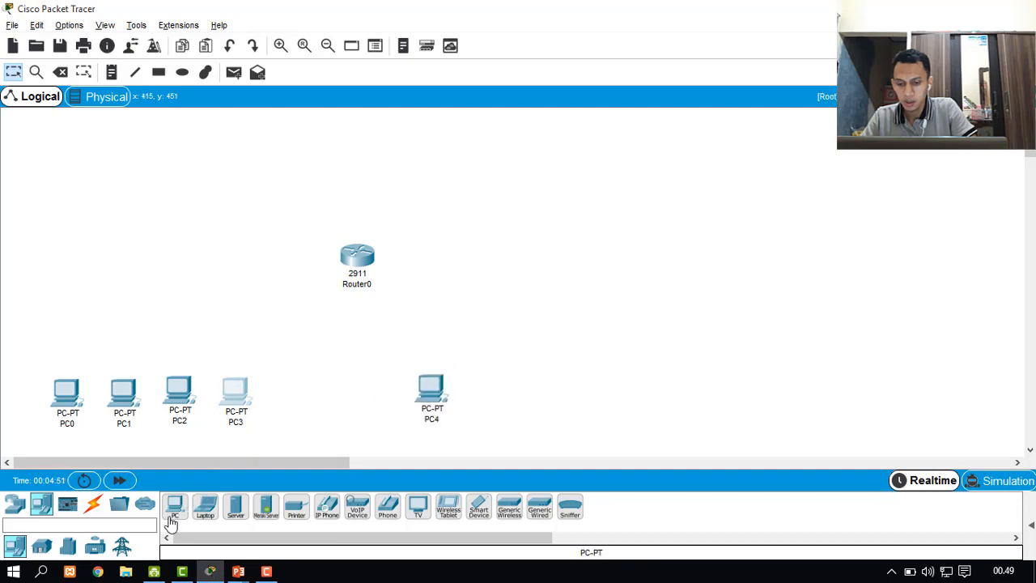
{"action": "left_click_drag", "start_coordinate": [170, 518], "coordinate": [527, 438]}
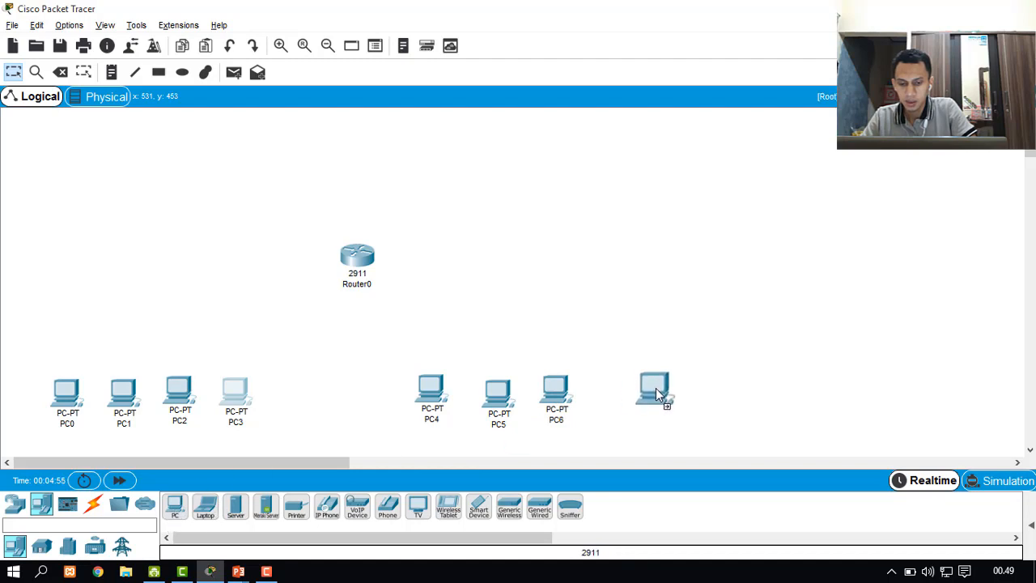
{"action": "left_click_drag", "start_coordinate": [657, 390], "coordinate": [657, 390]}
{"action": "left_click_drag", "start_coordinate": [176, 510], "coordinate": [363, 152]}
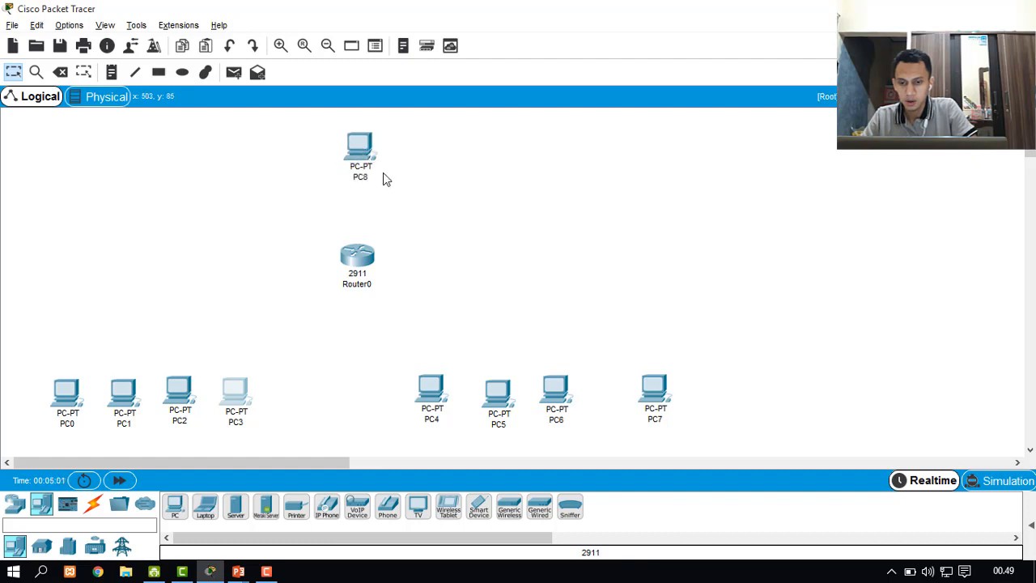
Place a PT-Hub on each side of the router above the PC rows, and shift PC7 slightly closer to its row
{"action": "left_click", "coordinate": [14, 504]}
{"action": "left_click", "coordinate": [41, 504]}
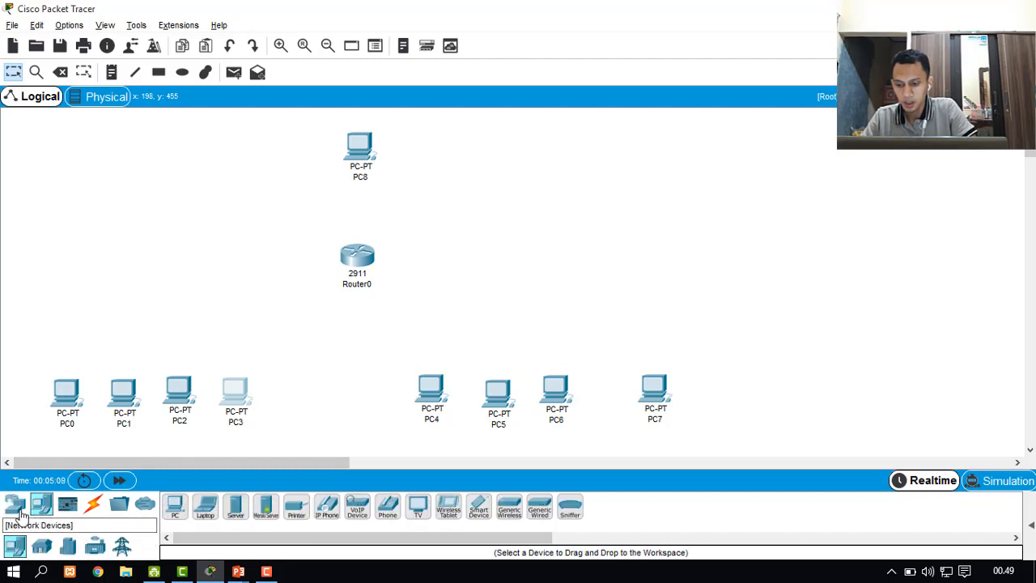
{"action": "left_click", "coordinate": [15, 504]}
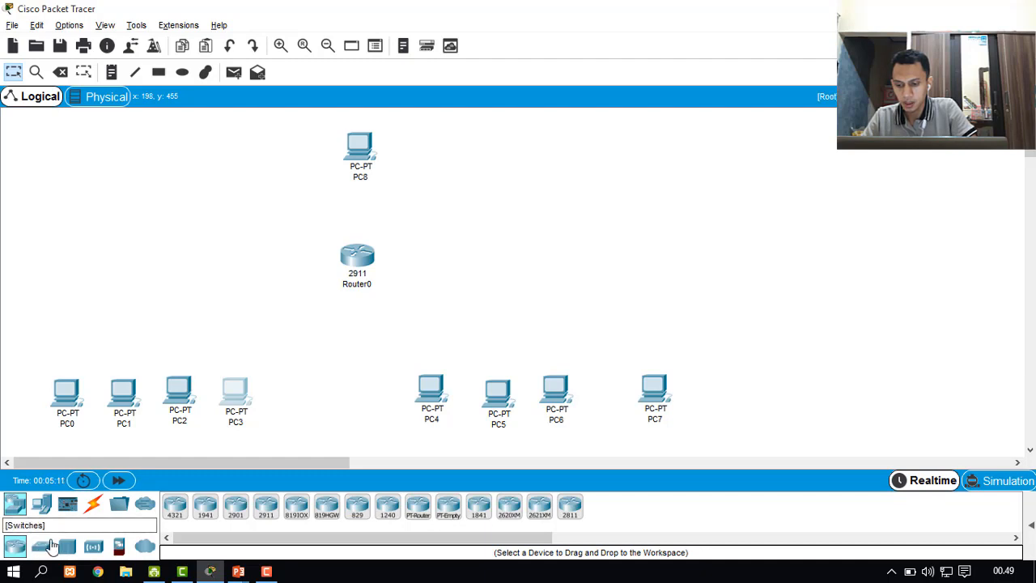
{"action": "left_click", "coordinate": [66, 549]}
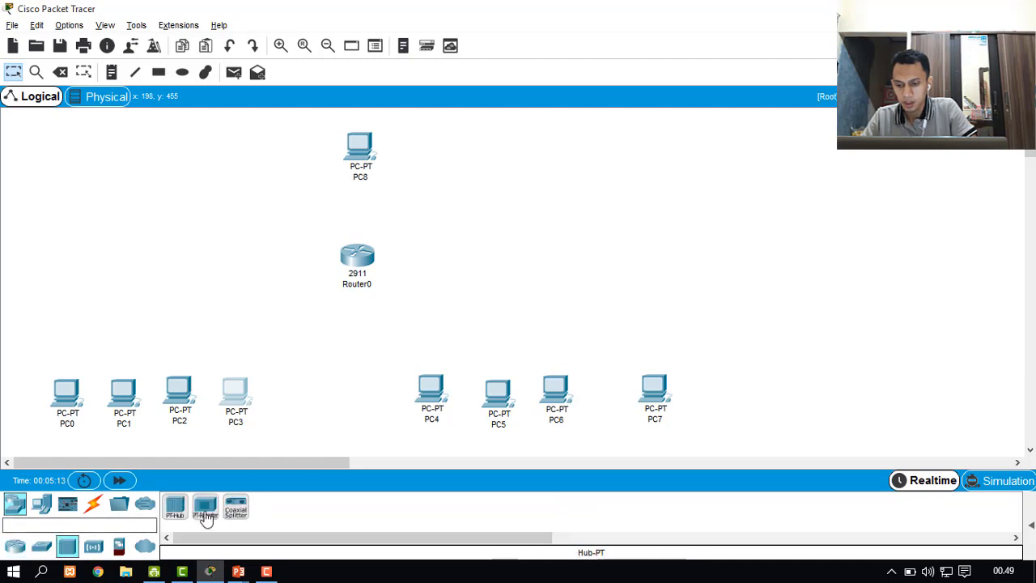
{"action": "left_click_drag", "start_coordinate": [178, 511], "coordinate": [151, 270]}
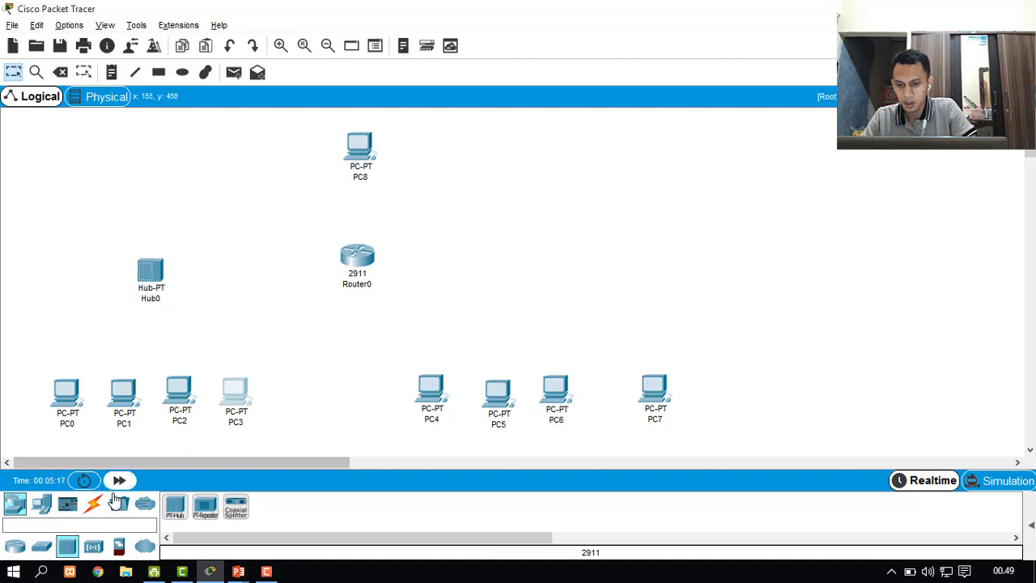
{"action": "left_click_drag", "start_coordinate": [175, 509], "coordinate": [532, 261]}
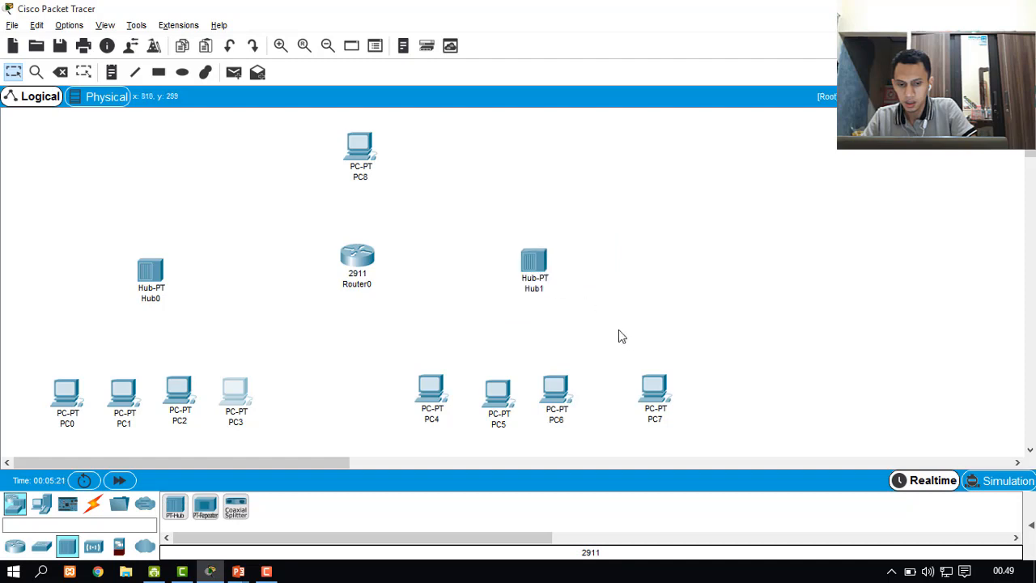
{"action": "left_click_drag", "start_coordinate": [656, 389], "coordinate": [645, 390]}
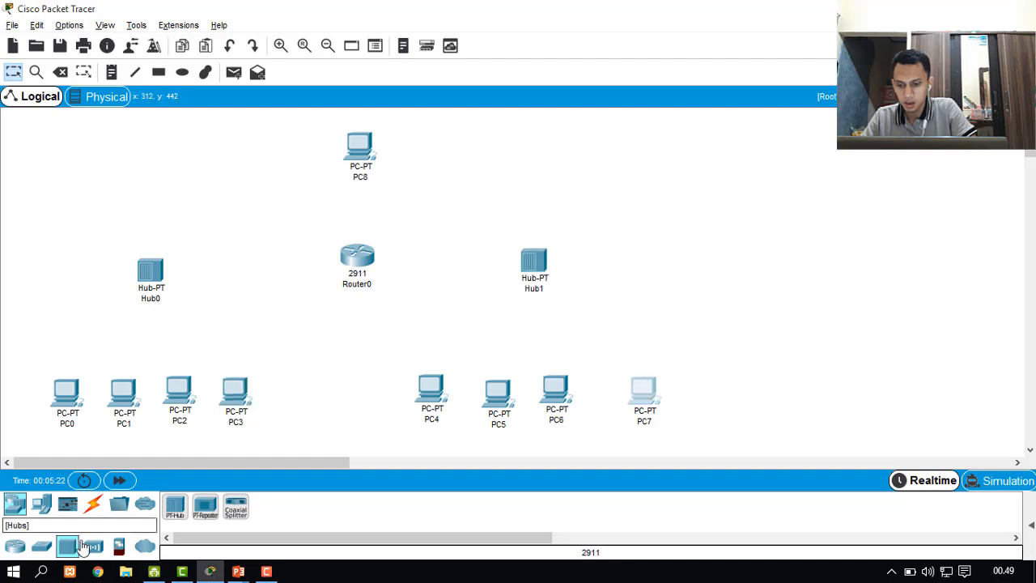
Connect Hub0 to PC0, PC1, PC2 and PC3 using the automatically chosen connection type
{"action": "left_click", "coordinate": [96, 517]}
{"action": "left_click", "coordinate": [177, 506]}
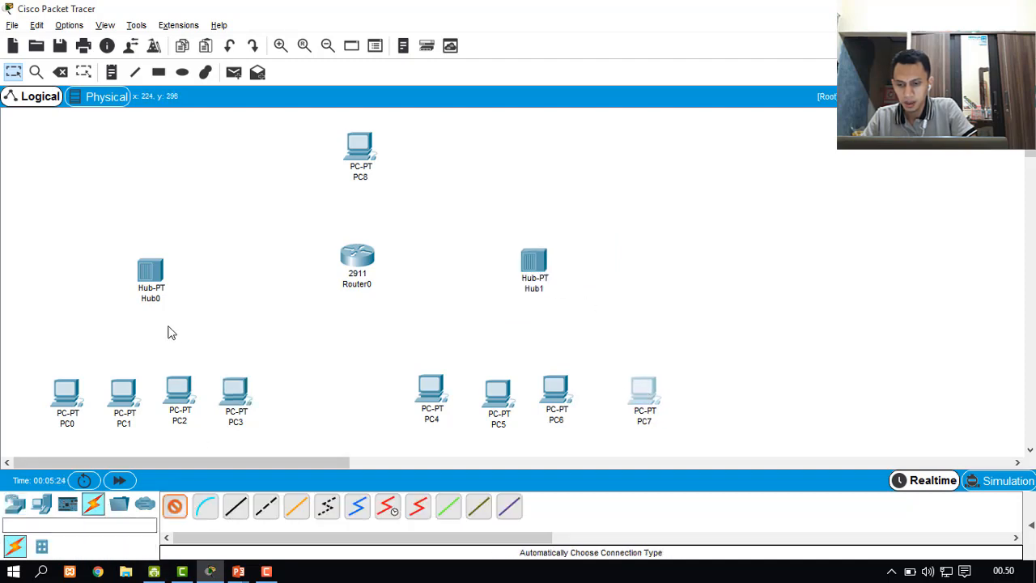
{"action": "left_click", "coordinate": [152, 296]}
{"action": "left_click", "coordinate": [68, 388]}
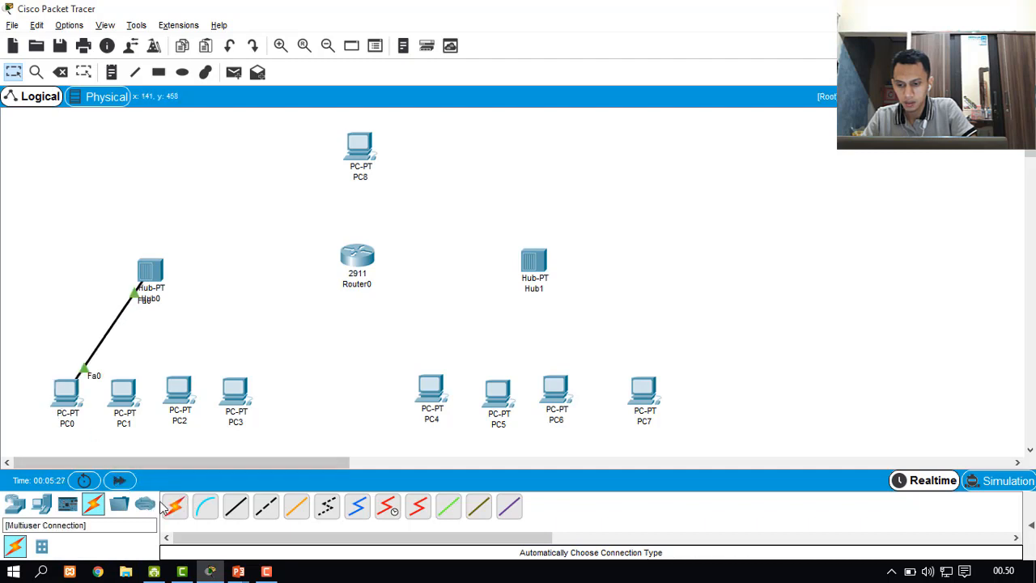
{"action": "left_click", "coordinate": [157, 295]}
{"action": "left_click", "coordinate": [115, 397]}
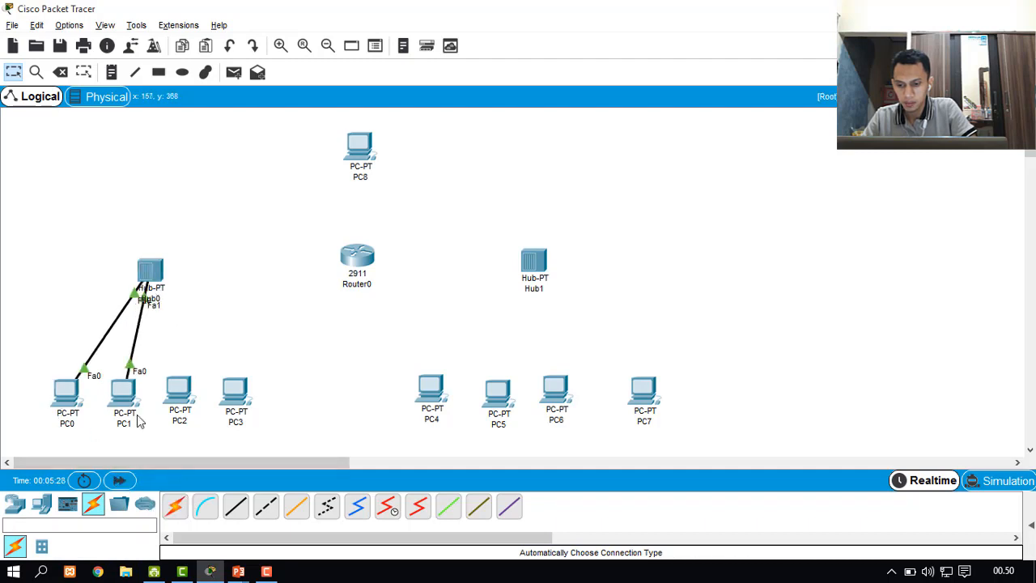
{"action": "left_click", "coordinate": [187, 512]}
{"action": "left_click", "coordinate": [162, 287]}
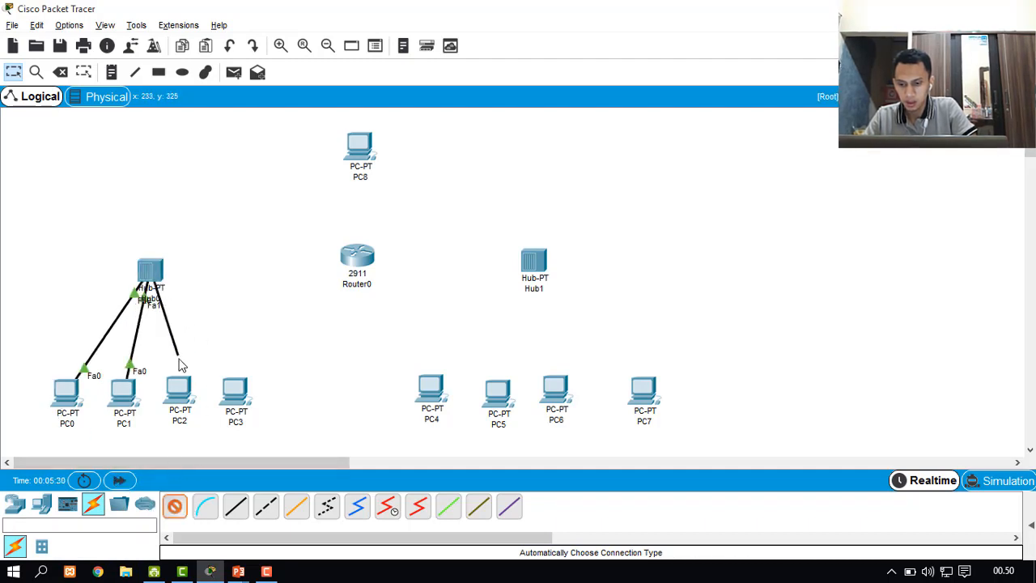
{"action": "left_click", "coordinate": [179, 390]}
{"action": "left_click", "coordinate": [154, 291]}
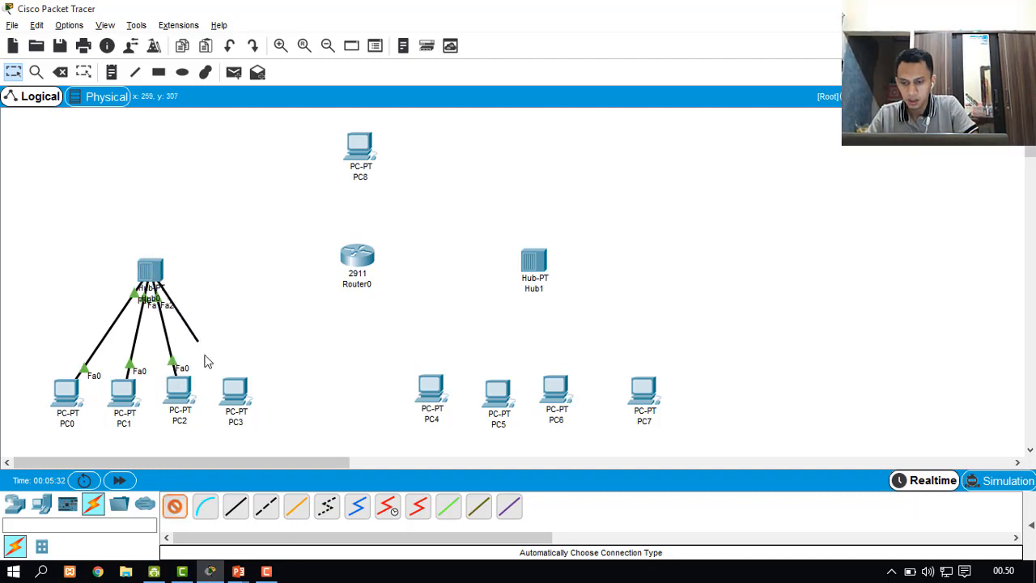
{"action": "left_click", "coordinate": [233, 393]}
Connect Hub1 to PC4, PC5, PC6 and PC7 using the automatically chosen connection type
{"action": "left_click", "coordinate": [174, 509]}
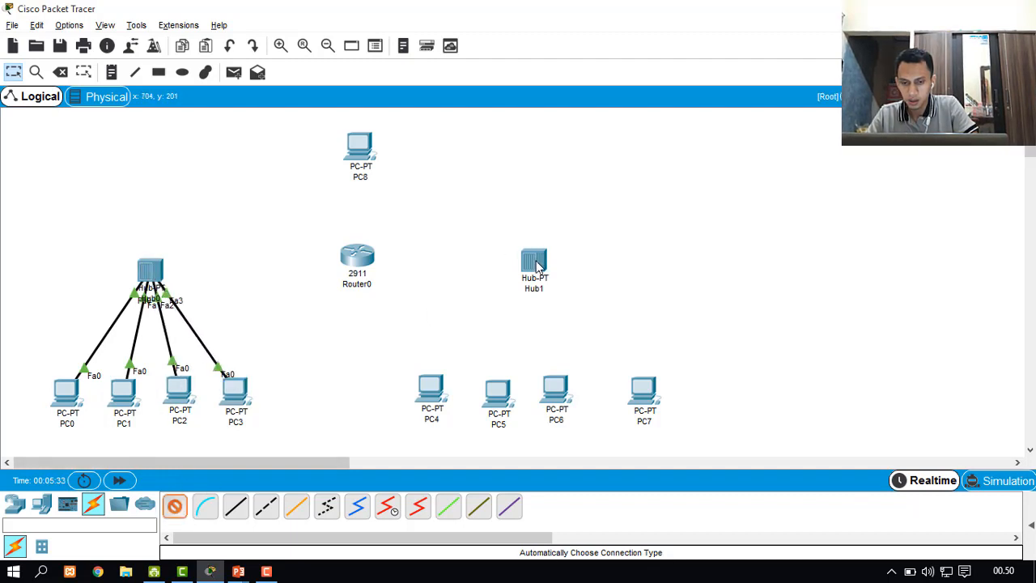
{"action": "left_click", "coordinate": [536, 266]}
{"action": "left_click", "coordinate": [434, 387]}
{"action": "left_click", "coordinate": [174, 506]}
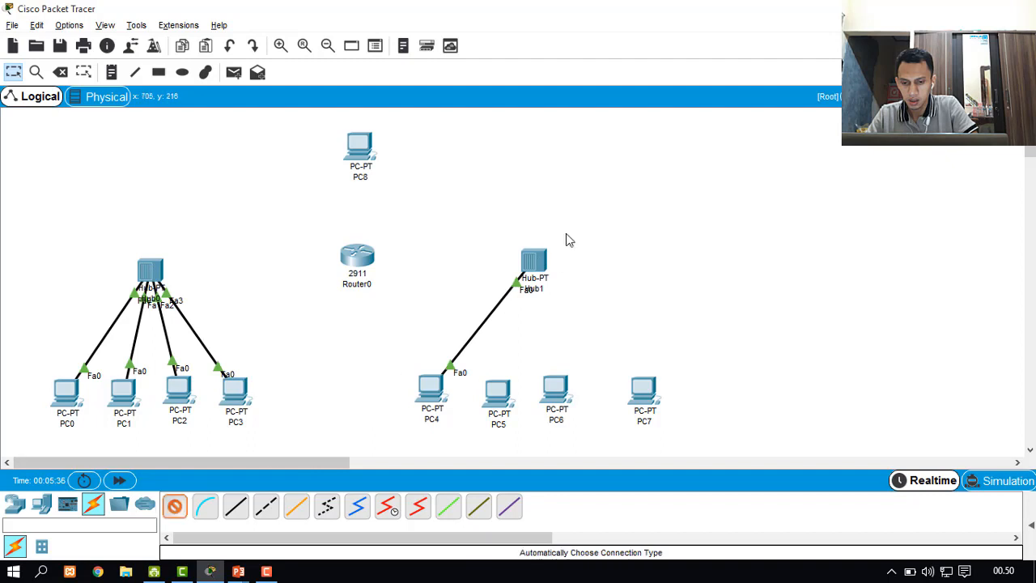
{"action": "left_click", "coordinate": [535, 261]}
{"action": "left_click", "coordinate": [498, 392]}
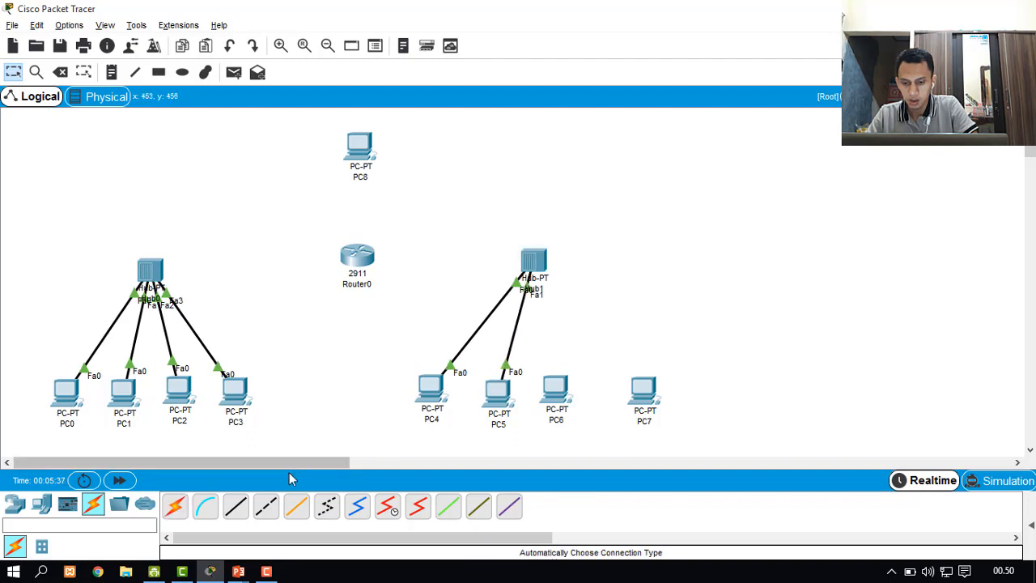
{"action": "left_click", "coordinate": [174, 507]}
{"action": "left_click", "coordinate": [519, 261]}
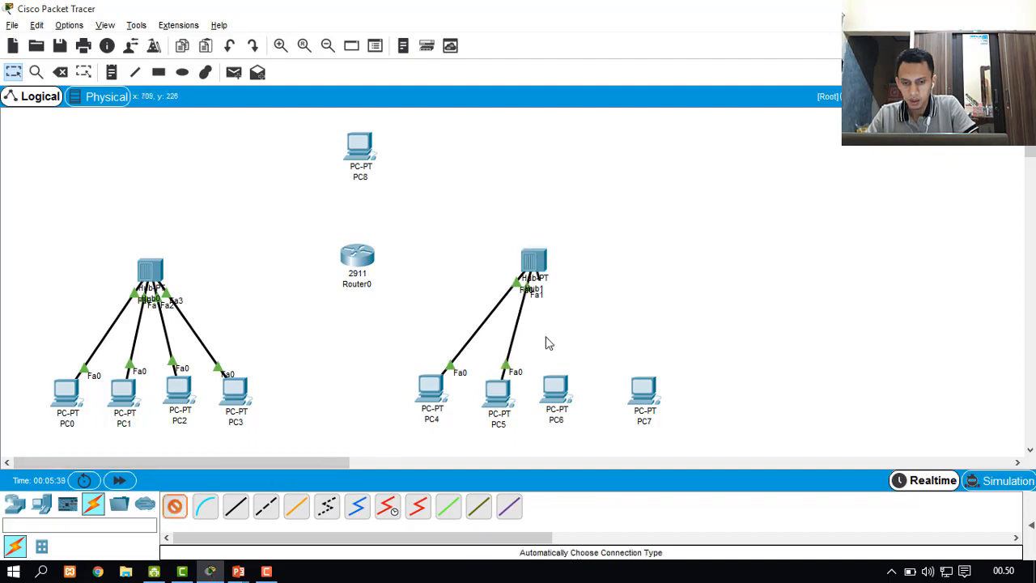
{"action": "left_click", "coordinate": [556, 392]}
{"action": "left_click", "coordinate": [175, 505]}
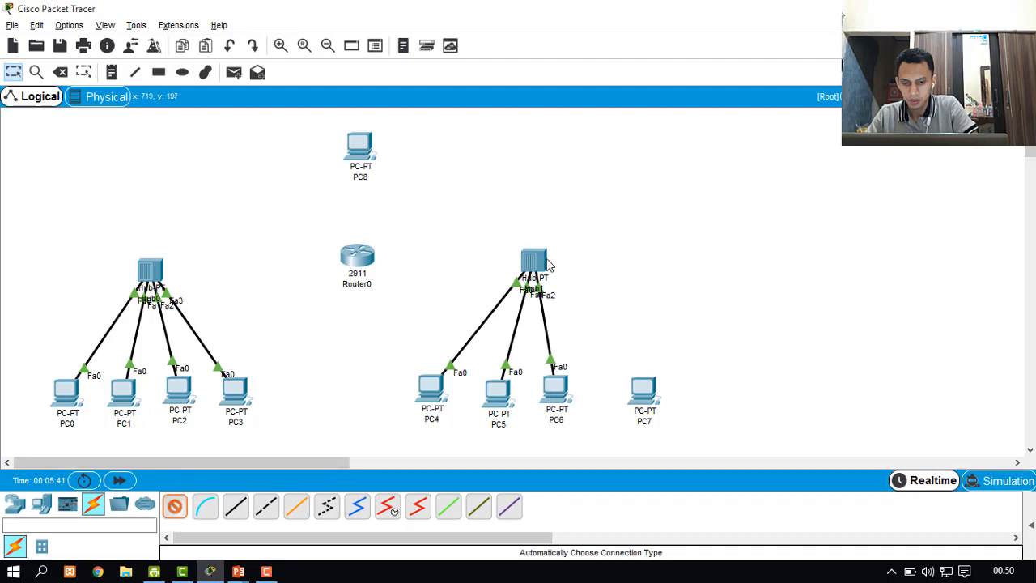
{"action": "left_click", "coordinate": [546, 263]}
{"action": "left_click", "coordinate": [649, 389]}
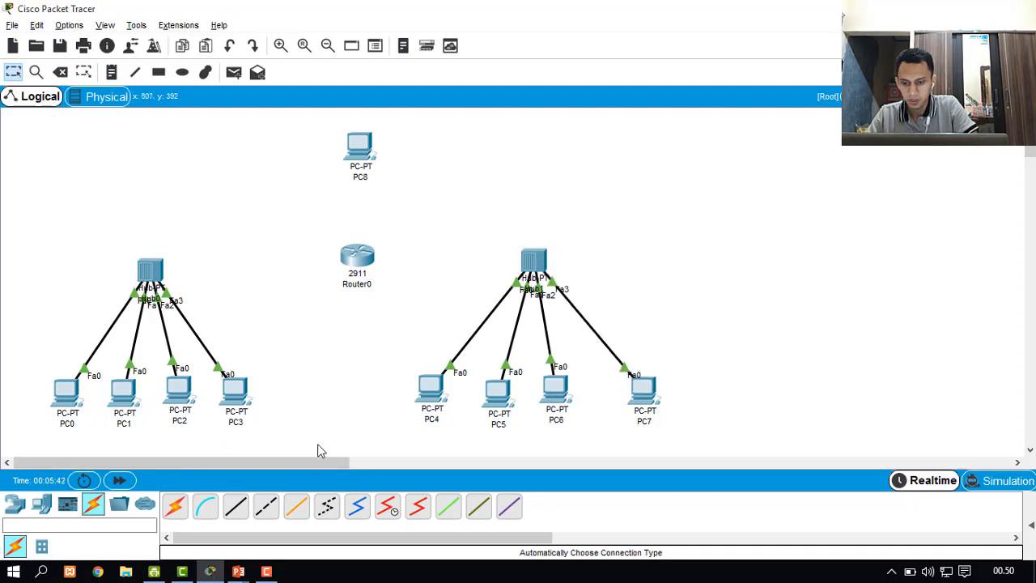
Link Router0 to Hub0 and to PC8 using the automatically chosen connection type
{"action": "left_click", "coordinate": [174, 506]}
{"action": "left_click", "coordinate": [156, 265]}
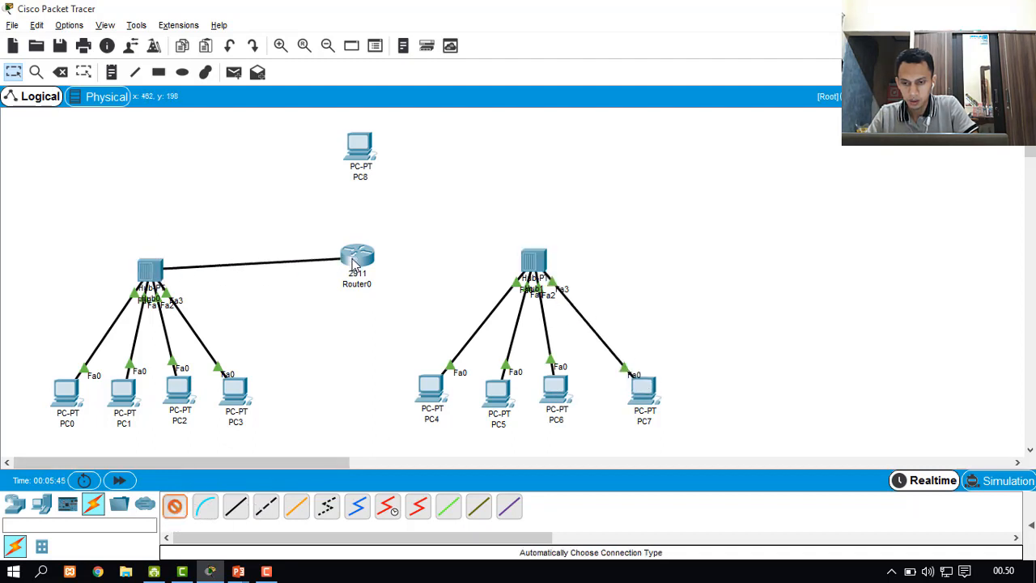
{"action": "left_click", "coordinate": [353, 257]}
{"action": "left_click", "coordinate": [176, 507]}
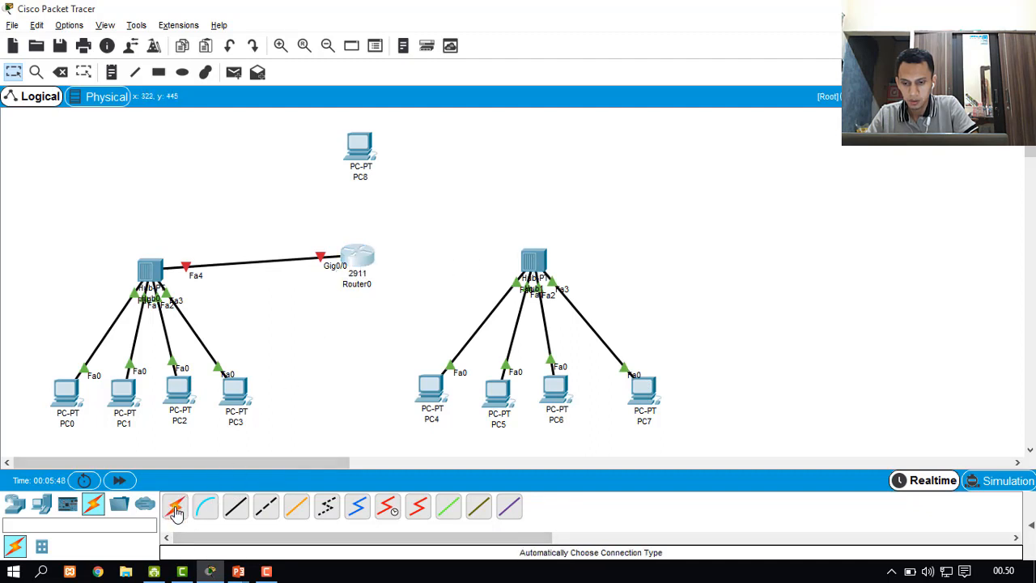
{"action": "left_click", "coordinate": [366, 264]}
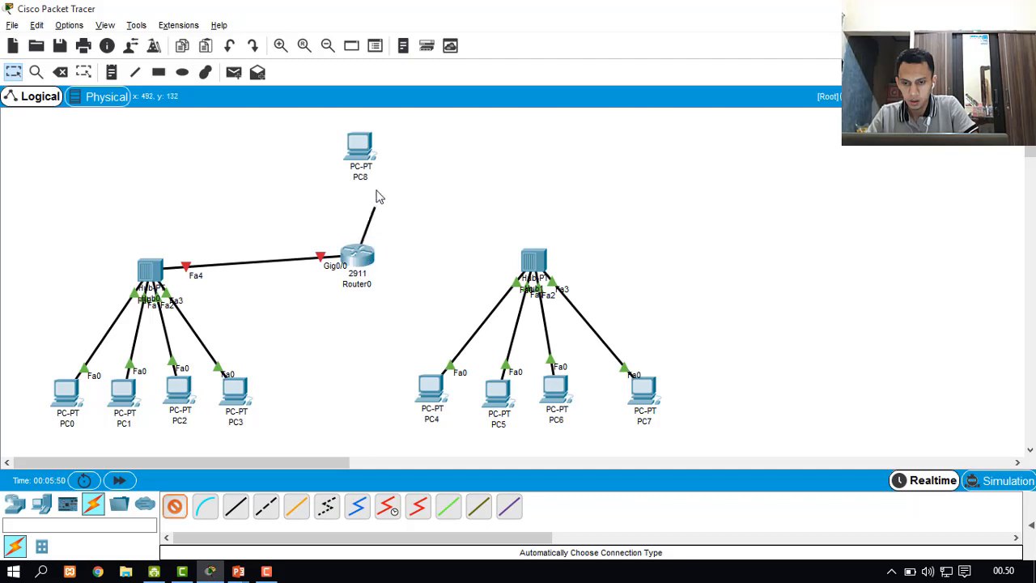
{"action": "left_click", "coordinate": [360, 152]}
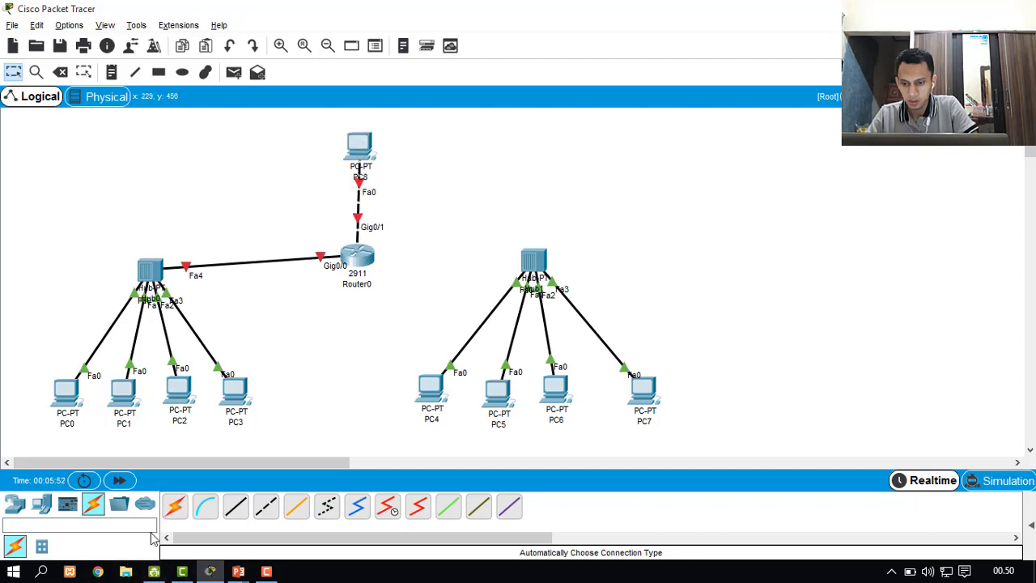
Link Router0 to Hub1 with an automatic connection, and move both hubs up level with the router
{"action": "left_click", "coordinate": [175, 507]}
{"action": "left_click", "coordinate": [374, 259]}
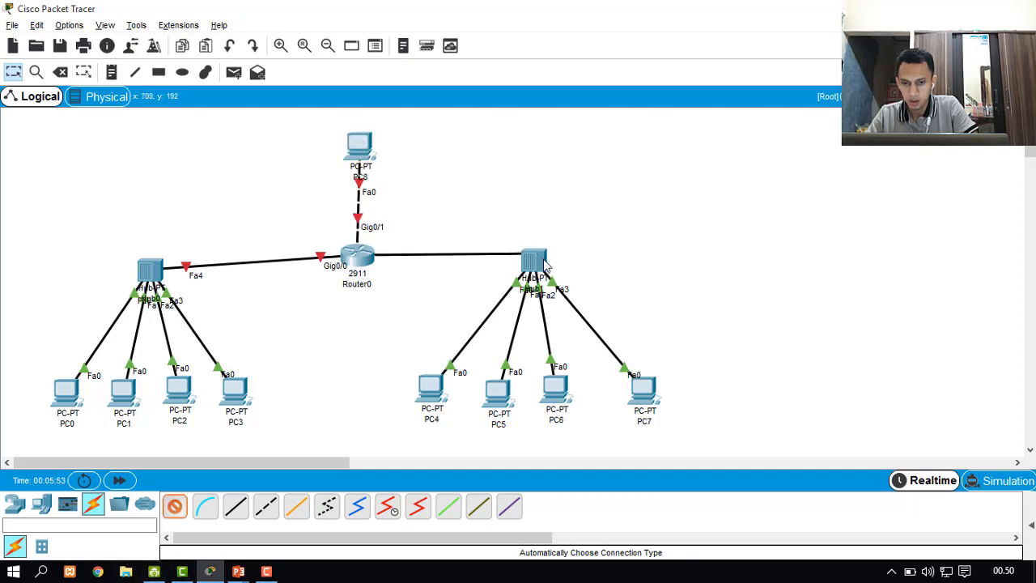
{"action": "left_click", "coordinate": [533, 261]}
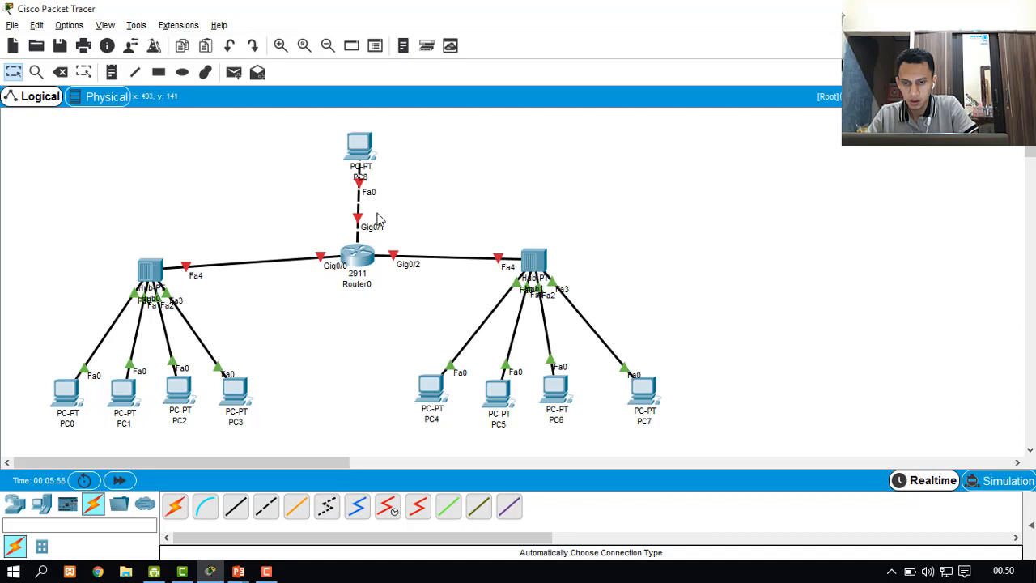
{"action": "left_click_drag", "start_coordinate": [153, 277], "coordinate": [156, 266]}
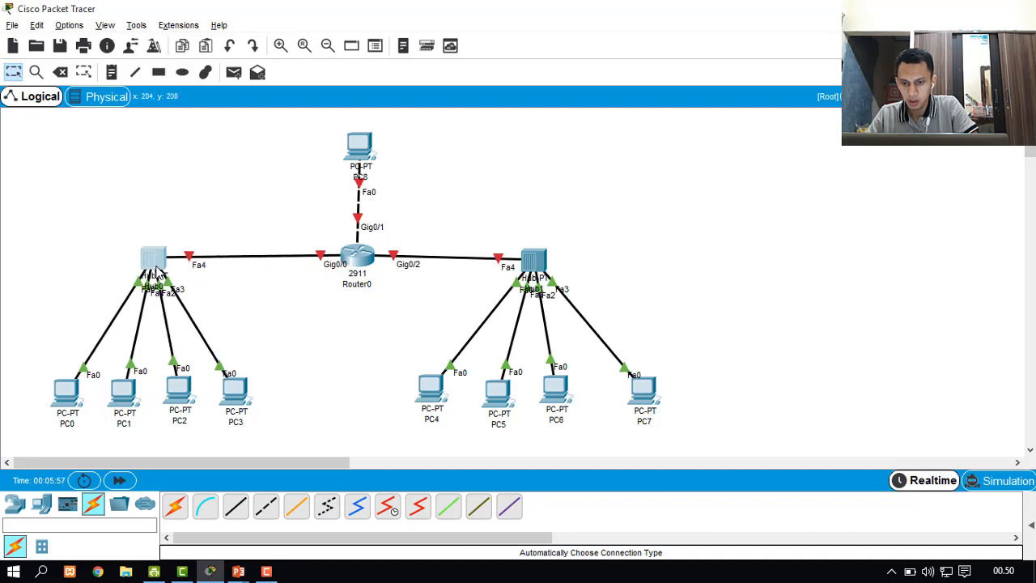
{"action": "left_click_drag", "start_coordinate": [534, 263], "coordinate": [536, 257]}
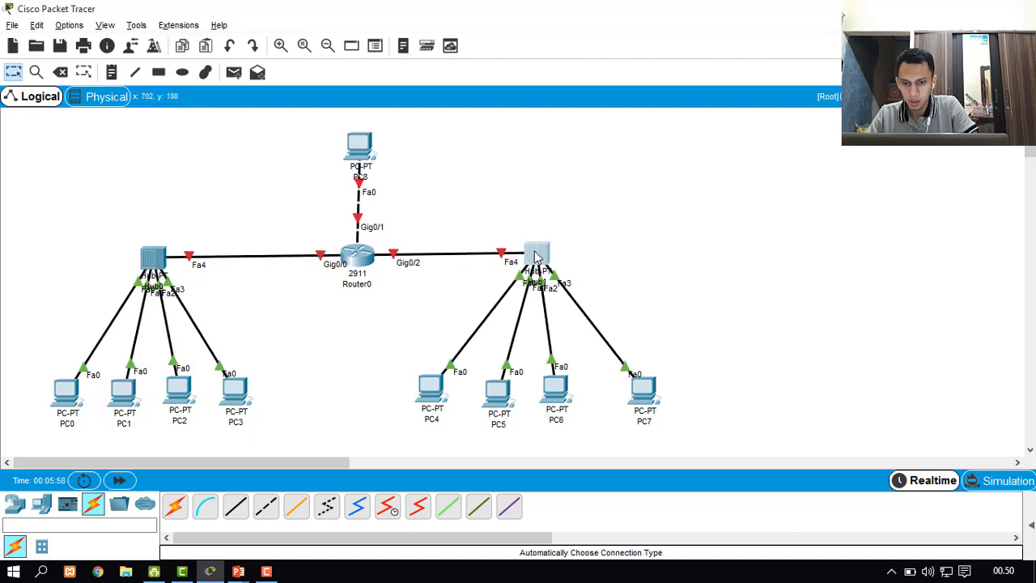
Move PC8 slightly higher above the router, and frame each hub with its four PCs in an unfilled black-outlined rectangle
{"action": "left_click_drag", "start_coordinate": [362, 145], "coordinate": [358, 139]}
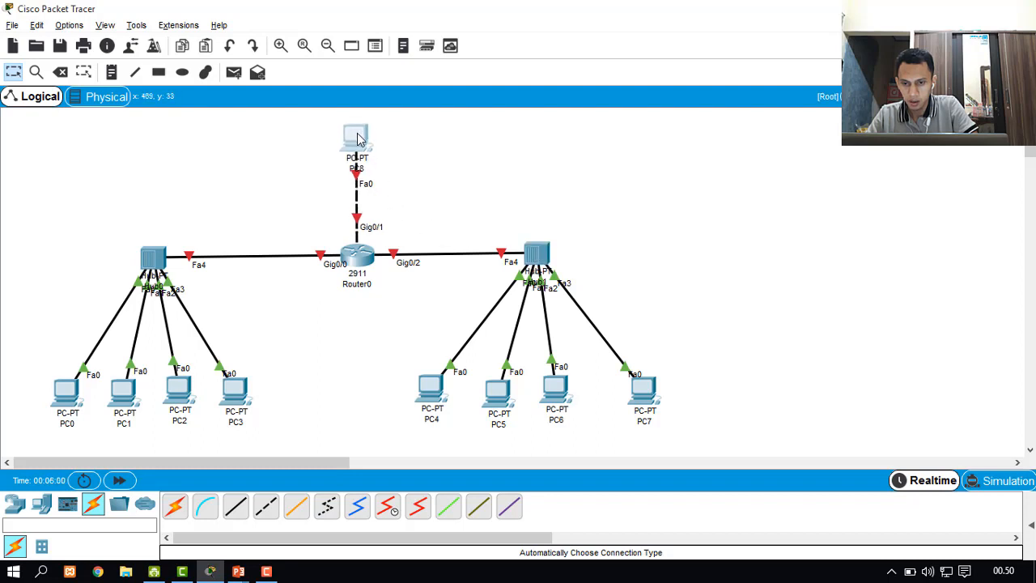
{"action": "left_click", "coordinate": [505, 156]}
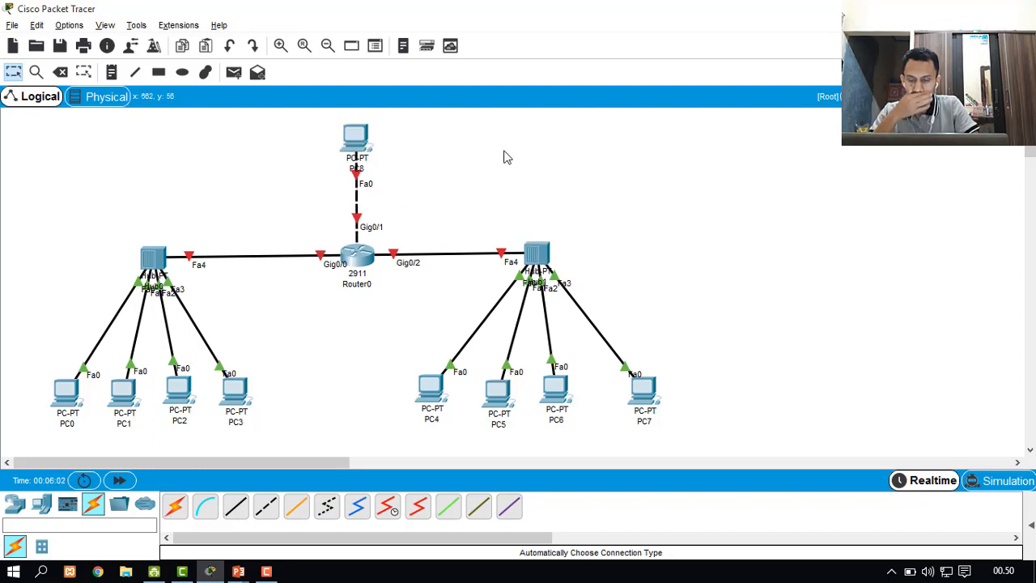
{"action": "left_click", "coordinate": [108, 76]}
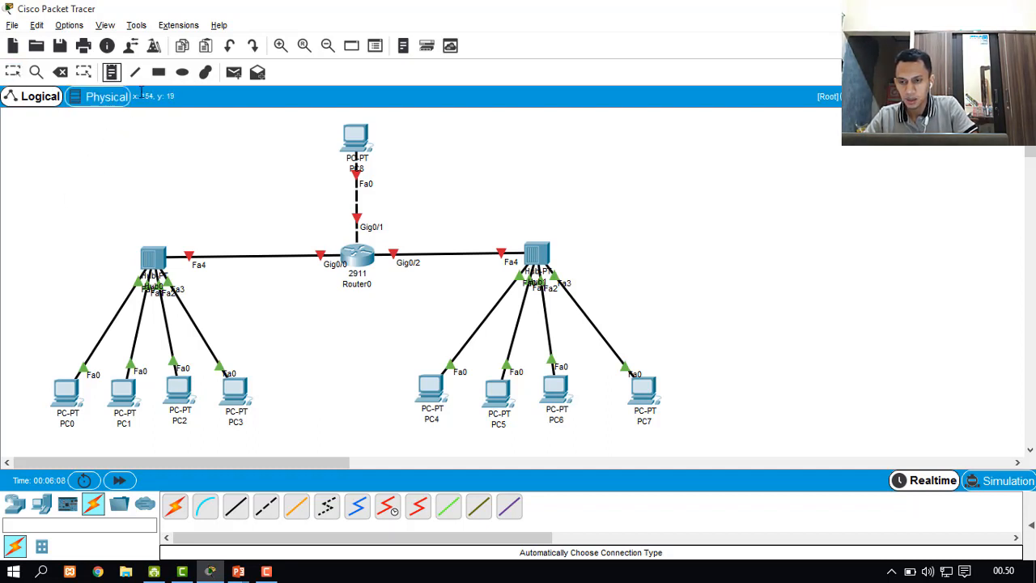
{"action": "left_click", "coordinate": [158, 72]}
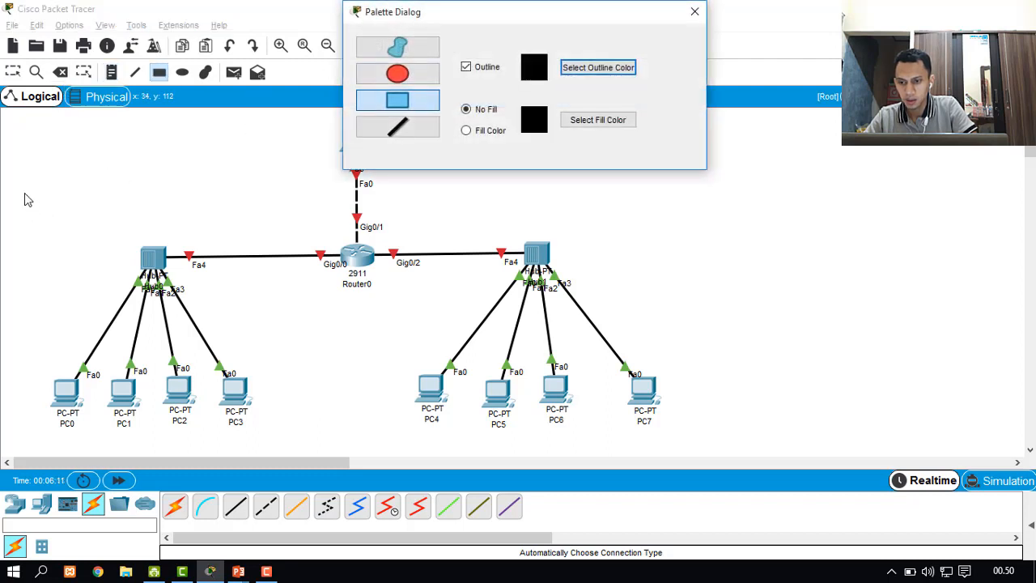
{"action": "mouse_move", "coordinate": [22, 193]}
{"action": "left_mouse_down"}
{"action": "mouse_move", "coordinate": [109, 235]}
{"action": "mouse_move", "coordinate": [275, 400]}
{"action": "mouse_move", "coordinate": [278, 441]}
{"action": "left_mouse_up"}
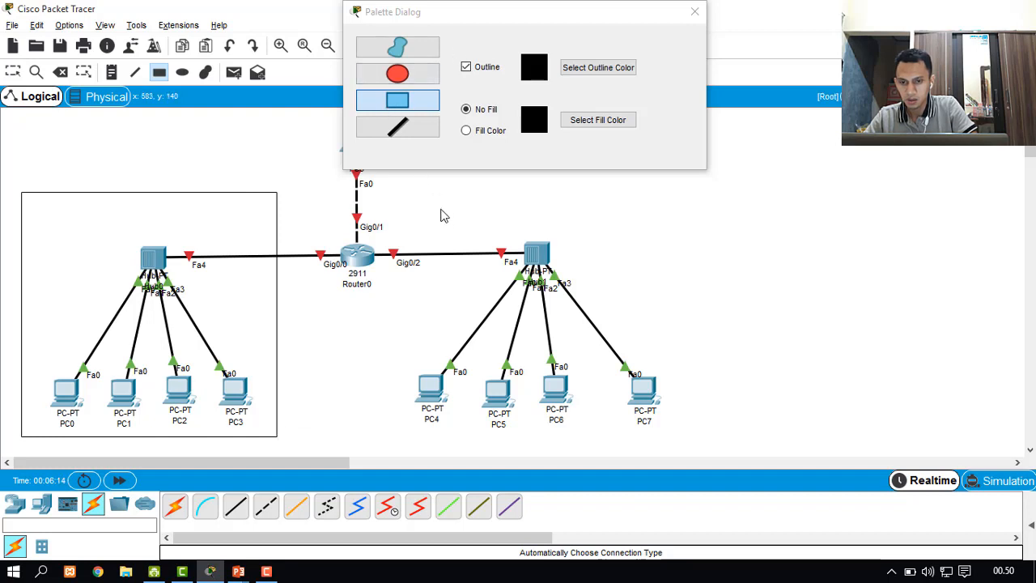
{"action": "mouse_move", "coordinate": [403, 184]}
{"action": "left_mouse_down"}
{"action": "mouse_move", "coordinate": [495, 226]}
{"action": "mouse_move", "coordinate": [682, 441]}
{"action": "left_mouse_up"}
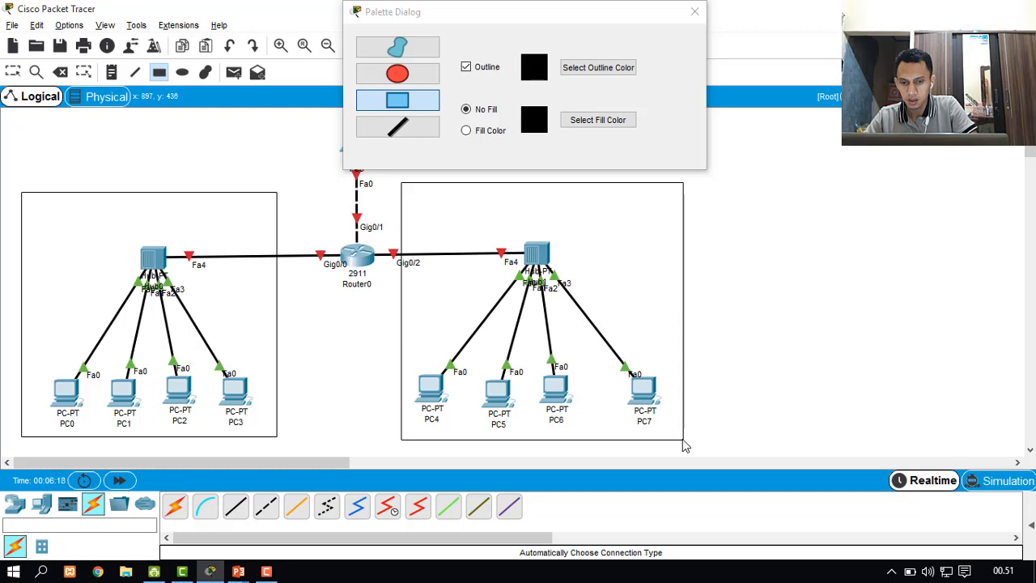
{"action": "left_click_drag", "start_coordinate": [535, 16], "coordinate": [766, 45]}
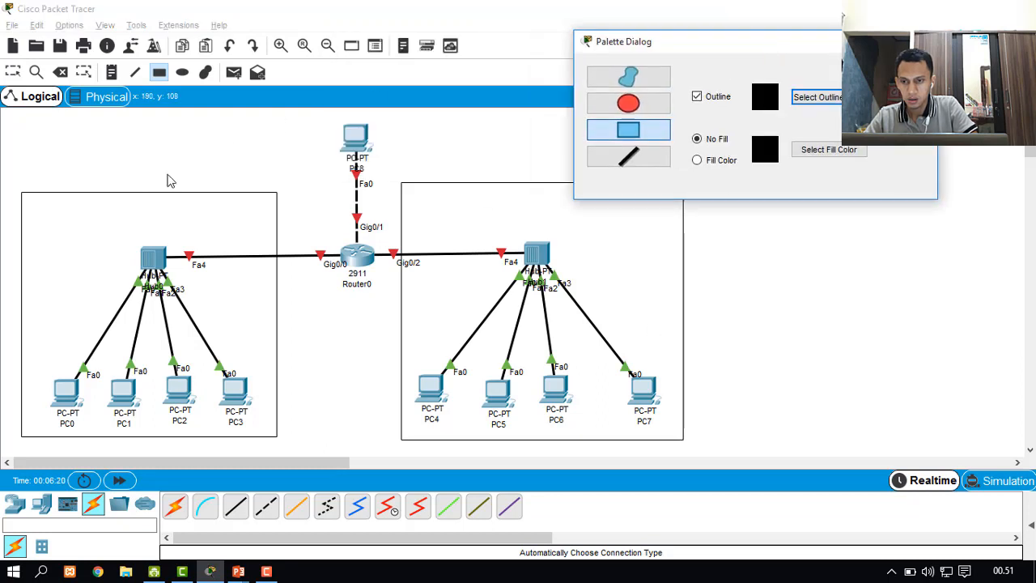
Check the KAMPUS 1 addressing notes on the PowerPoint reference slide and return to Packet Tracer
{"action": "left_click", "coordinate": [111, 72]}
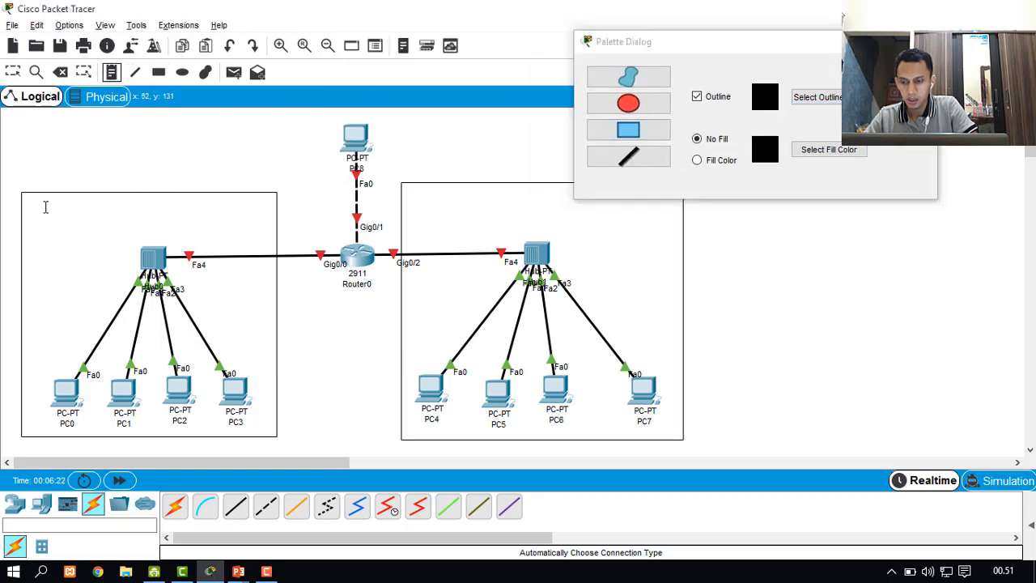
{"action": "left_click", "coordinate": [39, 205]}
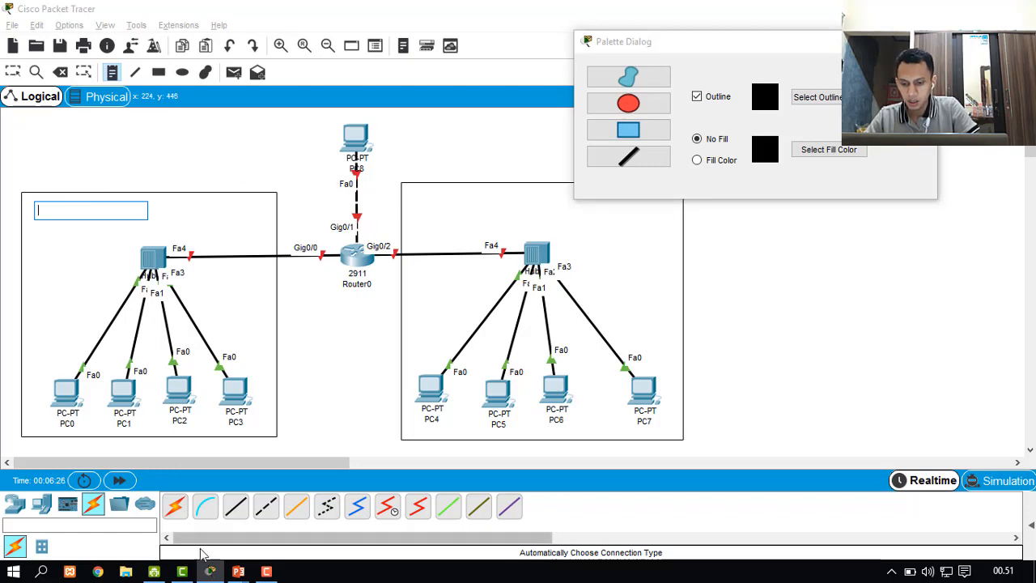
{"action": "key", "text": "Escape"}
{"action": "mouse_move", "coordinate": [238, 570]}
{"action": "left_click", "coordinate": [266, 530]}
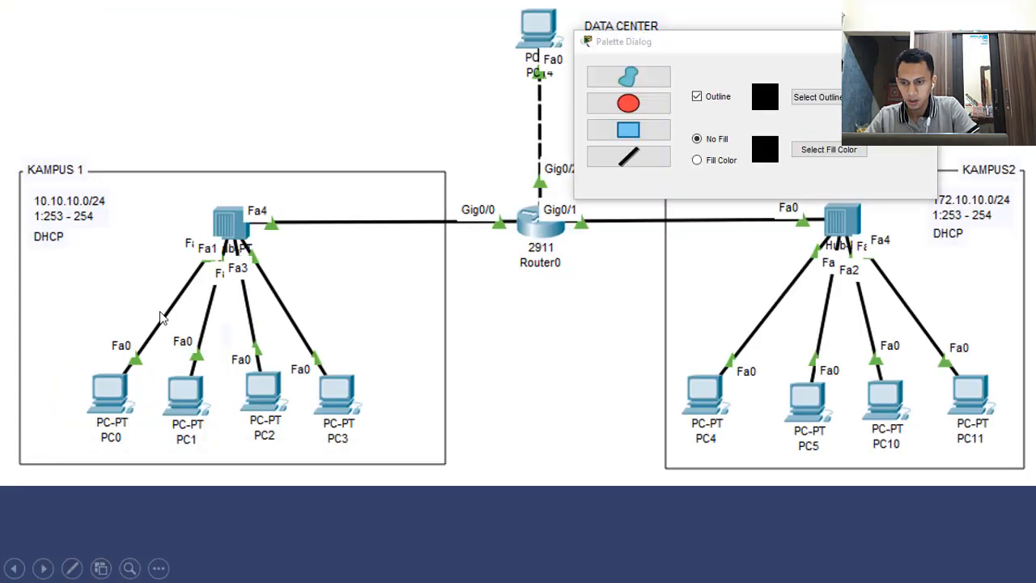
{"action": "key", "text": "alt+Tab"}
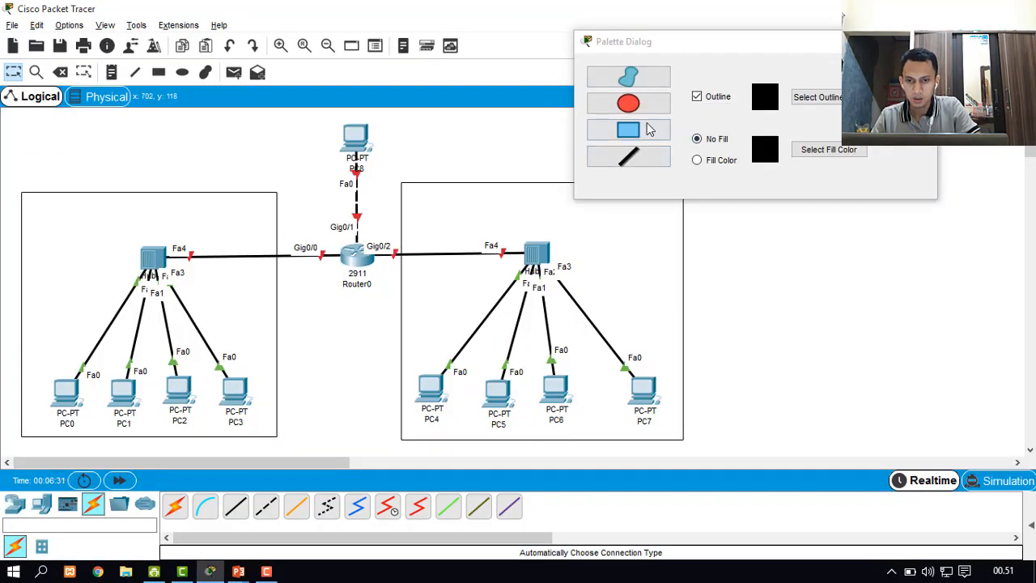
Add a two-line note reading "10.10.10.0/24" and "1:253 - 254" in the upper-left corner of the Hub0 rectangle
{"action": "left_click", "coordinate": [111, 72]}
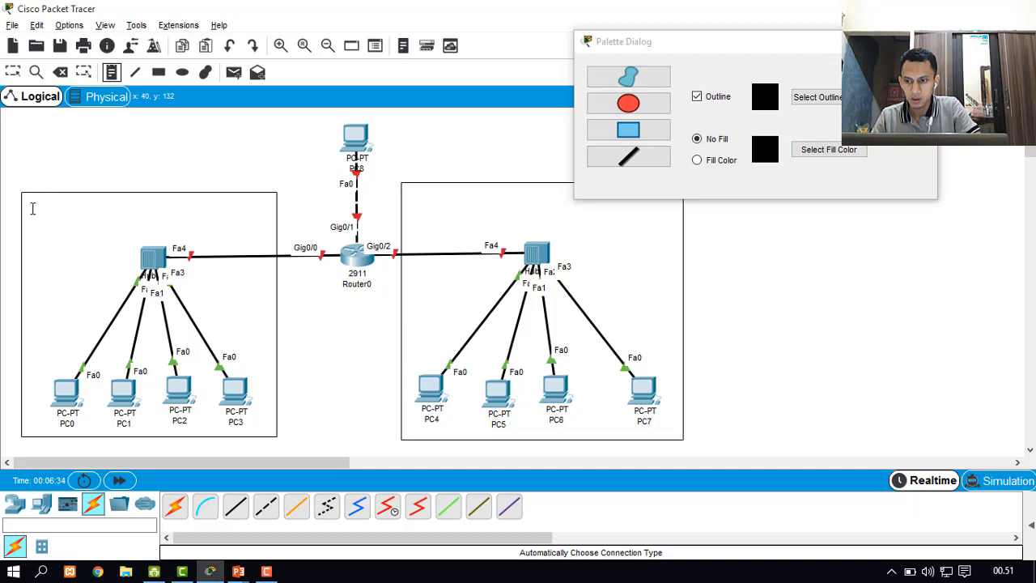
{"action": "left_click", "coordinate": [27, 203]}
{"action": "type", "text": "10"}
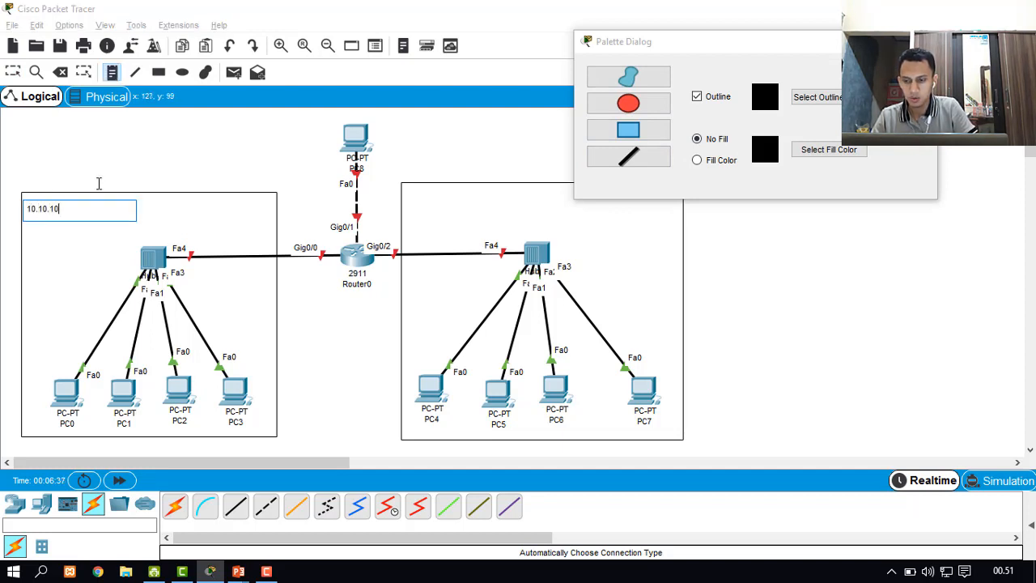
{"action": "type", "text": "..10.10.0/"}
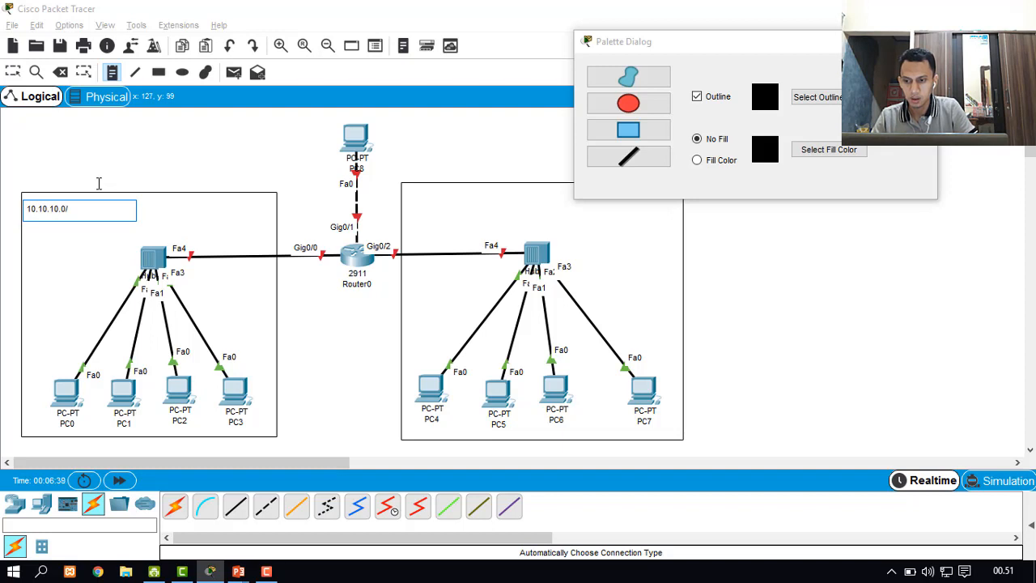
{"action": "type", "text": "24"}
{"action": "key", "text": "Return"}
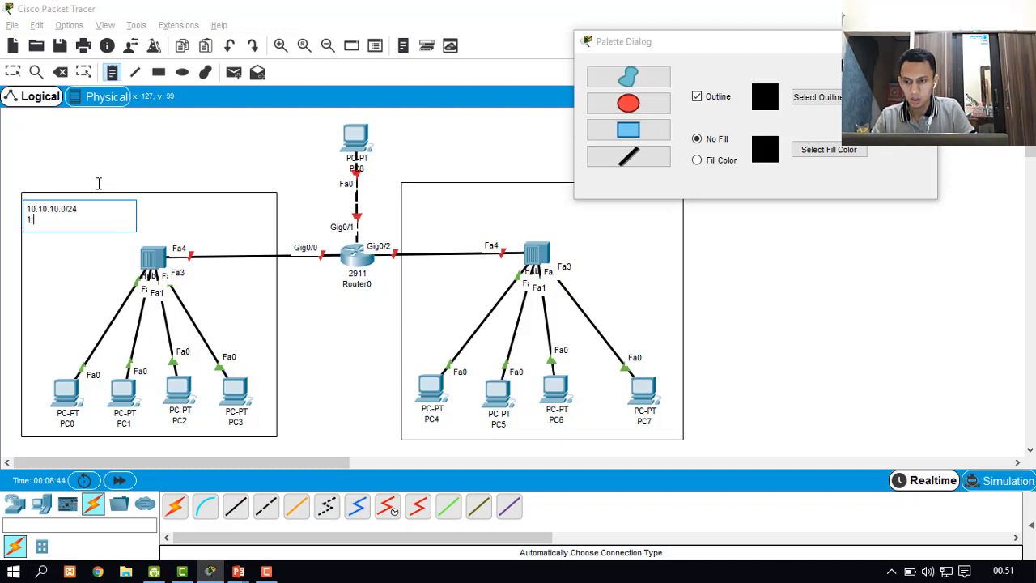
{"action": "type", "text": "1:253 - 254"}
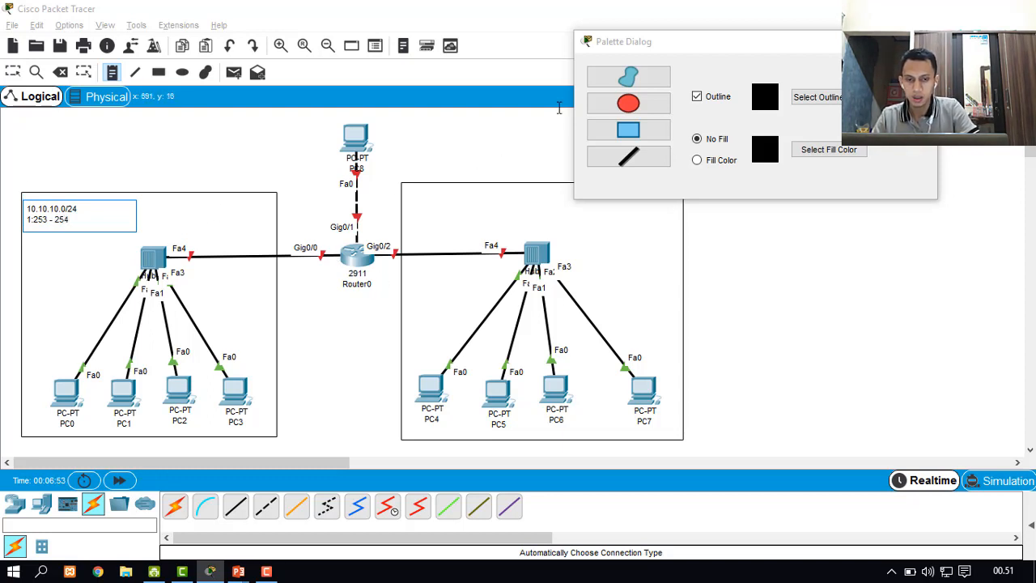
{"action": "left_click", "coordinate": [665, 45]}
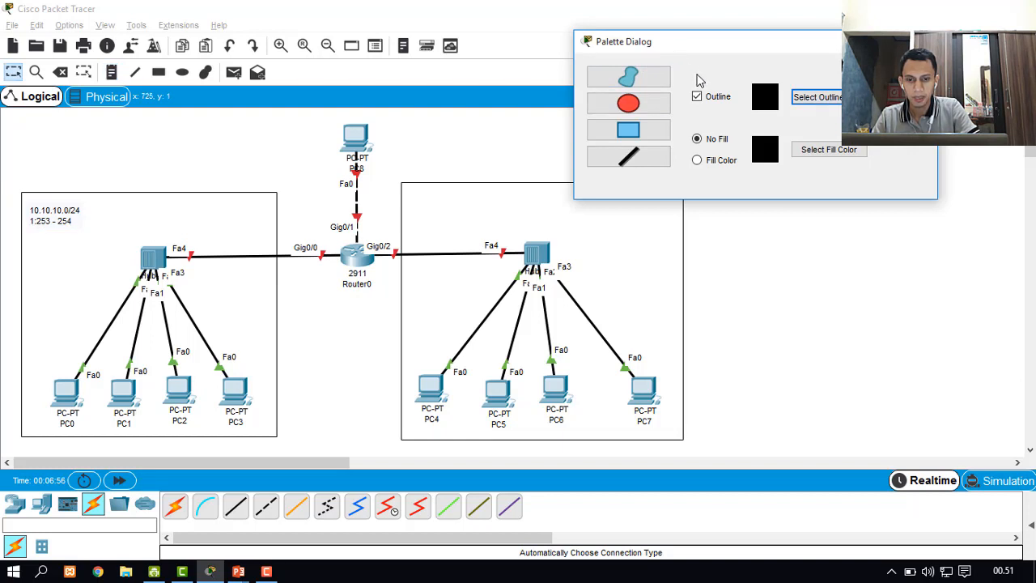
Check the KAMPUS2 addressing notes on the PowerPoint reference slide and return to Packet Tracer
{"action": "left_click_drag", "start_coordinate": [704, 55], "coordinate": [806, 65]}
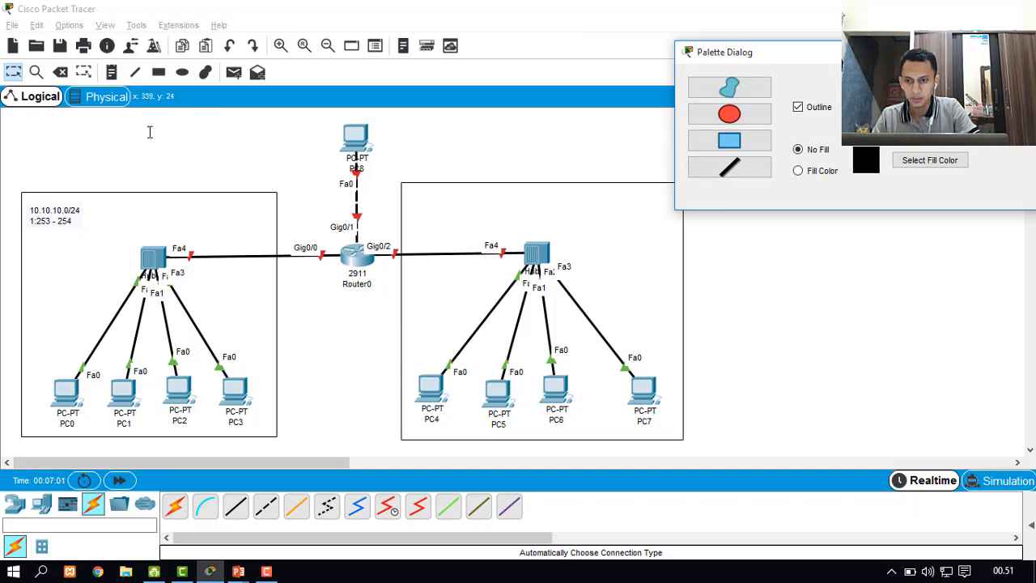
{"action": "left_click", "coordinate": [119, 70]}
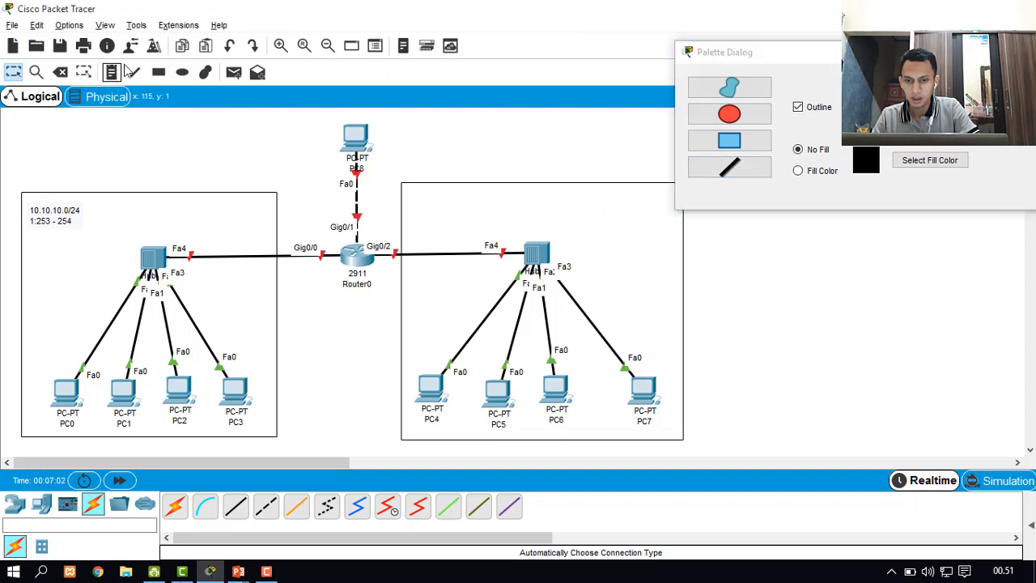
{"action": "left_click", "coordinate": [586, 195]}
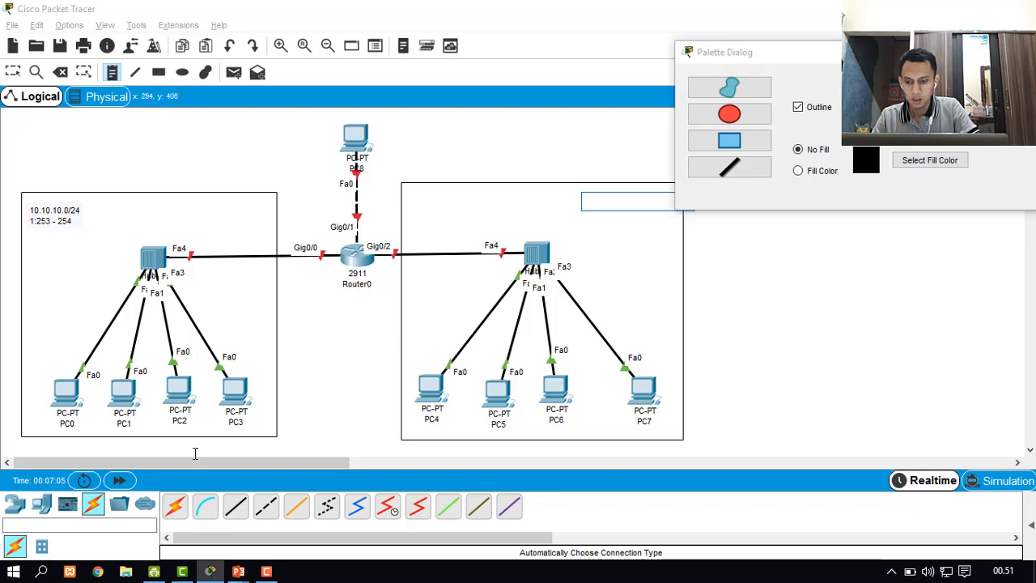
{"action": "mouse_move", "coordinate": [239, 571]}
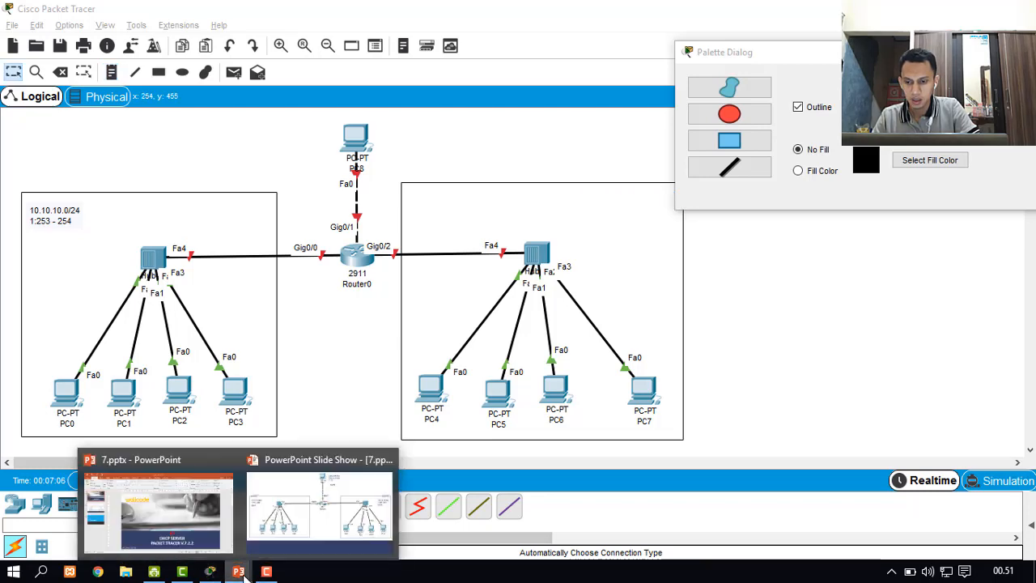
{"action": "left_click", "coordinate": [283, 531]}
{"action": "key", "text": "alt+Tab"}
{"action": "left_click_drag", "start_coordinate": [803, 58], "coordinate": [315, 101]}
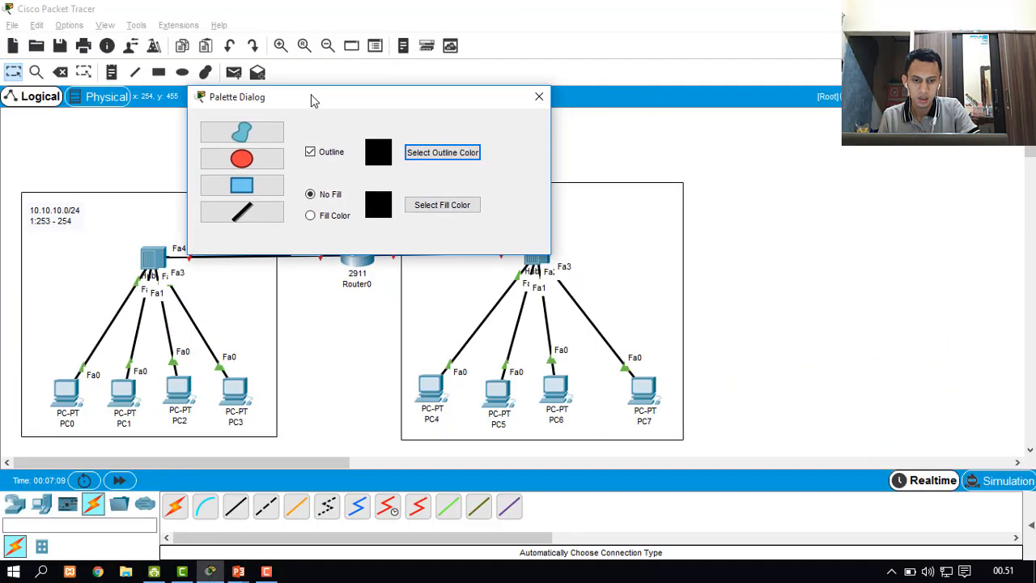
{"action": "mouse_move", "coordinate": [238, 571]}
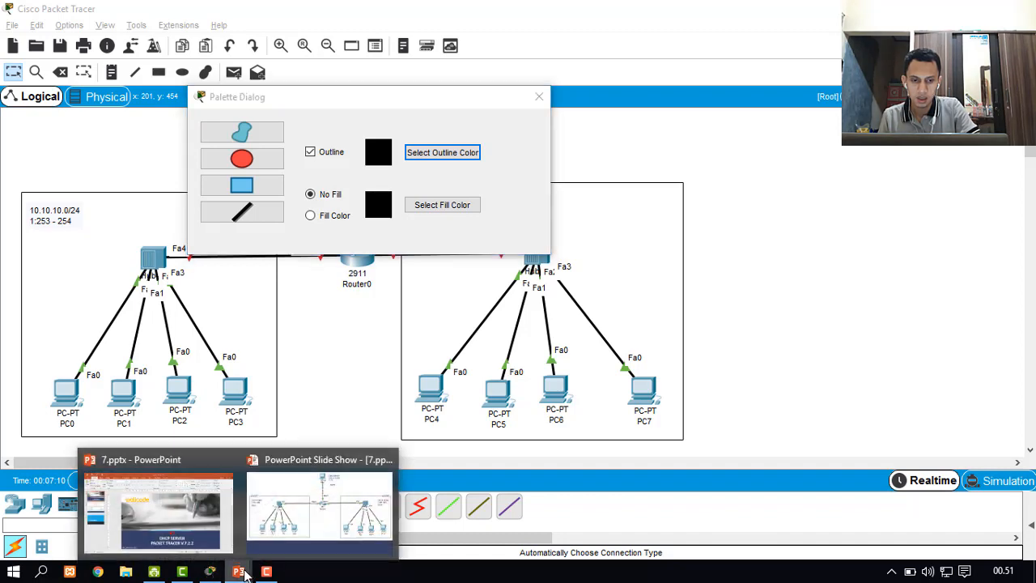
{"action": "left_click", "coordinate": [320, 495]}
{"action": "key", "text": "alt+Tab"}
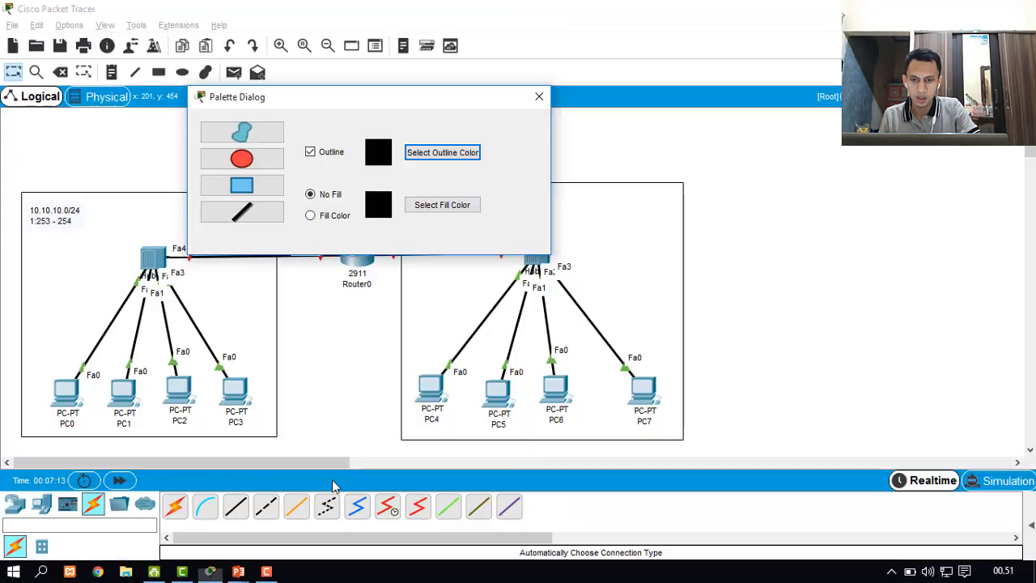
Add a two-line note reading "172.10.10.0/24" and "1:253 - 254" in the upper-right corner of the Hub1 rectangle
{"action": "left_click_drag", "start_coordinate": [403, 106], "coordinate": [825, 21]}
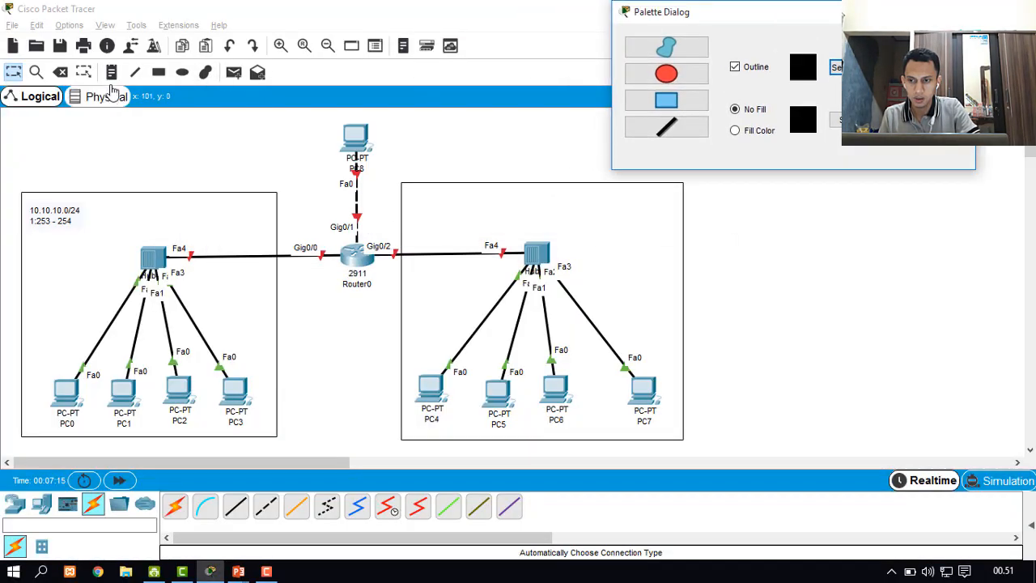
{"action": "left_click", "coordinate": [566, 197]}
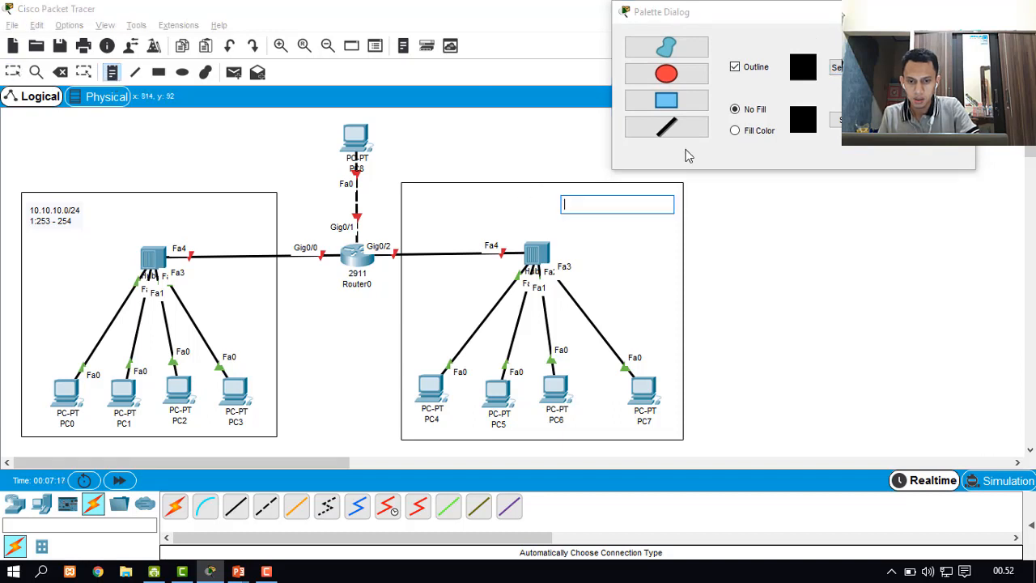
{"action": "type", "text": "172.10.1"}
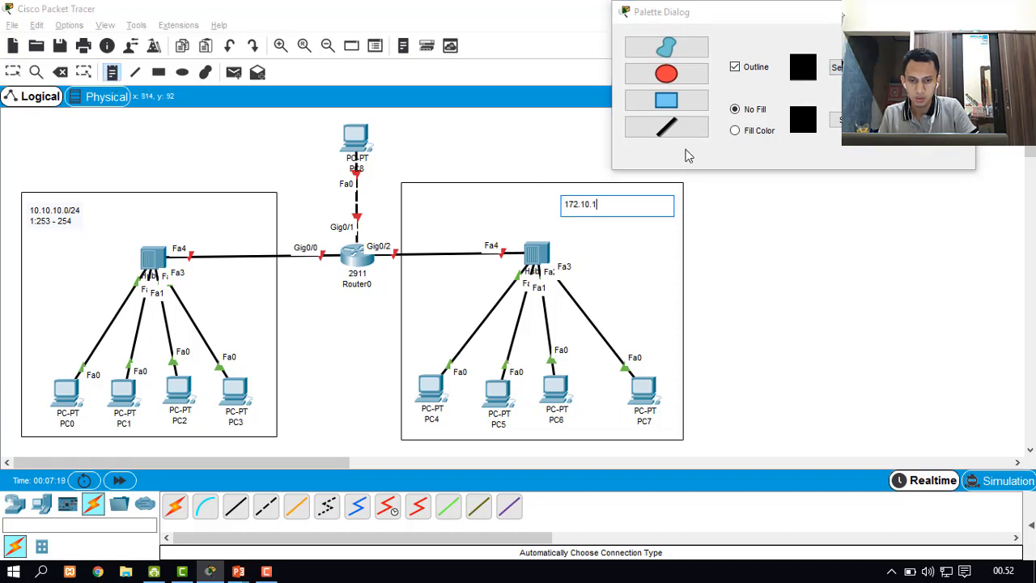
{"action": "type", "text": "0.0/24"}
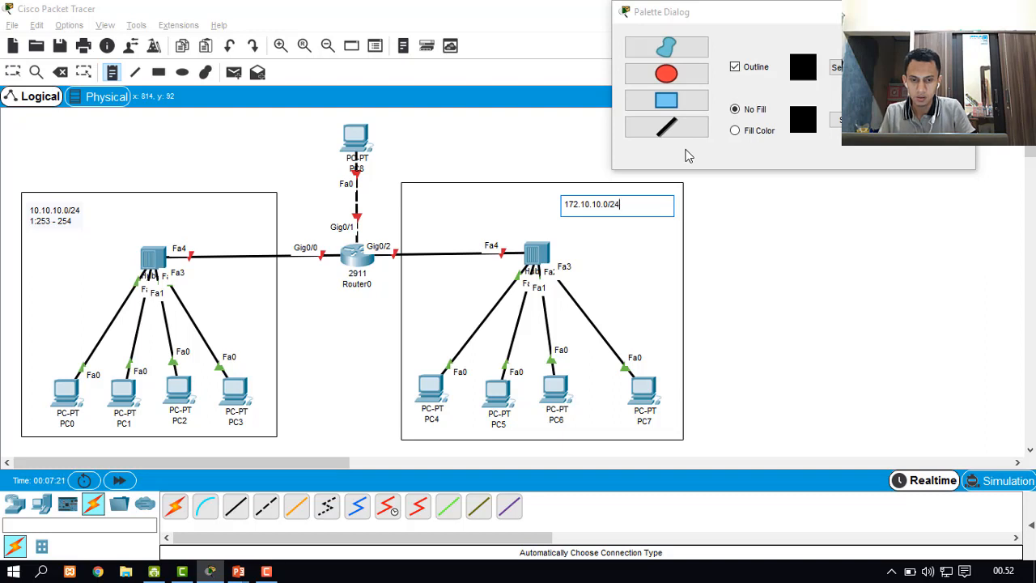
{"action": "key", "text": "Return"}
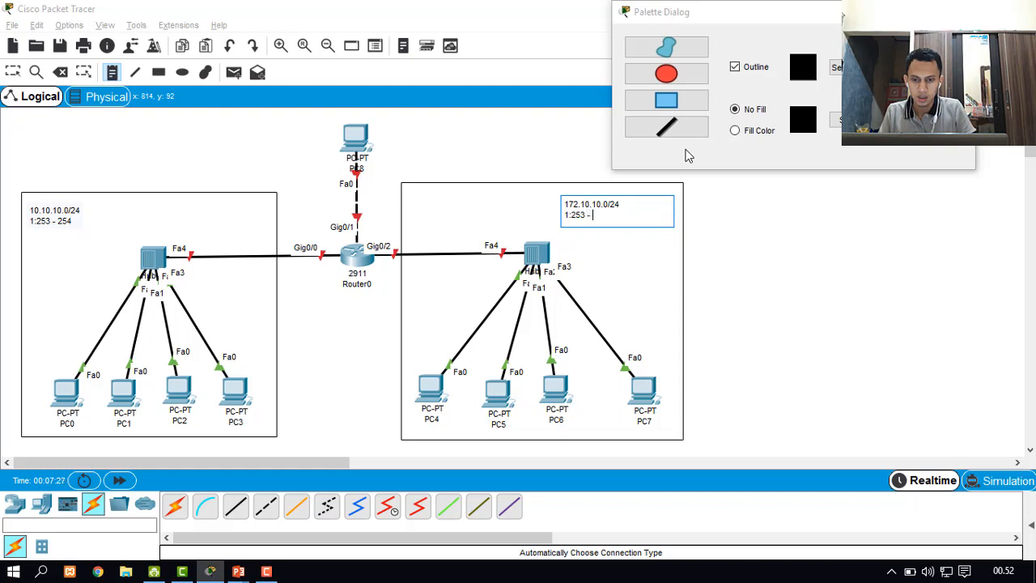
{"action": "type", "text": "4"}
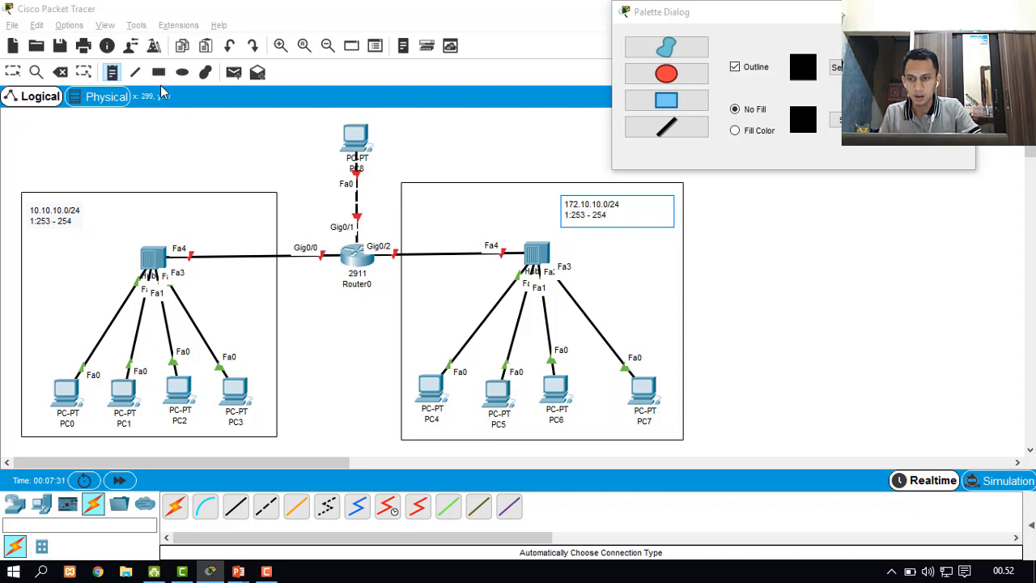
Add a two-line note reading "100.10.10.0/30" and "1-2" on the canvas just right of PC8
{"action": "left_click", "coordinate": [115, 76]}
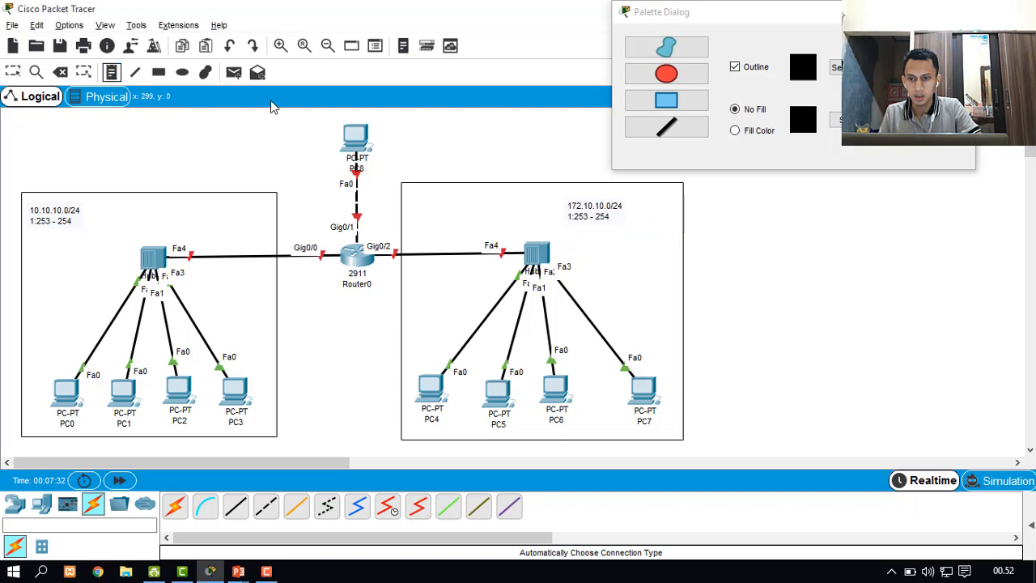
{"action": "left_click", "coordinate": [387, 121]}
{"action": "type", "text": "10"}
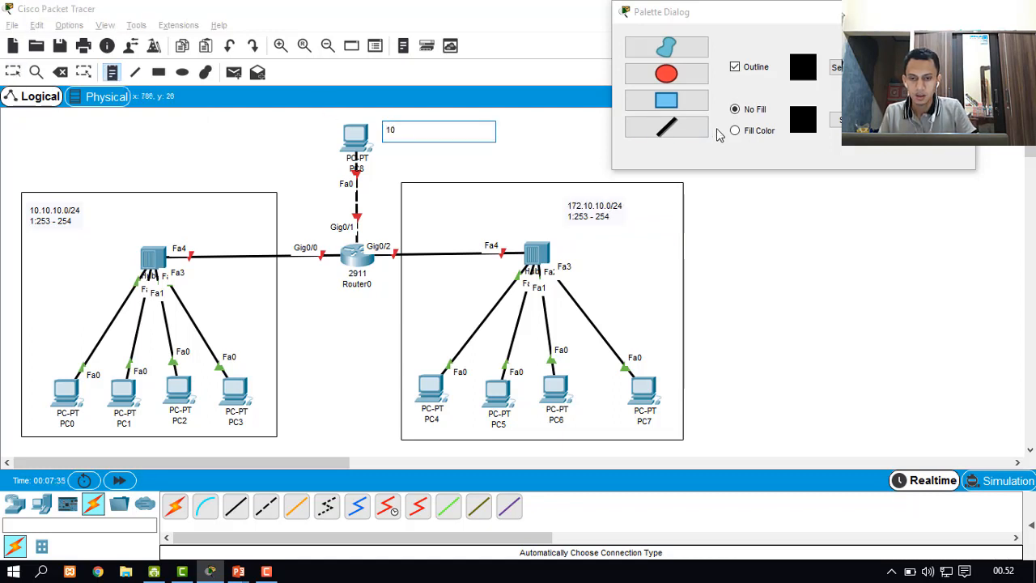
{"action": "type", "text": "0.1"}
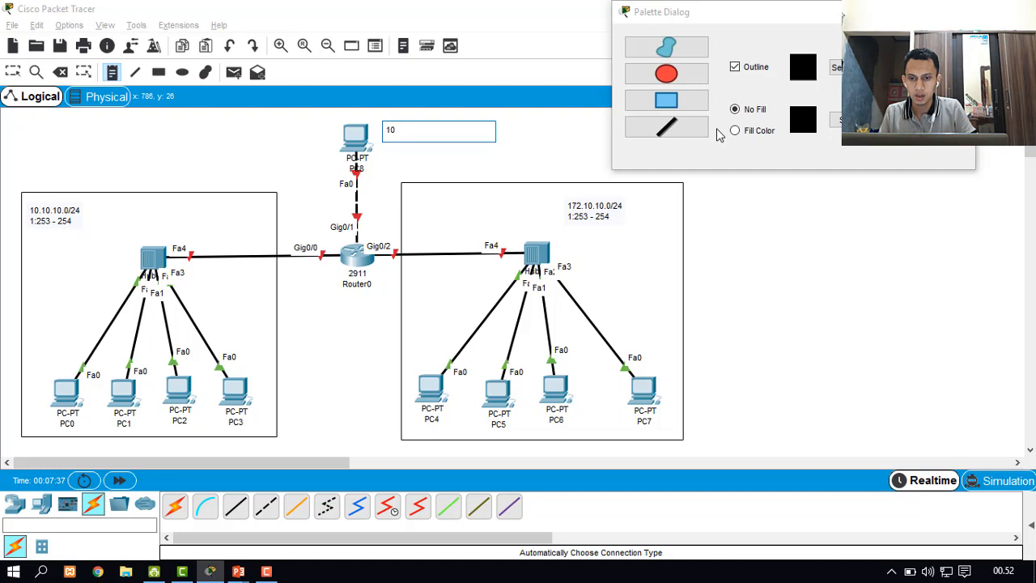
{"action": "type", "text": "0.10."}
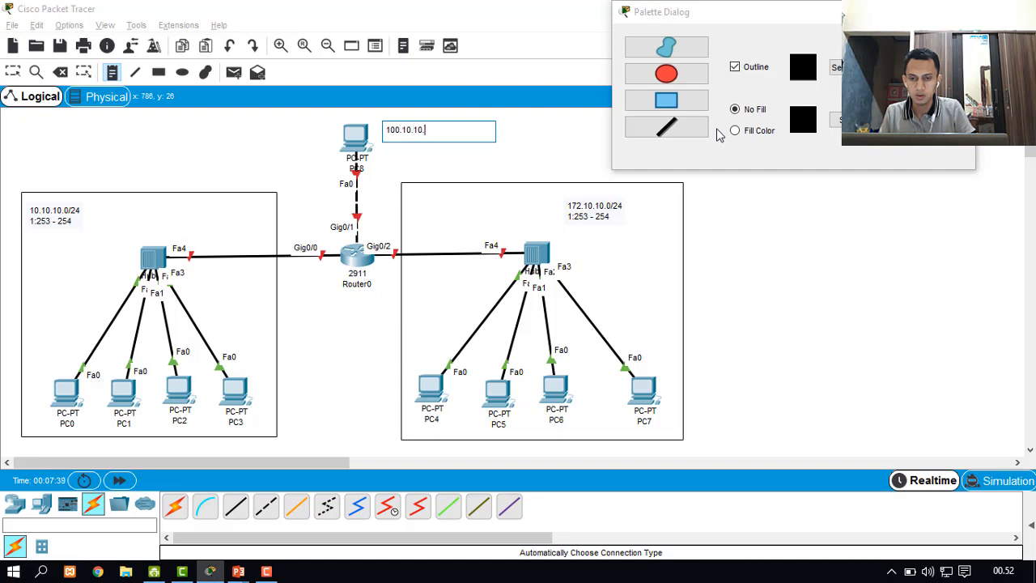
{"action": "type", "text": "0/"}
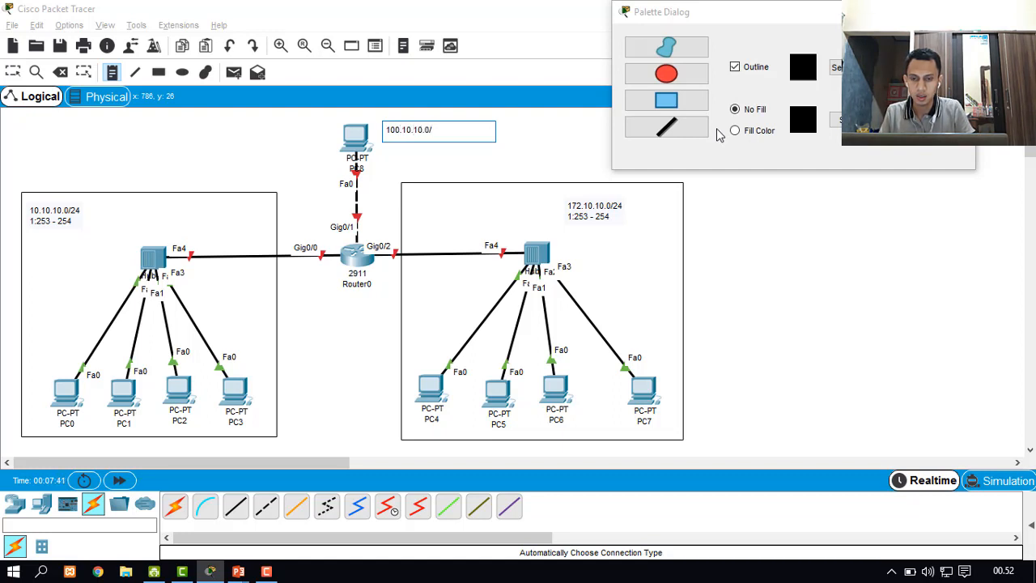
{"action": "type", "text": "30"}
{"action": "key", "text": "Return"}
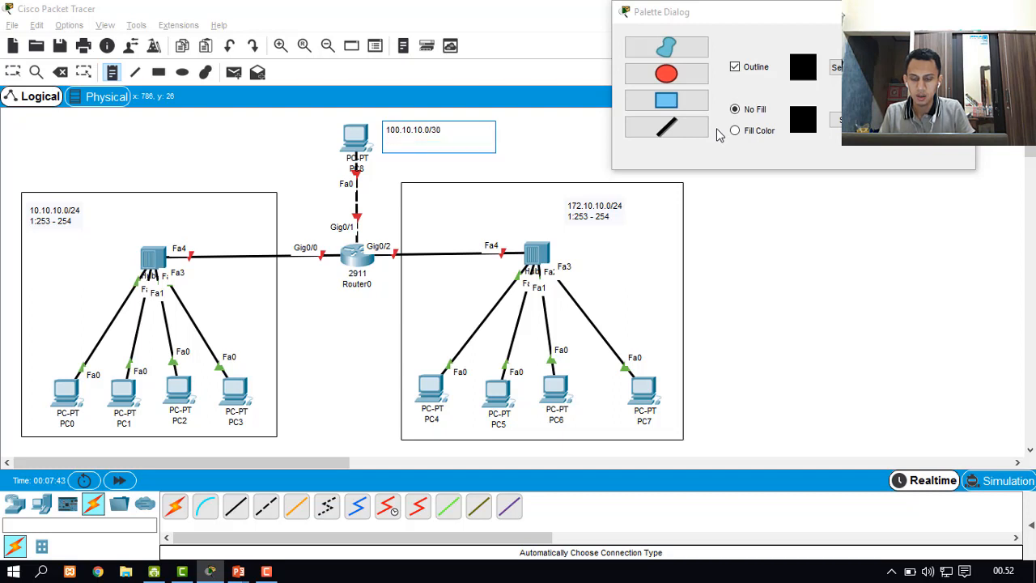
{"action": "type", "text": "1"}
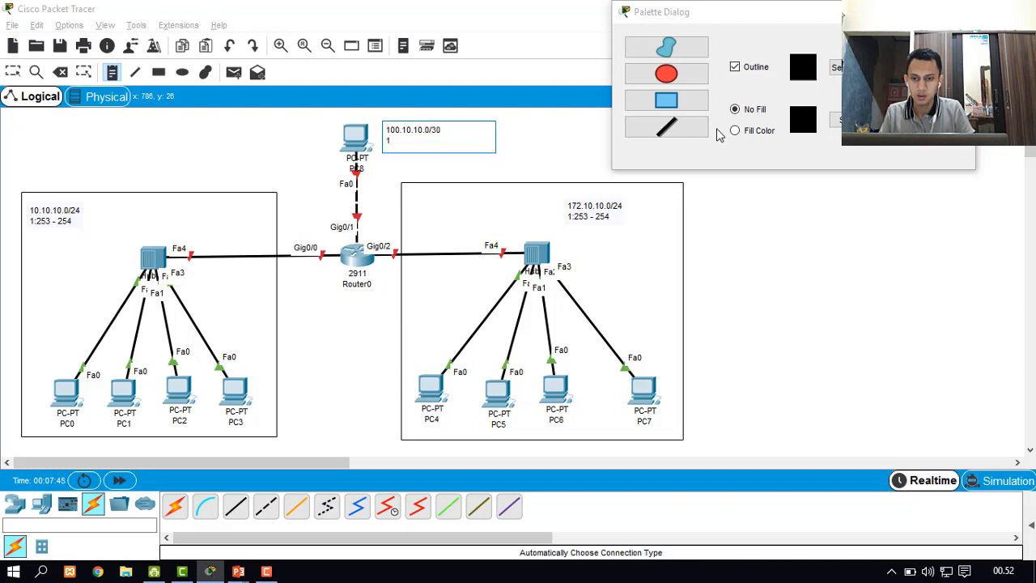
{"action": "type", "text": "-2"}
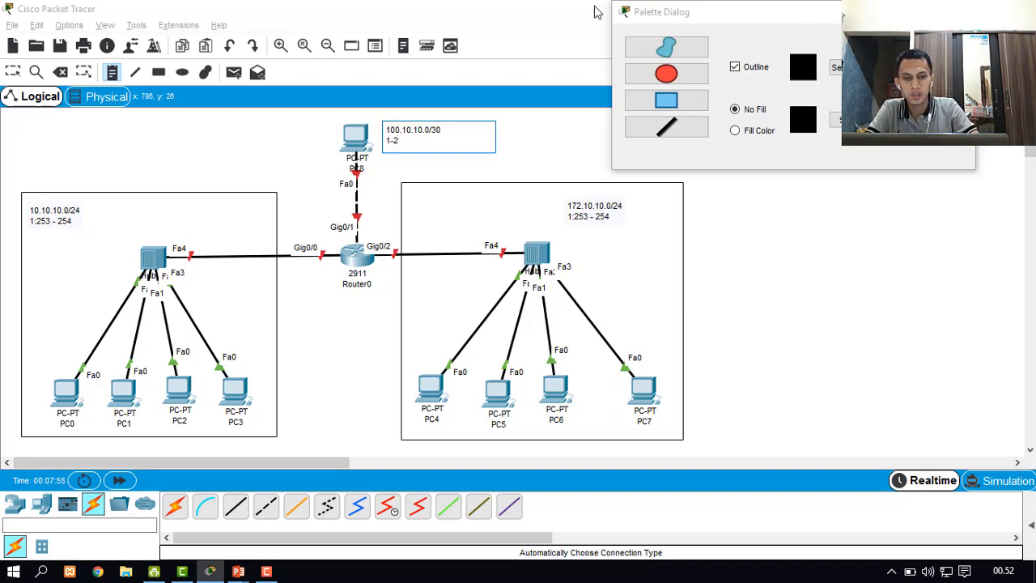
{"action": "key", "text": "Escape"}
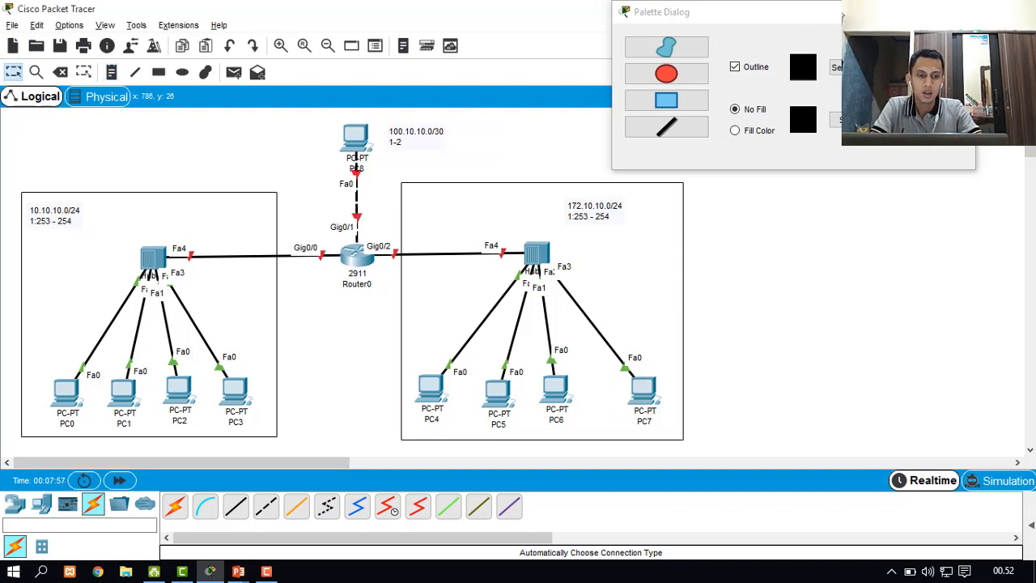
Close the drawing palette and shift Router0 and PC8 slightly left on the canvas, keeping them vertically aligned
{"action": "left_click", "coordinate": [962, 12]}
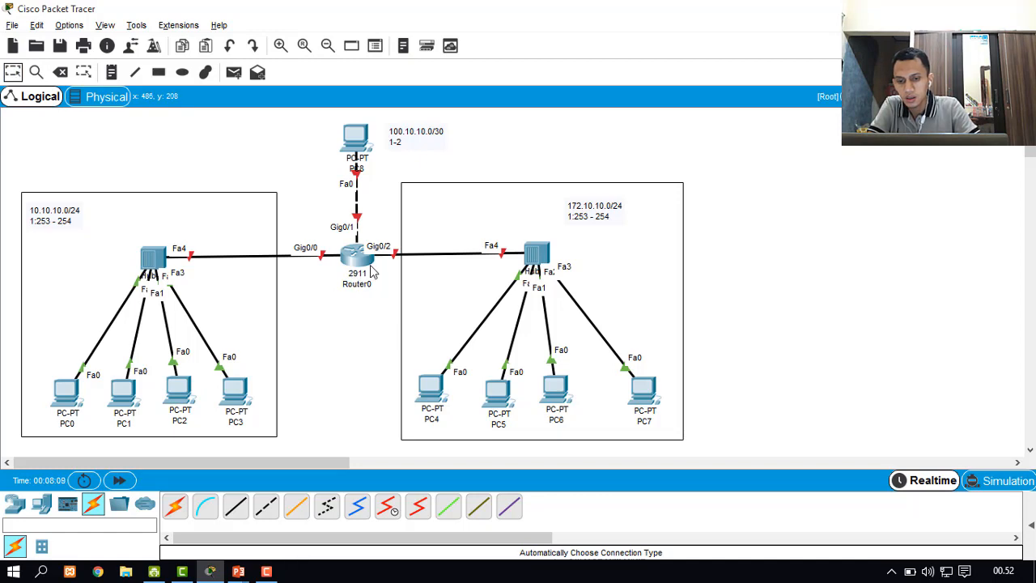
{"action": "left_click_drag", "start_coordinate": [366, 271], "coordinate": [360, 270]}
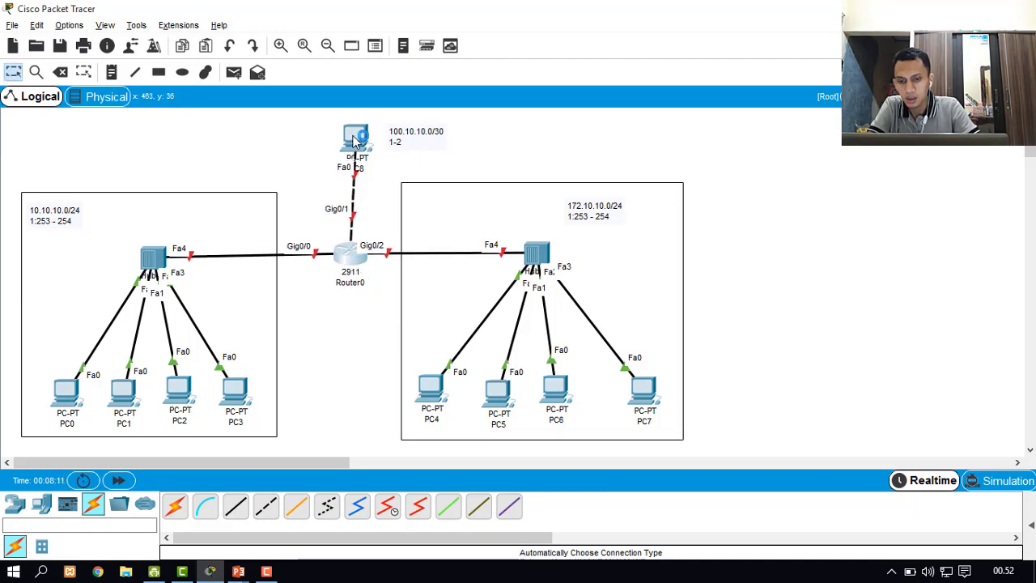
{"action": "left_click_drag", "start_coordinate": [353, 140], "coordinate": [346, 139]}
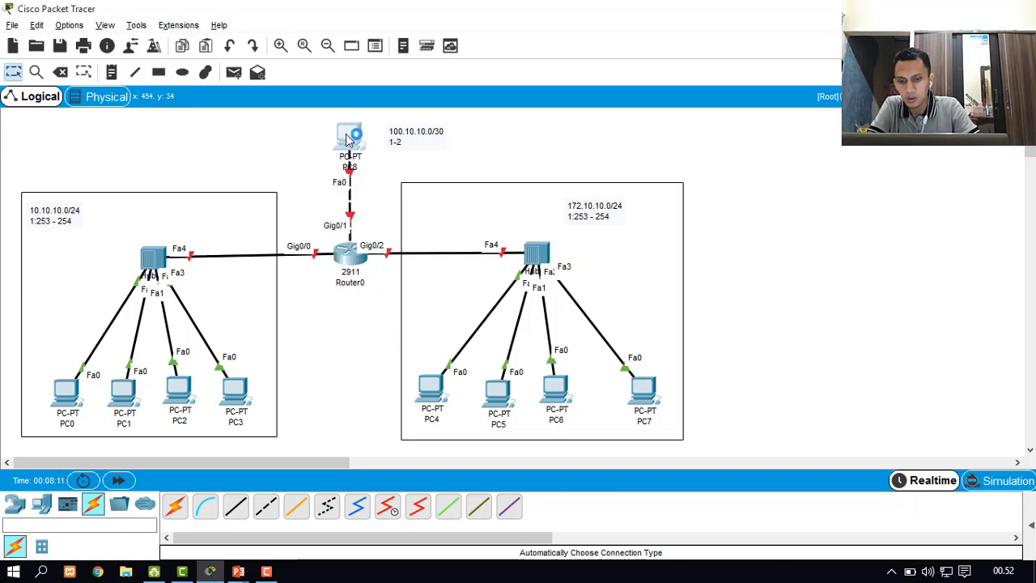
Open Router0's command line in a maximized window and answer no to the initial configuration dialog
{"action": "double_click", "coordinate": [354, 260]}
{"action": "left_click_drag", "start_coordinate": [544, 88], "coordinate": [685, 89]}
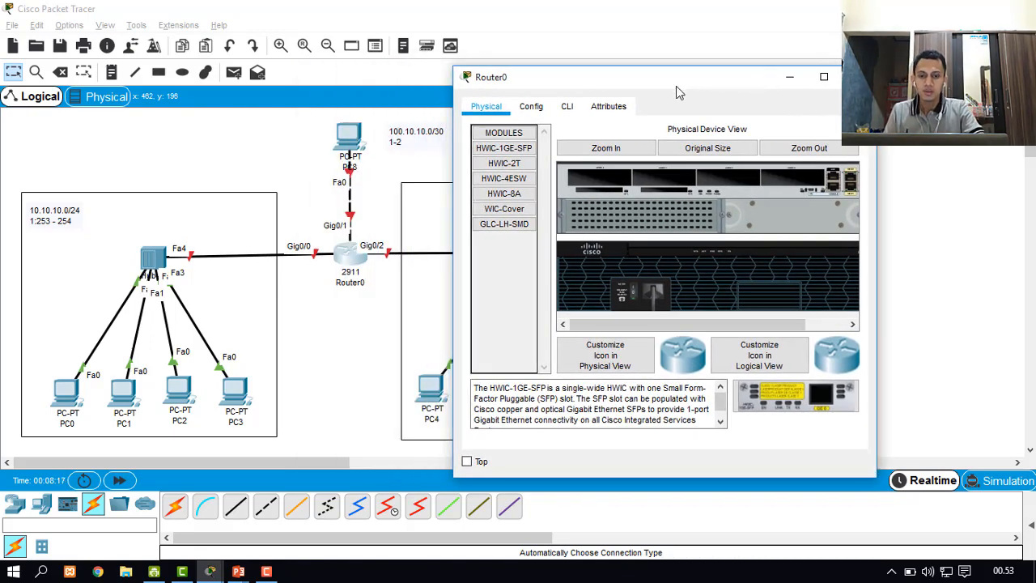
{"action": "left_click", "coordinate": [566, 106]}
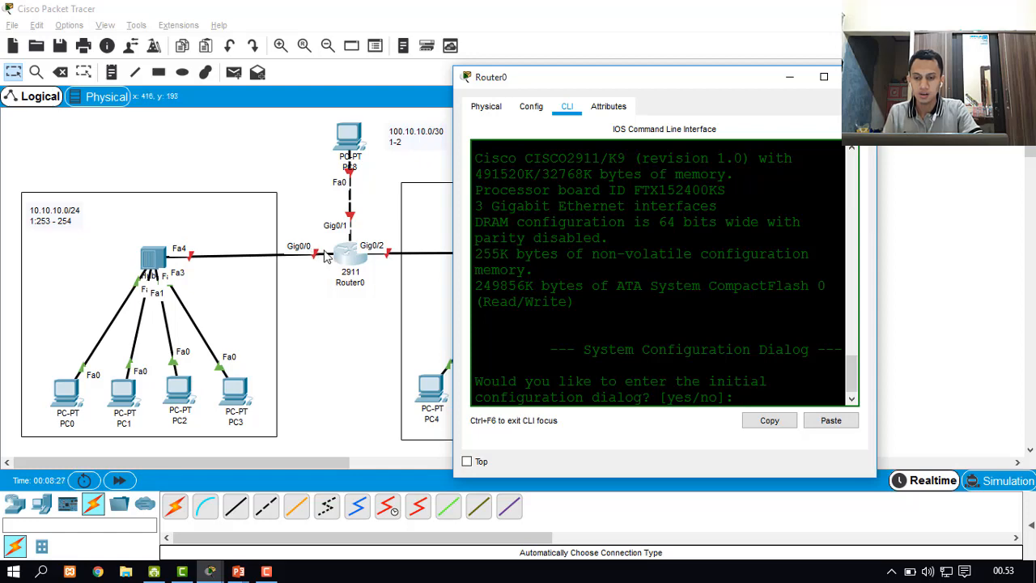
{"action": "left_click", "coordinate": [824, 78]}
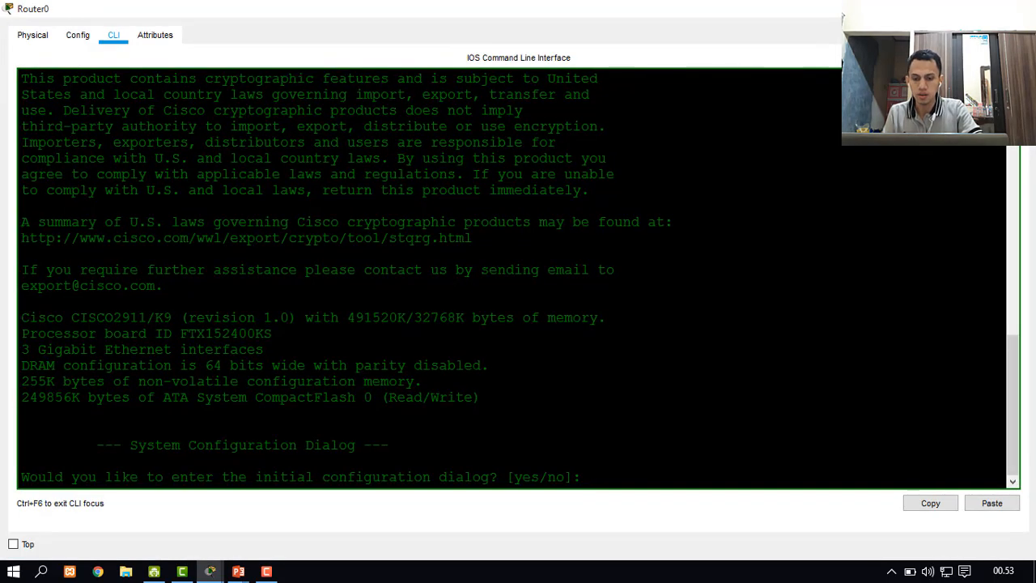
{"action": "type", "text": "no"}
{"action": "key", "text": "Return"}
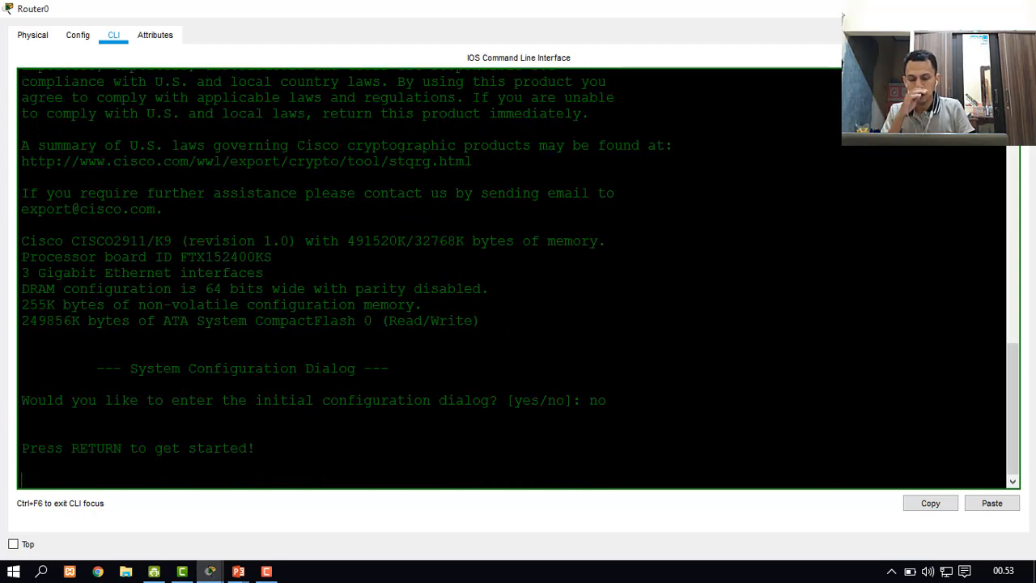
{"action": "key", "text": "Return"}
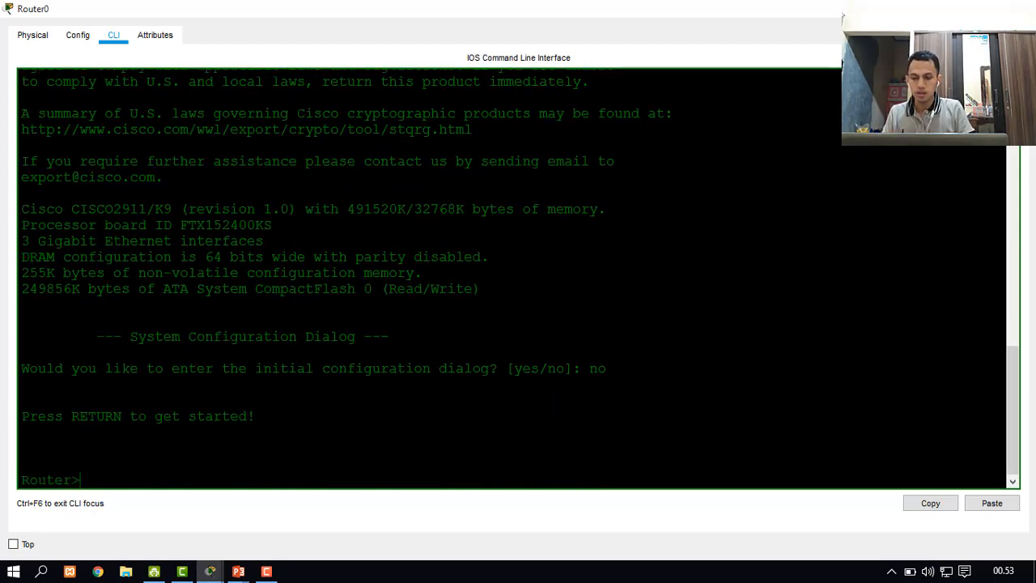
Enter privileged mode with enable and global configuration mode with conf terminal on Router0
{"action": "type", "text": "ena"}
{"action": "key", "text": "Tab"}
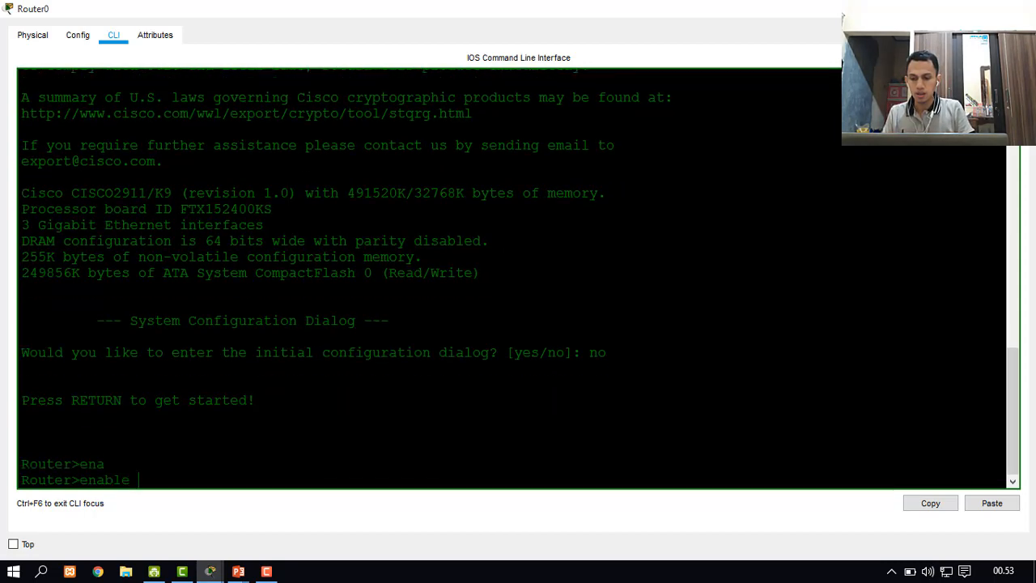
{"action": "key", "text": "Return"}
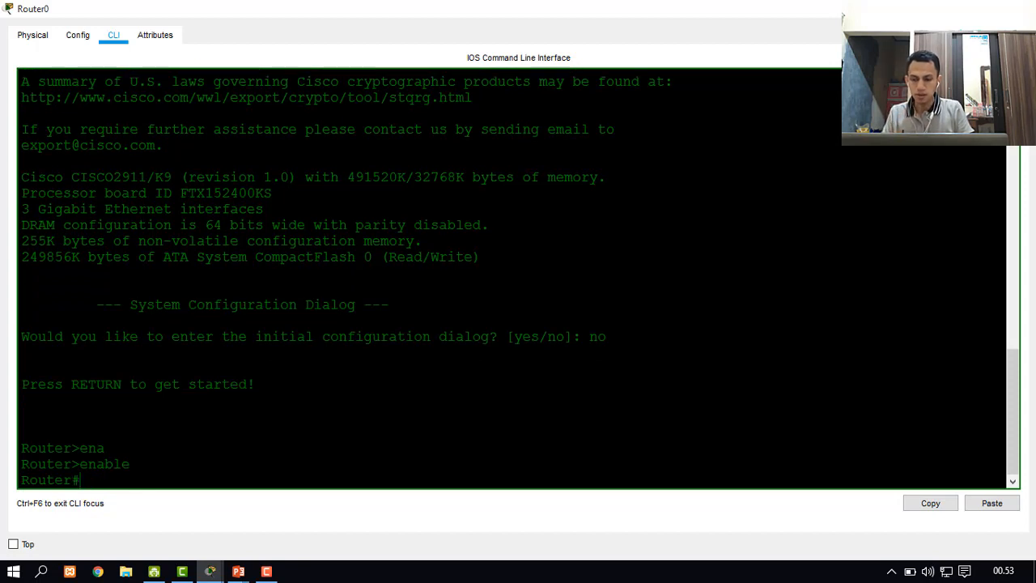
{"action": "type", "text": "conf t"}
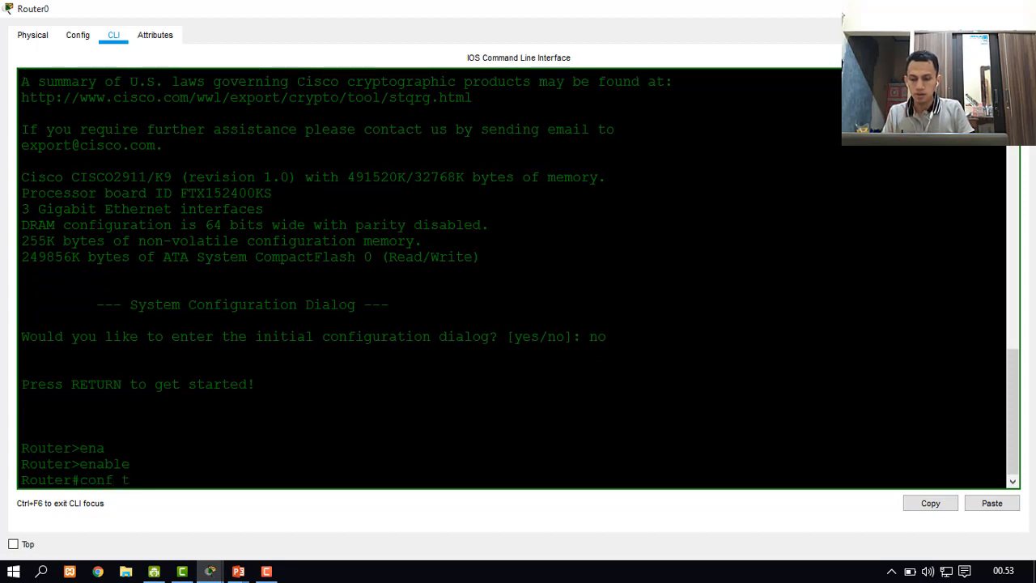
{"action": "type", "text": "er"}
{"action": "key", "text": "Tab"}
{"action": "key", "text": "Return"}
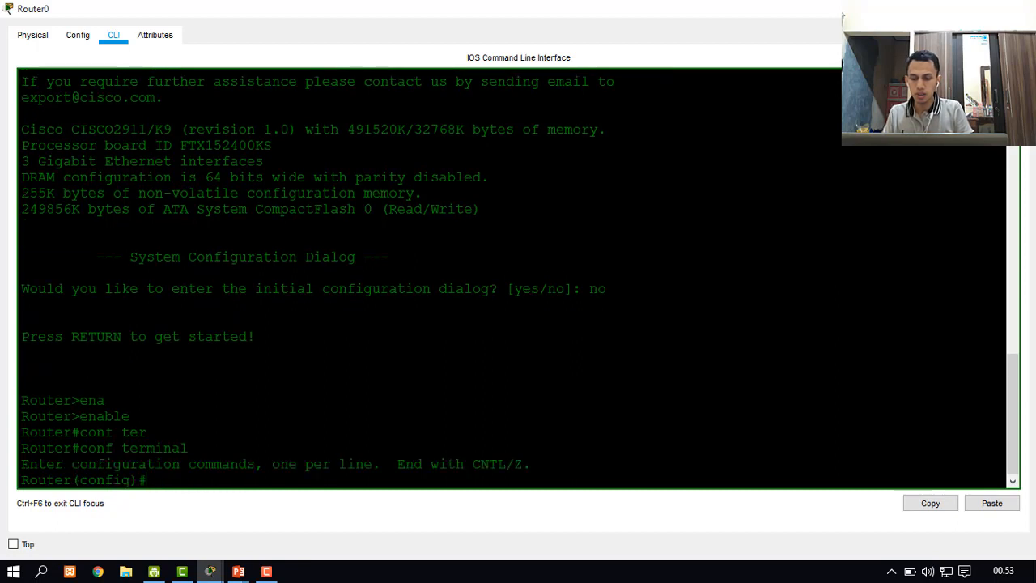
Enter interface configuration mode for gigabitEthernet 0/0 on Router0
{"action": "type", "text": "inte"}
{"action": "key", "text": "Tab"}
{"action": "type", "text": "gi"}
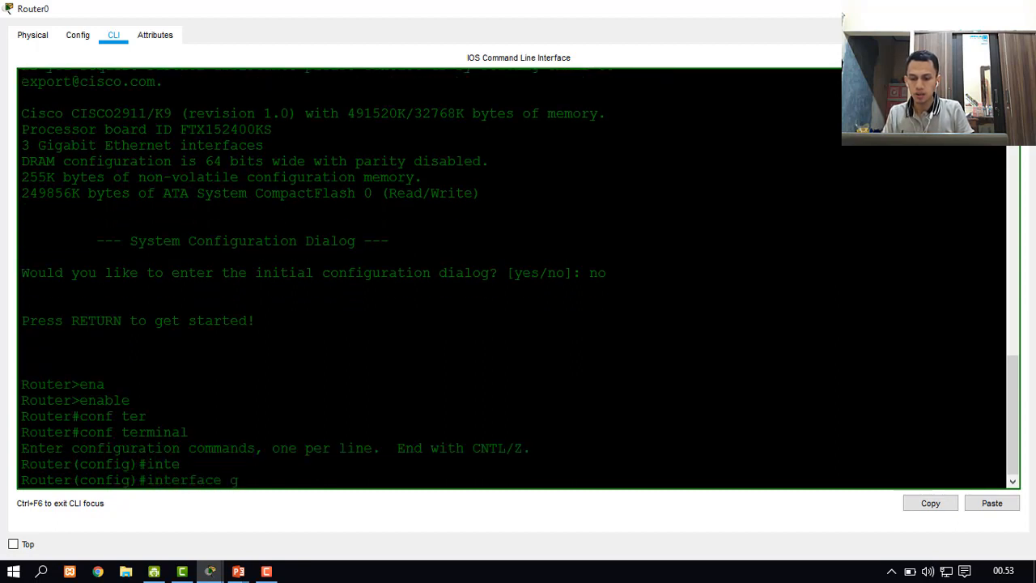
{"action": "key", "text": "Tab"}
{"action": "type", "text": "0/0"}
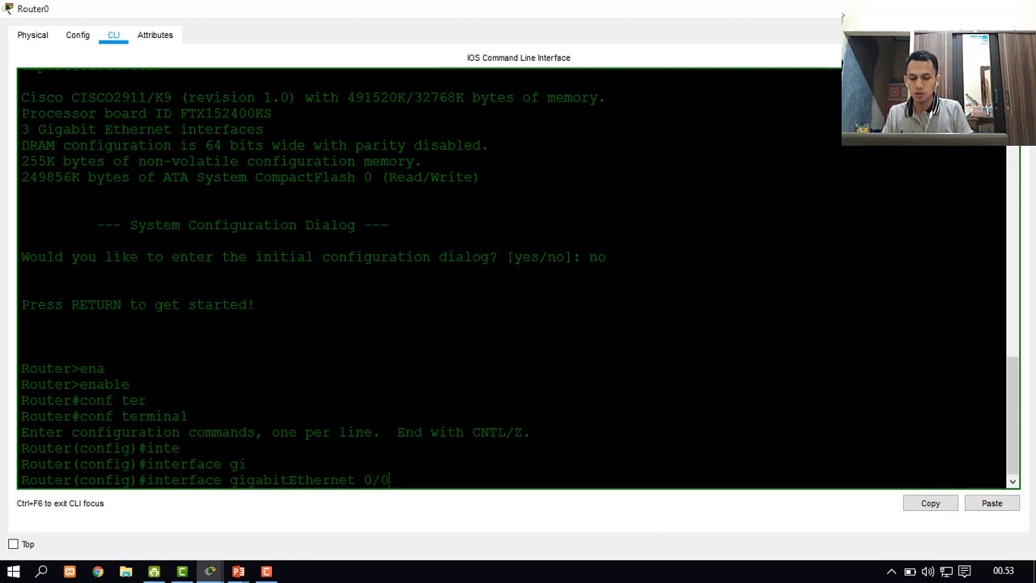
{"action": "key", "text": "Return"}
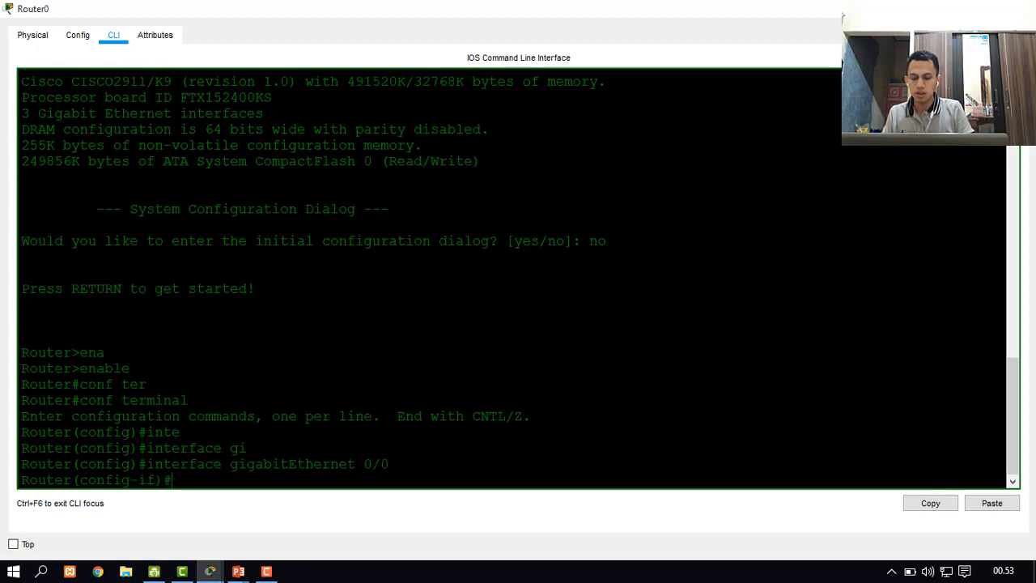
Assign IP address 10.10.10.254 with subnet mask 255.255.255.0 to the gigabitEthernet 0/0 interface
{"action": "type", "text": "ip a"}
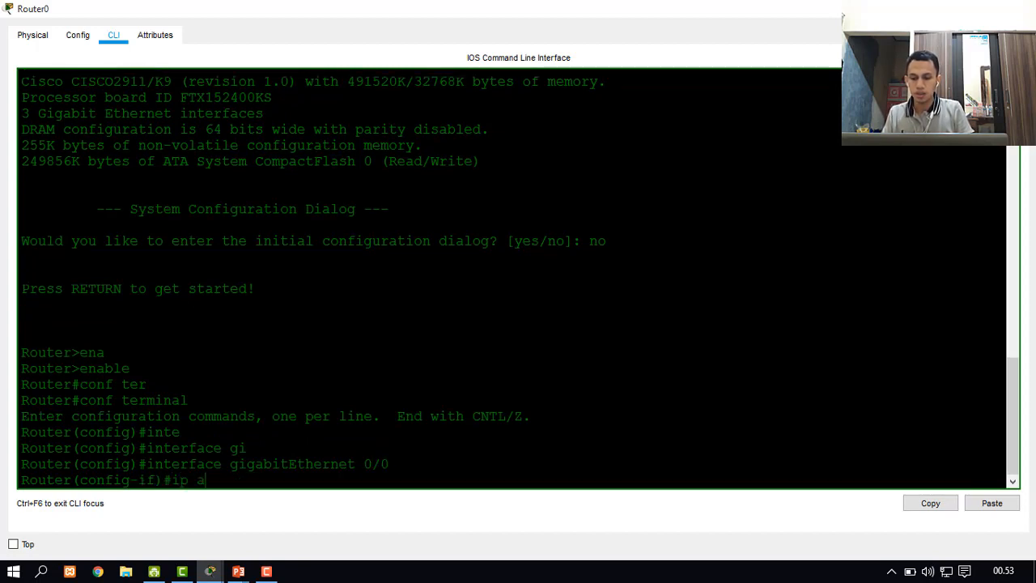
{"action": "type", "text": "d"}
{"action": "key", "text": "Tab"}
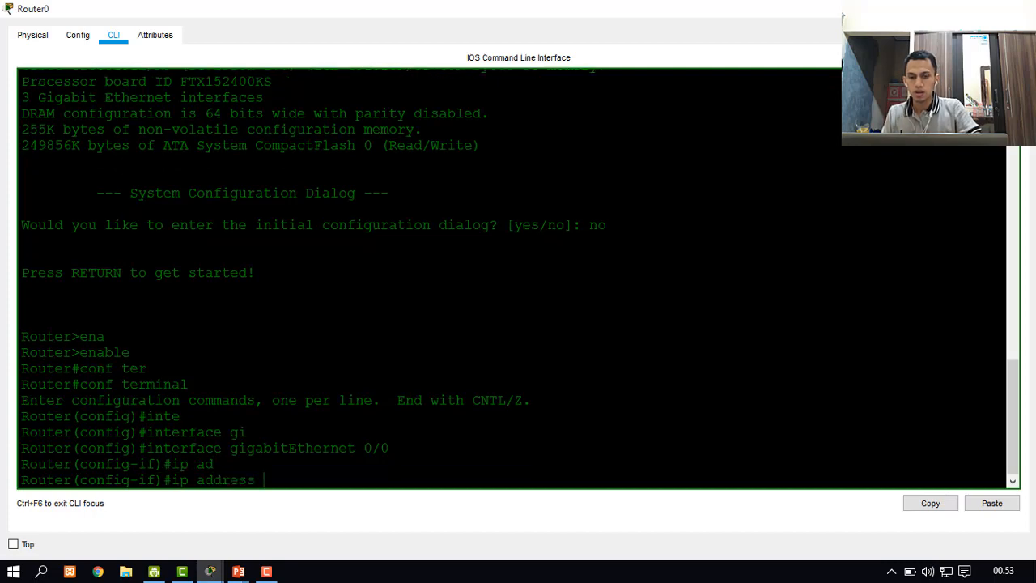
{"action": "double_click", "coordinate": [491, 7]}
{"action": "left_click_drag", "start_coordinate": [490, 7], "coordinate": [589, 38]}
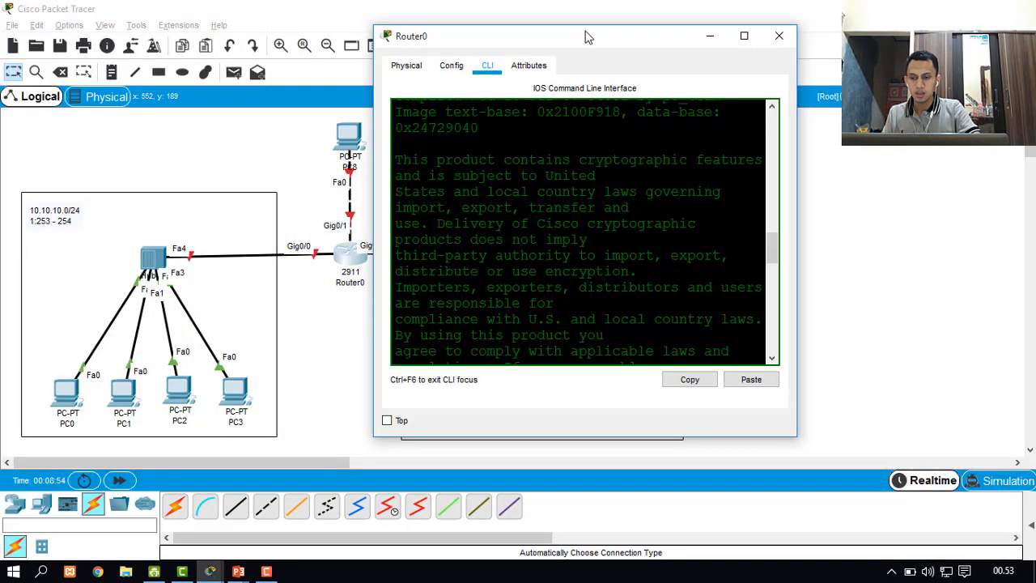
{"action": "double_click", "coordinate": [589, 38]}
{"action": "type", "text": "10."}
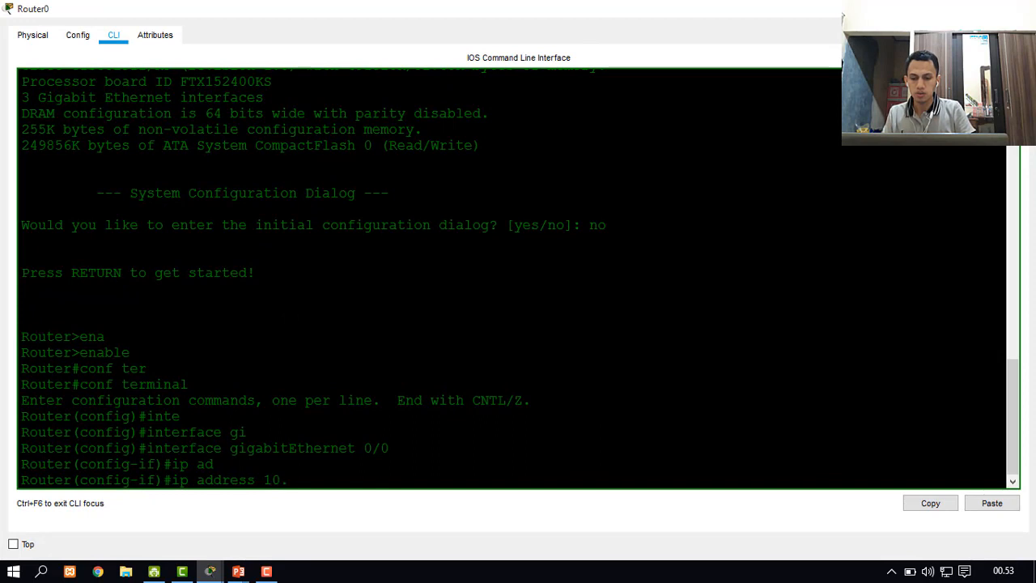
{"action": "type", "text": "10.10"}
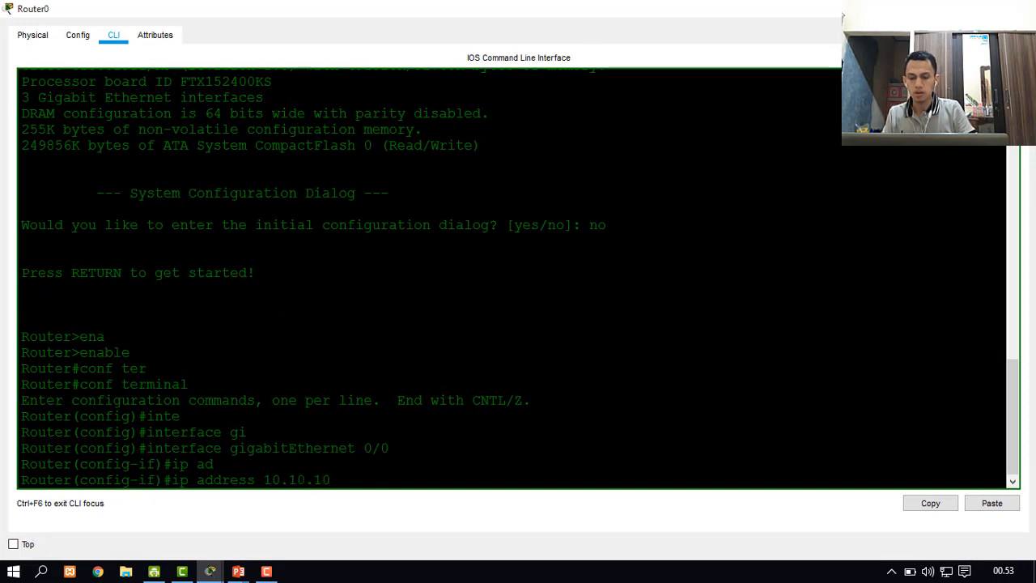
{"action": "type", "text": "/25"}
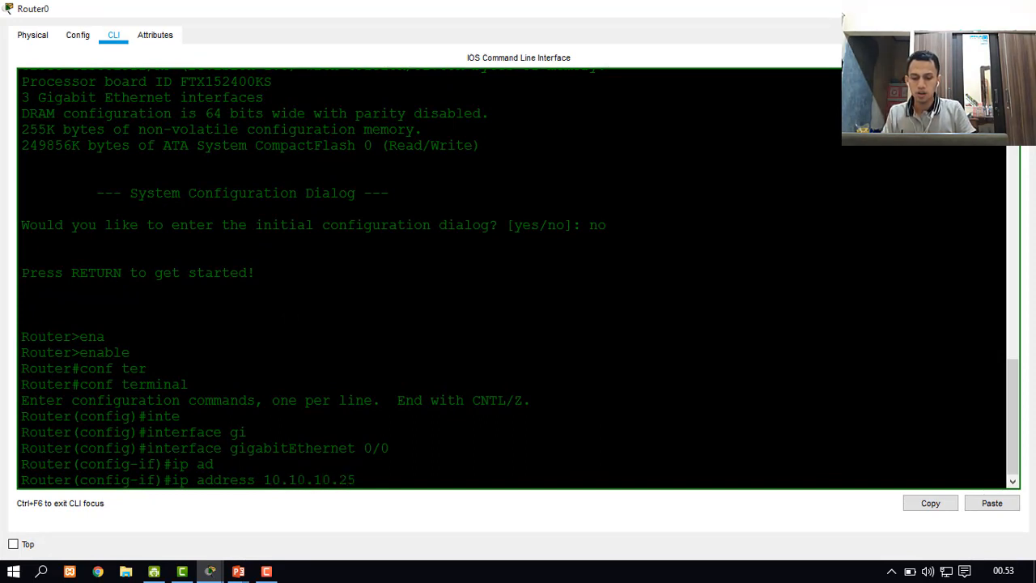
{"action": "type", "text": "4 255.255.255.0"}
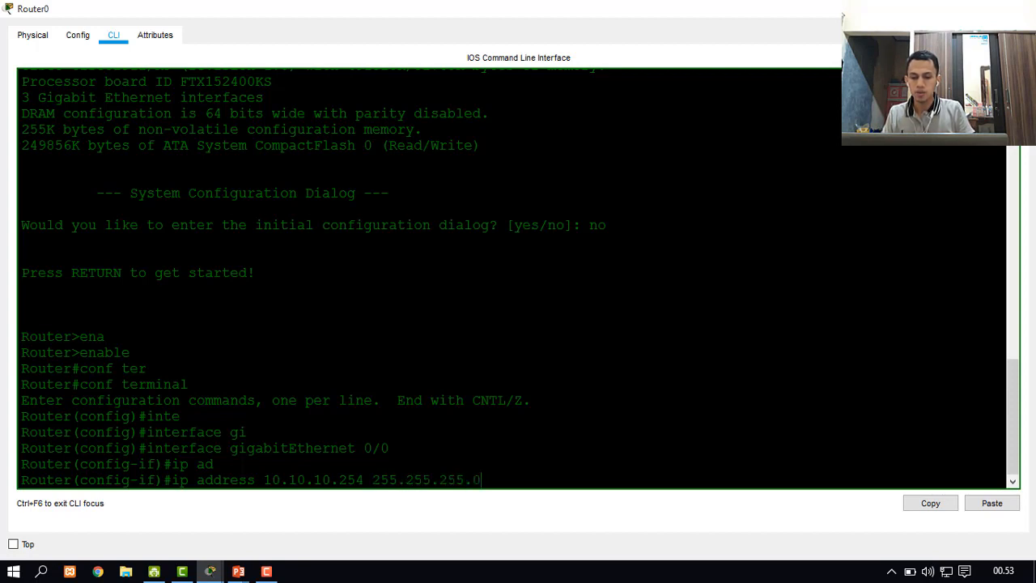
{"action": "key", "text": "Return"}
Enable the gigabitEthernet 0/0 interface with the no shutdown command
{"action": "type", "text": "no"}
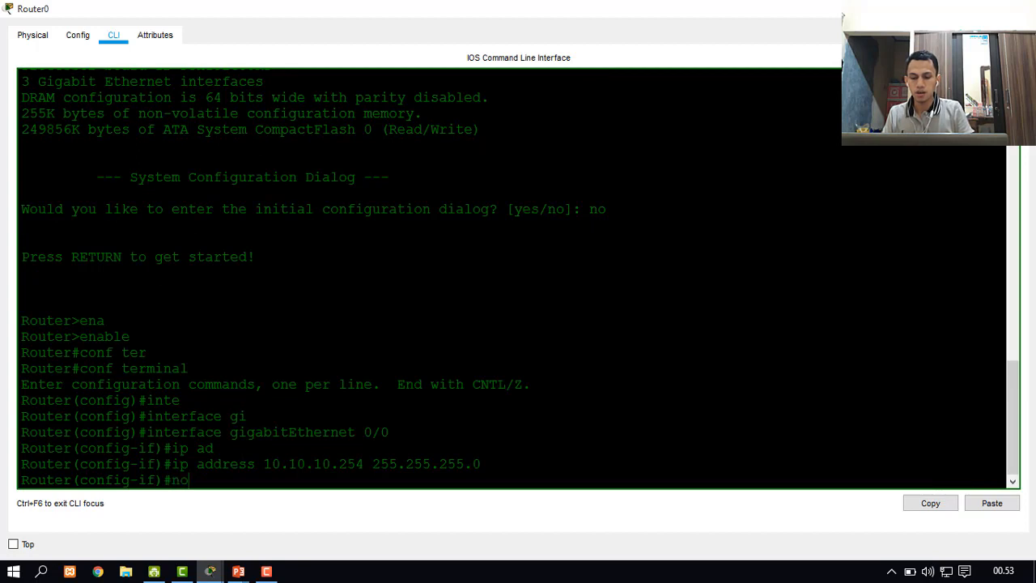
{"action": "type", "text": " sh"}
{"action": "key", "text": "Tab"}
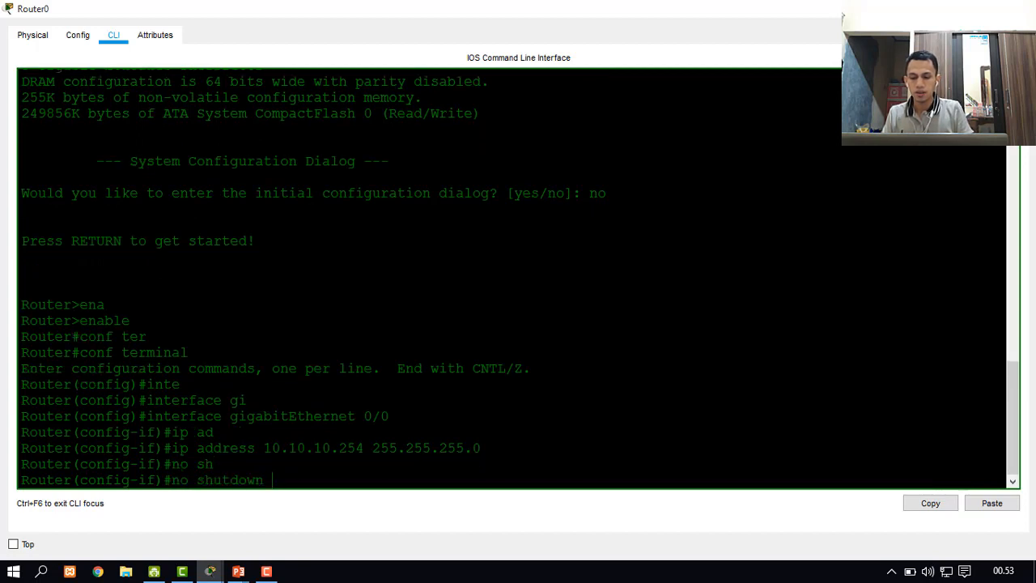
{"action": "key", "text": "Return"}
{"action": "key", "text": "Return"}
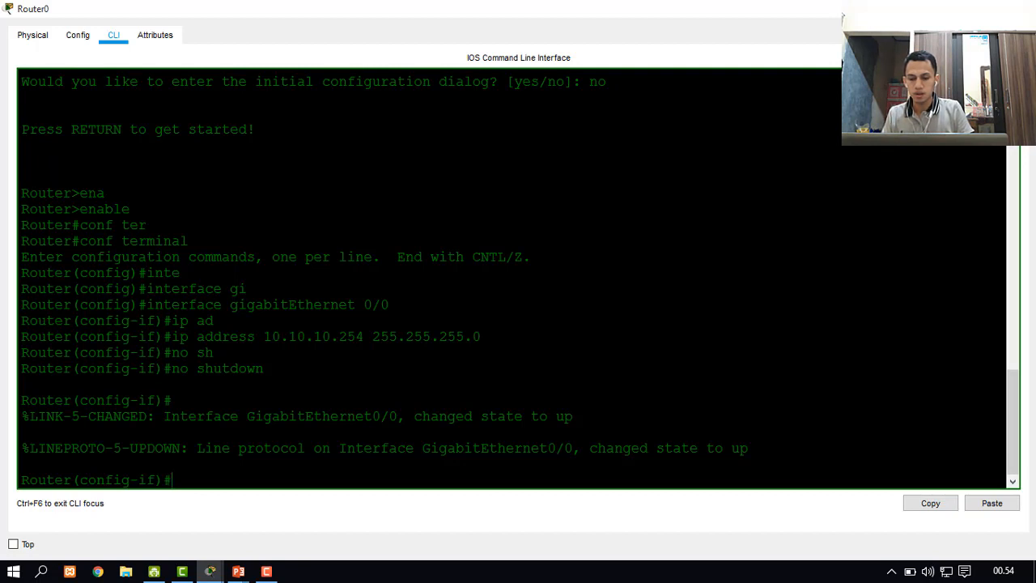
Save the router configuration with do wr and exit the gigabitEthernet 0/0 interface to global configuration mode
{"action": "type", "text": "do wr"}
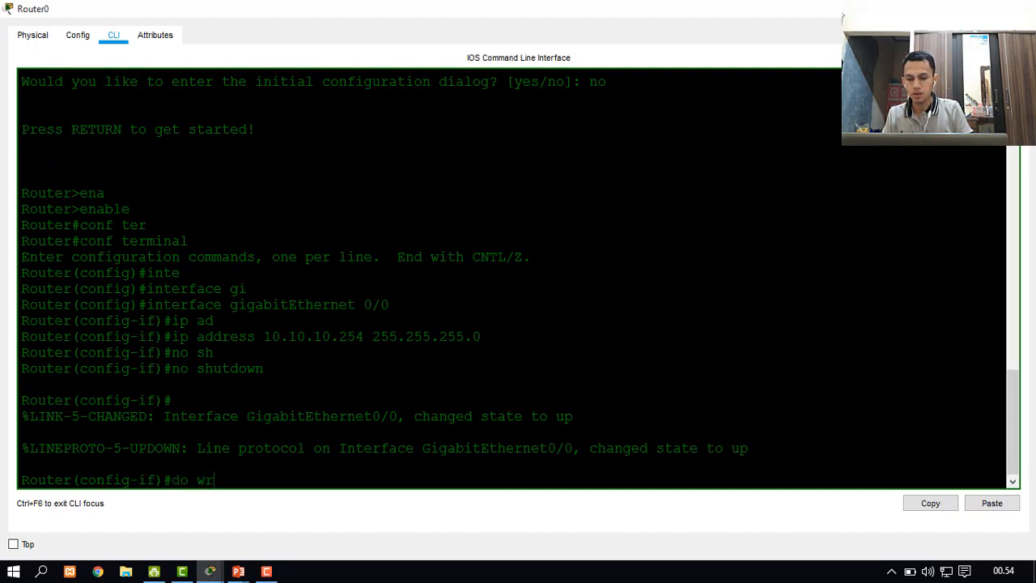
{"action": "key", "text": "Return"}
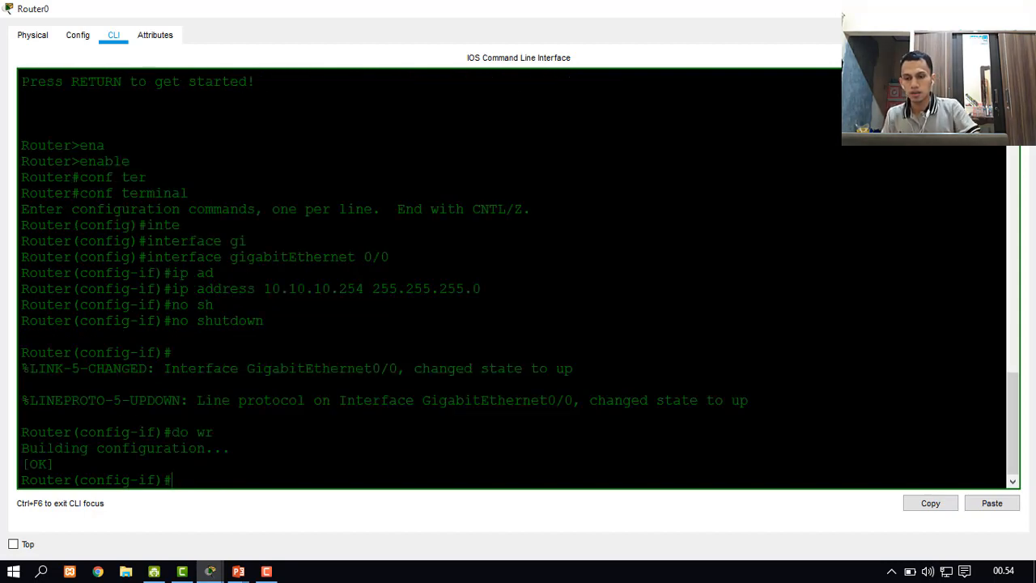
{"action": "left_click_drag", "start_coordinate": [474, 16], "coordinate": [786, 62]}
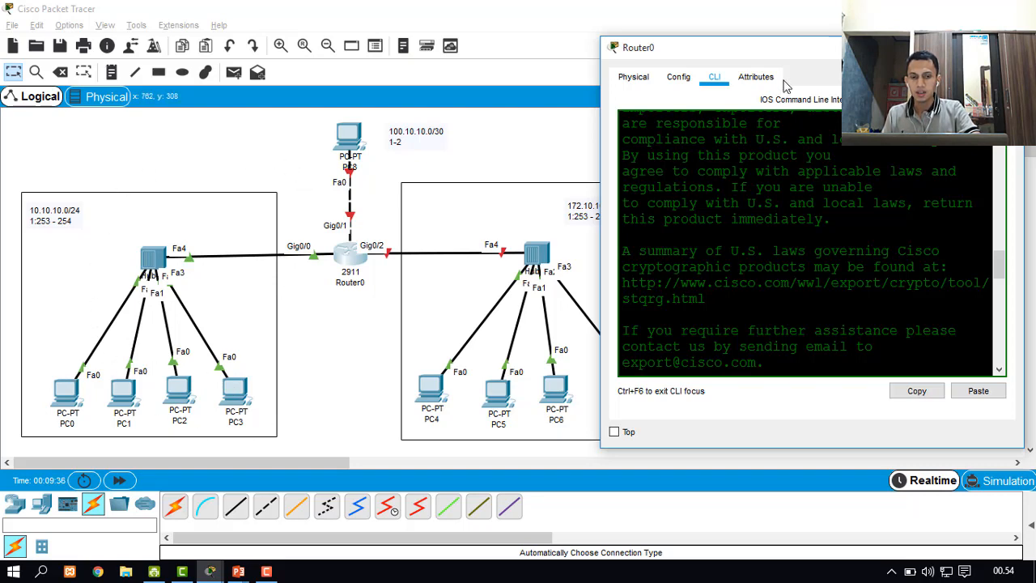
{"action": "double_click", "coordinate": [814, 52]}
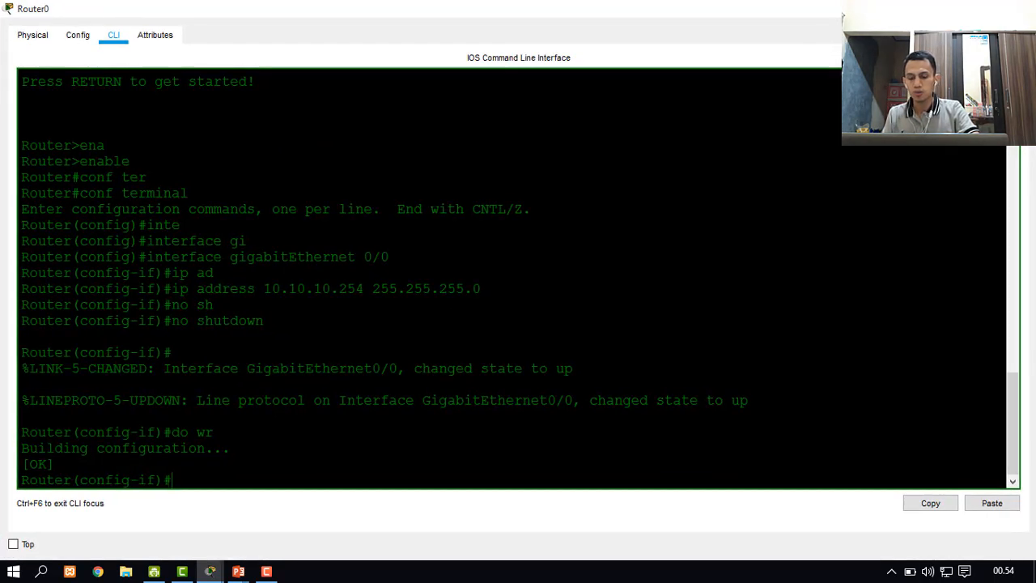
{"action": "type", "text": "exit"}
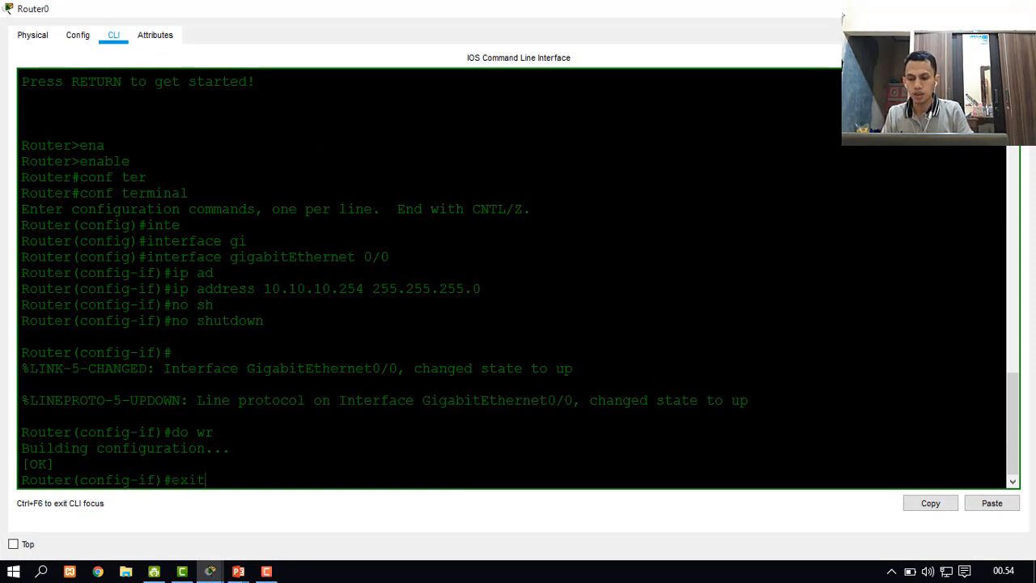
{"action": "key", "text": "Return"}
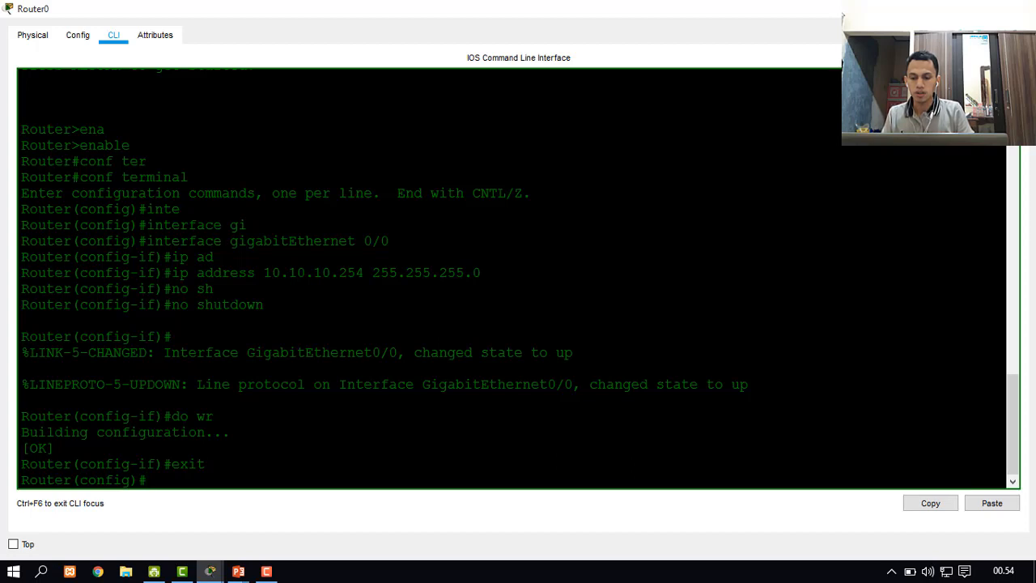
Create a DHCP pool named kampus1 on Router0 with the ip dhcp pool command
{"action": "type", "text": "ip a"}
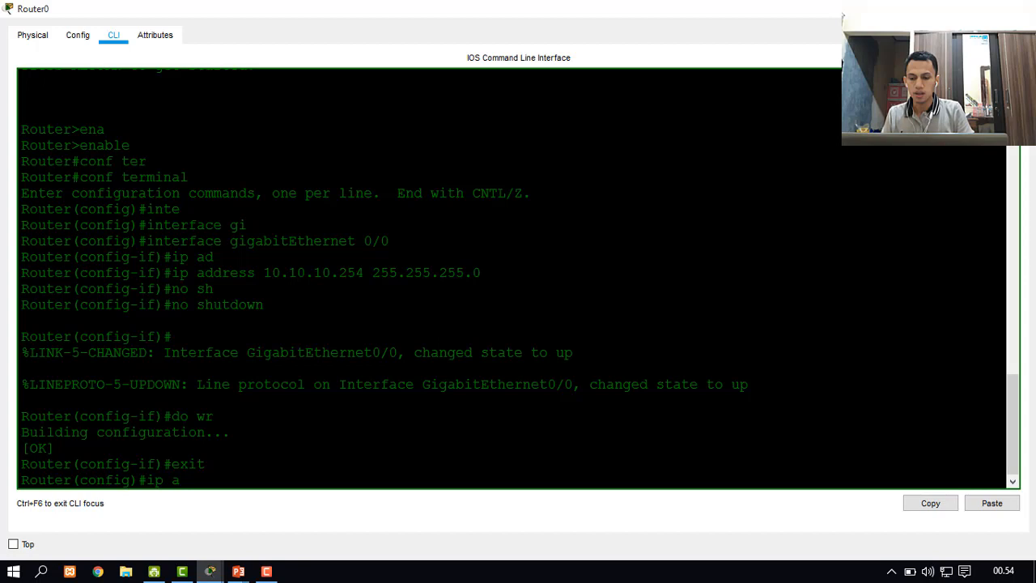
{"action": "key", "text": "BackSpace"}
{"action": "type", "text": "dh"}
{"action": "key", "text": "Tab"}
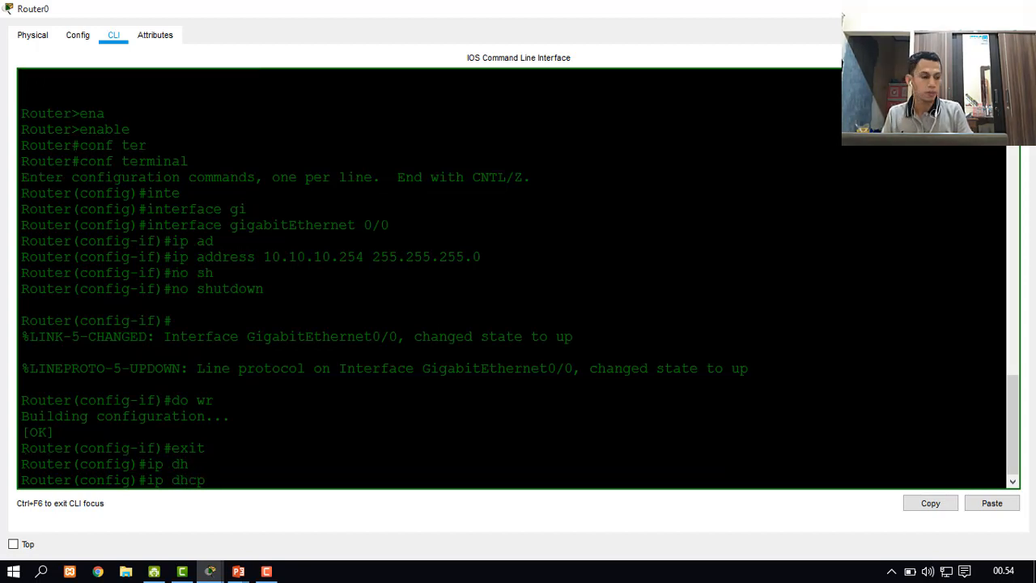
{"action": "type", "text": "po"}
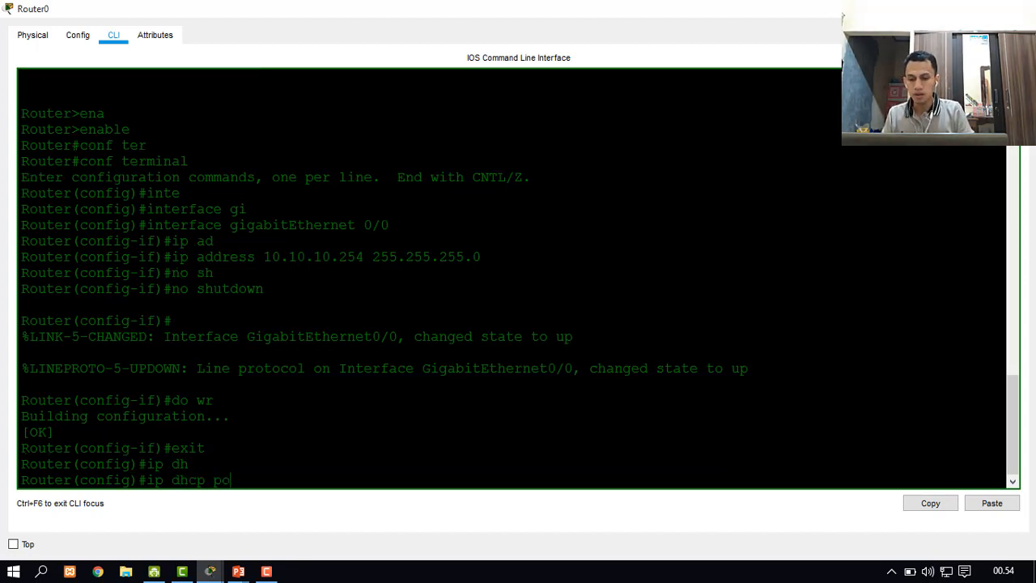
{"action": "key", "text": "Tab"}
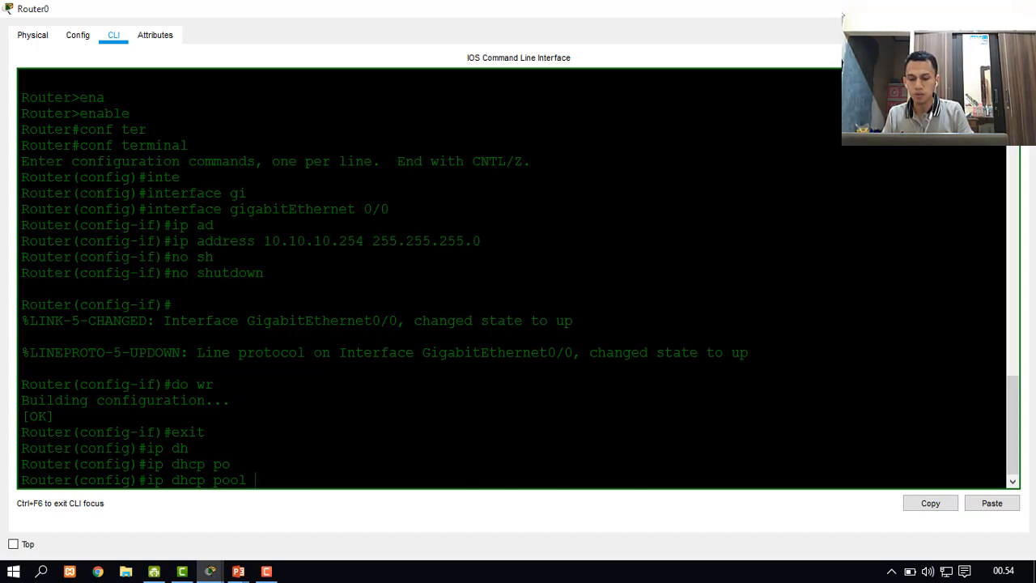
{"action": "type", "text": "kamp"}
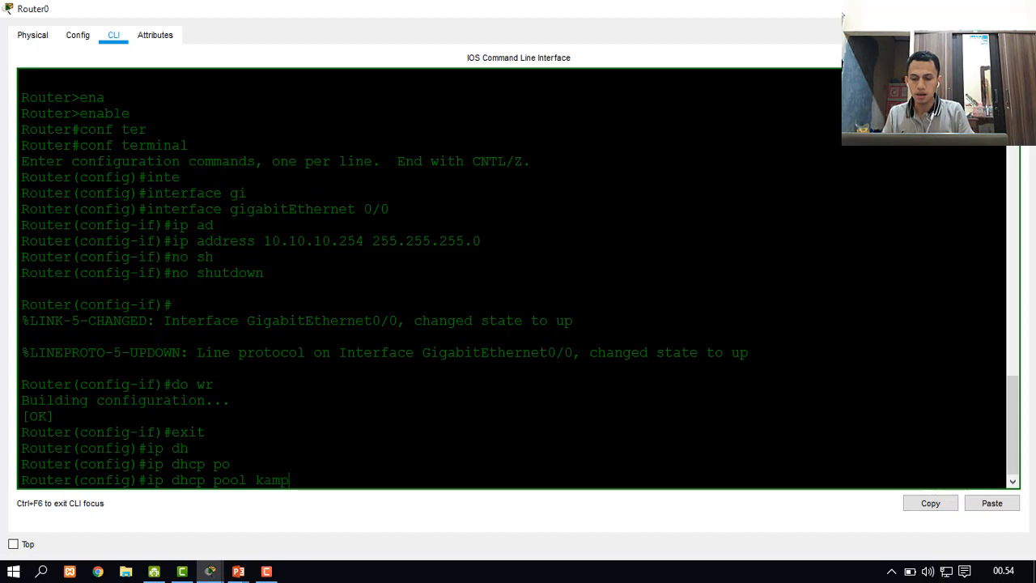
{"action": "type", "text": "us1"}
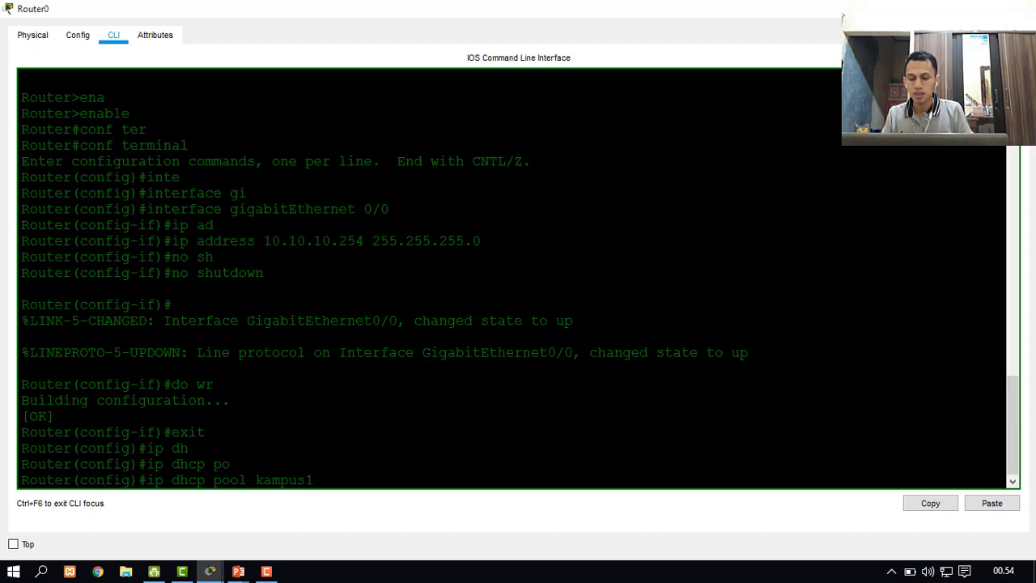
{"action": "key", "text": "Return"}
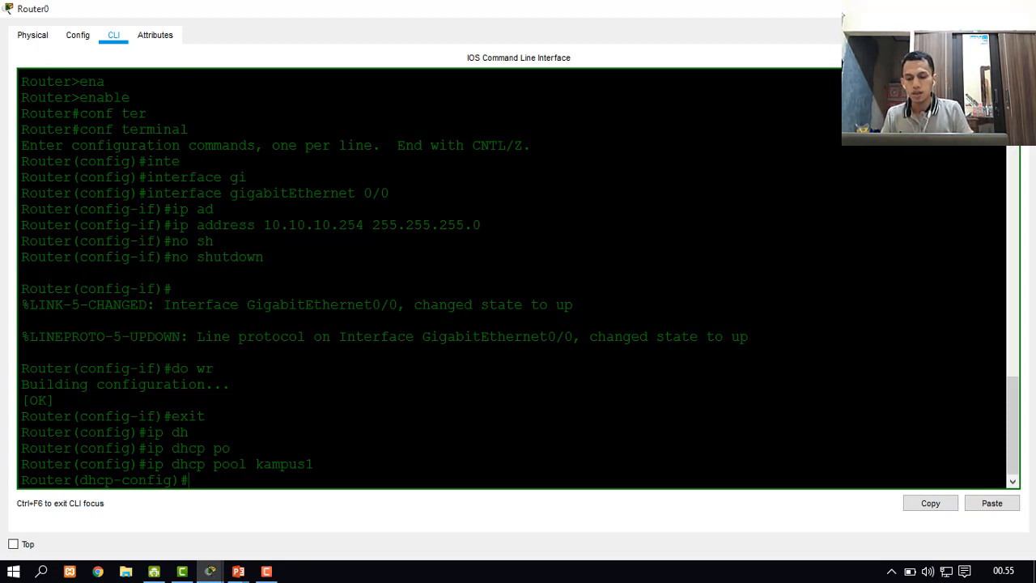
Define the kampus1 pool's network as 10.10.10.0 with subnet mask 255.255.255.0
{"action": "type", "text": "ne"}
{"action": "key", "text": "Tab"}
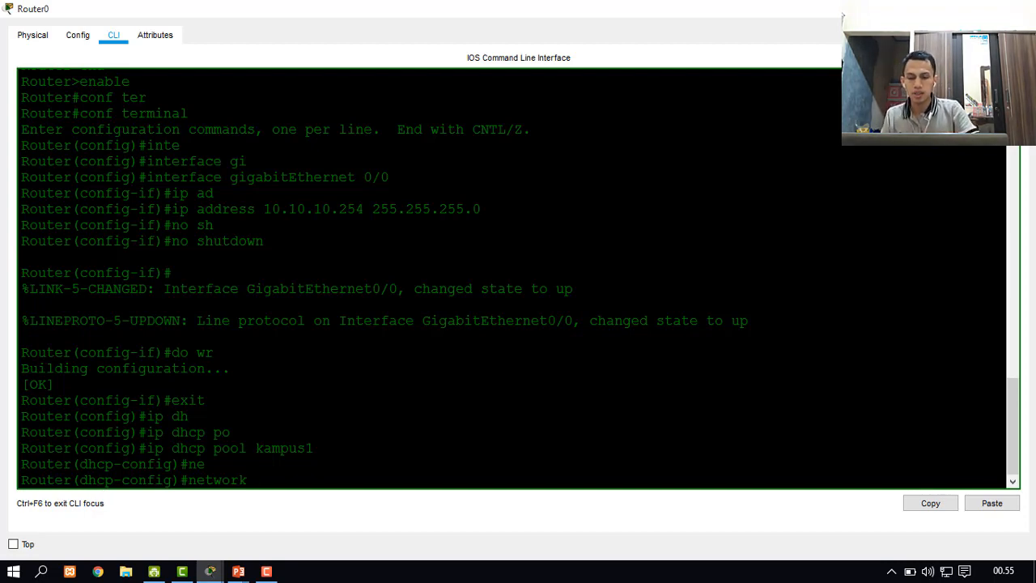
{"action": "left_click_drag", "start_coordinate": [440, 9], "coordinate": [611, 34]}
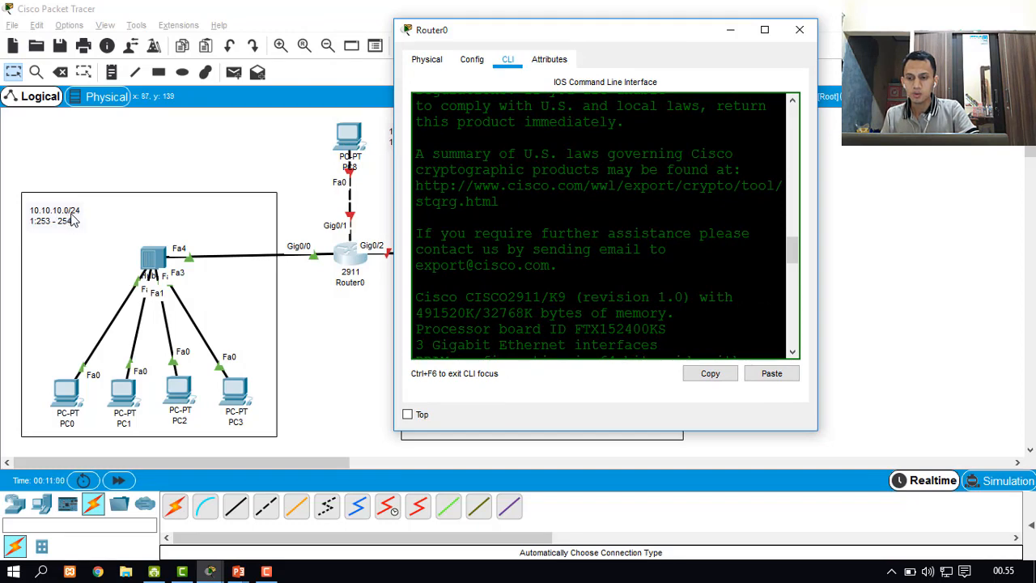
{"action": "left_click", "coordinate": [766, 29]}
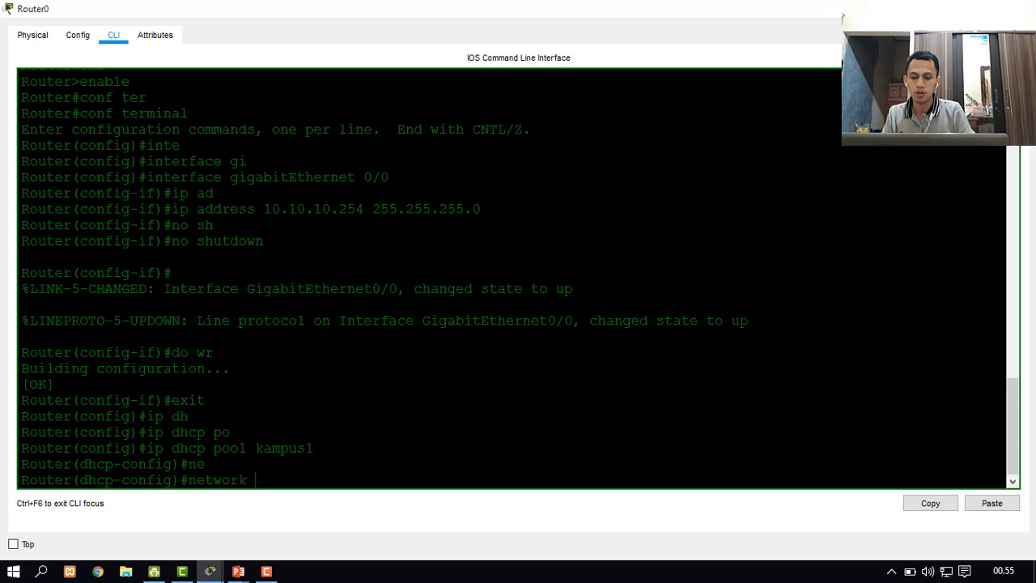
{"action": "type", "text": "10.10"}
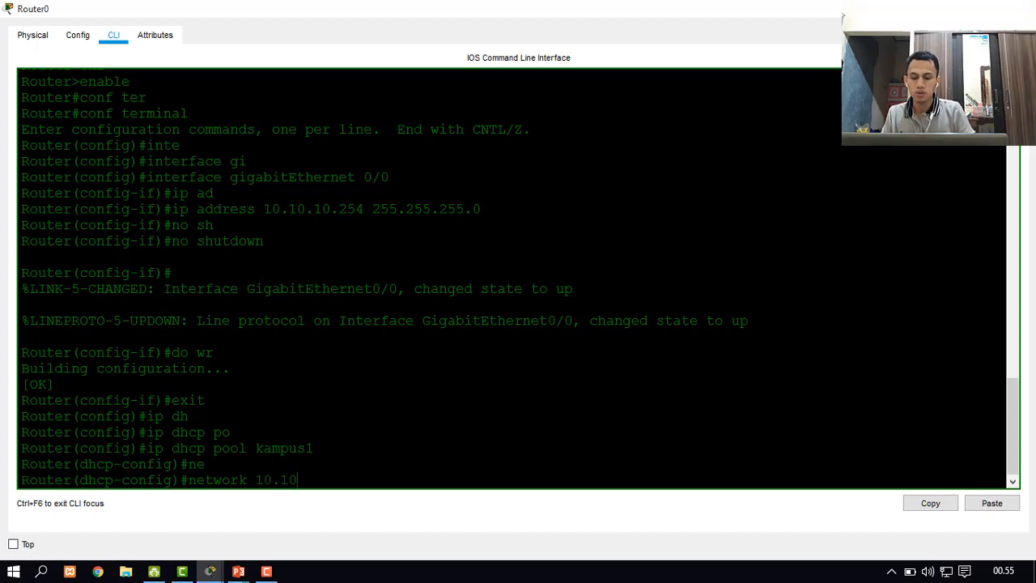
{"action": "type", "text": ".10.0 "}
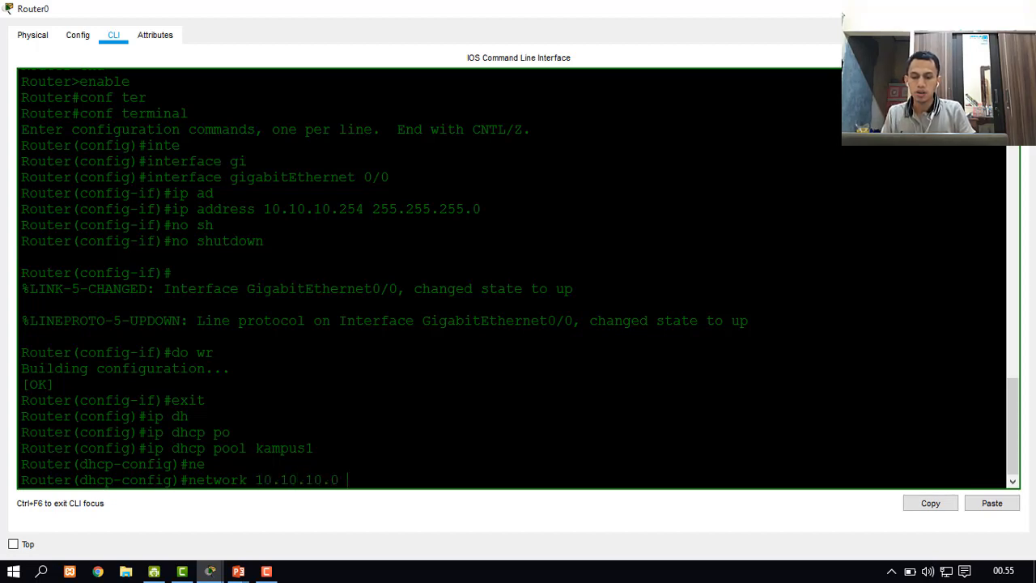
{"action": "type", "text": "?25"}
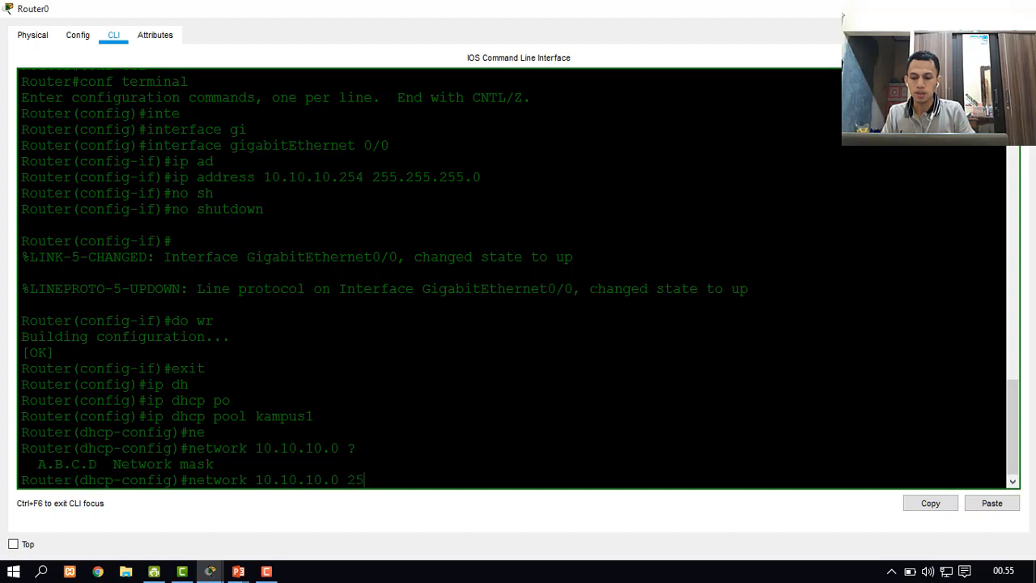
{"action": "type", "text": "5.255.2"}
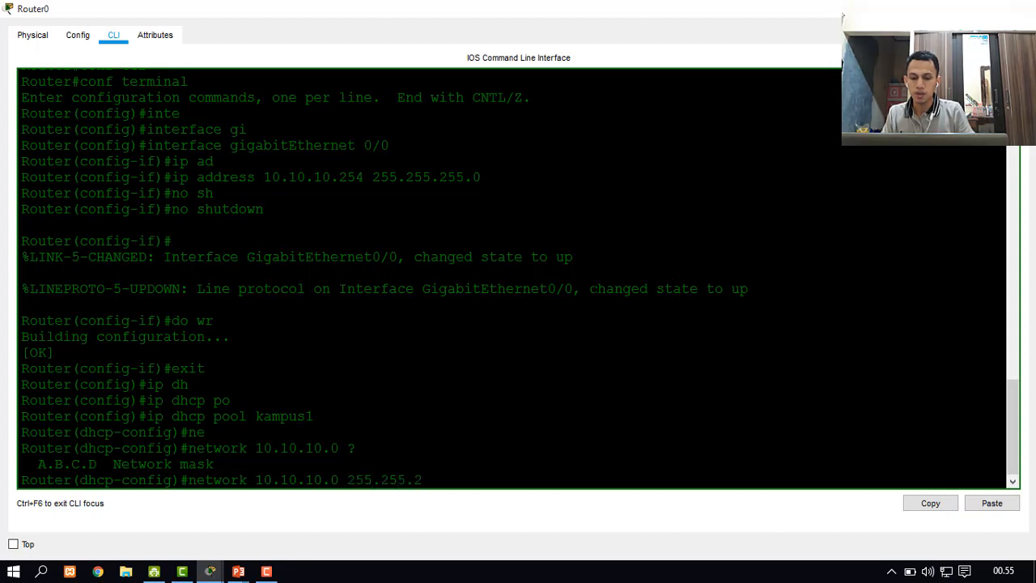
{"action": "type", "text": "55.0"}
{"action": "key", "text": "Return"}
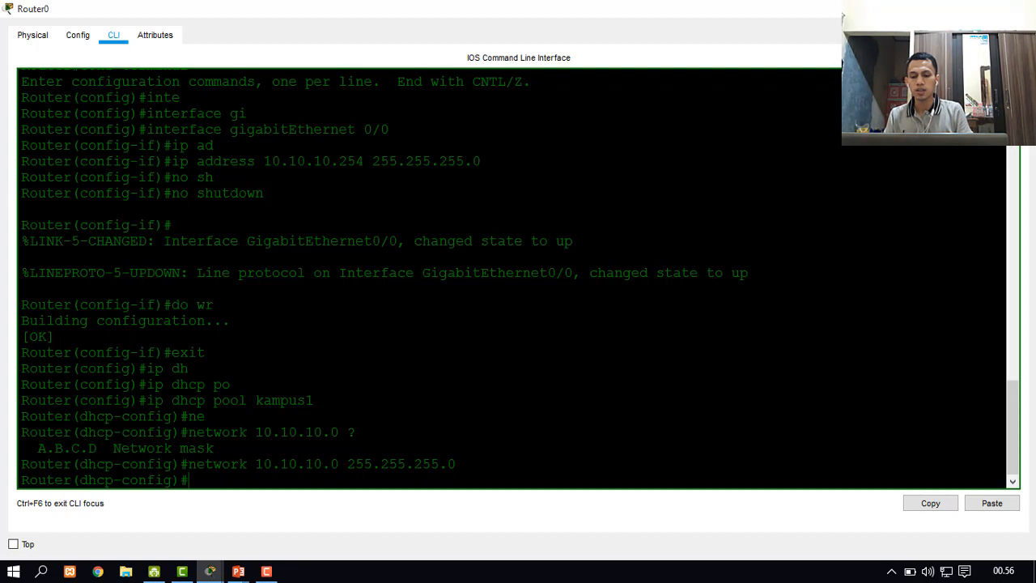
Set the kampus1 pool's default-router to 10.10.10.254
{"action": "type", "text": "ga"}
{"action": "key", "text": "Return"}
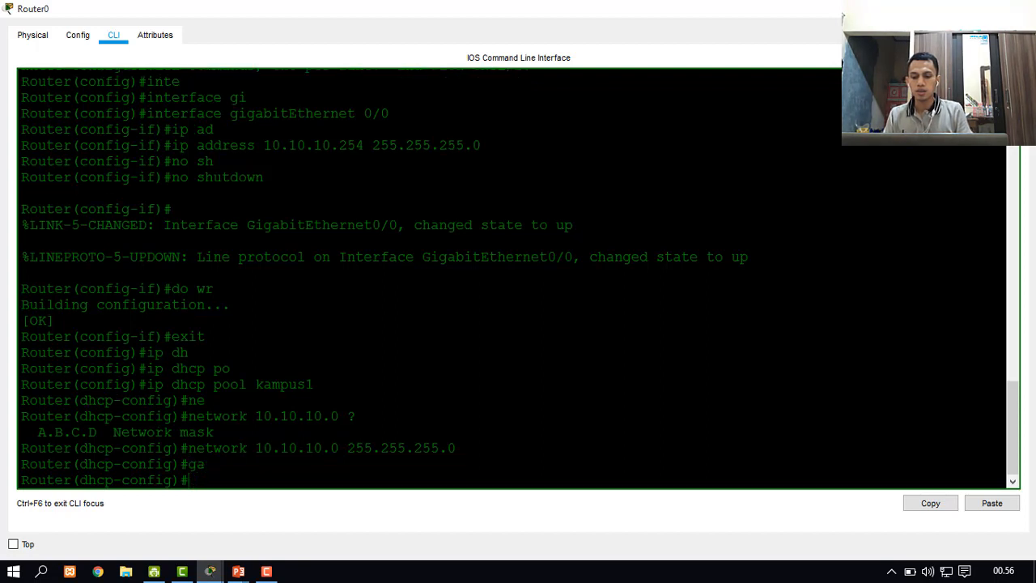
{"action": "type", "text": "de"}
{"action": "key", "text": "Tab"}
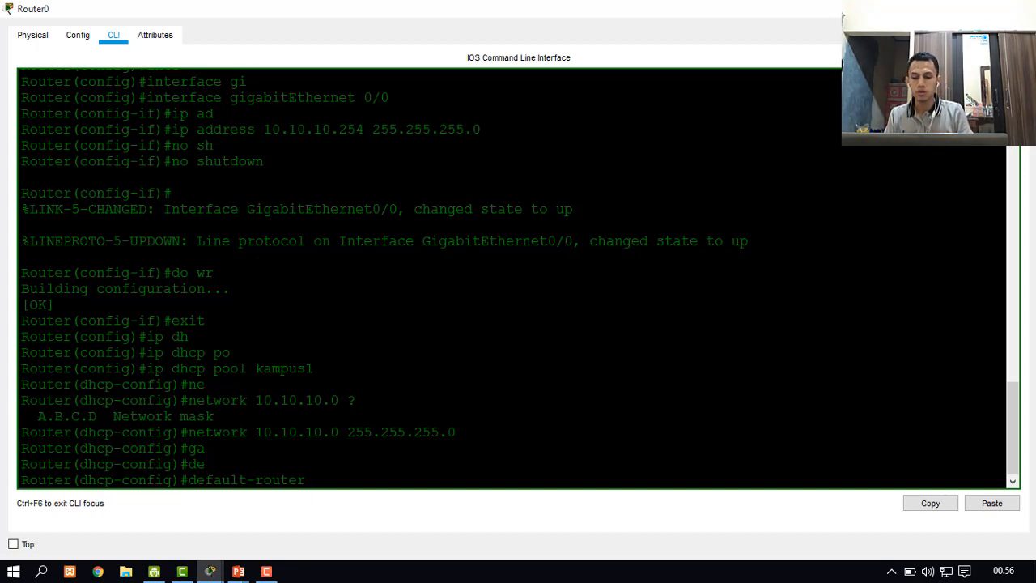
{"action": "type", "text": "10.10"}
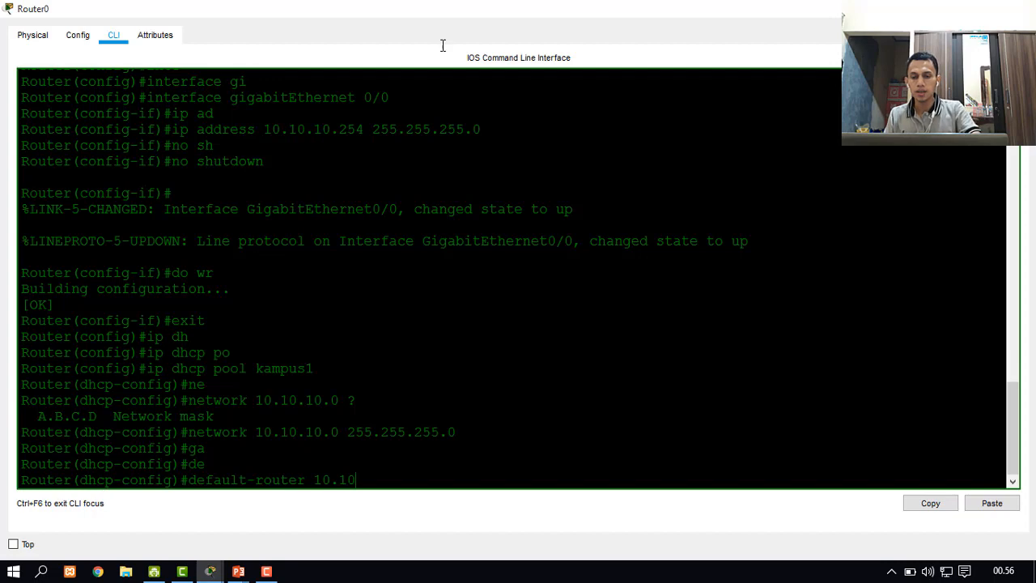
{"action": "double_click", "coordinate": [364, 7]}
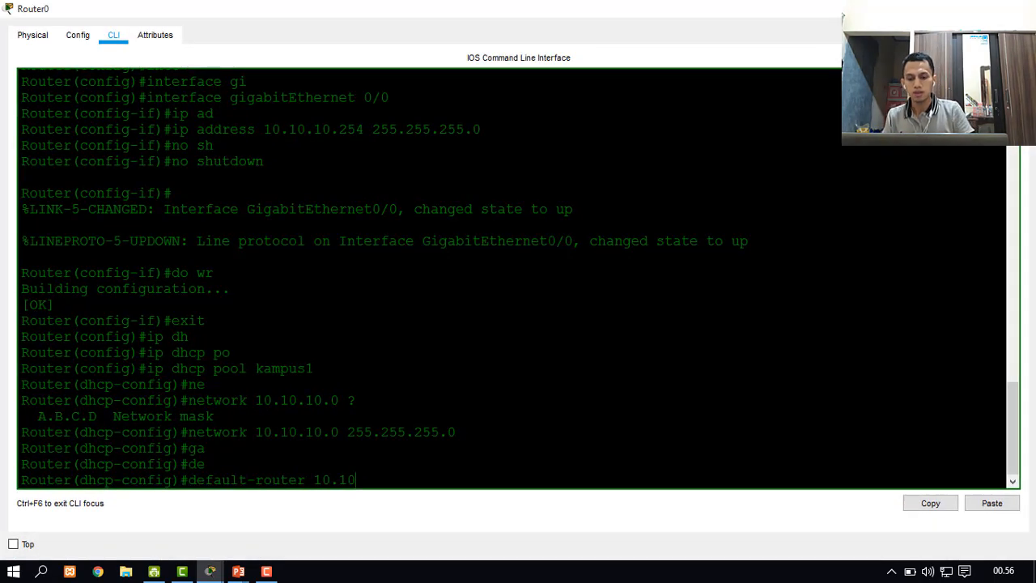
{"action": "type", "text": "10.254"}
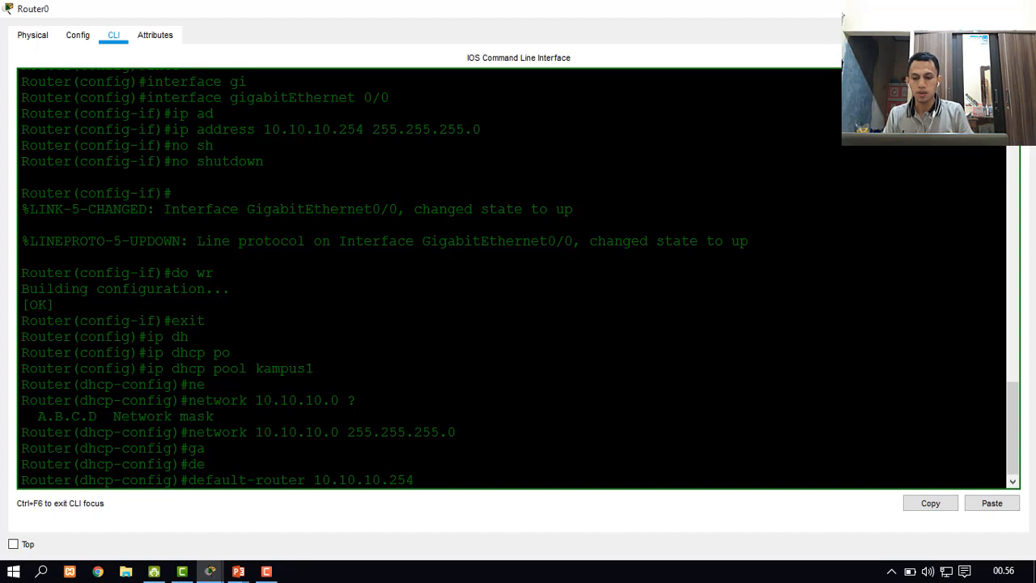
{"action": "key", "text": "Return"}
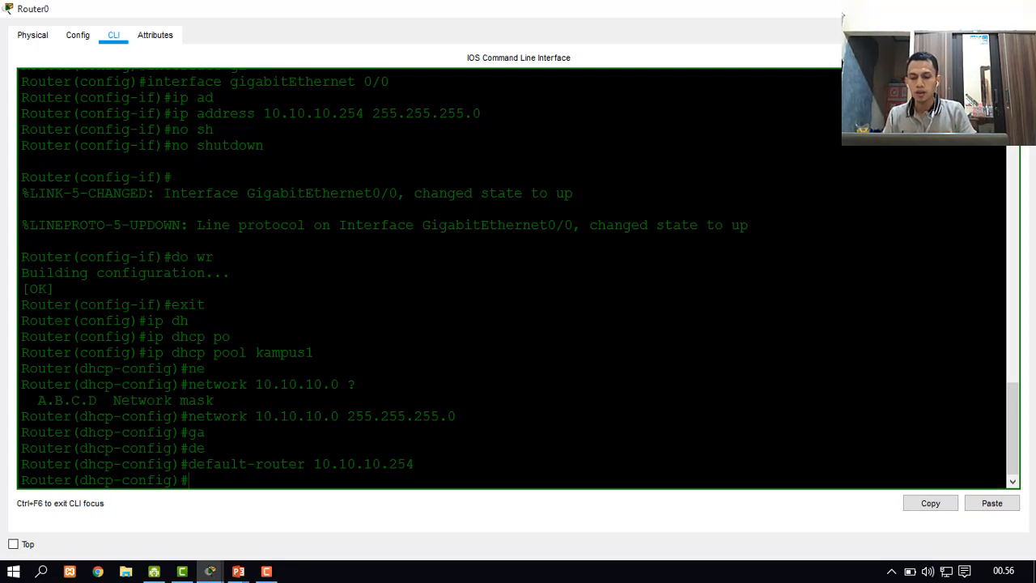
Save the DHCP pool configuration with do write and put the Router0 window away to return to the topology
{"action": "type", "text": "do w"}
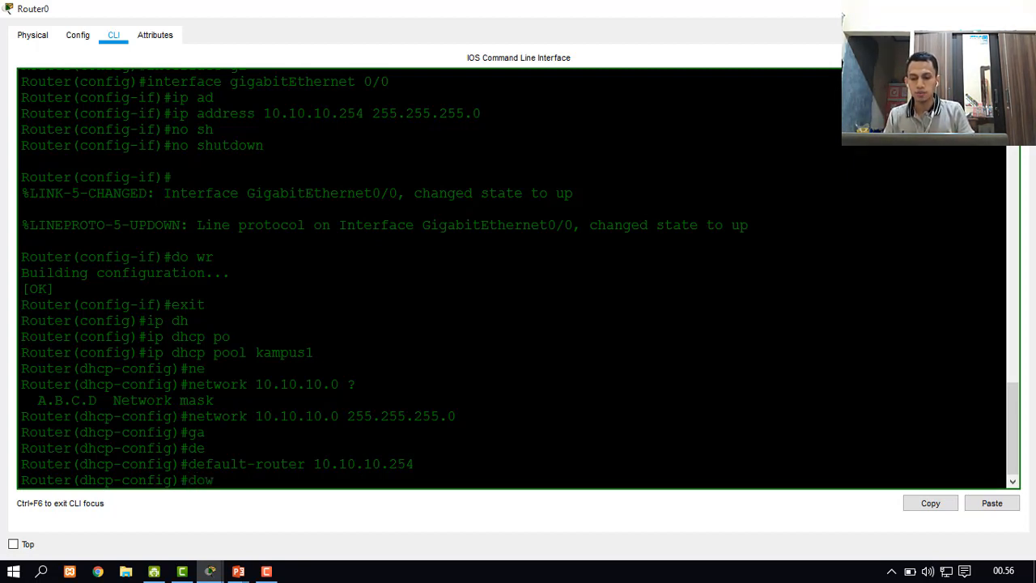
{"action": "type", "text": "ri"}
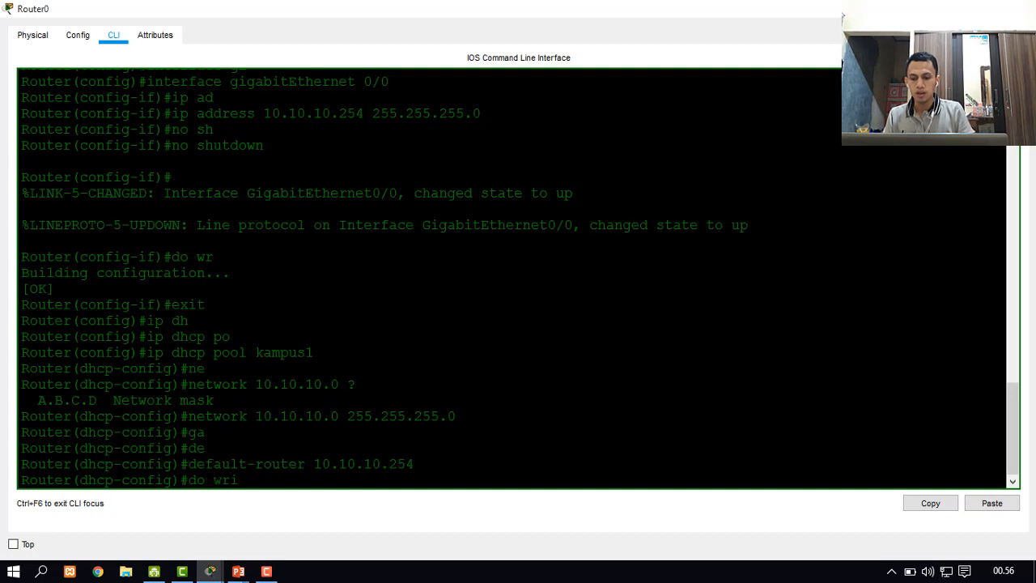
{"action": "type", "text": "te"}
{"action": "key", "text": "Return"}
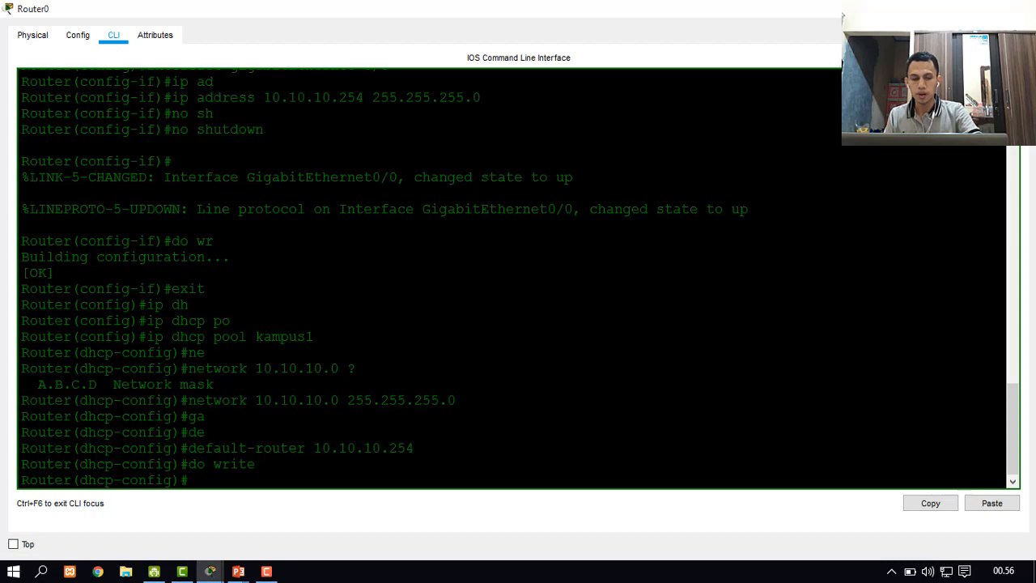
{"action": "left_click", "coordinate": [949, 8]}
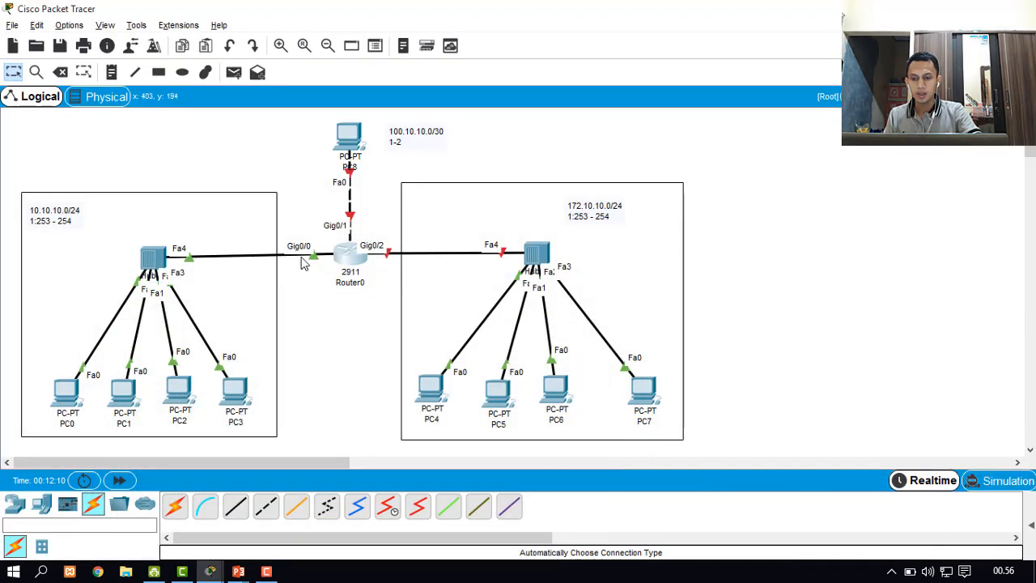
Check PC0's IP settings by running ipconfig in its Command Prompt
{"action": "left_click", "coordinate": [78, 392]}
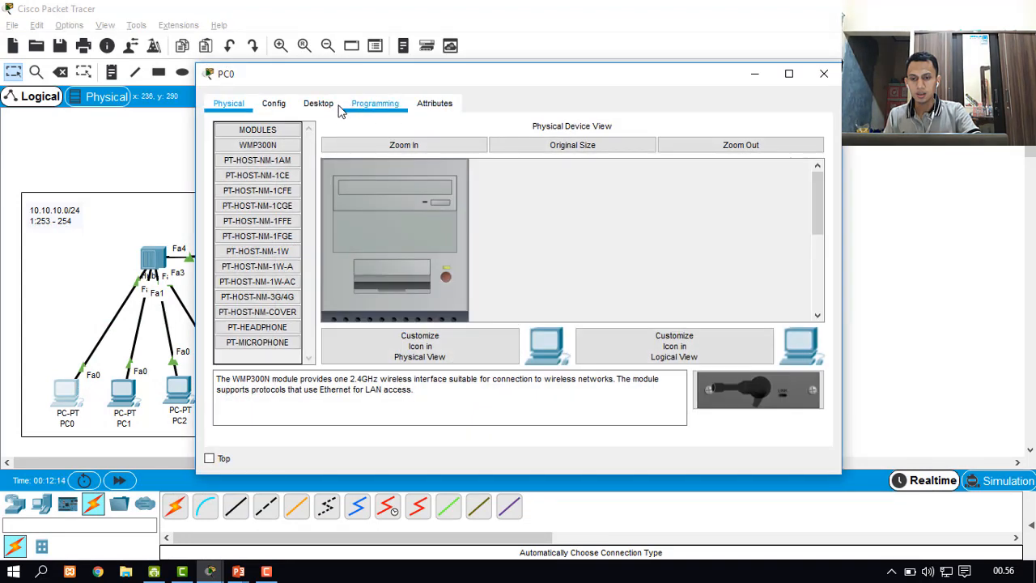
{"action": "left_click", "coordinate": [319, 104]}
{"action": "left_click", "coordinate": [657, 175]}
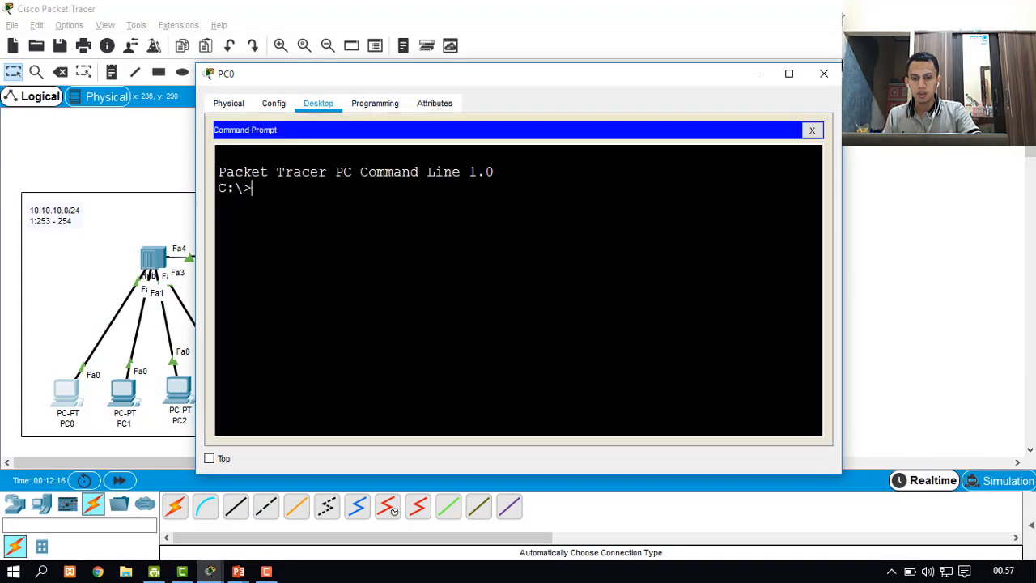
{"action": "type", "text": "ipconfig"}
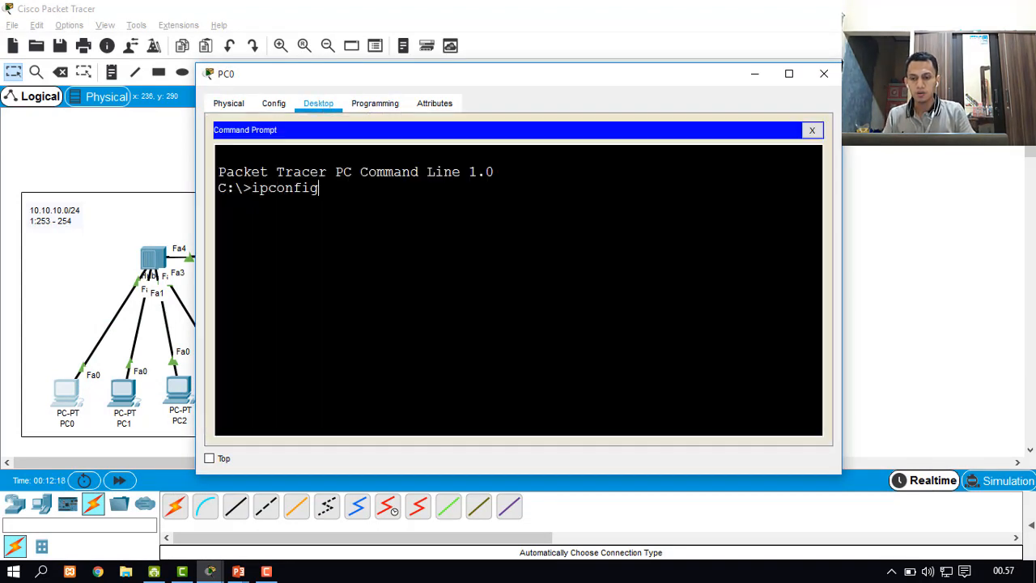
{"action": "key", "text": "Return"}
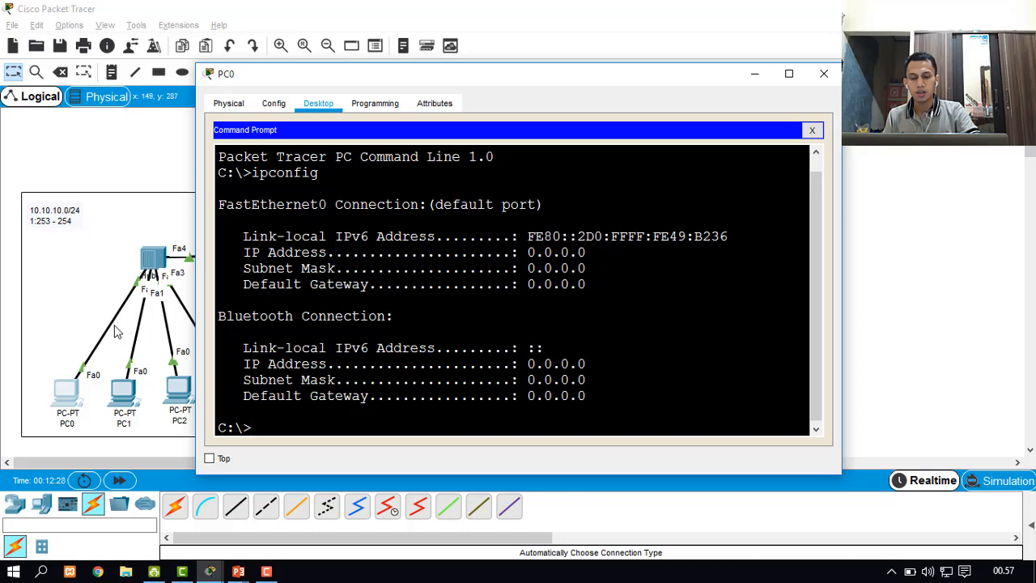
{"action": "left_click", "coordinate": [262, 102]}
{"action": "left_click", "coordinate": [237, 104]}
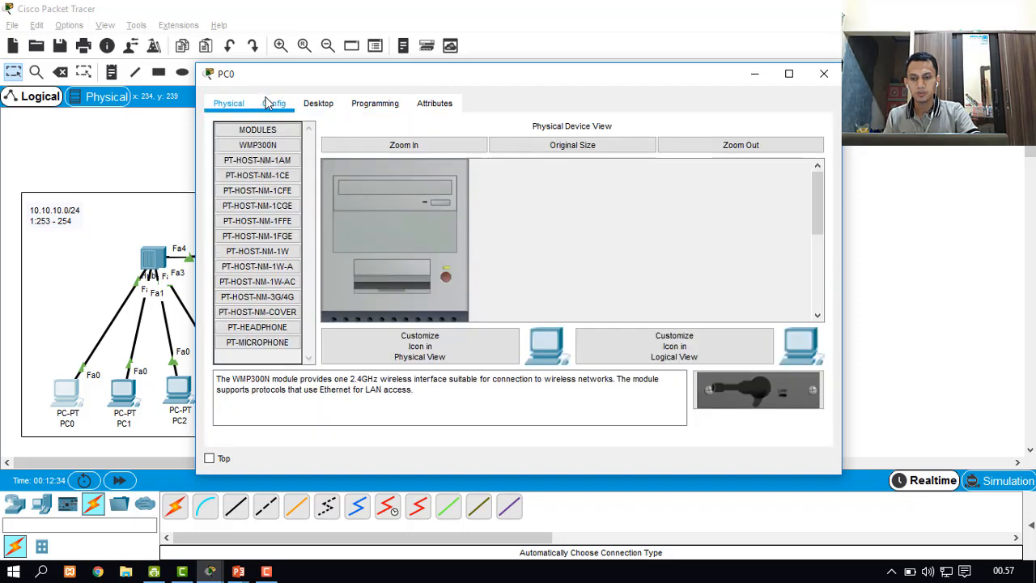
{"action": "left_click", "coordinate": [271, 103]}
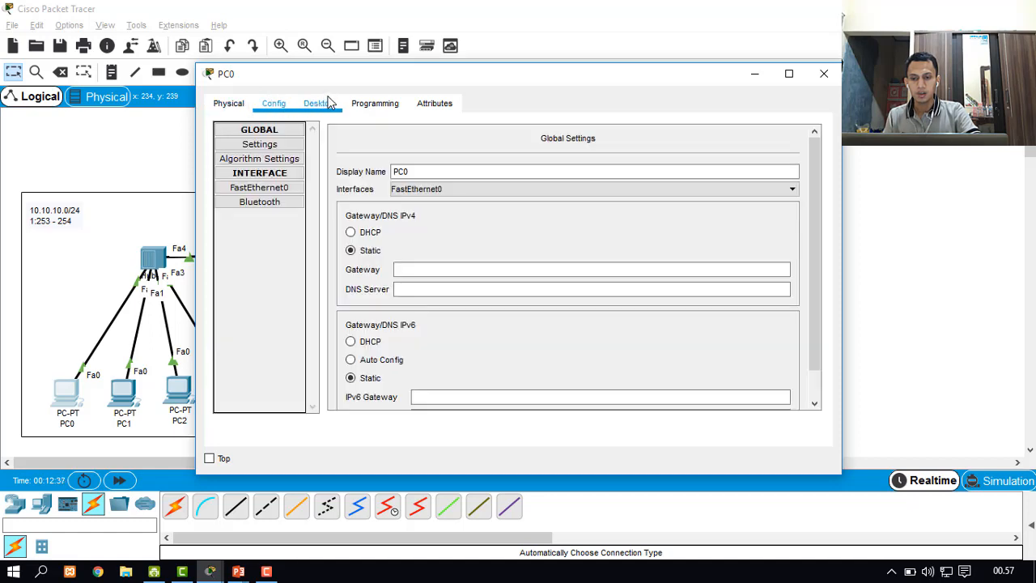
{"action": "left_click", "coordinate": [329, 101]}
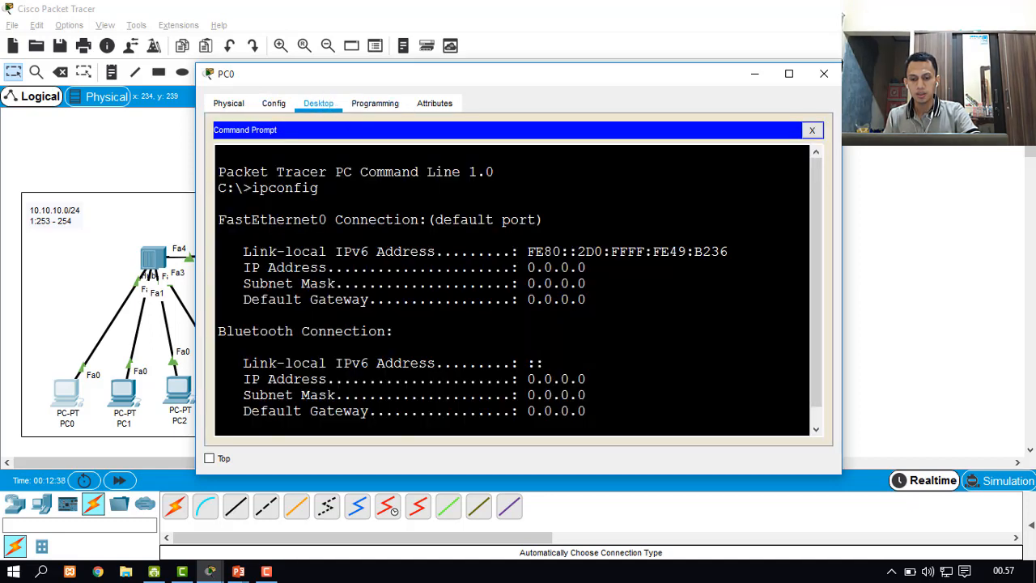
Request a DHCP address for PC0 by running ipconfig /renew in its Command Prompt
{"action": "type", "text": "ipcls"}
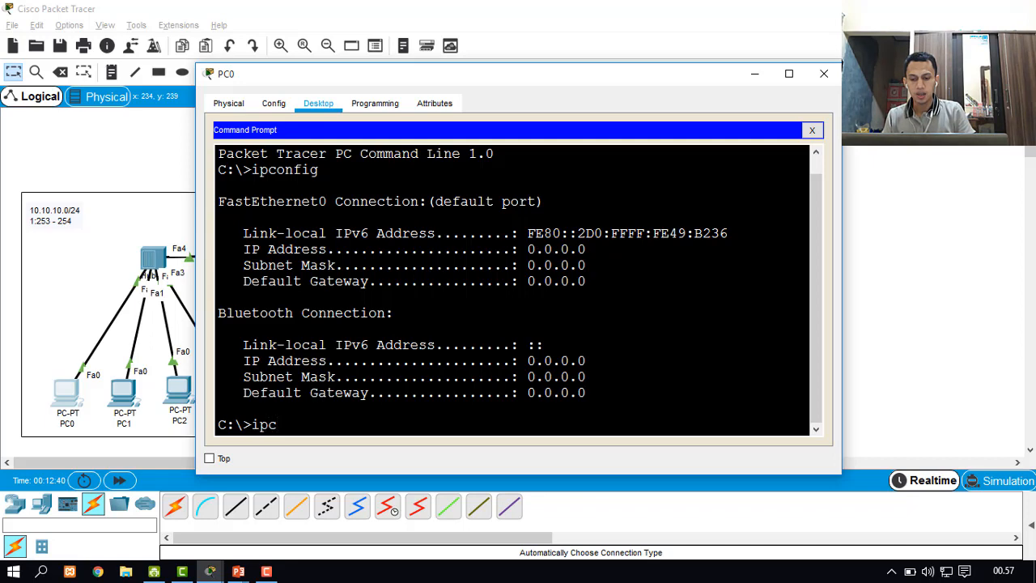
{"action": "key", "text": "BackSpace"}
{"action": "key", "text": "BackSpace"}
{"action": "type", "text": "onfig"}
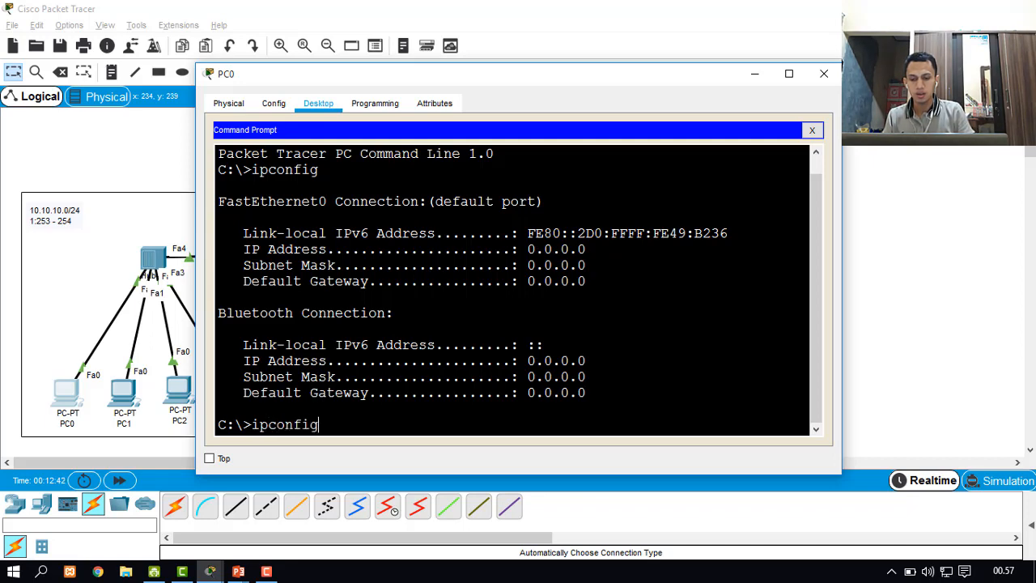
{"action": "type", "text": " ren"}
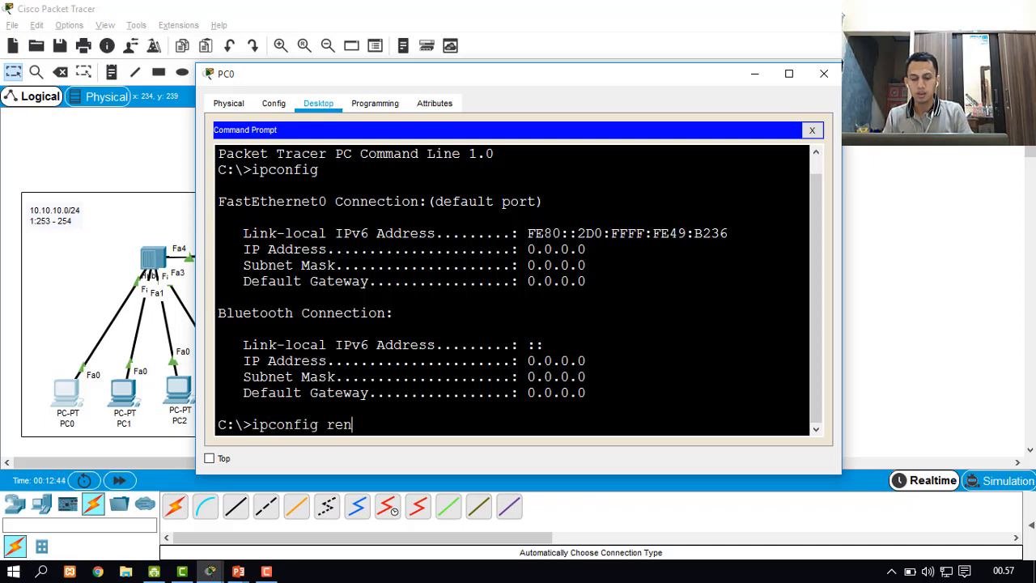
{"action": "key", "text": "BackSpace"}
{"action": "key", "text": "BackSpace"}
{"action": "key", "text": "BackSpace"}
{"action": "type", "text": "/renew"}
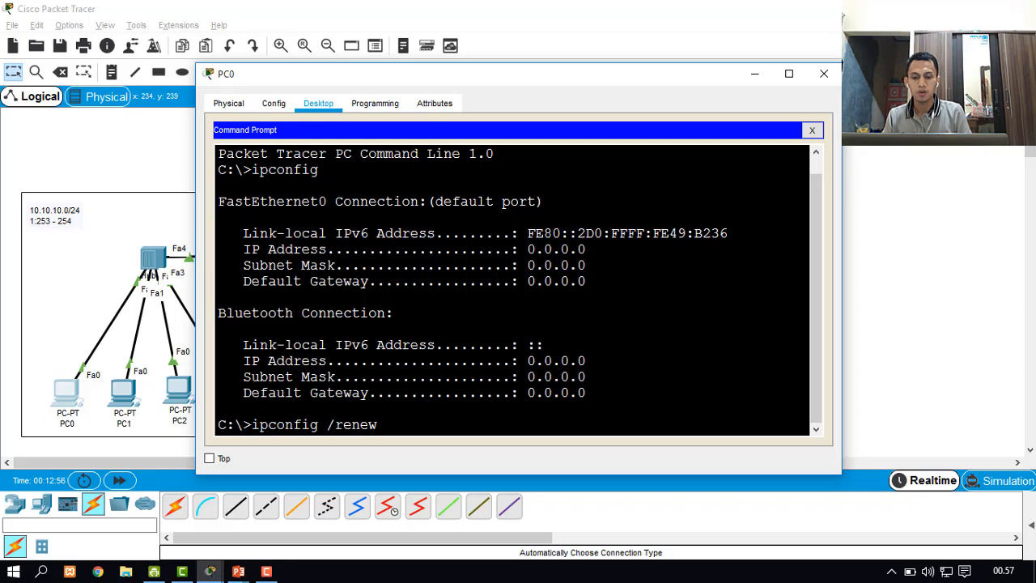
{"action": "key", "text": "Return"}
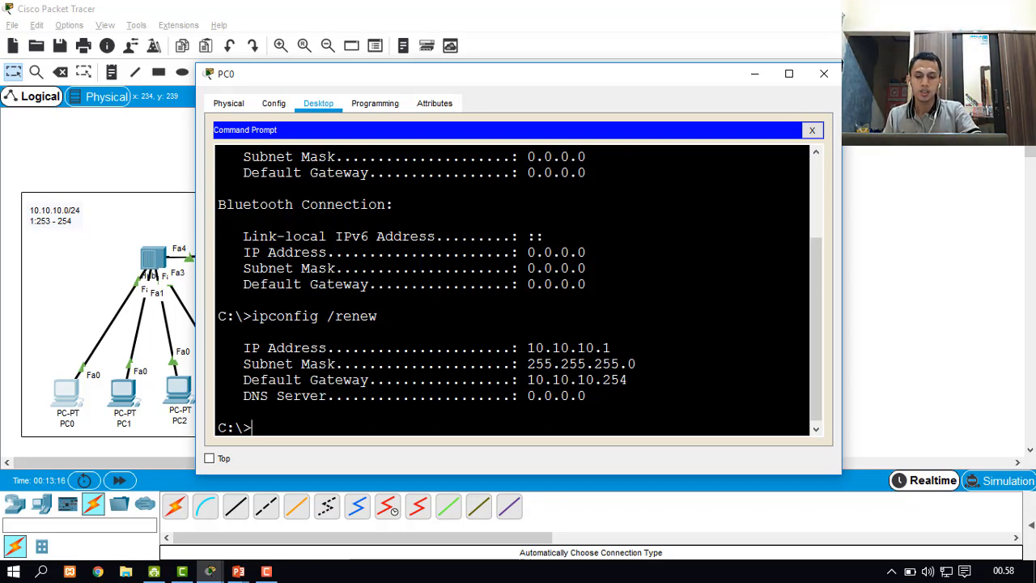
Check PC1's current IP settings by running ipconfig in its Command Prompt
{"action": "left_click", "coordinate": [128, 397]}
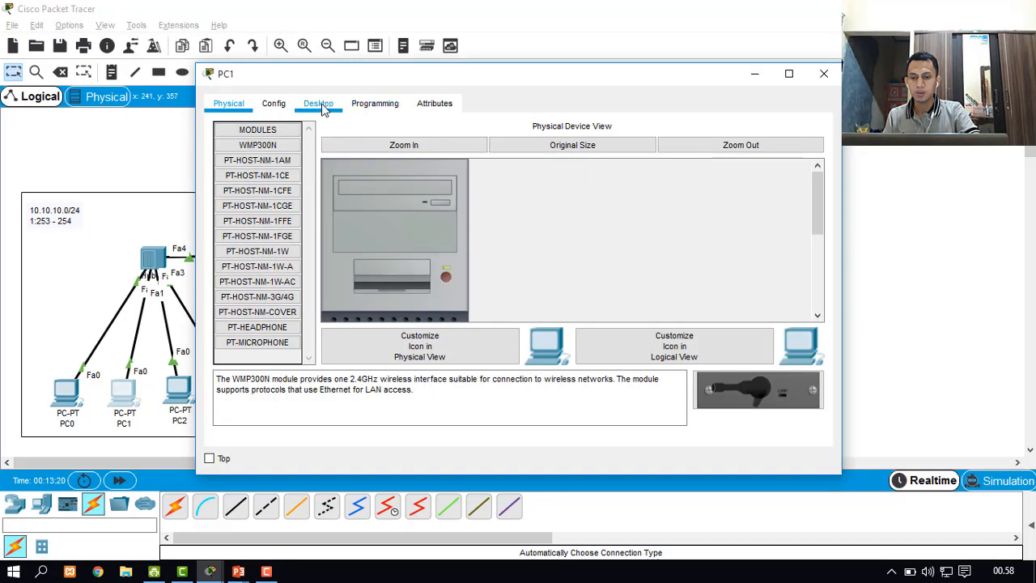
{"action": "left_click", "coordinate": [321, 107]}
{"action": "left_click", "coordinate": [617, 152]}
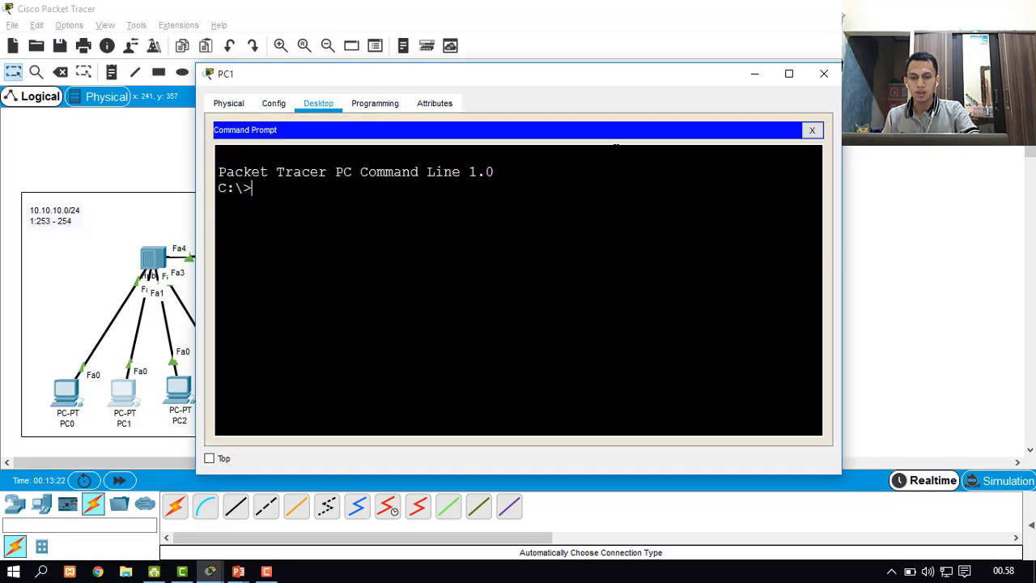
{"action": "type", "text": "ipconfig"}
{"action": "key", "text": "Return"}
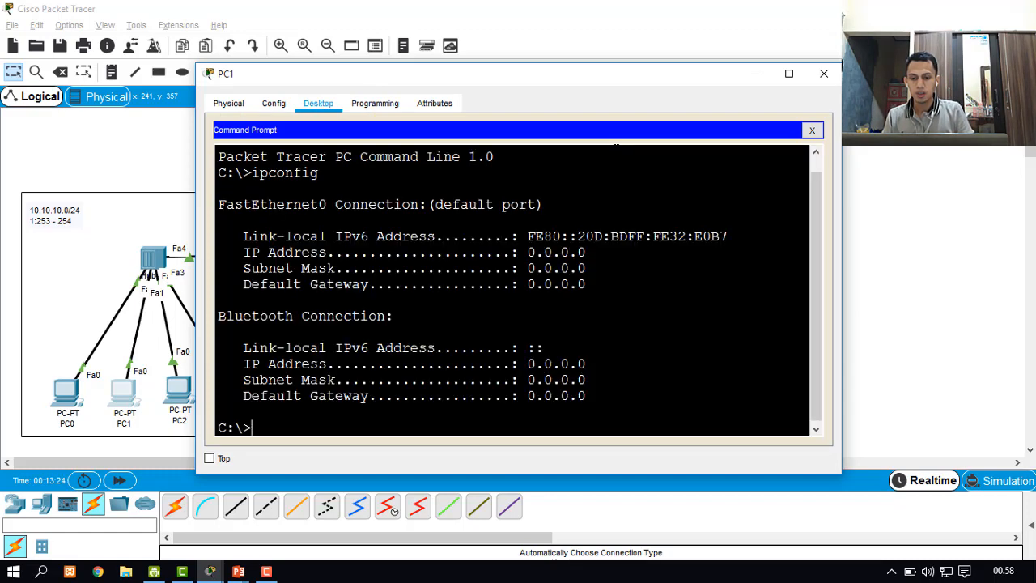
Request a DHCP address for PC1 with ipconfig /renew
{"action": "key", "text": "Up"}
{"action": "type", "text": "/r"}
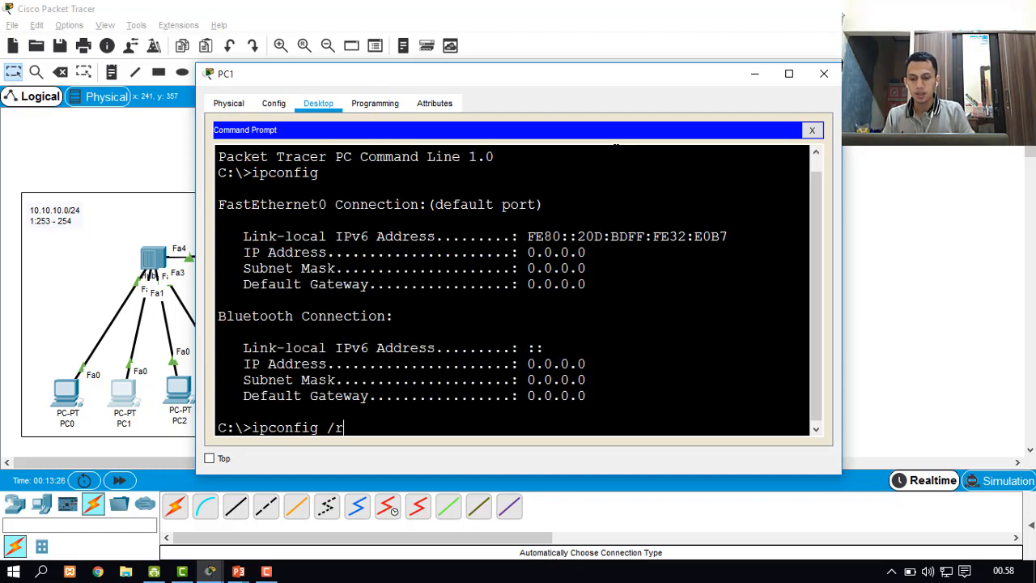
{"action": "type", "text": "enew"}
{"action": "key", "text": "Return"}
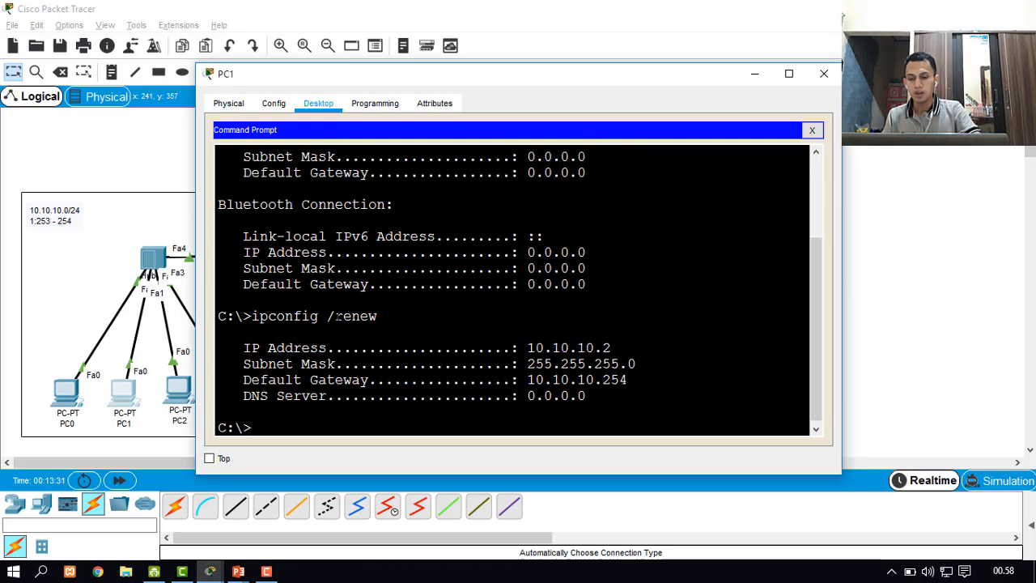
Request a DHCP address for PC2 with ipconfig /renew in its Command Prompt, and return to the topology
{"action": "left_click", "coordinate": [182, 393]}
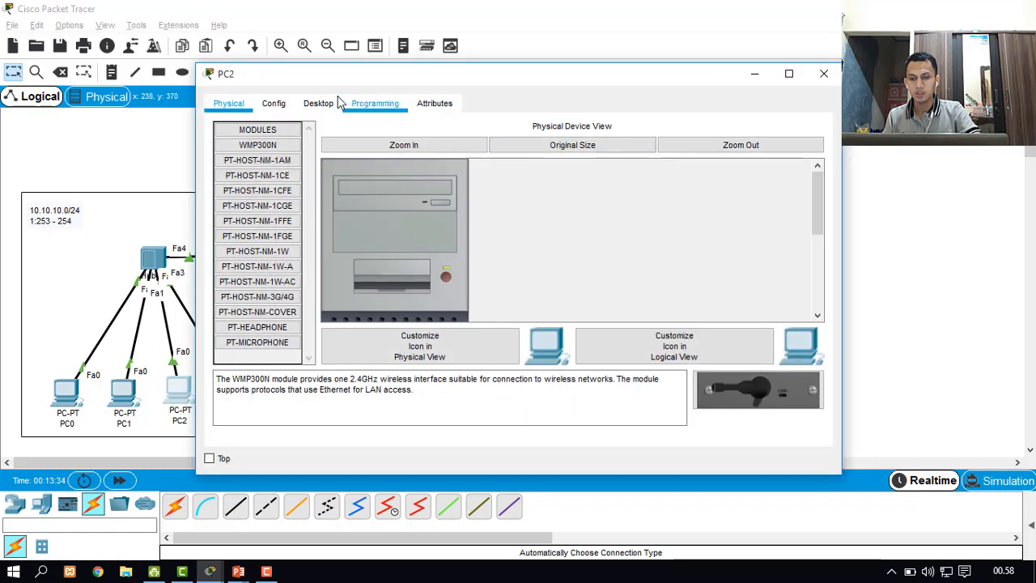
{"action": "left_click", "coordinate": [319, 104]}
{"action": "left_click", "coordinate": [642, 165]}
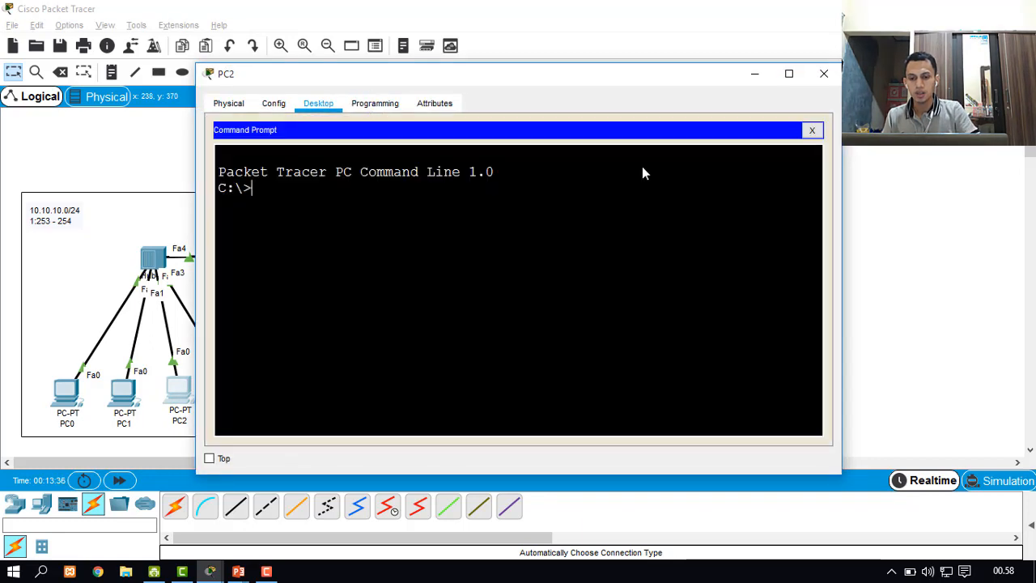
{"action": "type", "text": "ipconfig /"}
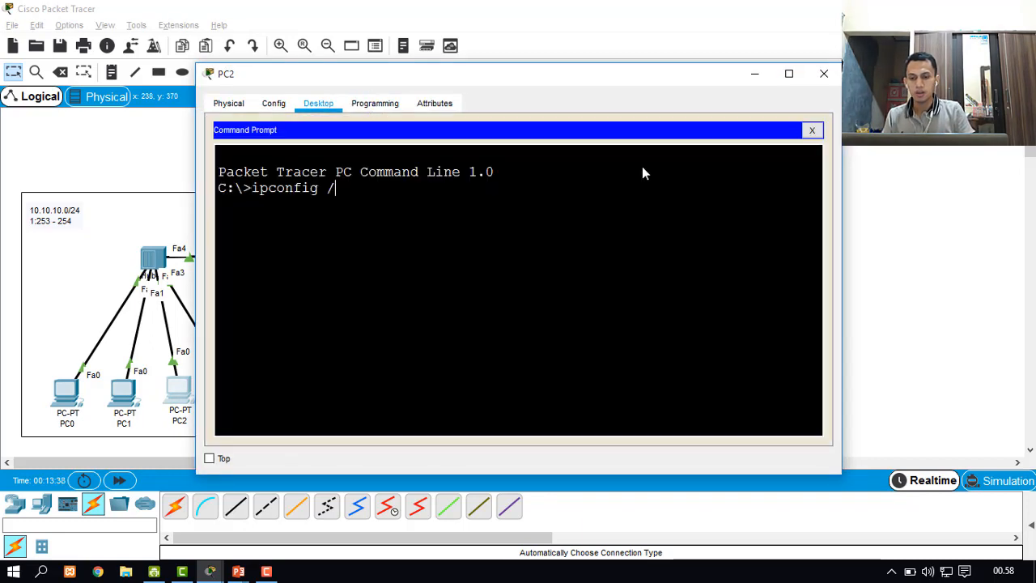
{"action": "type", "text": "renew"}
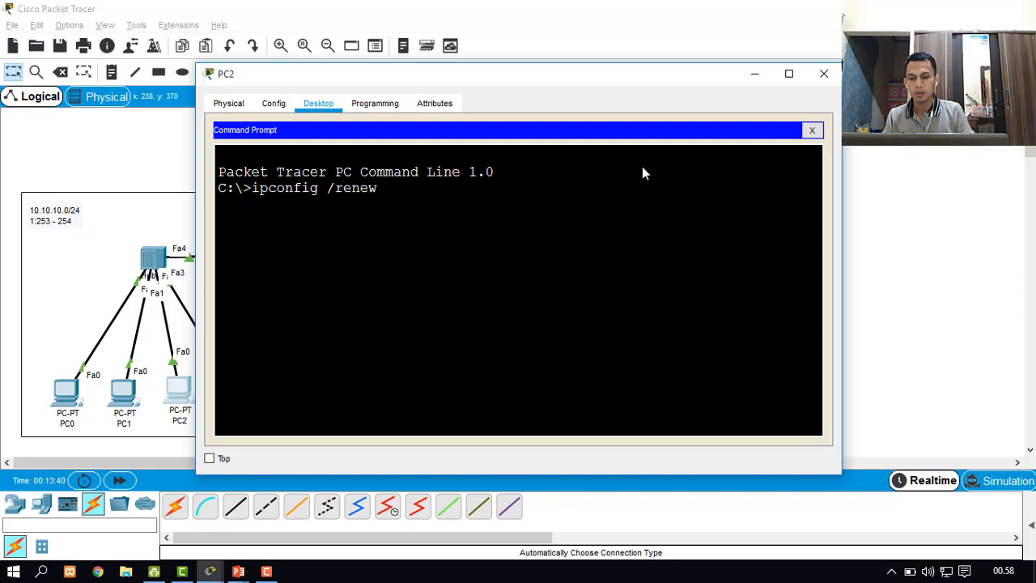
{"action": "key", "text": "Return"}
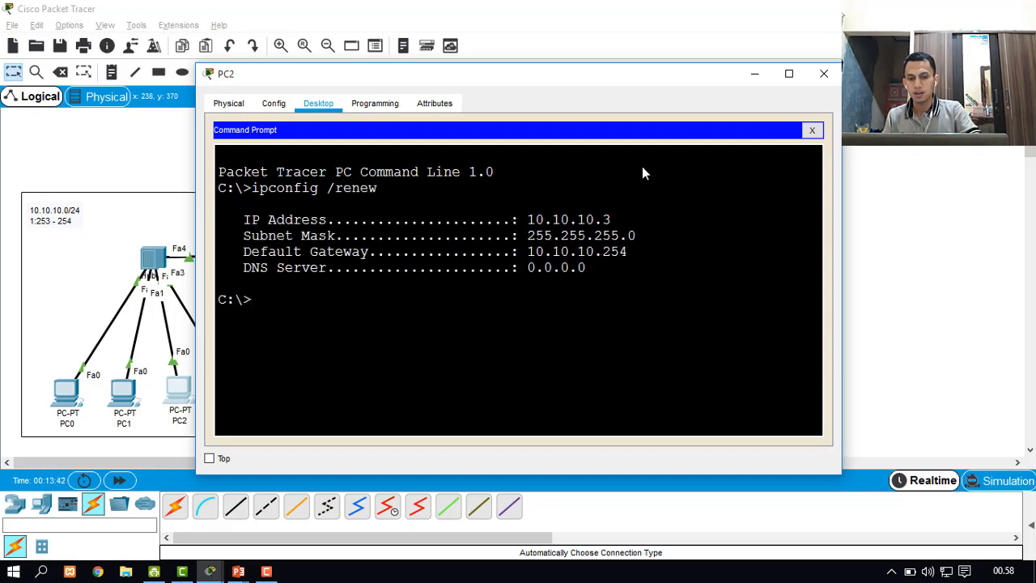
{"action": "left_click", "coordinate": [4, 212]}
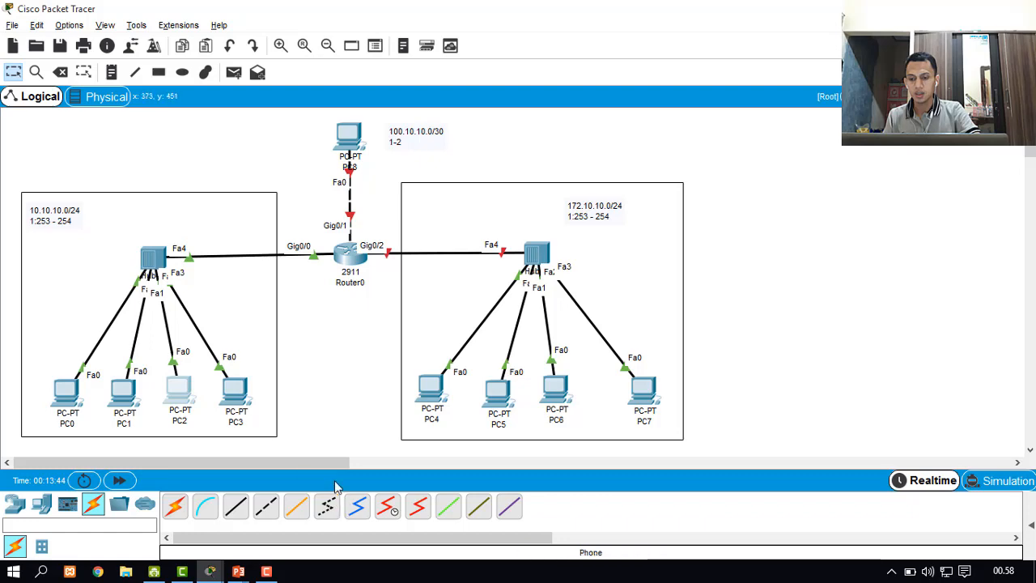
Request a DHCP address for PC3 with ipconfig /renew in its Command Prompt, and return to the topology
{"action": "left_click", "coordinate": [236, 395]}
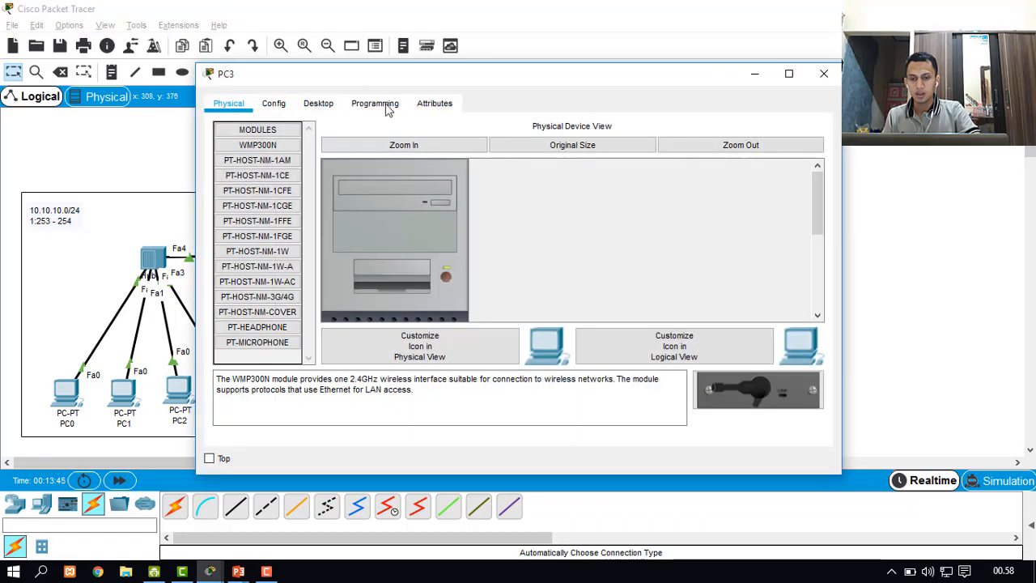
{"action": "left_click", "coordinate": [320, 103]}
{"action": "left_click", "coordinate": [639, 147]}
{"action": "type", "text": "ip"}
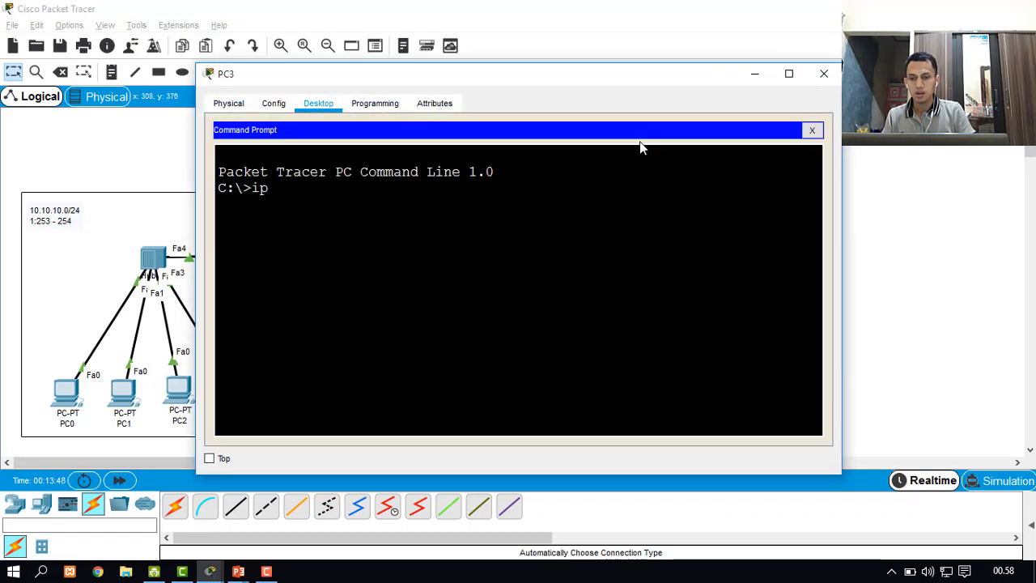
{"action": "type", "text": "config /r"}
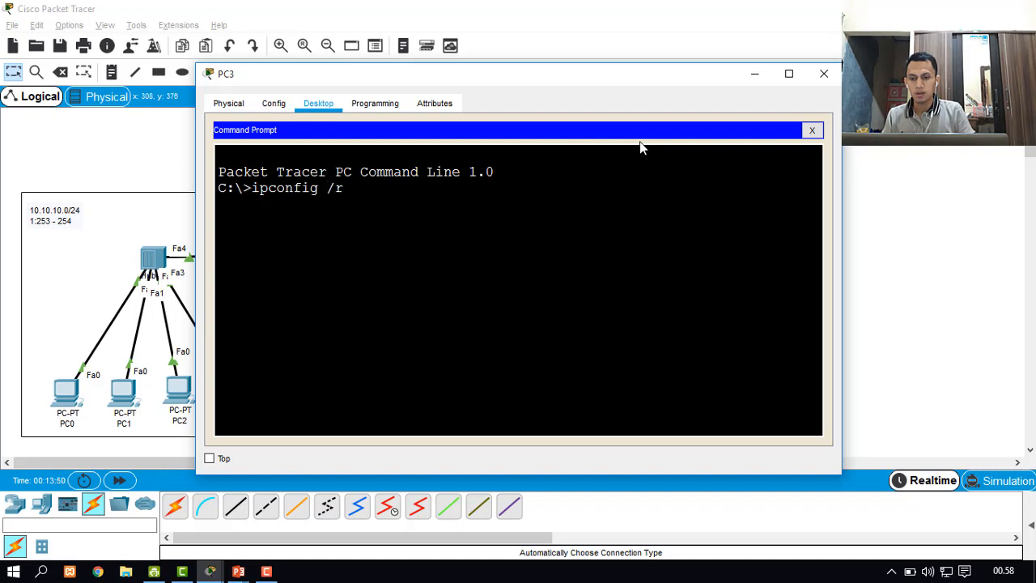
{"action": "type", "text": "enew"}
{"action": "key", "text": "Return"}
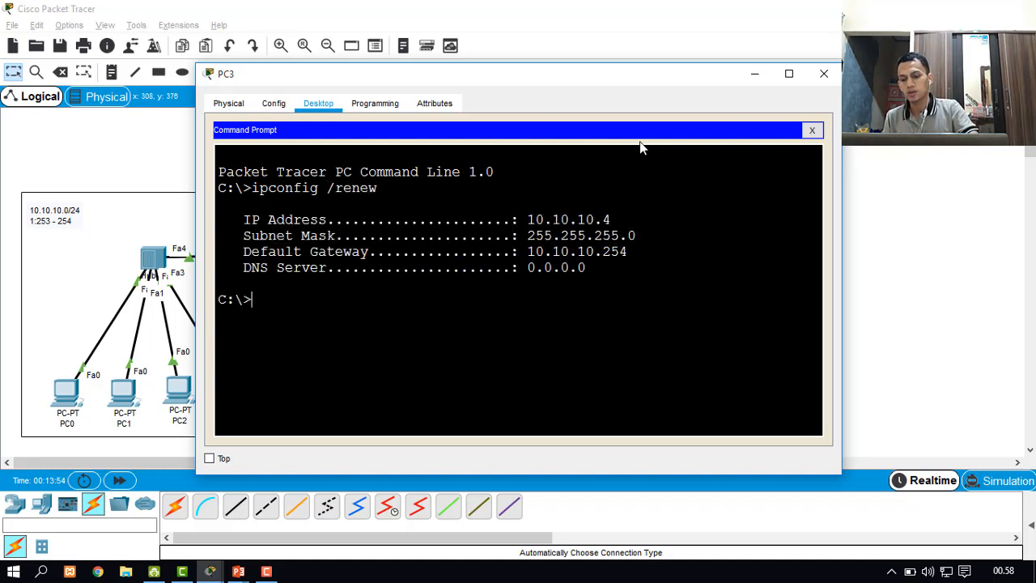
{"action": "left_click", "coordinate": [4, 167]}
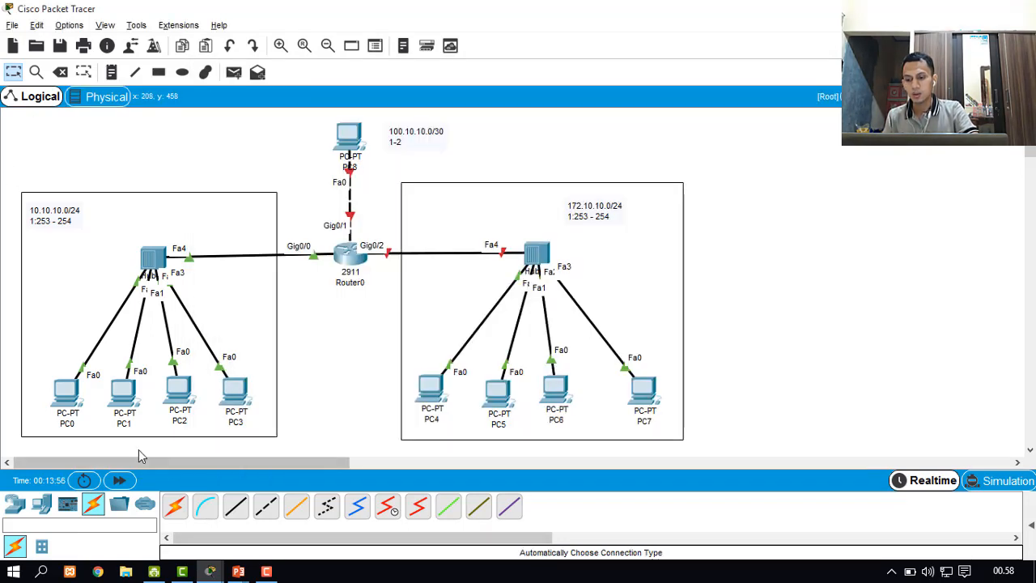
Test the connection from PC3 to the gateway by pinging 10.10.10.254 in its Command Prompt
{"action": "left_click", "coordinate": [237, 391]}
{"action": "type", "text": "ping"}
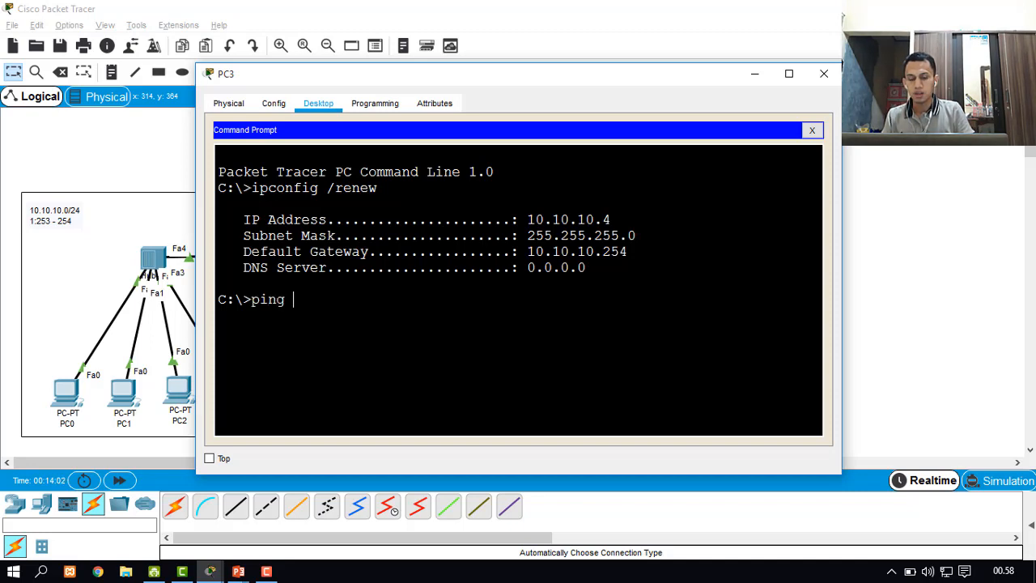
{"action": "type", "text": " 10.10.10"}
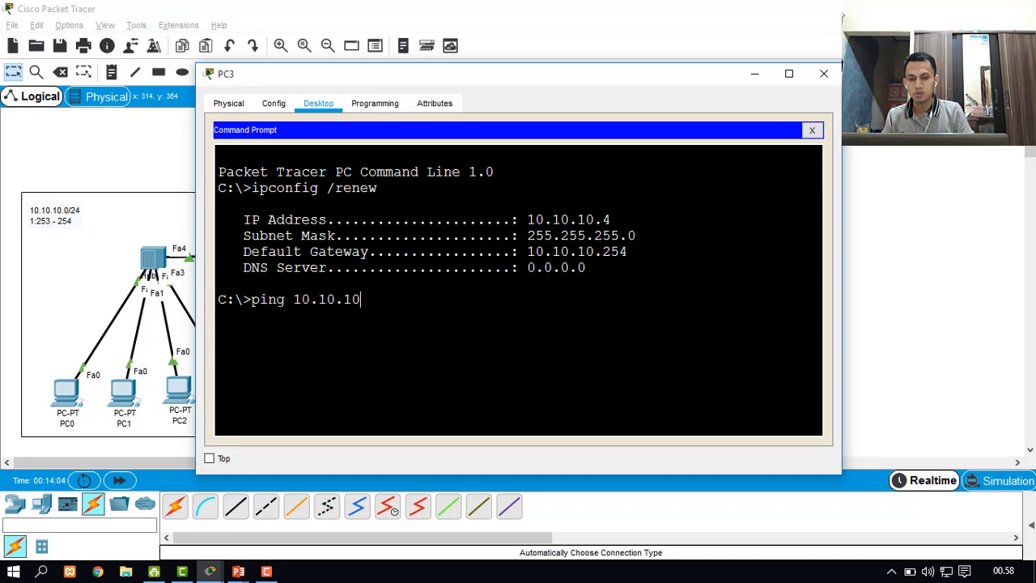
{"action": "type", "text": ".254"}
{"action": "key", "text": "Return"}
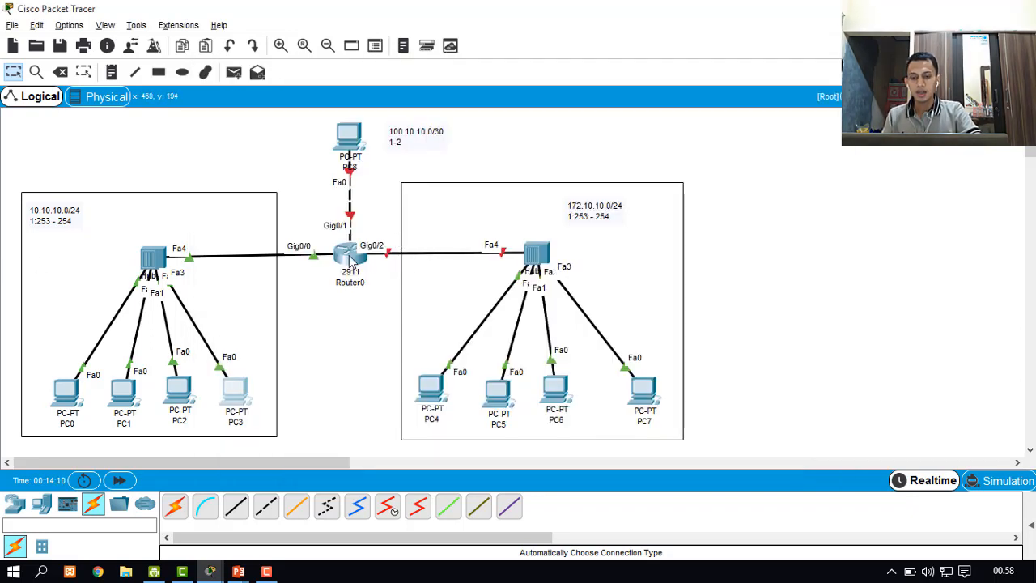
Open Router0's command line and exit DHCP pool and global configuration modes back to privileged EXEC mode
{"action": "mouse_move", "coordinate": [349, 260]}
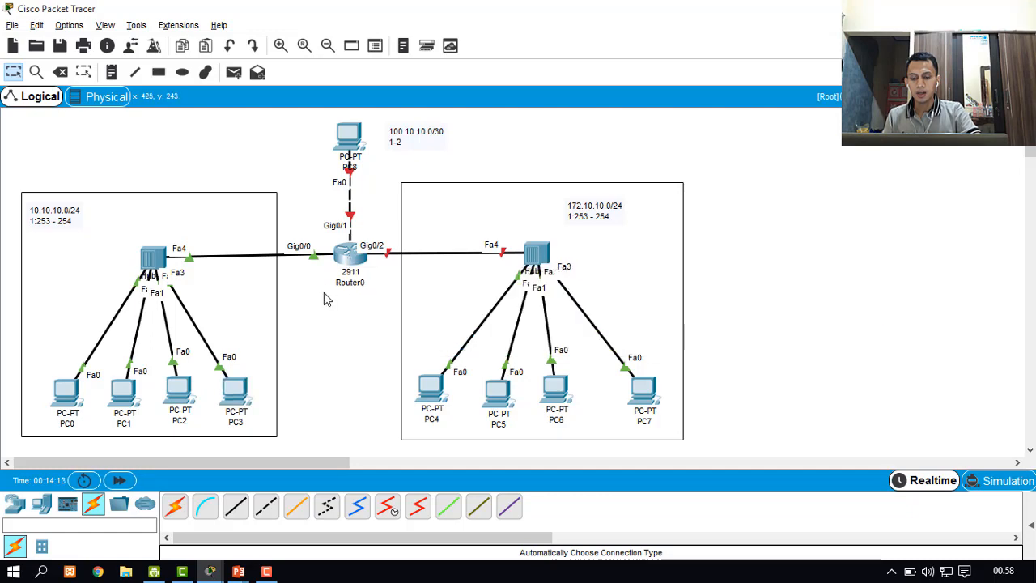
{"action": "left_click", "coordinate": [350, 257]}
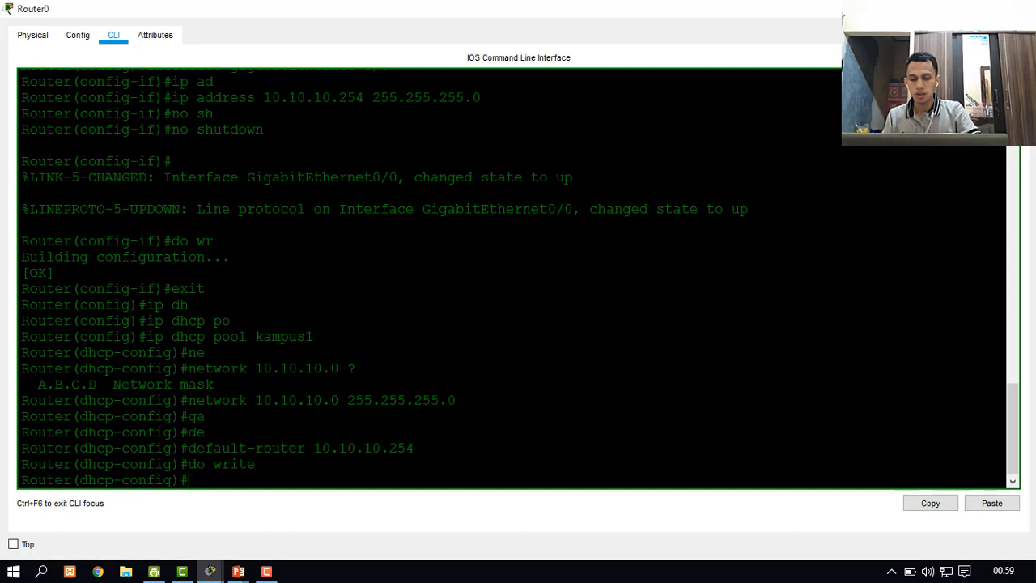
{"action": "type", "text": "exit"}
{"action": "key", "text": "Return"}
{"action": "type", "text": "ex"}
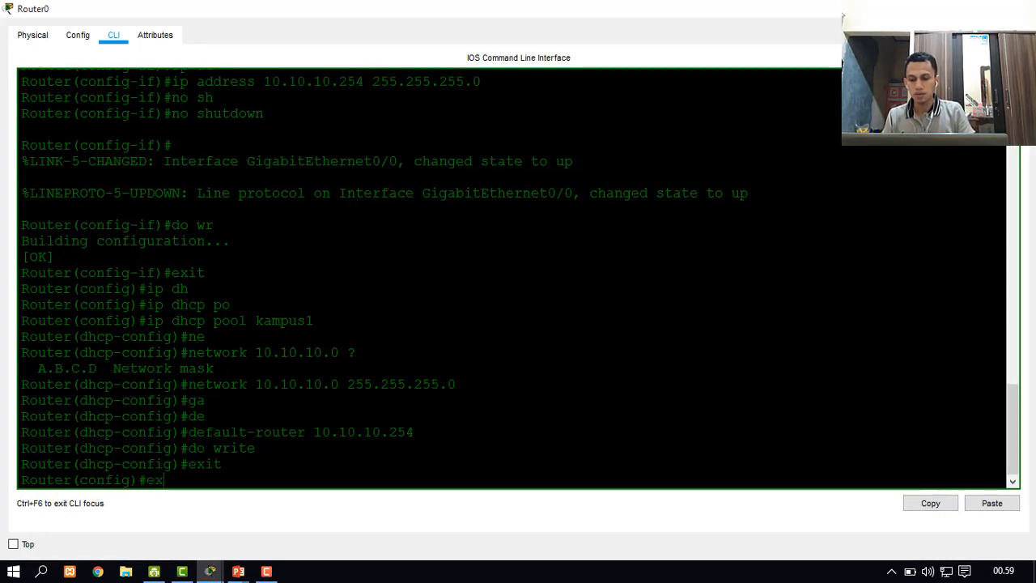
{"action": "type", "text": "it"}
{"action": "key", "text": "Return"}
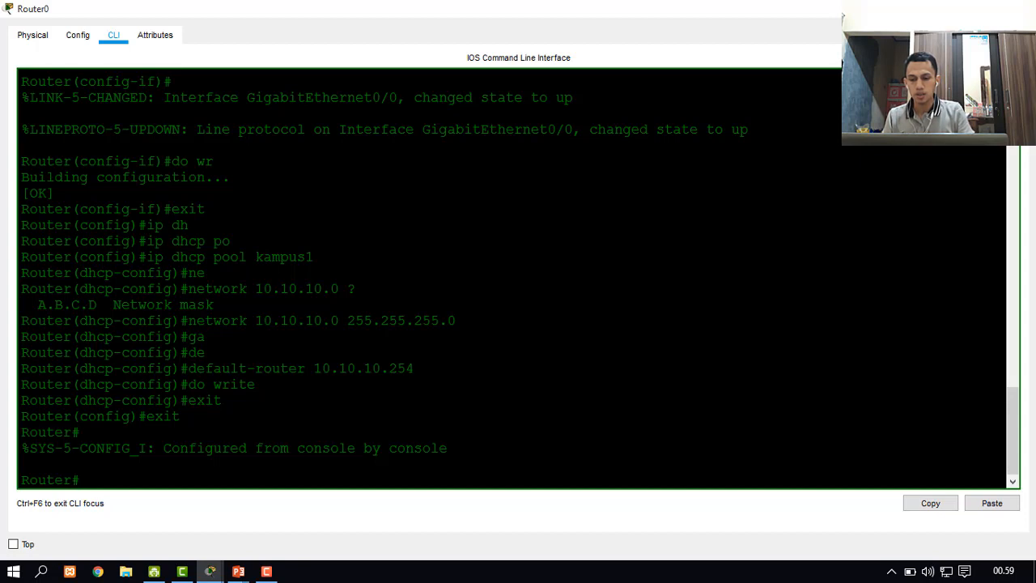
List the available options of the show ip dhcp command on Router0
{"action": "type", "text": "ip"}
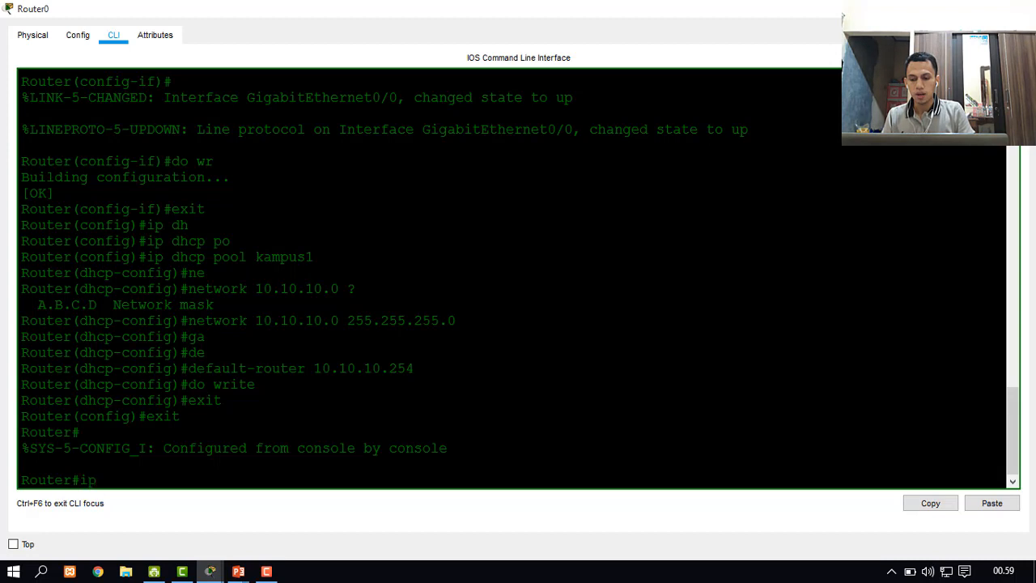
{"action": "key", "text": "BackSpace"}
{"action": "key", "text": "BackSpace"}
{"action": "type", "text": "sho"}
{"action": "key", "text": "Tab"}
{"action": "type", "text": "i"}
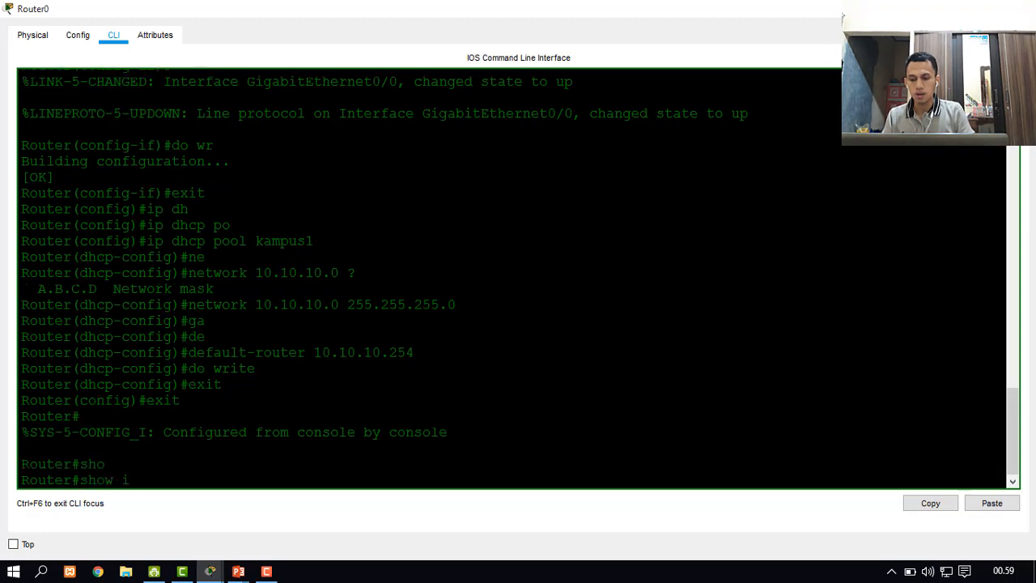
{"action": "type", "text": "p dh"}
{"action": "key", "text": "Tab"}
{"action": "type", "text": "?"}
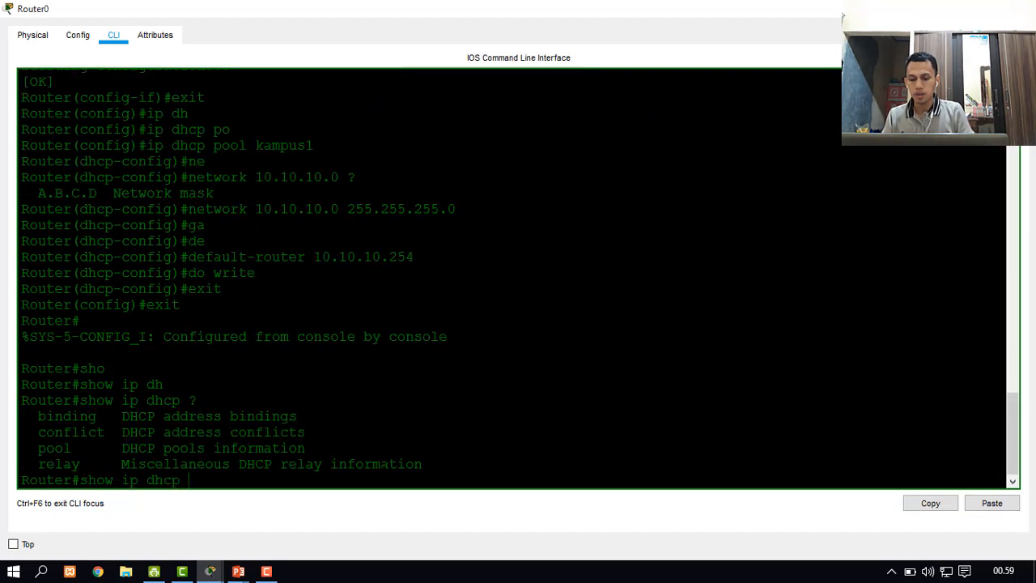
Display Router0's DHCP leases with show ip dhcp binding and review the listed entries against the topology
{"action": "type", "text": "bi"}
{"action": "key", "text": "Tab"}
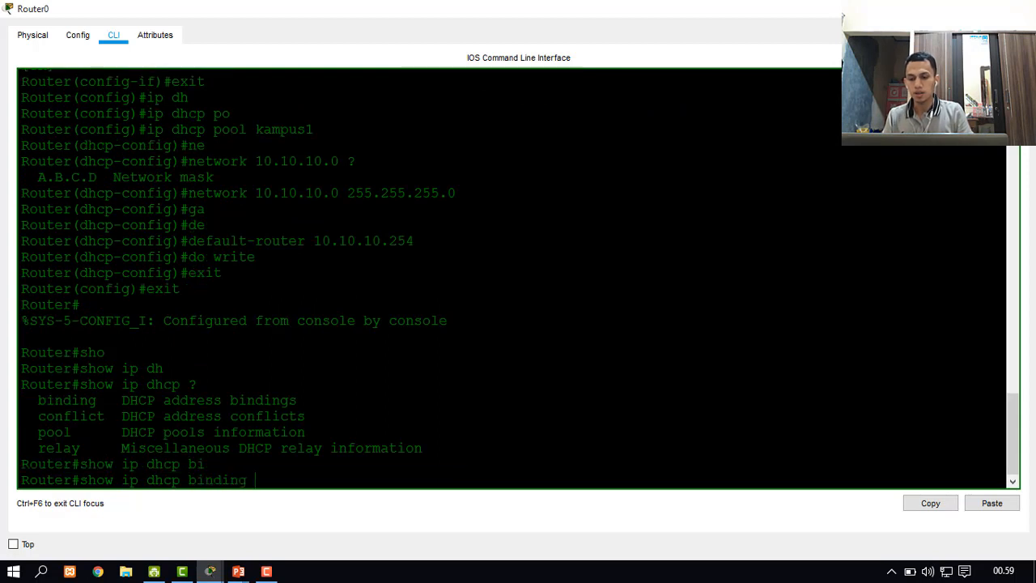
{"action": "key", "text": "Return"}
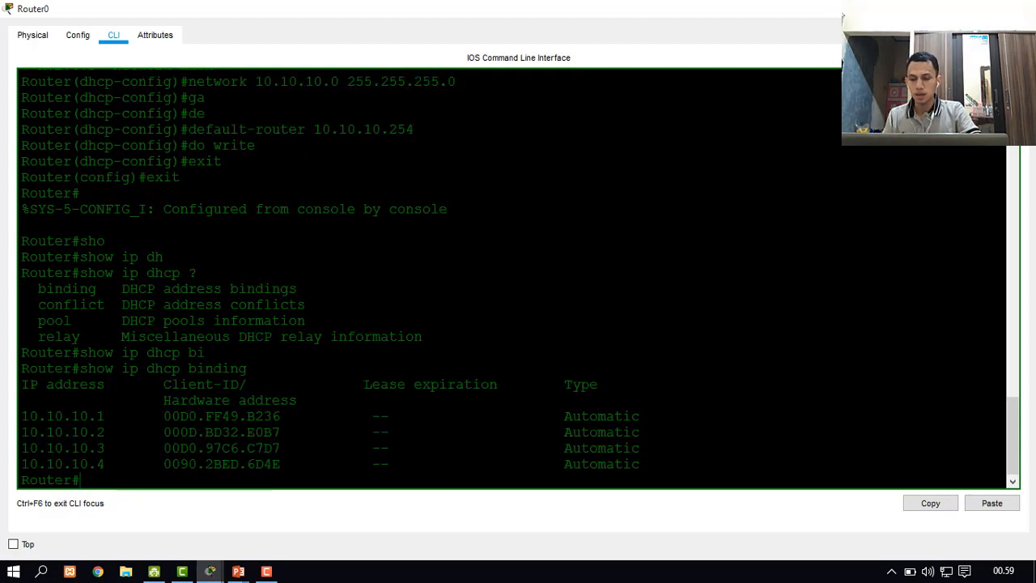
{"action": "left_click_drag", "start_coordinate": [21, 416], "coordinate": [641, 465]}
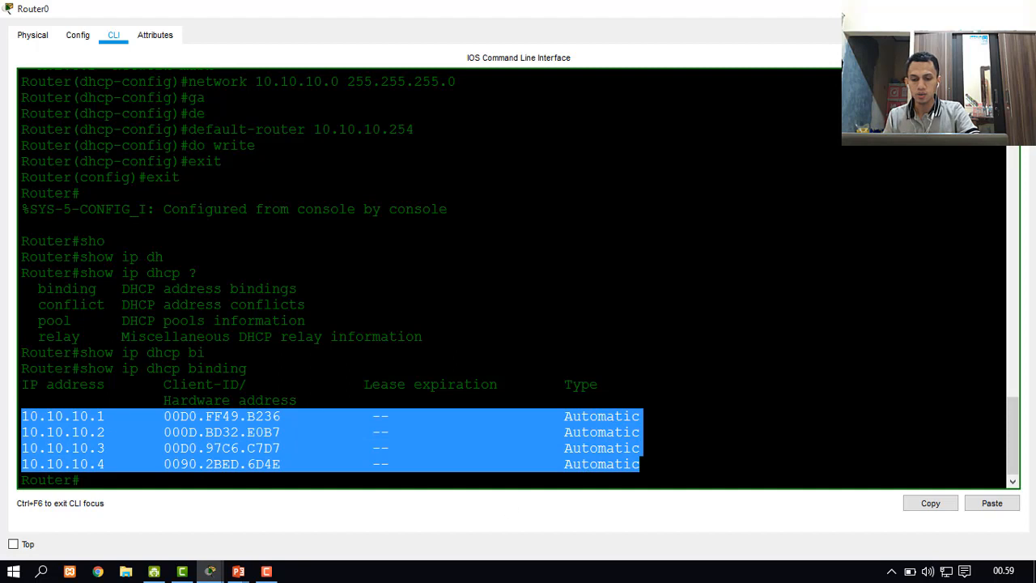
{"action": "left_click", "coordinate": [486, 480]}
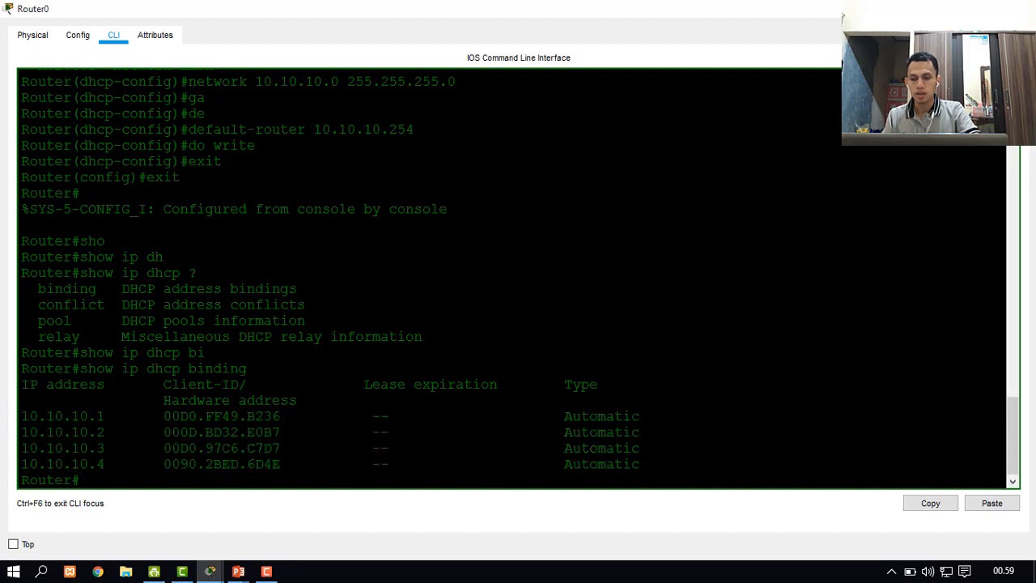
{"action": "mouse_move", "coordinate": [298, 400]}
{"action": "left_mouse_down"}
{"action": "mouse_move", "coordinate": [641, 448]}
{"action": "mouse_move", "coordinate": [641, 417]}
{"action": "mouse_move", "coordinate": [641, 448]}
{"action": "mouse_move", "coordinate": [298, 400]}
{"action": "left_mouse_up"}
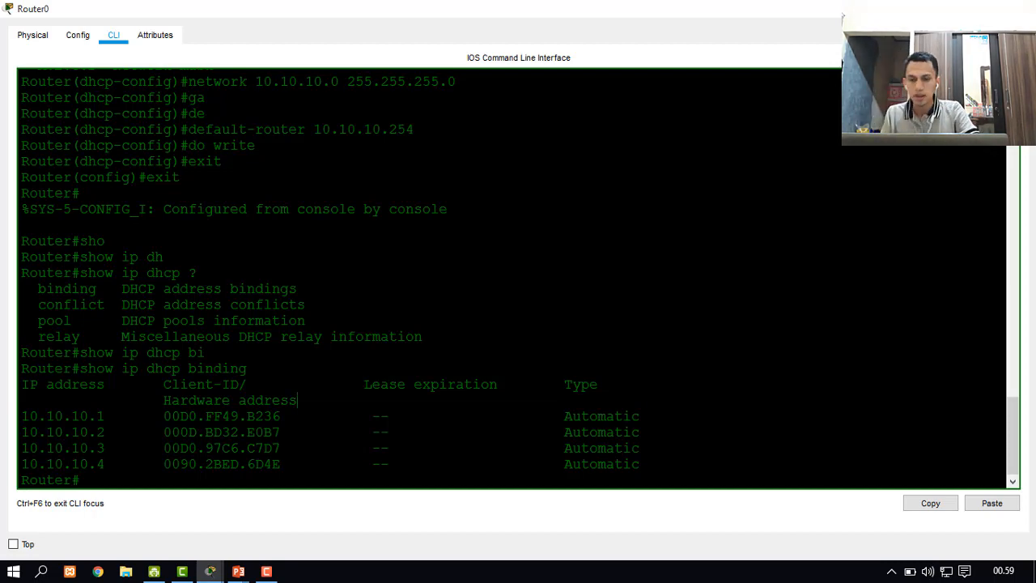
{"action": "double_click", "coordinate": [490, 10]}
{"action": "left_click_drag", "start_coordinate": [524, 26], "coordinate": [869, 60]}
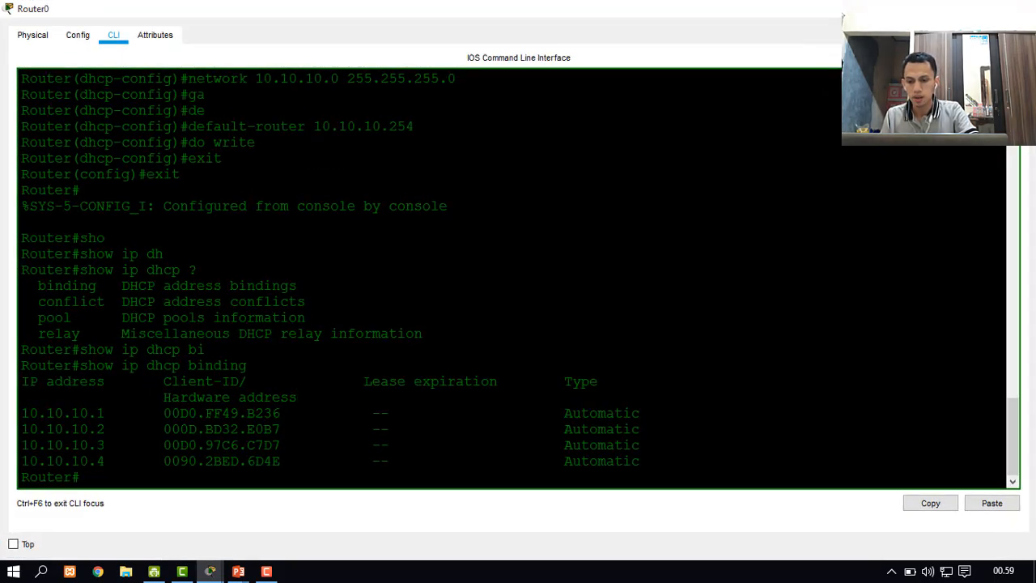
{"action": "type", "text": "inte"}
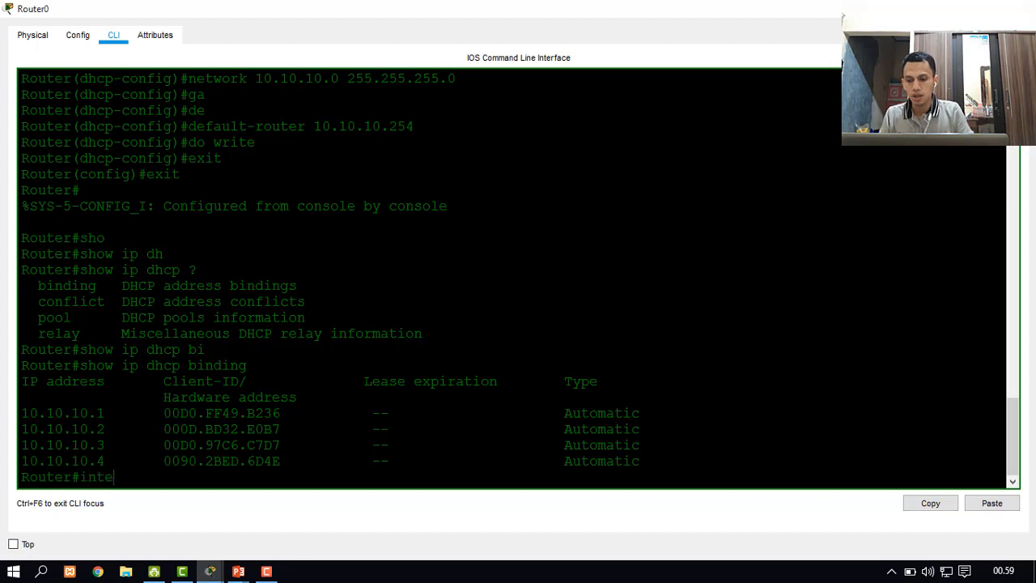
{"action": "key", "text": "BackSpace"}
{"action": "key", "text": "BackSpace"}
{"action": "key", "text": "BackSpace"}
{"action": "key", "text": "BackSpace"}
{"action": "type", "text": "conf"}
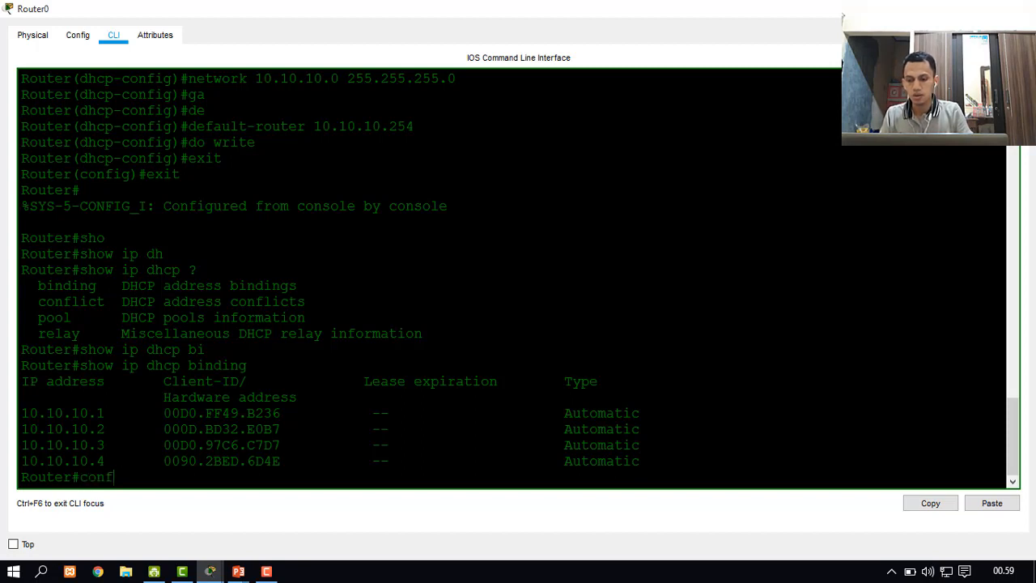
{"action": "key", "text": "BackSpace"}
{"action": "key", "text": "BackSpace"}
{"action": "key", "text": "BackSpace"}
{"action": "key", "text": "BackSpace"}
Enter global configuration mode on Router0 and open interface gi0/1 for configuration
{"action": "type", "text": "en"}
{"action": "key", "text": "Tab"}
{"action": "key", "text": "Return"}
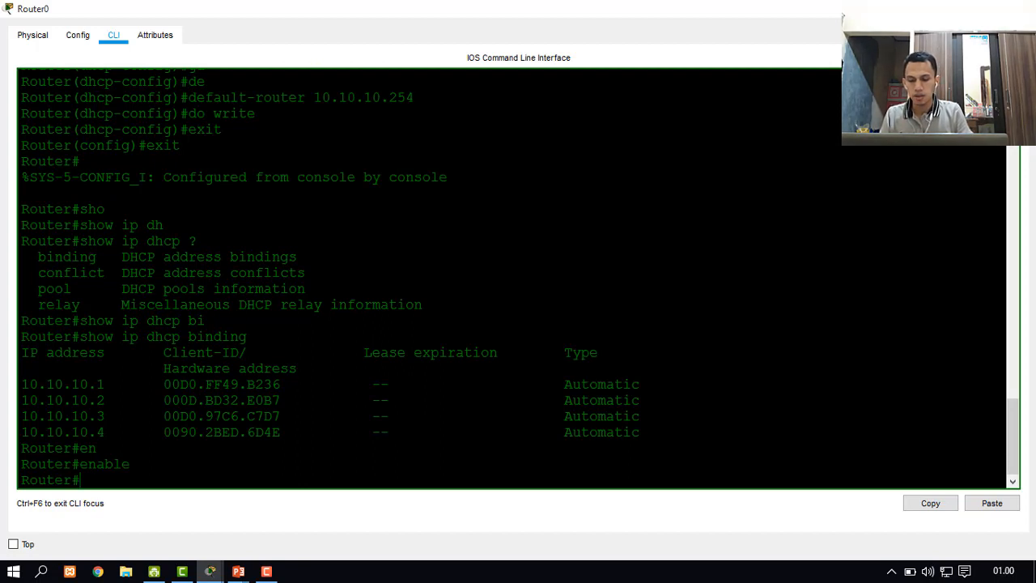
{"action": "type", "text": "conf t"}
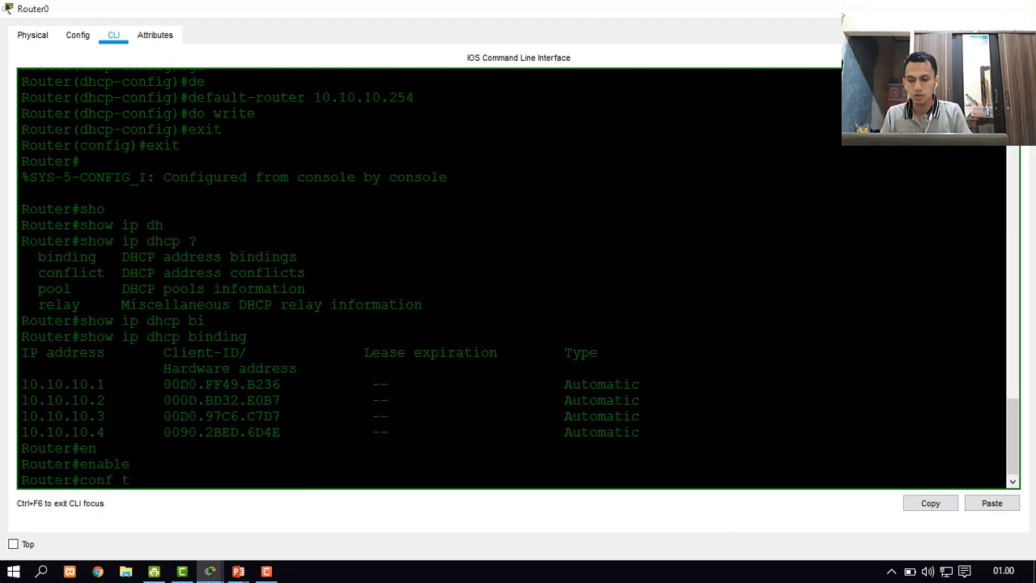
{"action": "key", "text": "Return"}
{"action": "type", "text": "inte gi"}
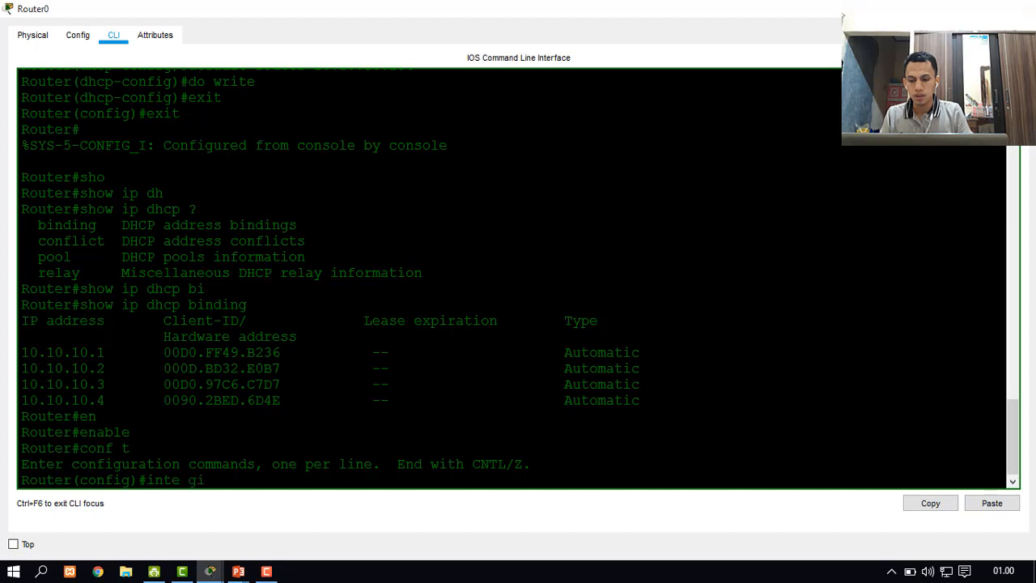
{"action": "type", "text": "0/1"}
{"action": "key", "text": "Return"}
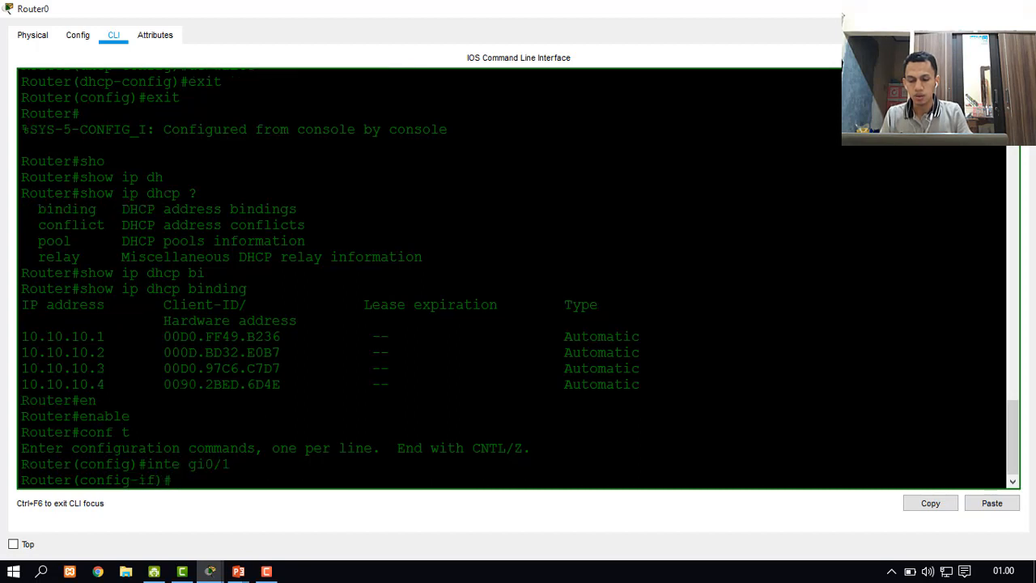
Assign IP address 100.10.10.2 with mask 255.255.255.252 to interface gi0/1, checking the topology's 100.10.10.0/30 label
{"action": "type", "text": "ip ad"}
{"action": "key", "text": "Tab"}
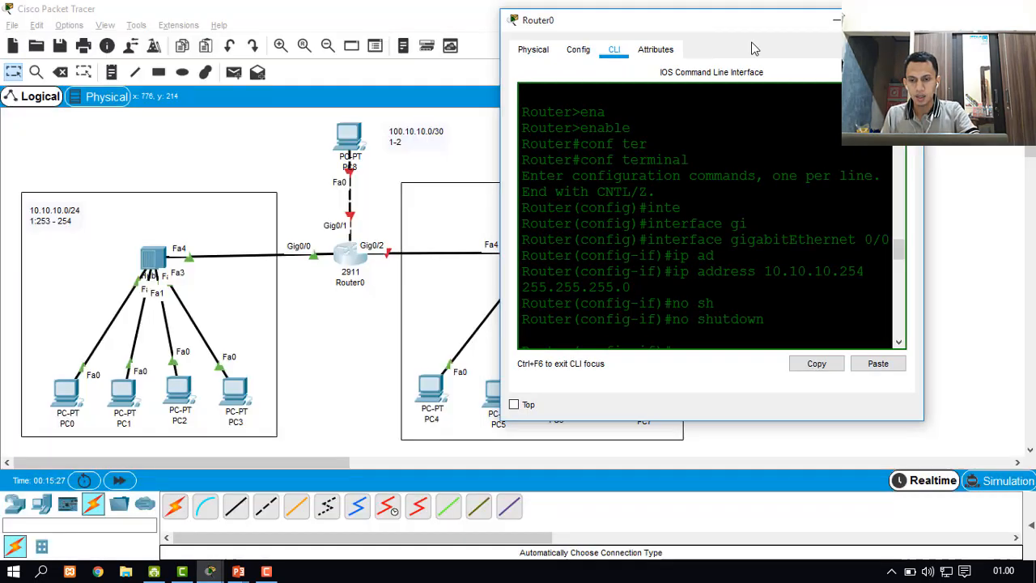
{"action": "left_click_drag", "start_coordinate": [710, 20], "coordinate": [779, 84]}
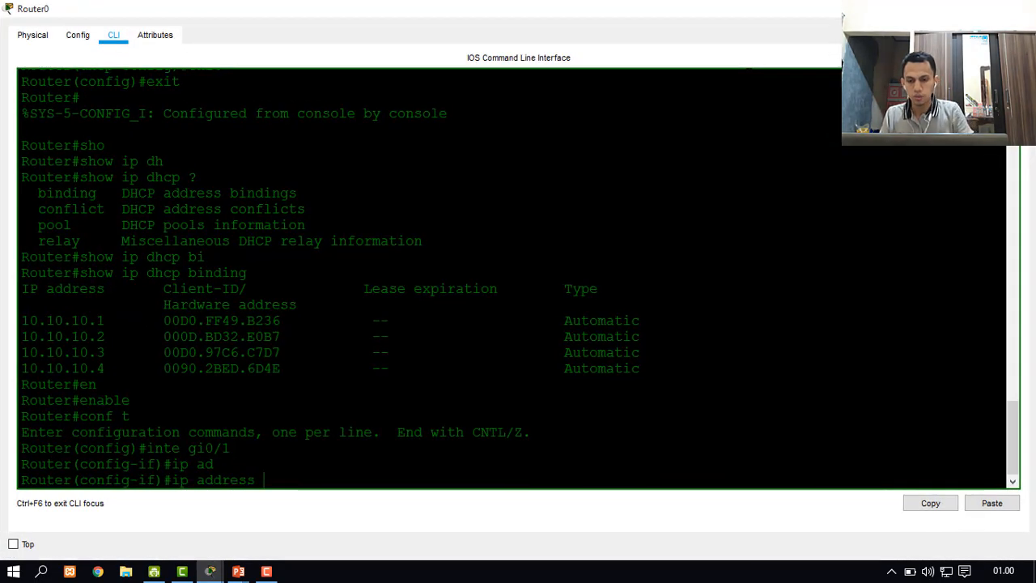
{"action": "type", "text": "100.10"}
{"action": "key", "text": "BackSpace"}
{"action": "key", "text": "BackSpace"}
{"action": "type", "text": "0.10.10"}
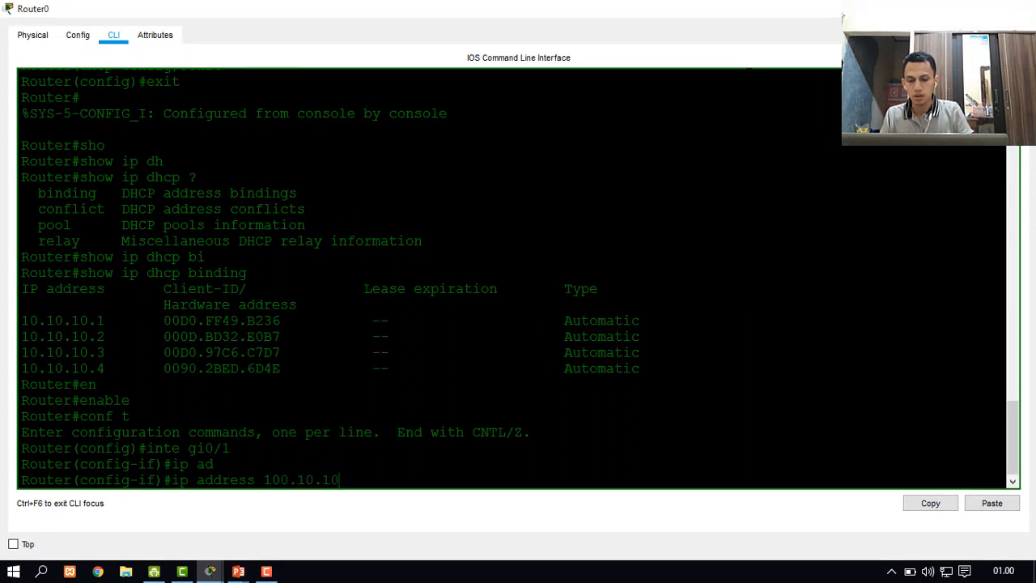
{"action": "type", "text": ".1"}
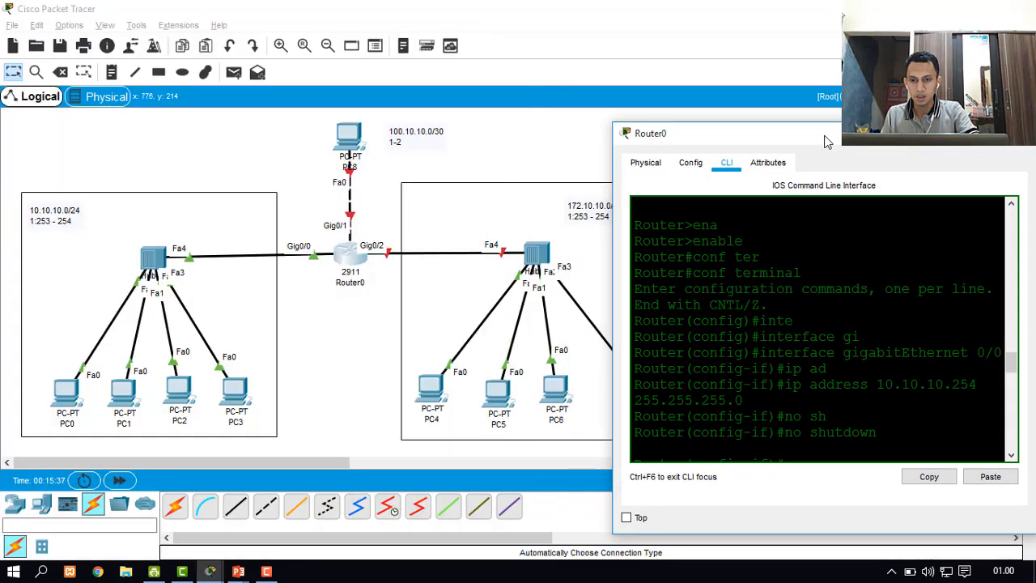
{"action": "left_click_drag", "start_coordinate": [826, 141], "coordinate": [822, 138]}
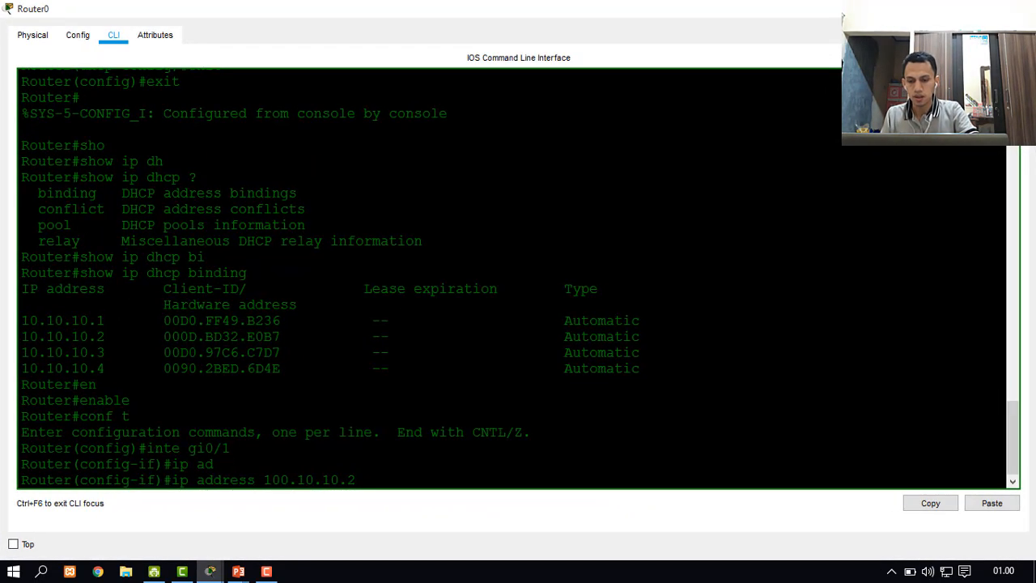
{"action": "type", "text": "255.255.255."}
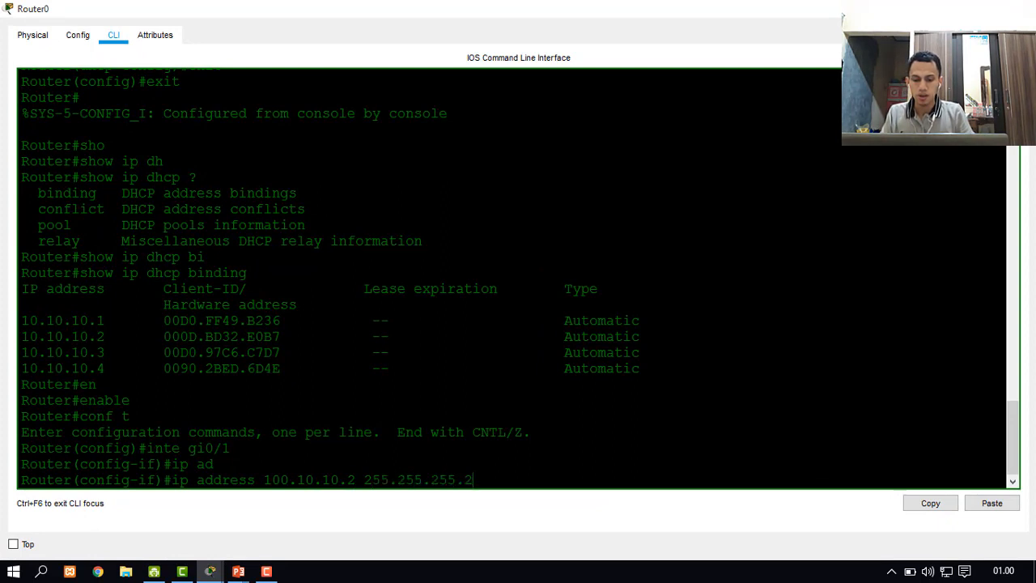
{"action": "type", "text": "252"}
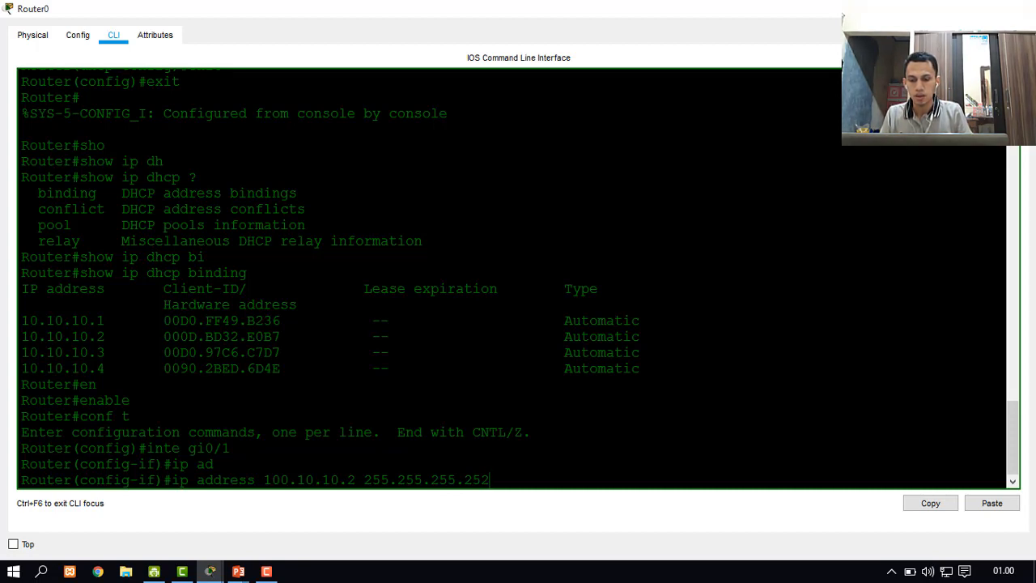
{"action": "key", "text": "Return"}
Enable interface gi0/1 with the no shutdown command
{"action": "type", "text": "no s"}
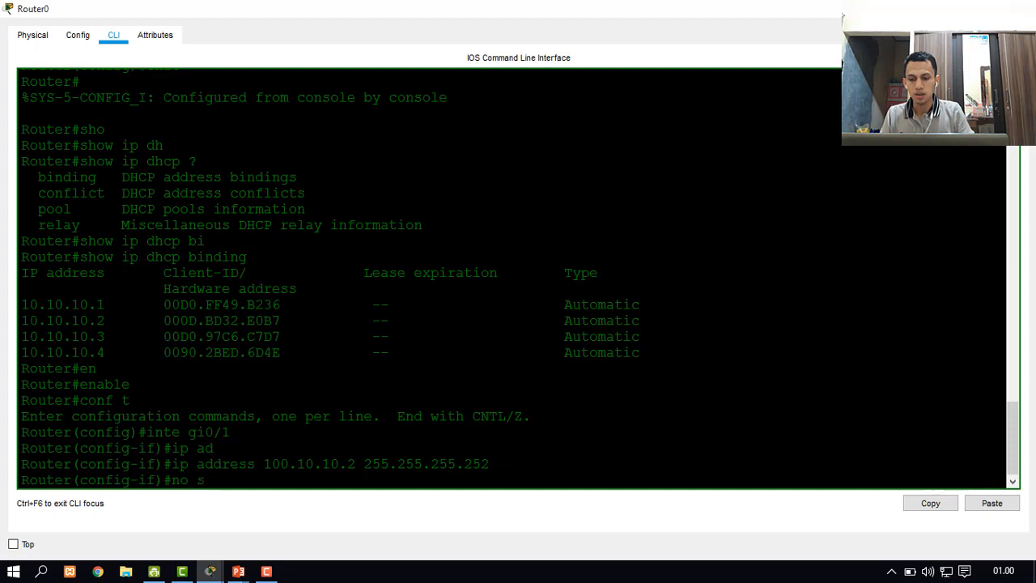
{"action": "type", "text": "h"}
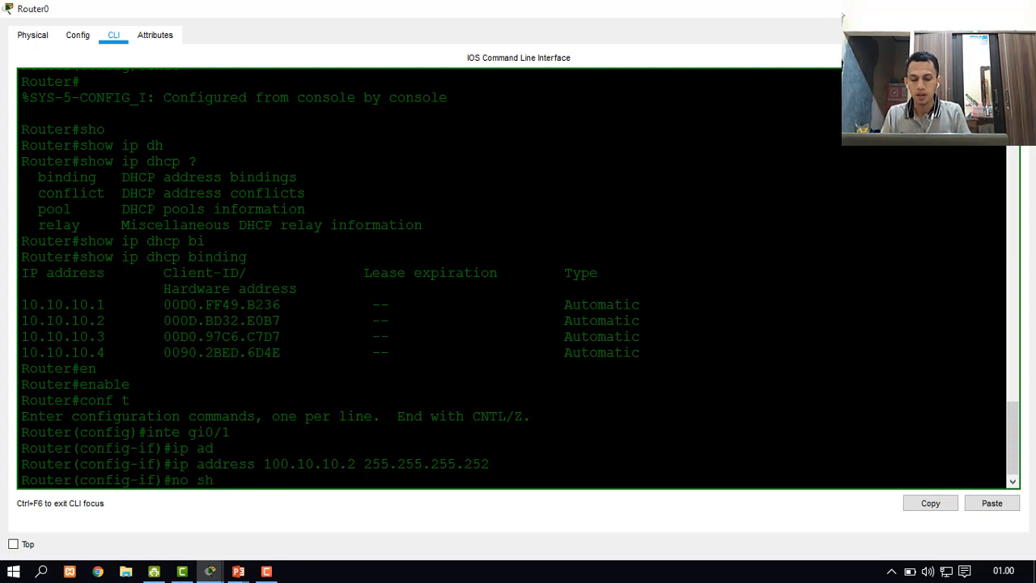
{"action": "key", "text": "Return"}
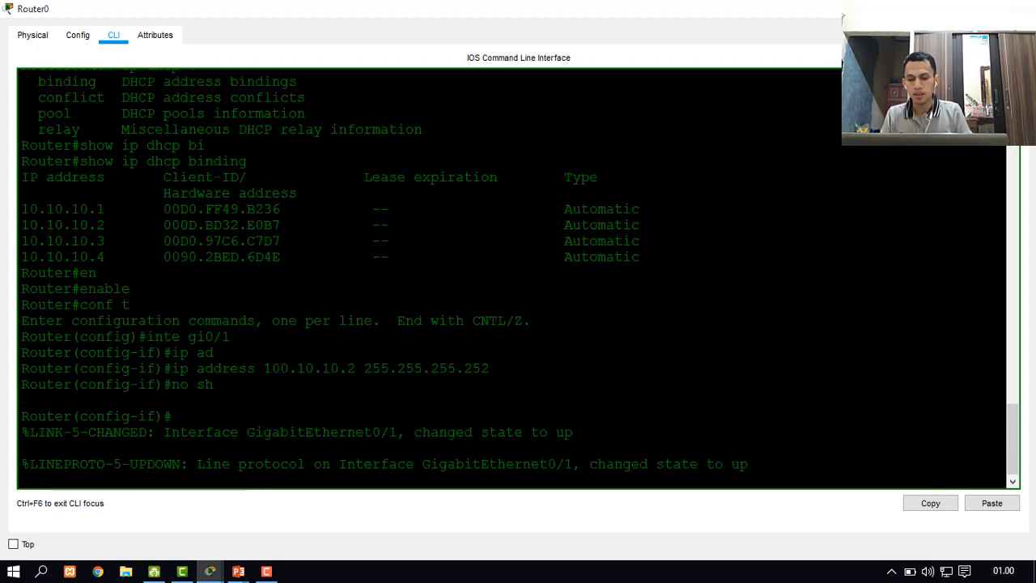
{"action": "key", "text": "Return"}
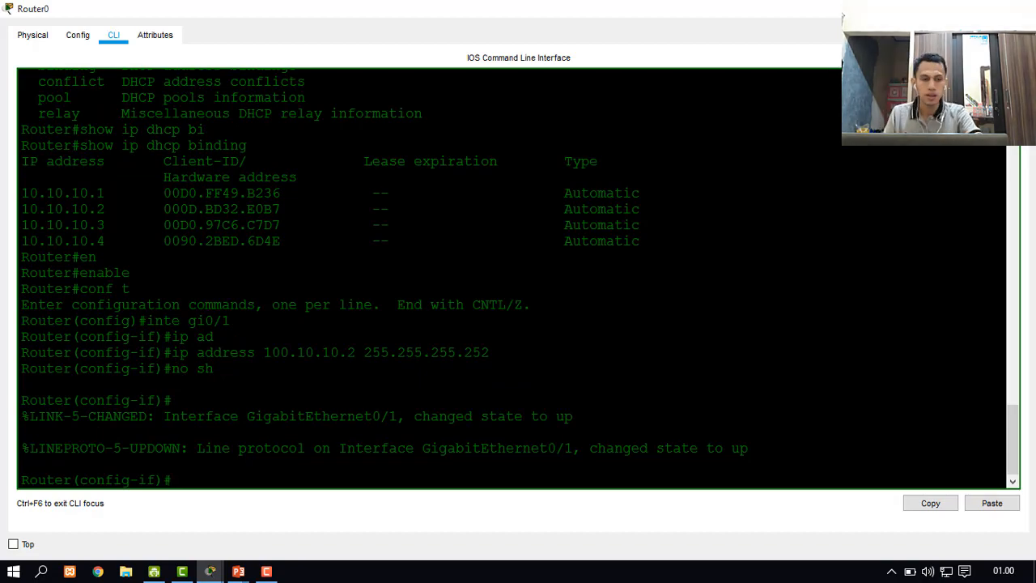
Check PC8's current IP settings by running ipconfig in its Command Prompt
{"action": "left_click", "coordinate": [949, 8]}
{"action": "left_click", "coordinate": [345, 141]}
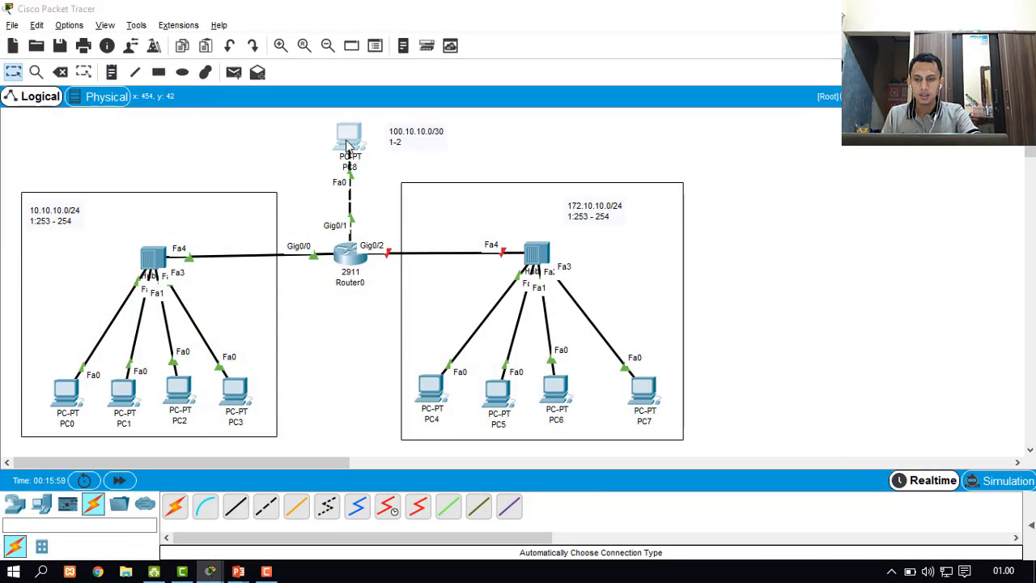
{"action": "left_click_drag", "start_coordinate": [470, 77], "coordinate": [677, 121]}
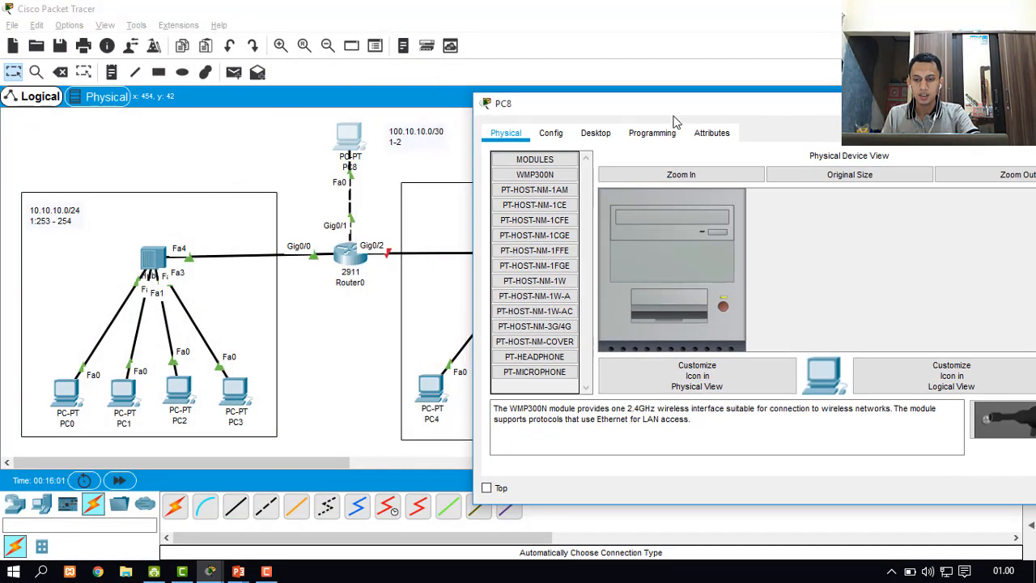
{"action": "left_click", "coordinate": [596, 133]}
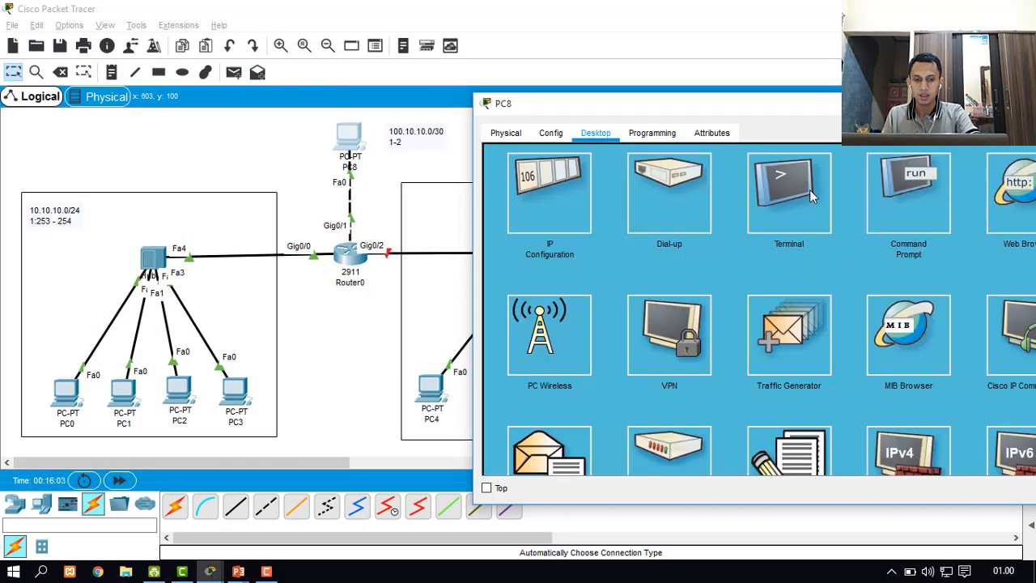
{"action": "left_click", "coordinate": [898, 170]}
{"action": "type", "text": "ipcof"}
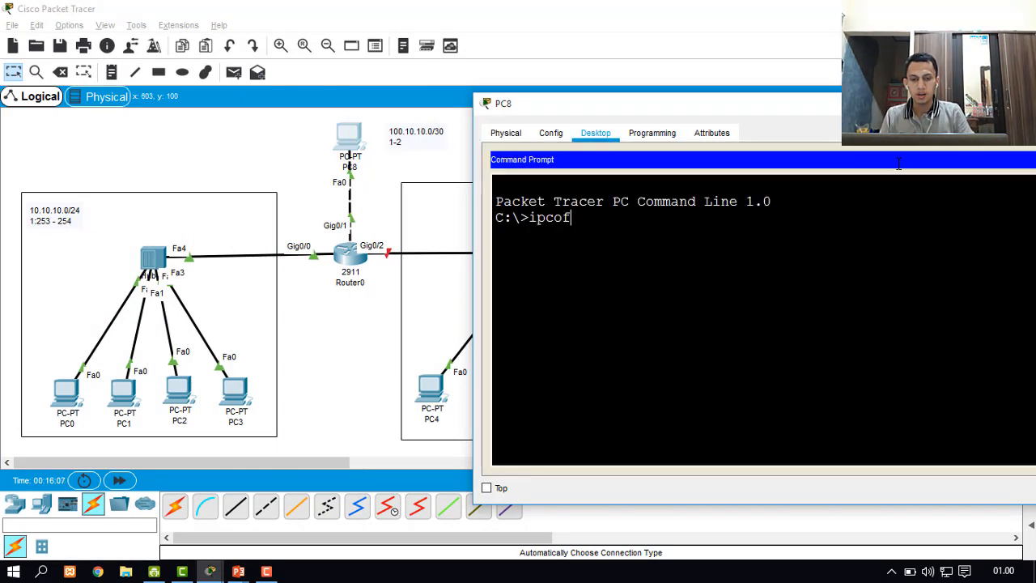
{"action": "key", "text": "BackSpace"}
{"action": "type", "text": "nfif"}
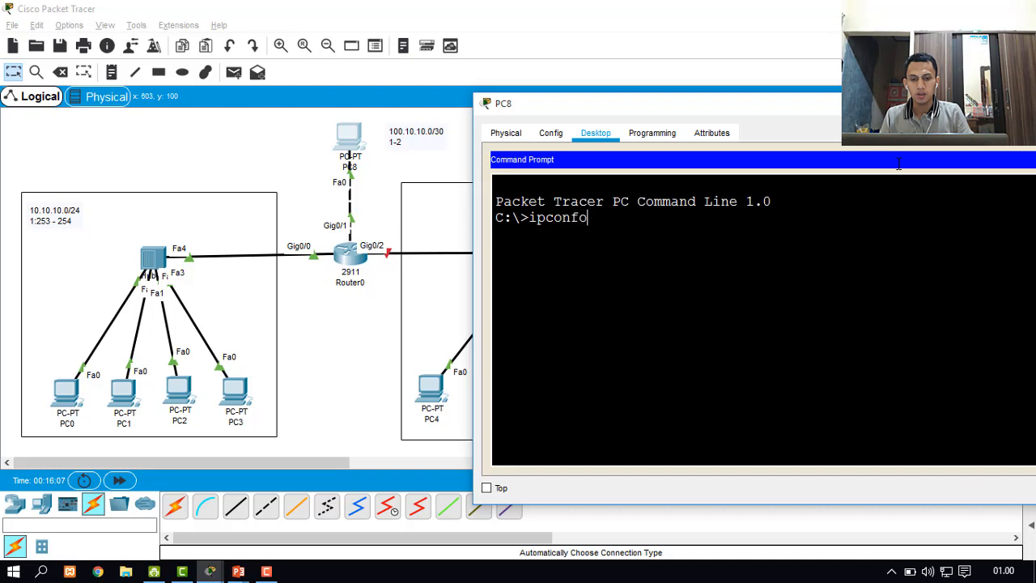
{"action": "key", "text": "BackSpace"}
{"action": "type", "text": "g"}
{"action": "key", "text": "Return"}
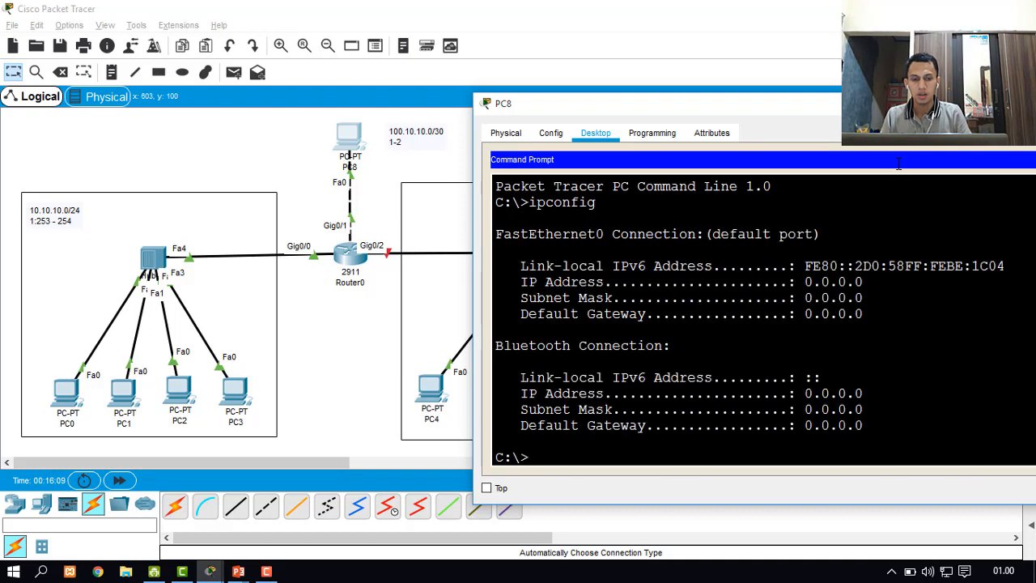
Request a DHCP address for PC8 with ipconfig /renew in its Command Prompt
{"action": "key", "text": "Up"}
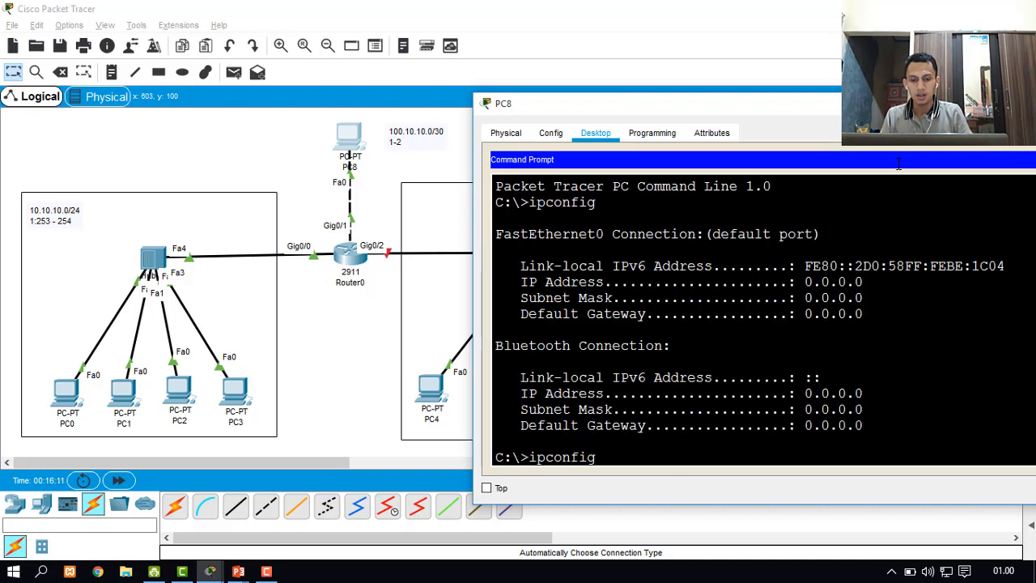
{"action": "type", "text": "/re"}
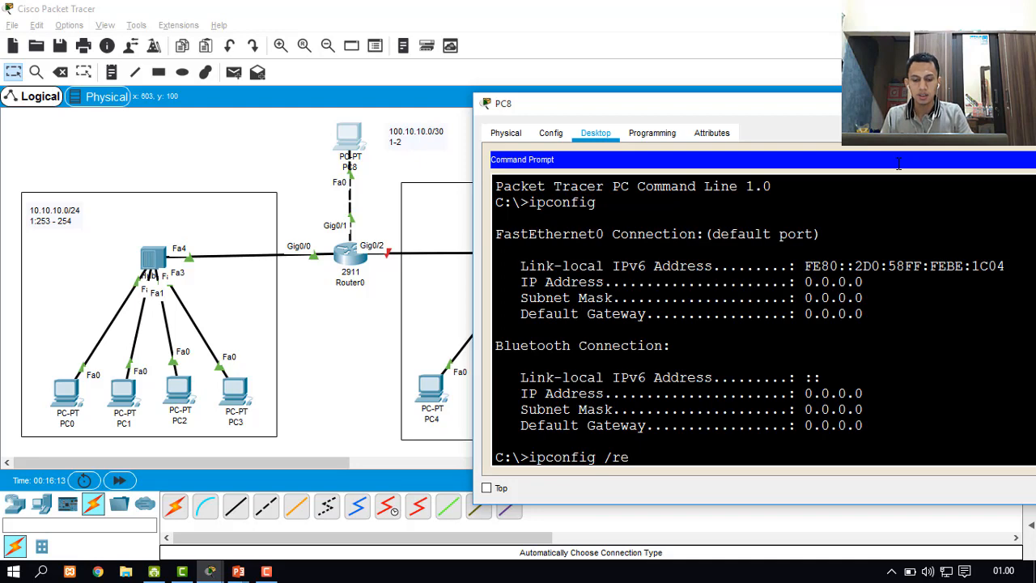
{"action": "type", "text": "new"}
{"action": "key", "text": "Return"}
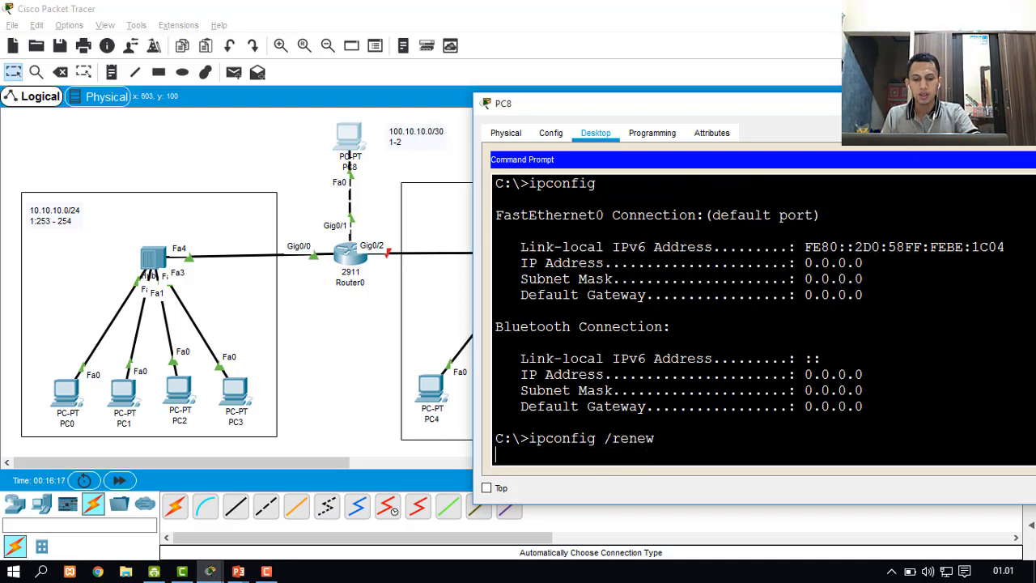
Set PC8's static IP address to 100.10.10.1 with mask 255.255.255.252 and gateway 100.10.10.2 using ipconfig in its Command Prompt
{"action": "left_click_drag", "start_coordinate": [752, 120], "coordinate": [714, 93]}
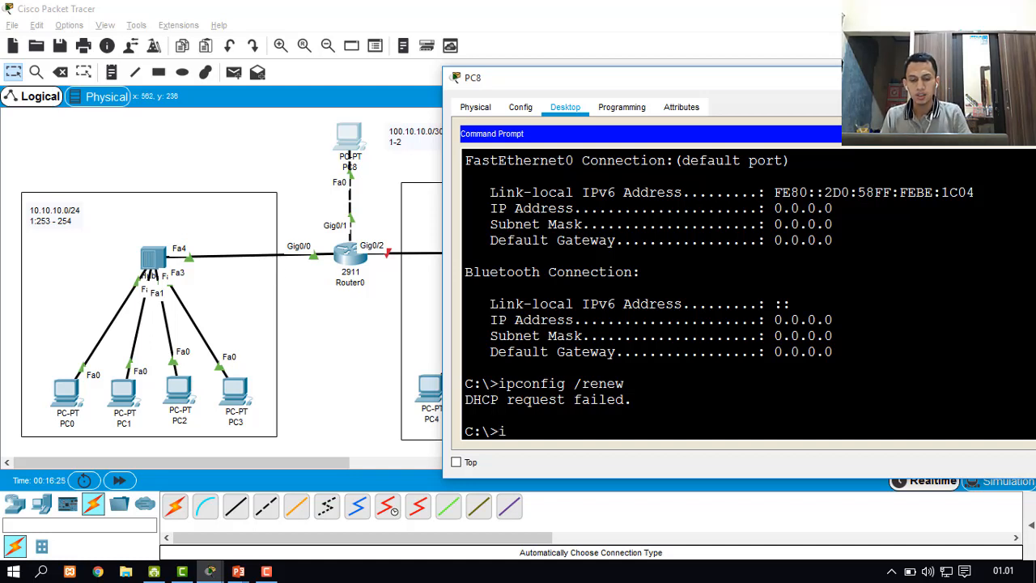
{"action": "type", "text": "pconfig"}
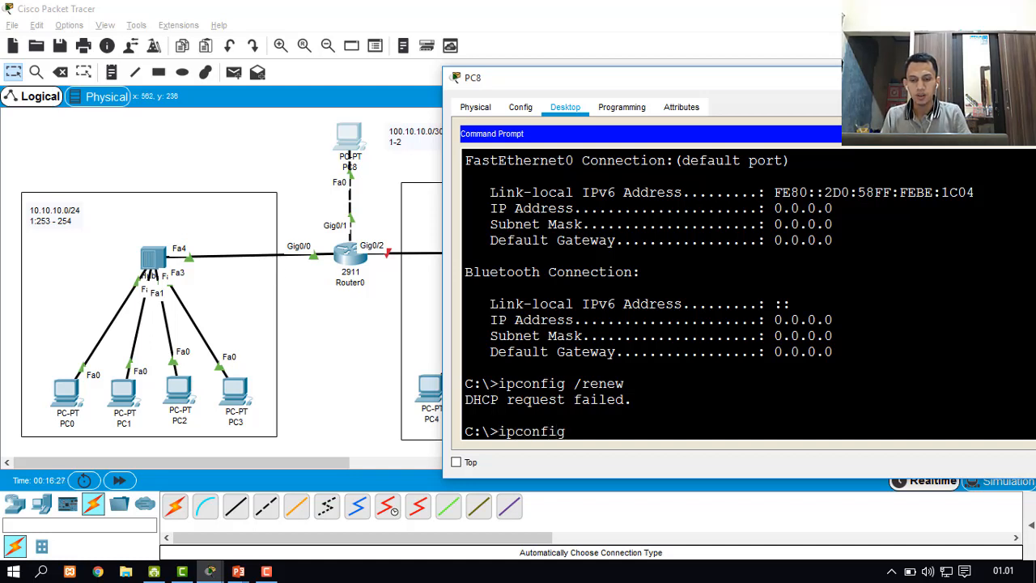
{"action": "type", "text": " 100.1"}
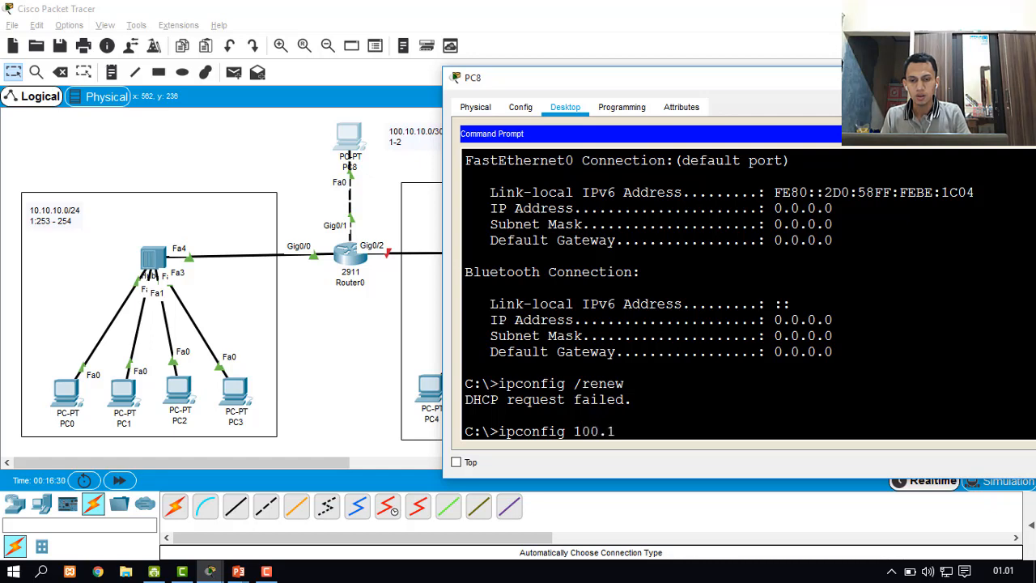
{"action": "type", "text": "0.10."}
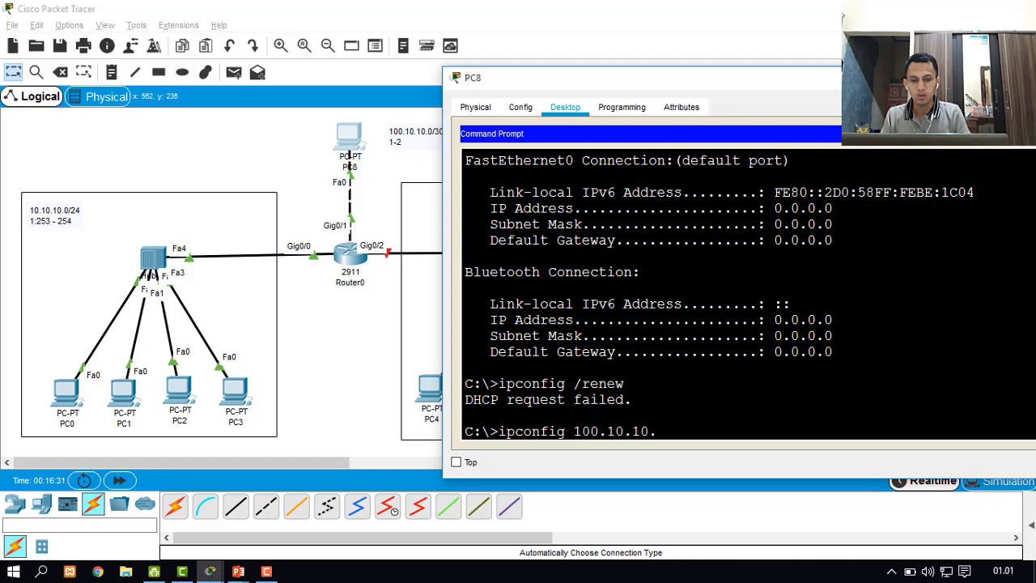
{"action": "type", "text": "1 2"}
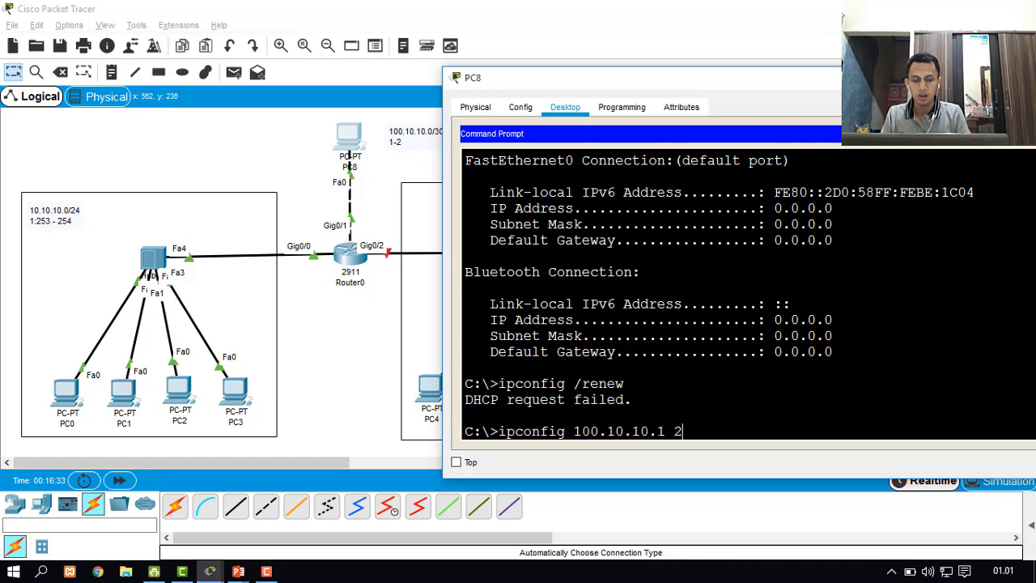
{"action": "type", "text": "55.255.25"}
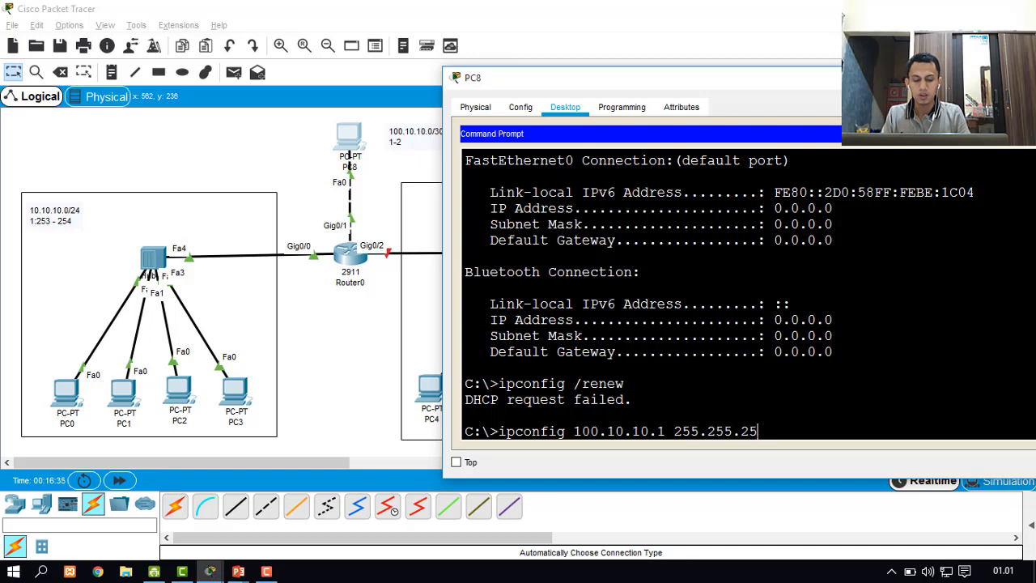
{"action": "type", "text": "5.252 "}
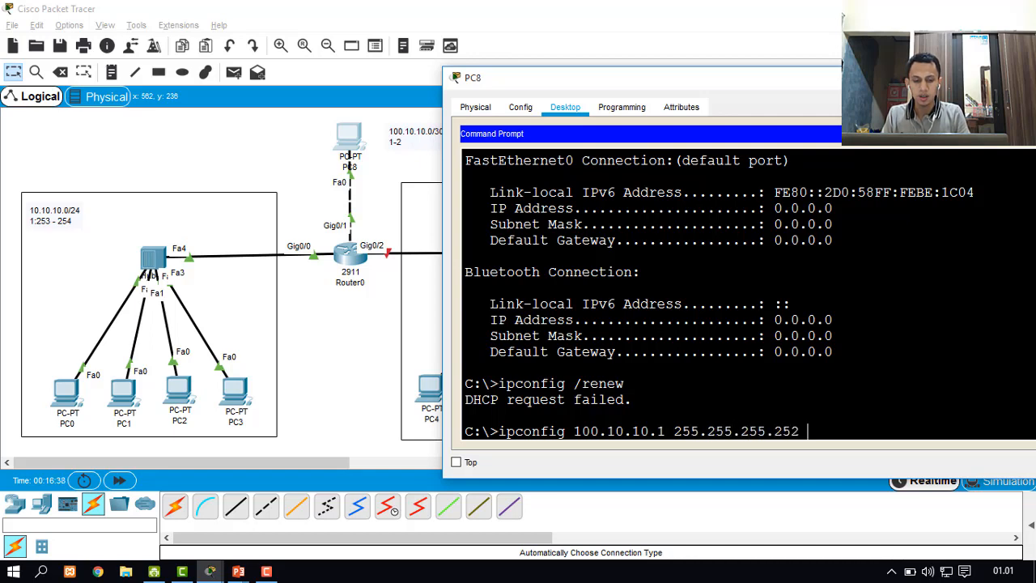
{"action": "type", "text": "100.10.10"}
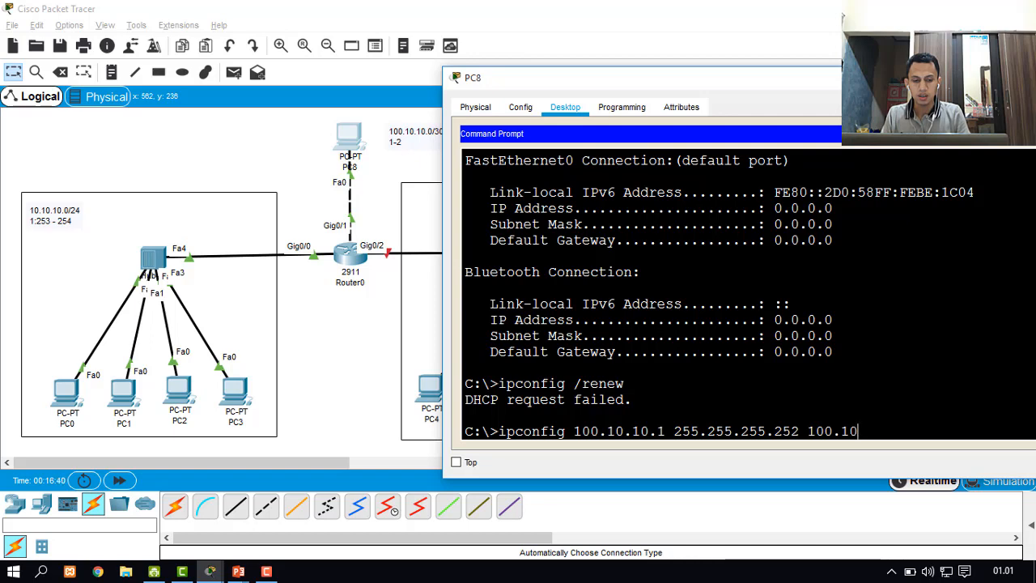
{"action": "type", "text": ".2"}
{"action": "key", "text": "Return"}
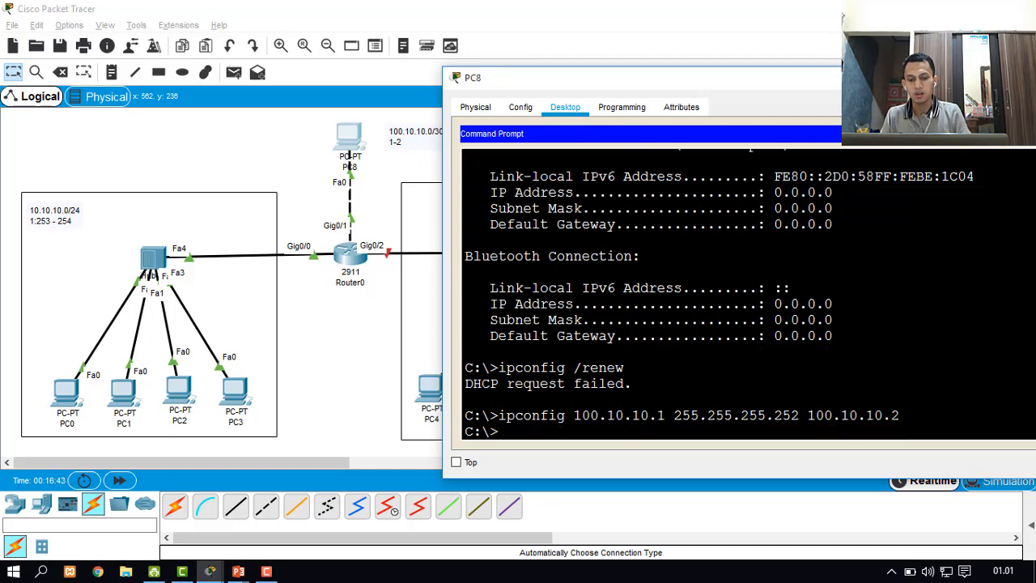
Ping the router's gi0/1 address 100.10.10.2 from PC8, stopping the ping before it completes
{"action": "type", "text": "p"}
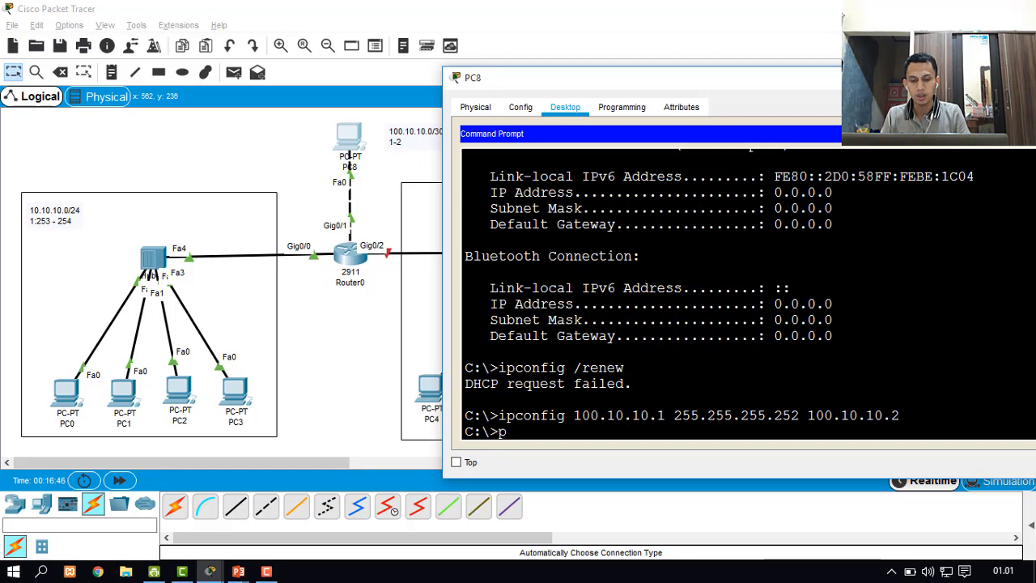
{"action": "type", "text": "ing 0"}
{"action": "key", "text": "BackSpace"}
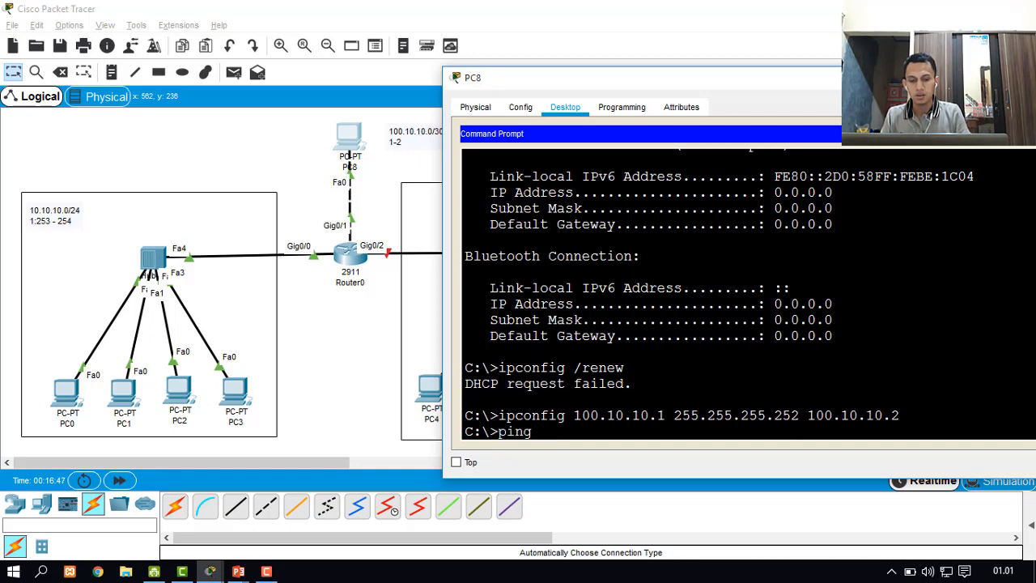
{"action": "type", "text": "00"}
{"action": "key", "text": "BackSpace"}
{"action": "key", "text": "BackSpace"}
{"action": "type", "text": "10"}
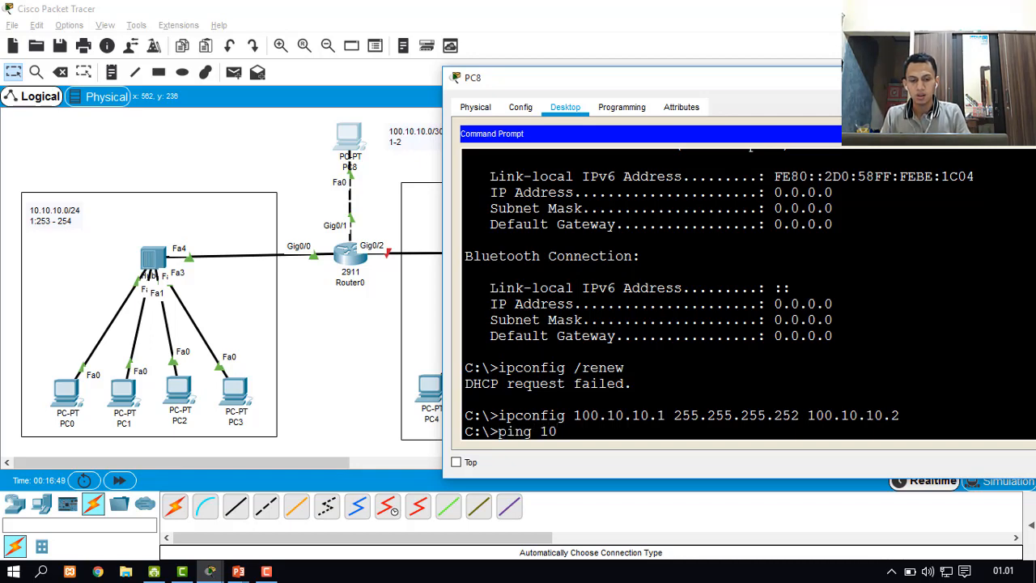
{"action": "type", "text": "0.10."}
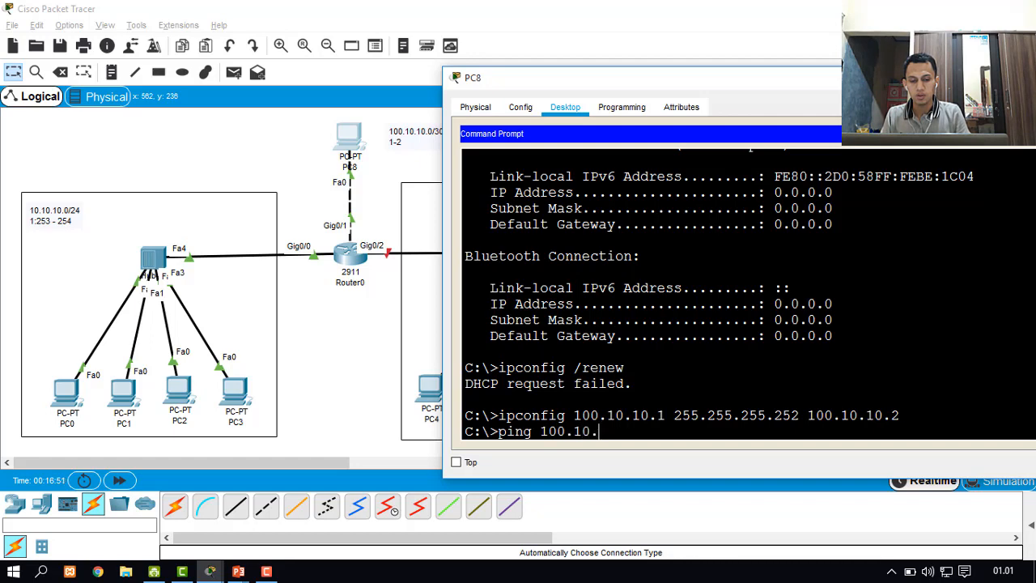
{"action": "type", "text": "10.2"}
{"action": "key", "text": "Return"}
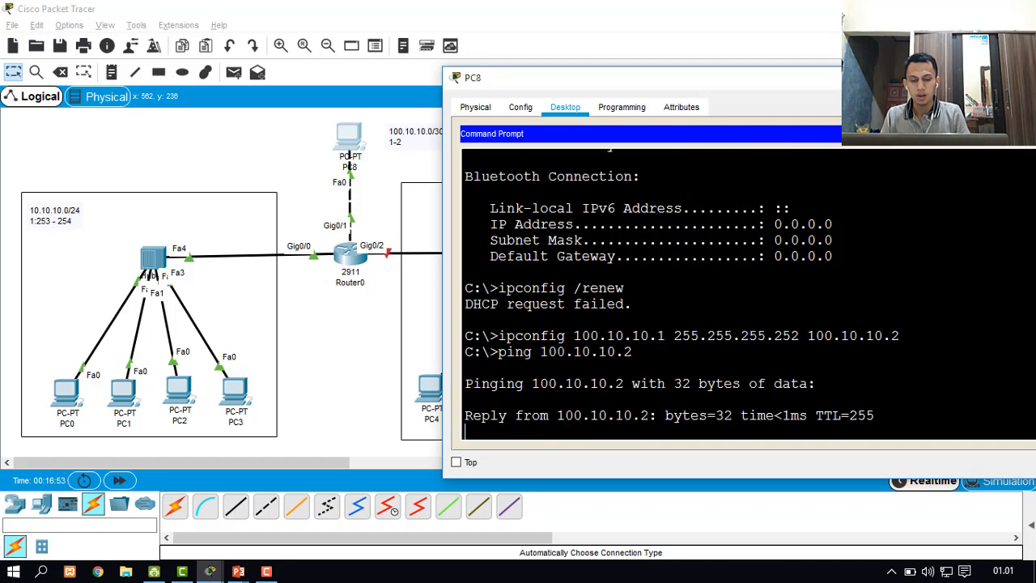
{"action": "key", "text": "ctrl+c"}
Ping 10.10.10.1 from PC8 to test connectivity to the 10.10.10.0/24 network
{"action": "type", "text": "ping"}
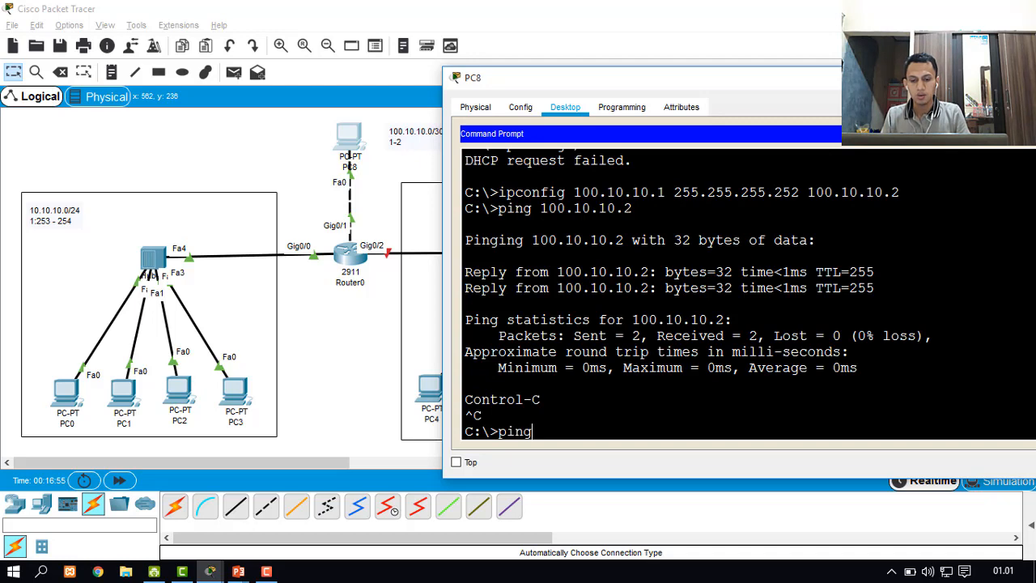
{"action": "type", "text": " 10.10"}
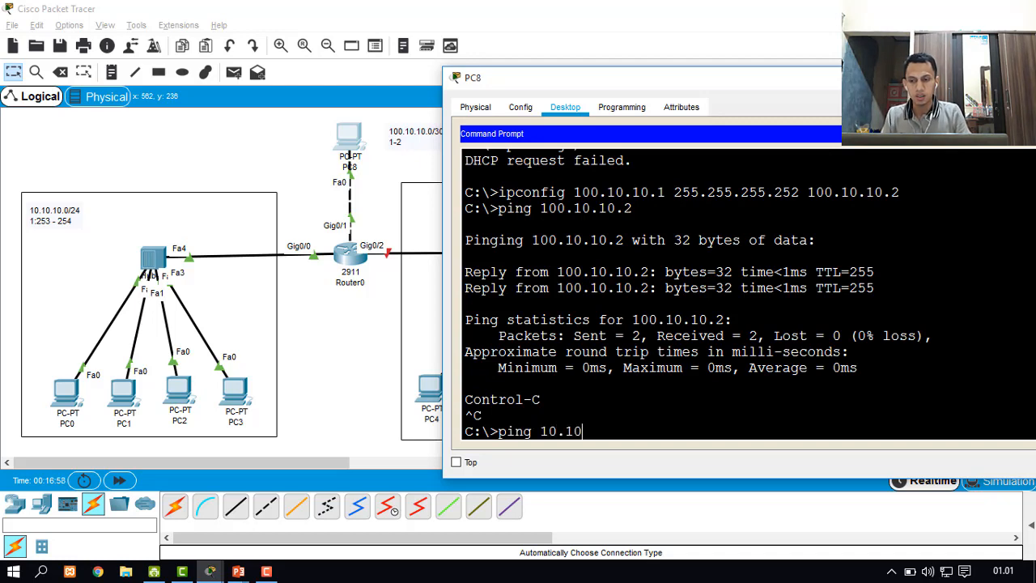
{"action": "type", "text": ".10."}
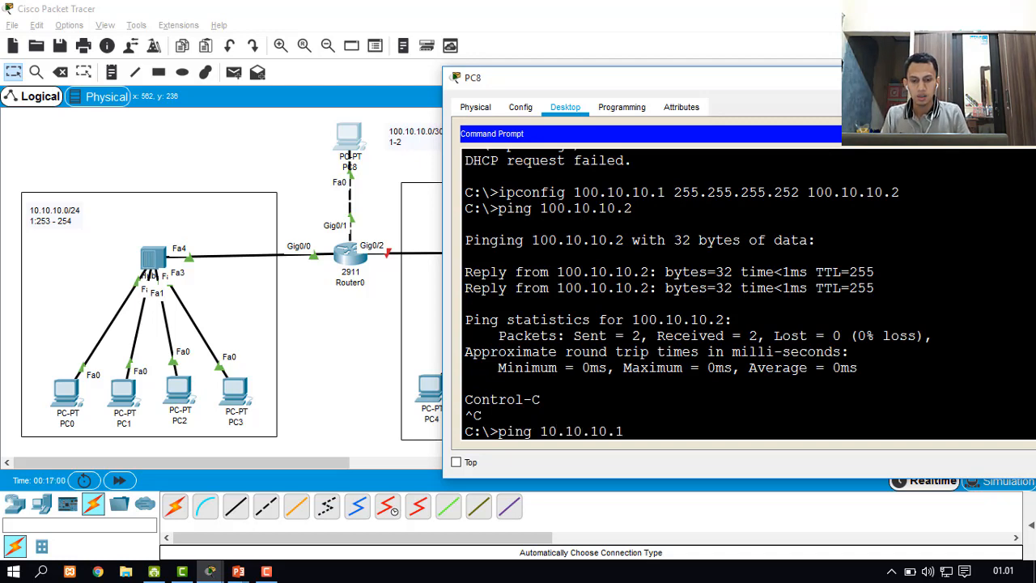
{"action": "type", "text": "1"}
{"action": "key", "text": "Return"}
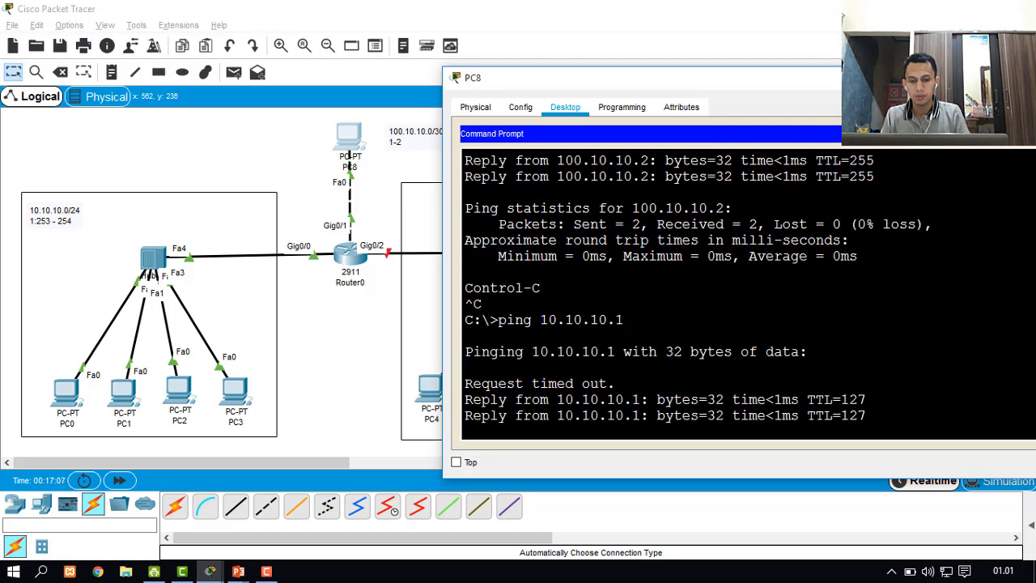
Trace the route from PC8 to 10.10.10.1 with tracert
{"action": "type", "text": "tracet"}
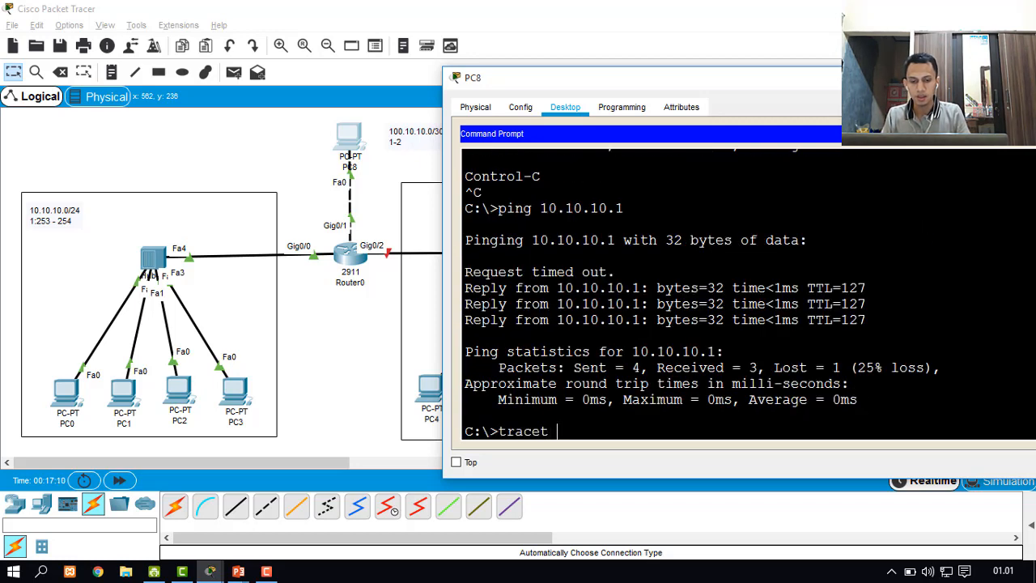
{"action": "key", "text": "BackSpace"}
{"action": "key", "text": "BackSpace"}
{"action": "type", "text": "r"}
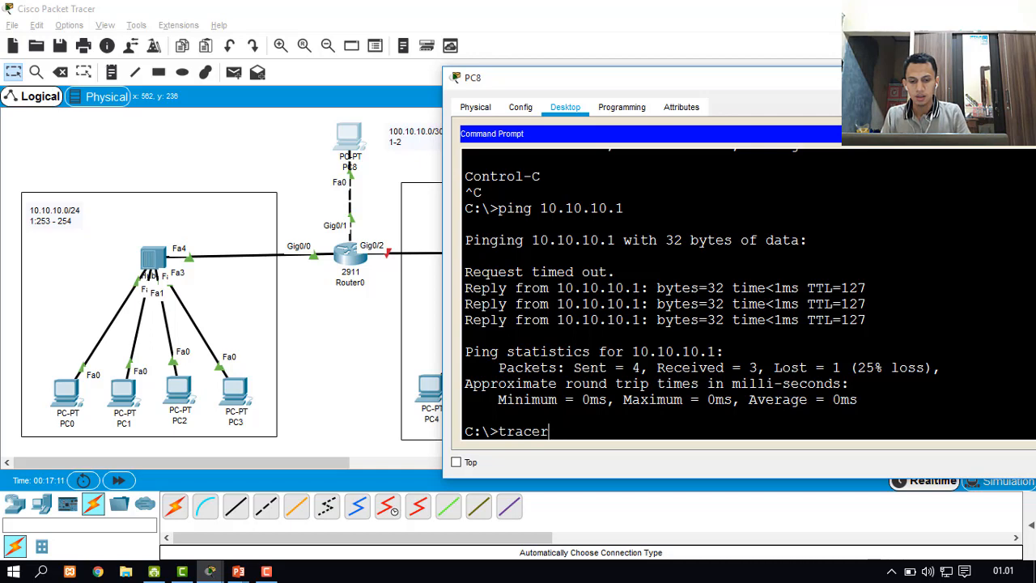
{"action": "type", "text": "t 10.10."}
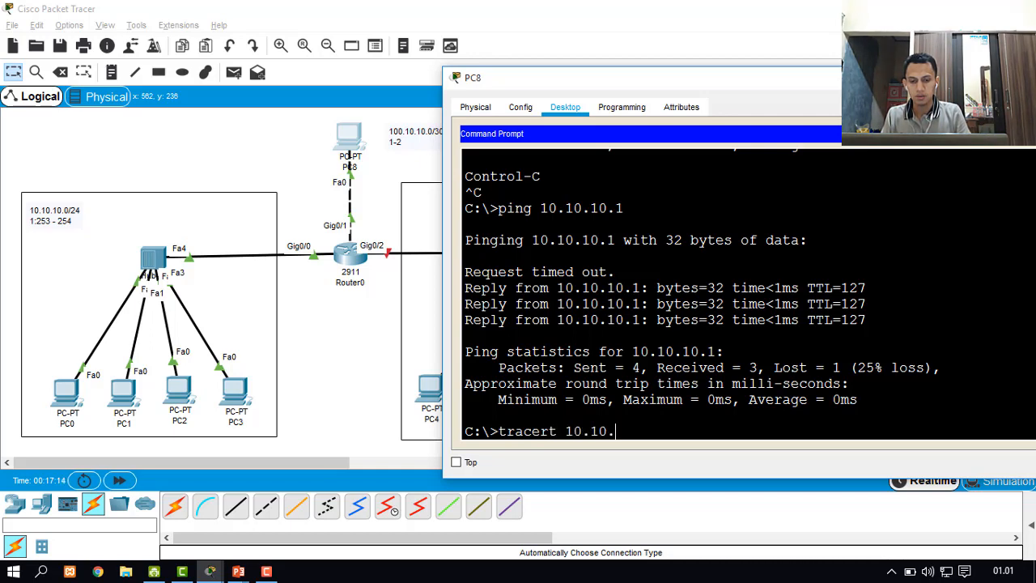
{"action": "type", "text": "10.1"}
{"action": "key", "text": "Return"}
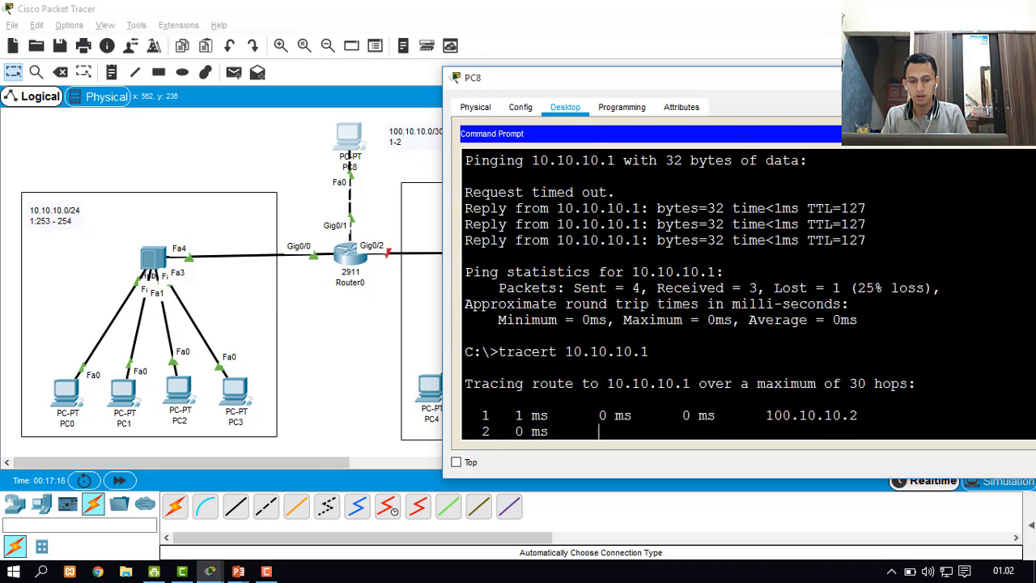
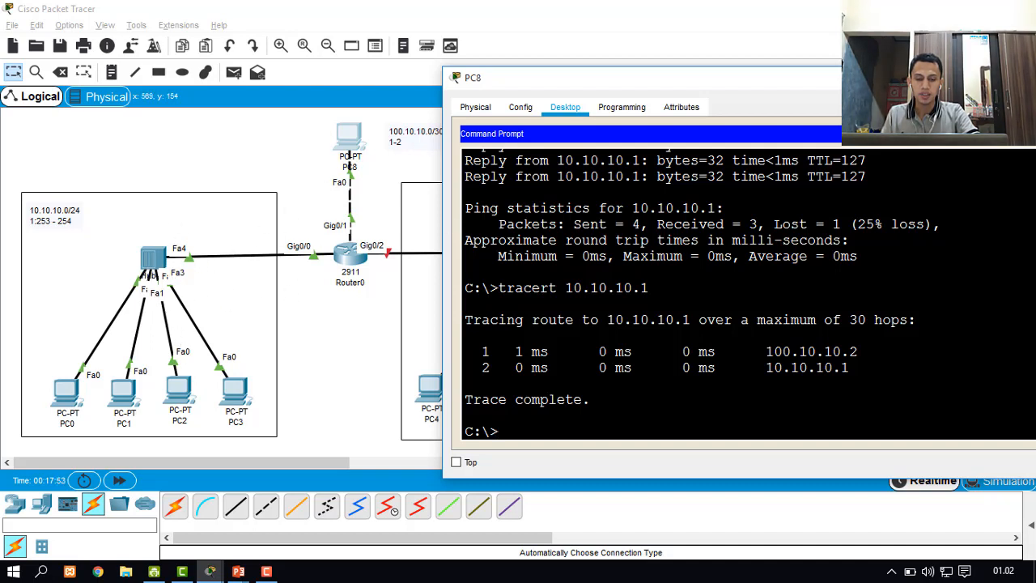
Put PC8's window away and switch Router0's CLI from gi0/1 to configuration of interface gi0/2
{"action": "left_click_drag", "start_coordinate": [995, 78], "coordinate": [814, 117]}
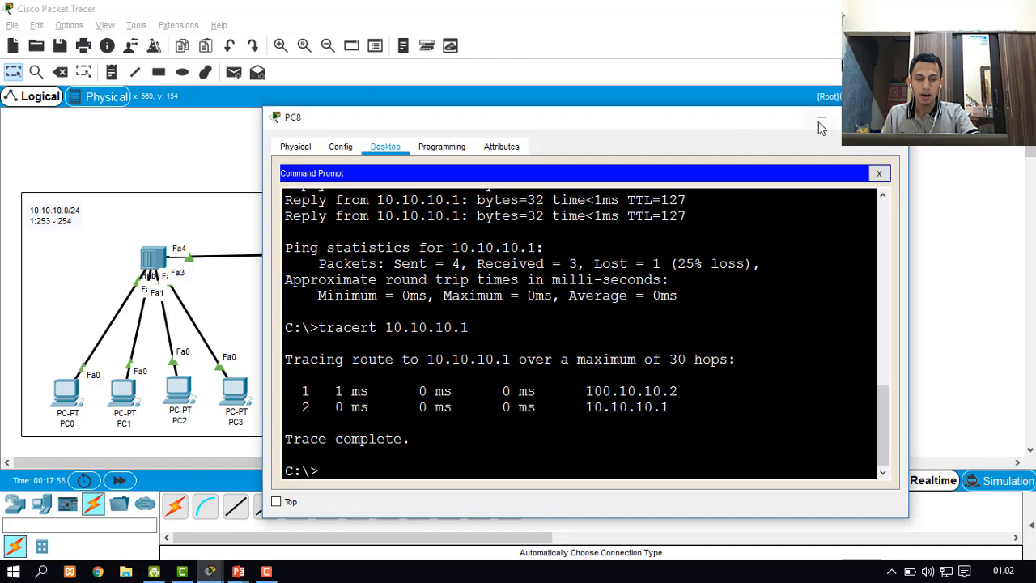
{"action": "left_click", "coordinate": [815, 115]}
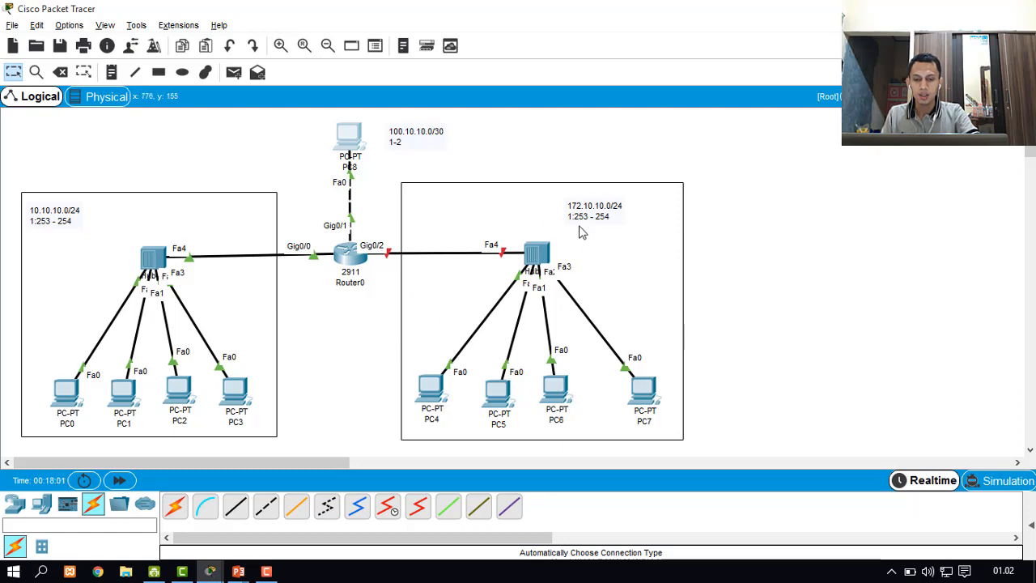
{"action": "left_click", "coordinate": [353, 258]}
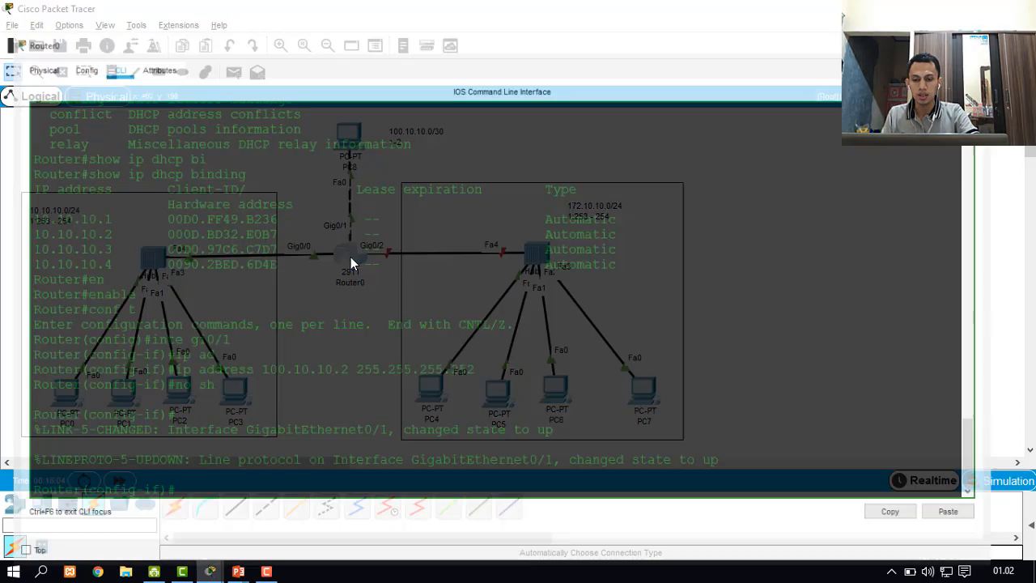
{"action": "type", "text": "e"}
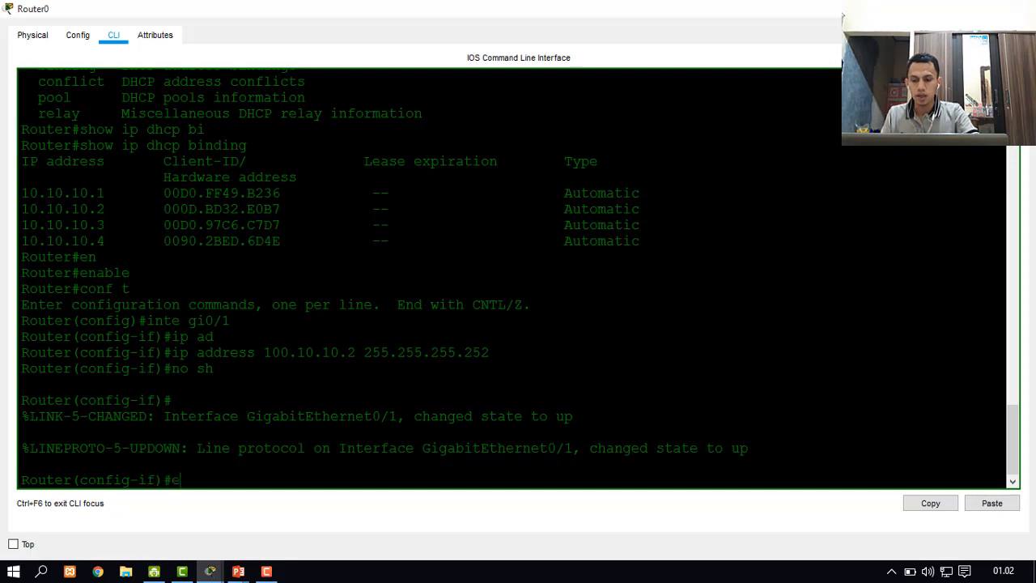
{"action": "type", "text": "xit"}
{"action": "key", "text": "Return"}
{"action": "type", "text": "er(config)#e"}
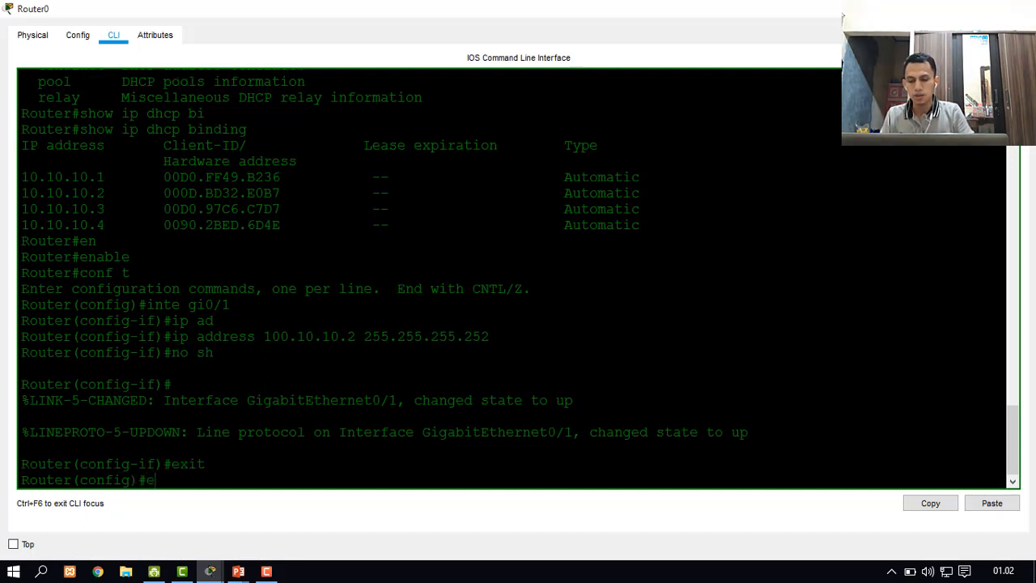
{"action": "key", "text": "BackSpace"}
{"action": "type", "text": "inte"}
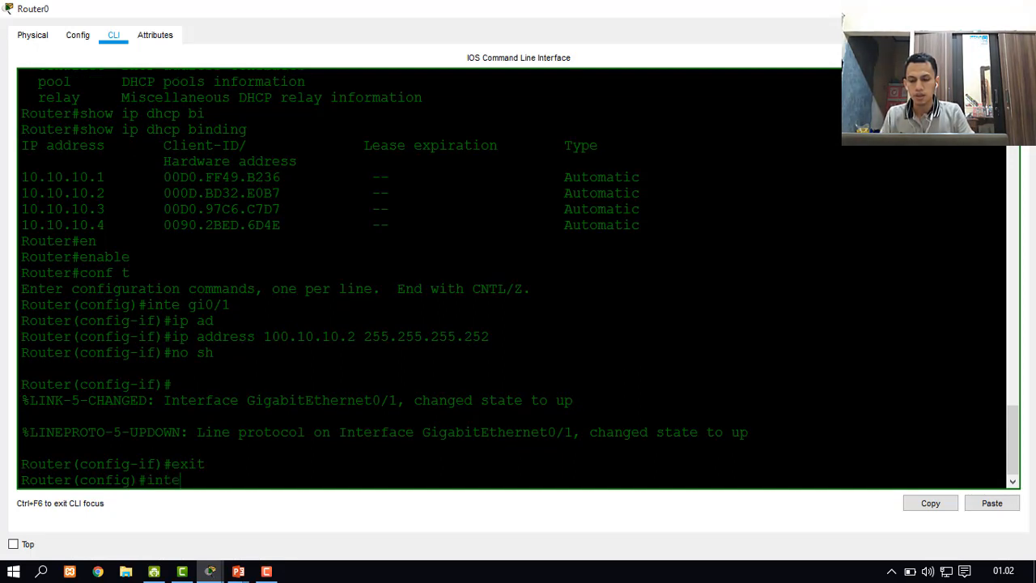
{"action": "key", "text": "Tab"}
{"action": "type", "text": "g"}
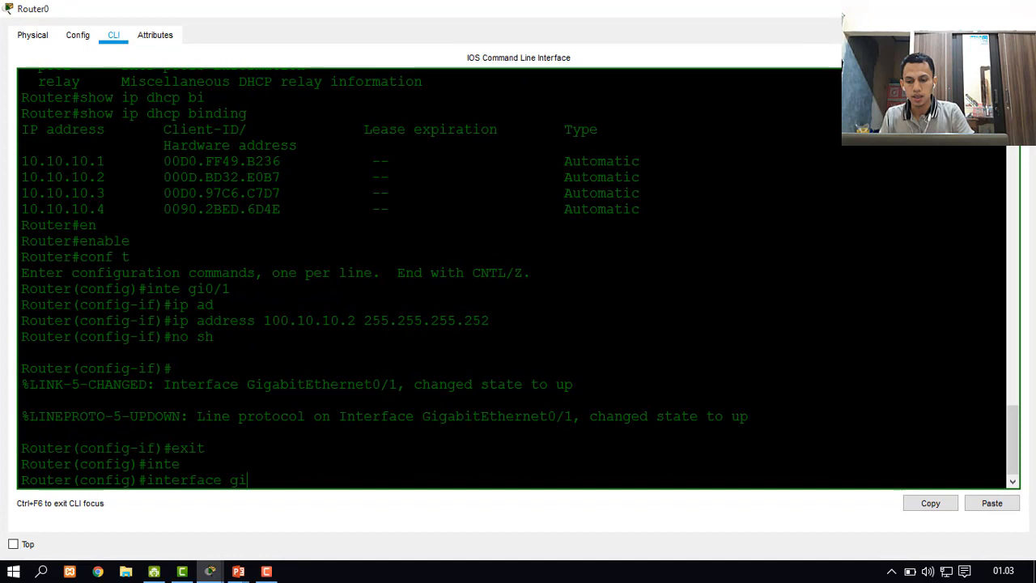
{"action": "type", "text": "0"}
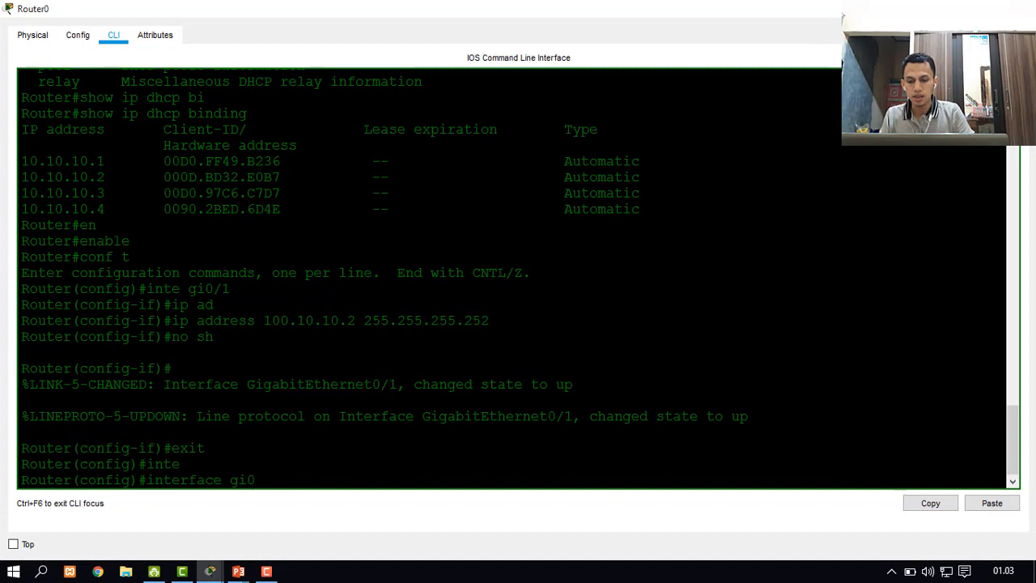
{"action": "key", "text": "BackSpace"}
{"action": "key", "text": "BackSpace"}
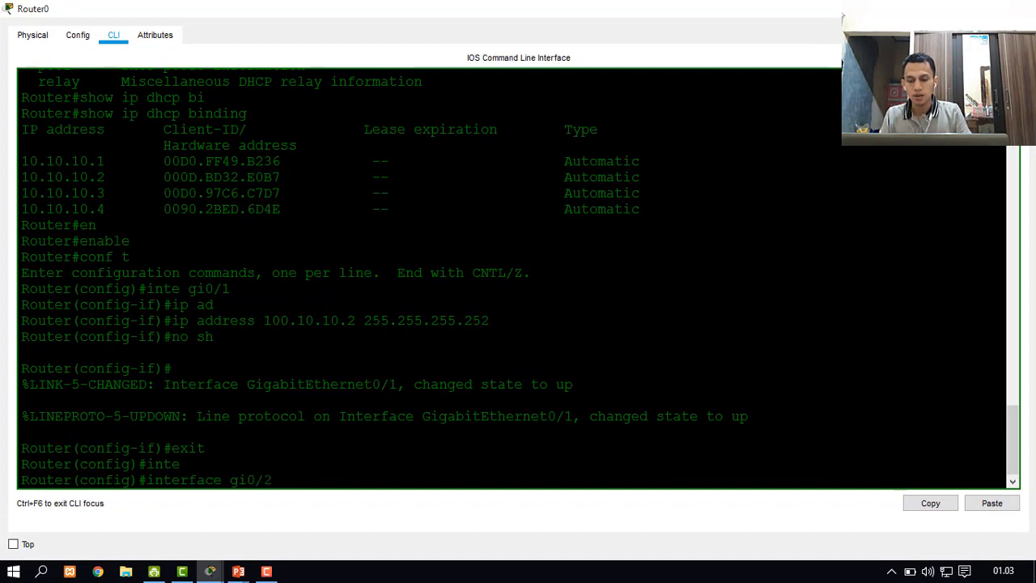
{"action": "key", "text": "Return"}
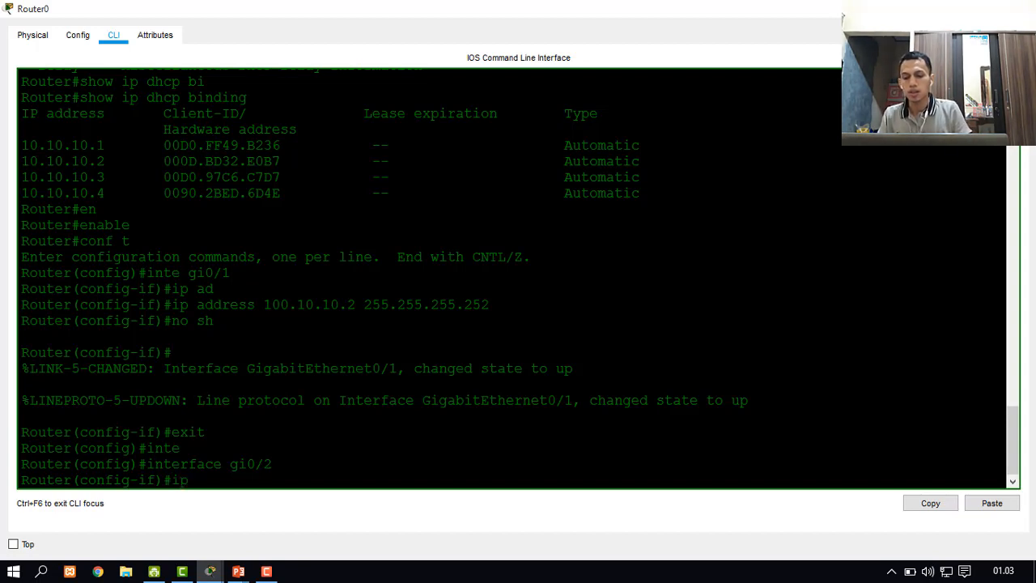
Assign IP address 172.10.10.254 with mask 255.255.255.0 to Router0's interface gi0/2
{"action": "type", "text": "ad"}
{"action": "key", "text": "Tab"}
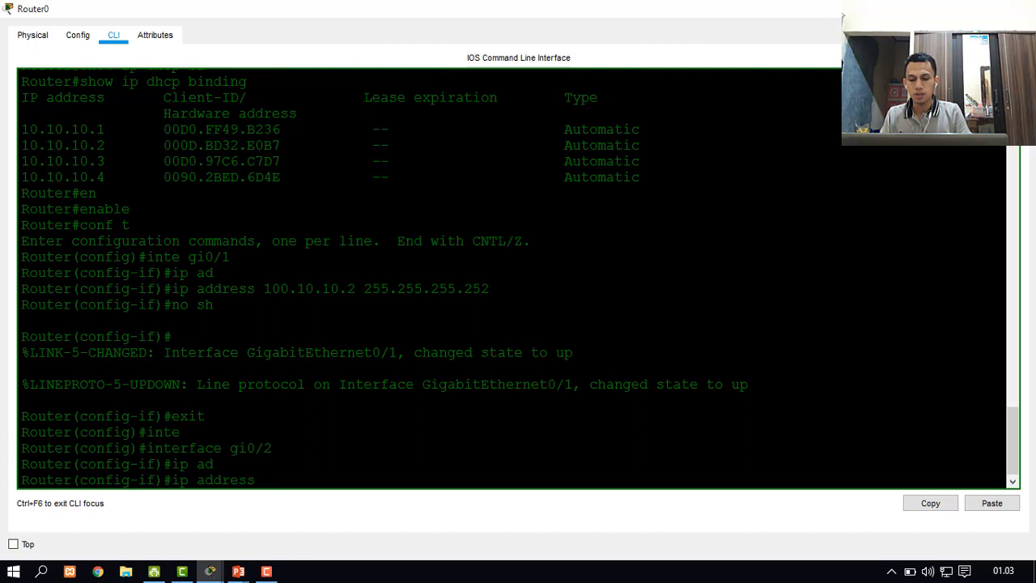
{"action": "type", "text": "172.10.1"}
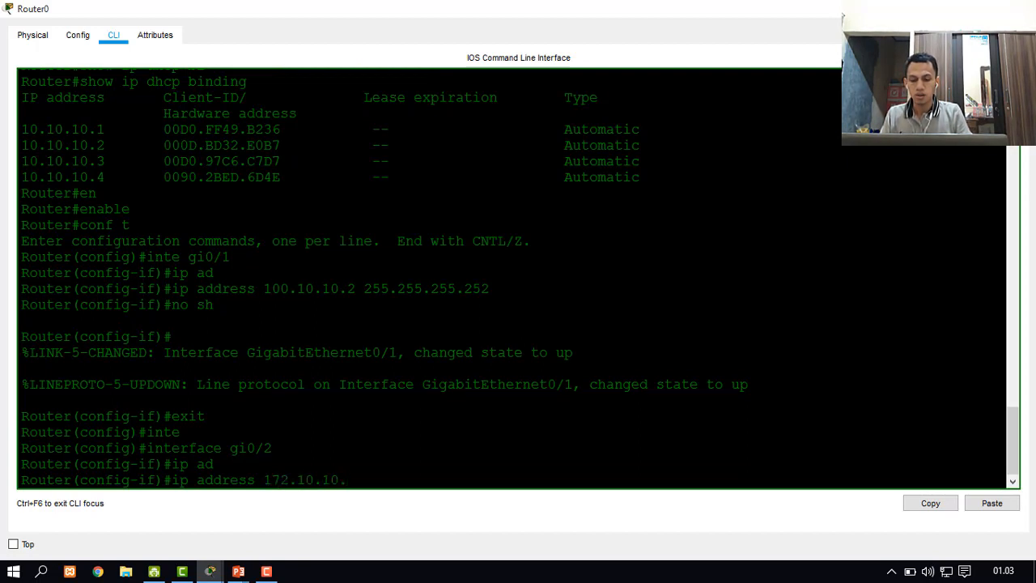
{"action": "type", "text": "0.254"}
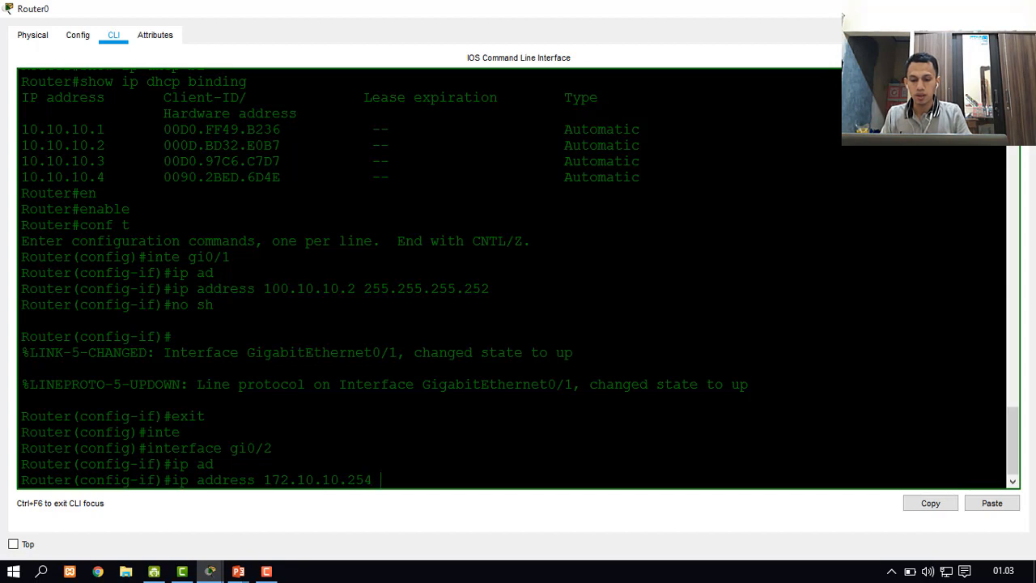
{"action": "type", "text": " 255.255.25"}
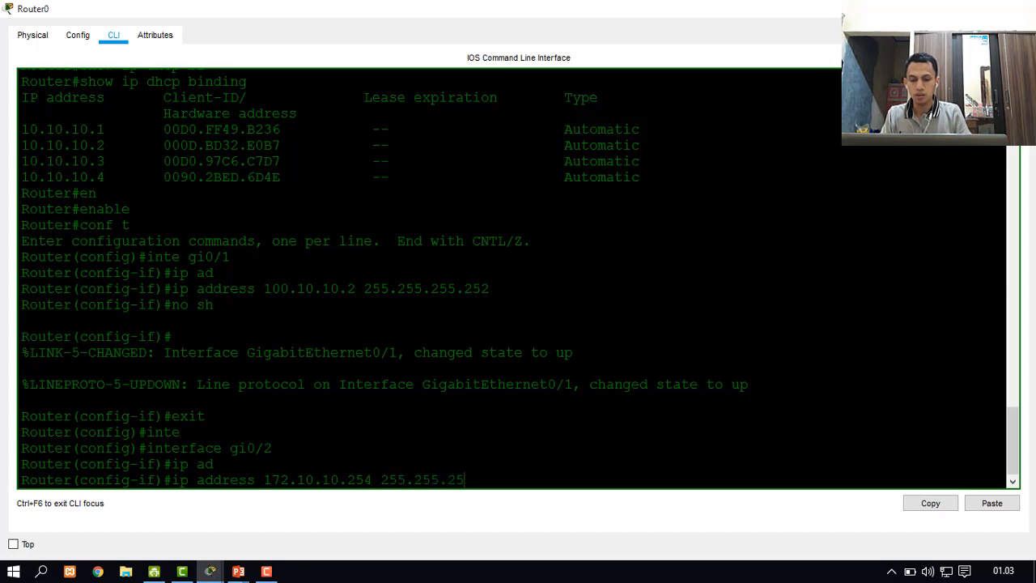
{"action": "key", "text": "BackSpace"}
{"action": "key", "text": "BackSpace"}
{"action": "type", "text": "5."}
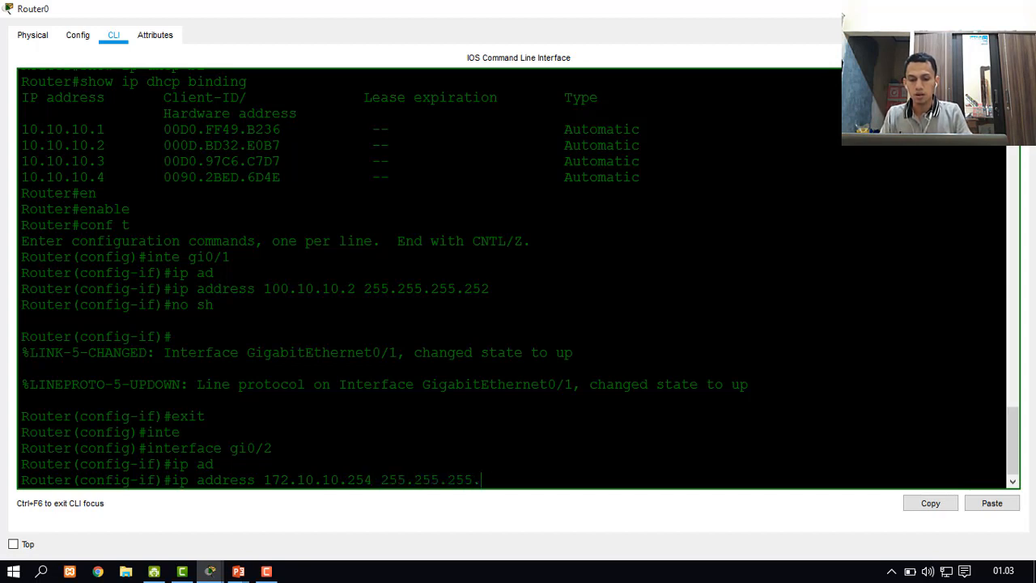
{"action": "type", "text": "0"}
{"action": "key", "text": "Return"}
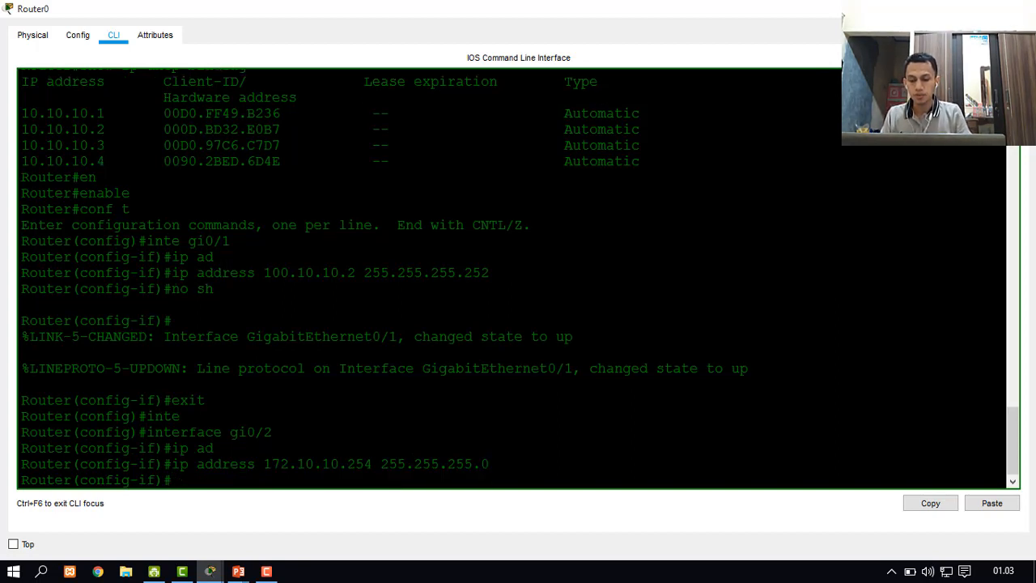
Enable interface gi0/2 with no shutdown and return to global configuration mode
{"action": "type", "text": "no sh"}
{"action": "key", "text": "Tab"}
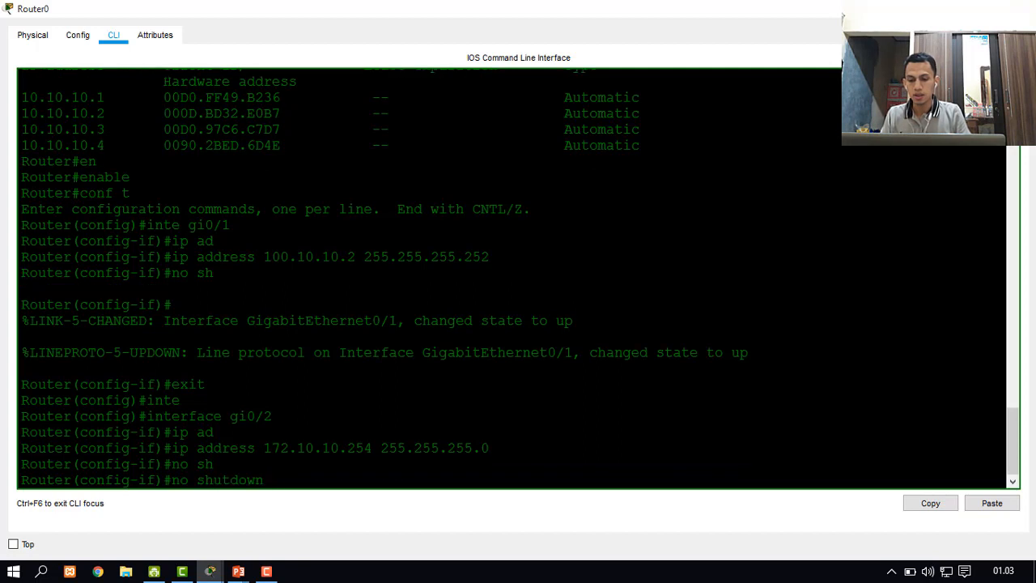
{"action": "key", "text": "Return"}
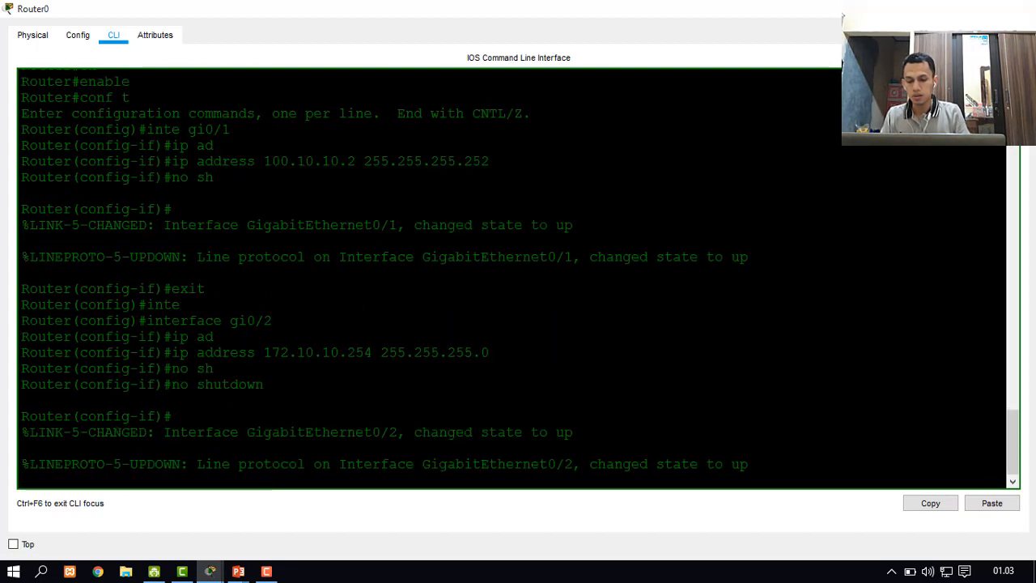
{"action": "key", "text": "Return"}
{"action": "type", "text": "exi"}
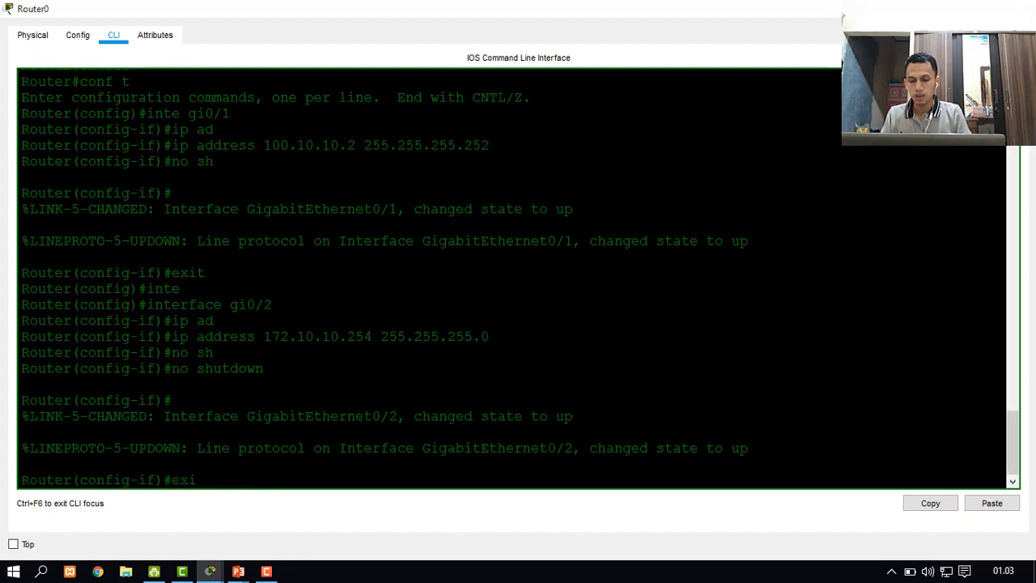
{"action": "type", "text": "t"}
{"action": "key", "text": "Return"}
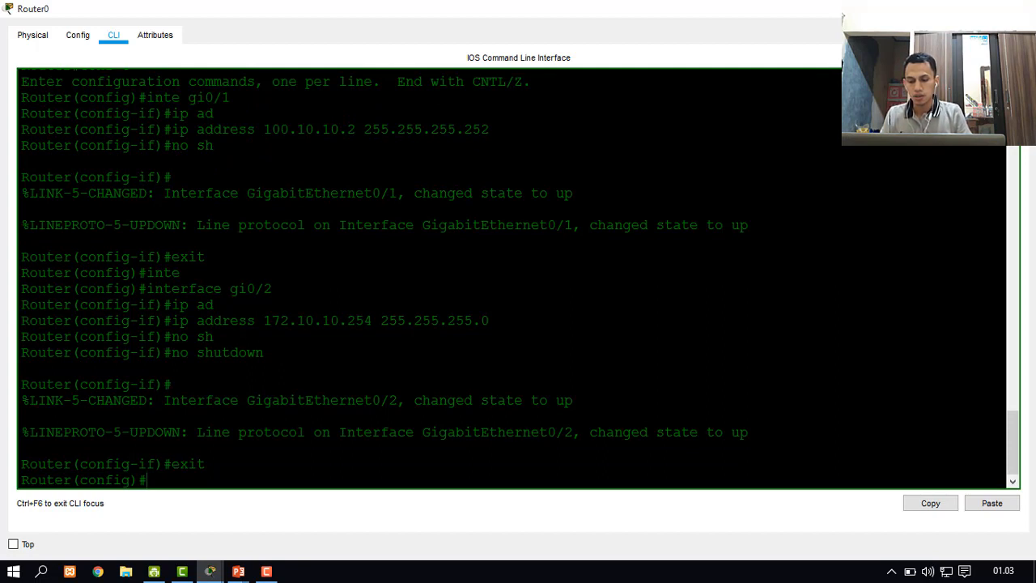
Create a DHCP pool named kampus2 on Router0
{"action": "type", "text": "ip dh"}
{"action": "key", "text": "Tab"}
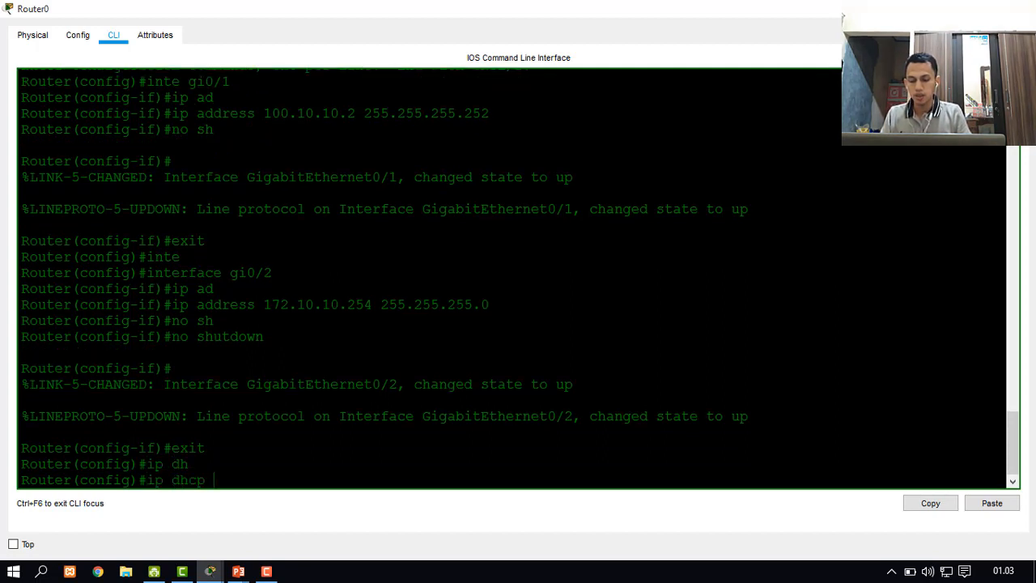
{"action": "type", "text": "po"}
{"action": "key", "text": "Tab"}
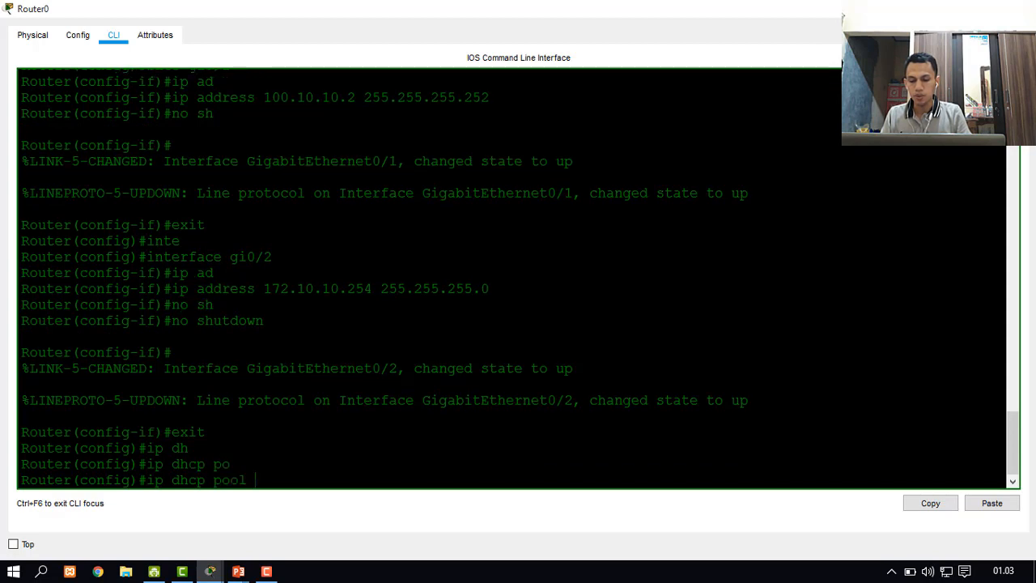
{"action": "type", "text": "kampus"}
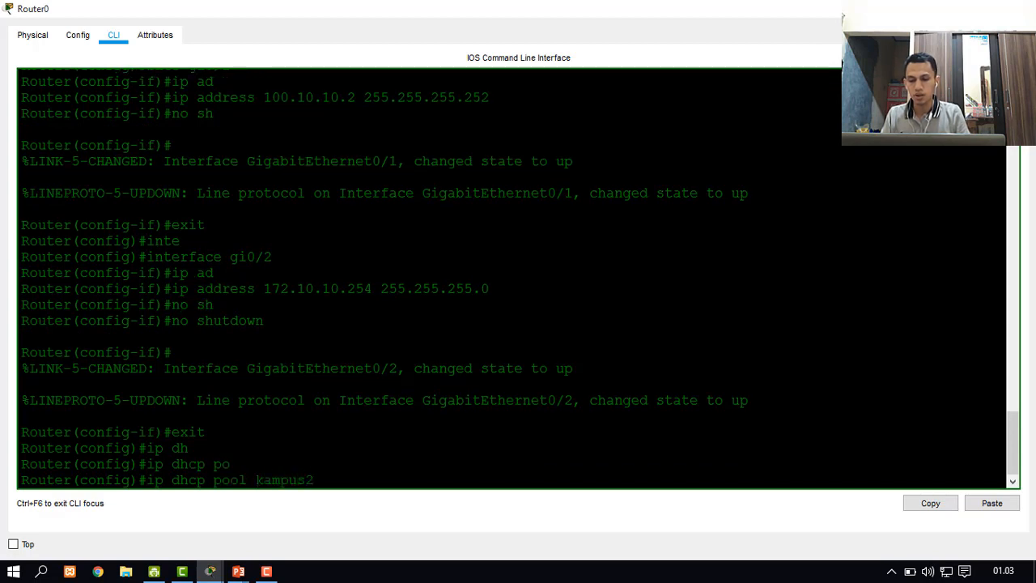
{"action": "type", "text": "2"}
{"action": "key", "text": "Return"}
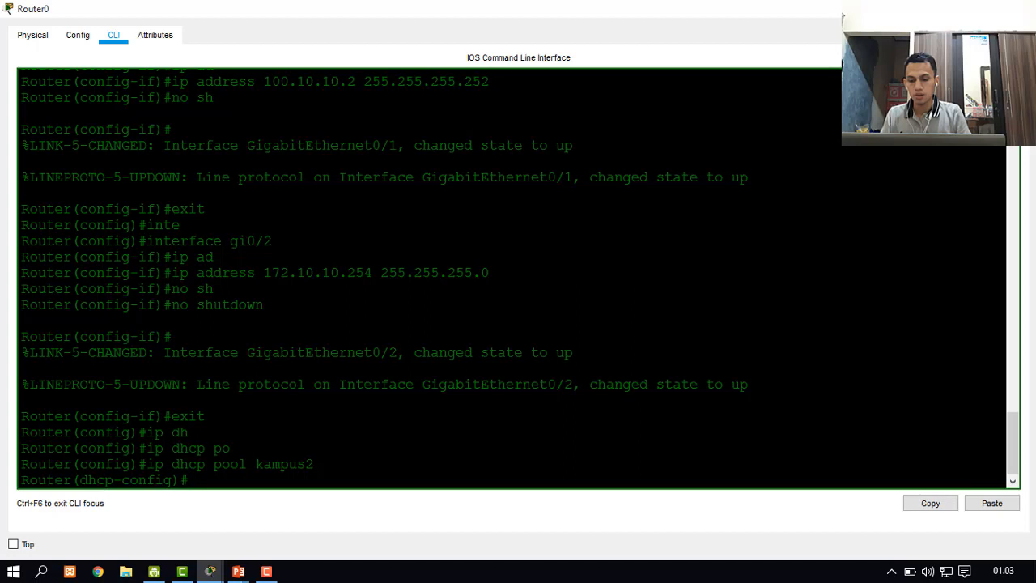
Set the kampus2 pool's network to 172.10.10.0 255.255.255.0, exit the pool configuration and put Router0's window away
{"action": "type", "text": "ne"}
{"action": "key", "text": "Tab"}
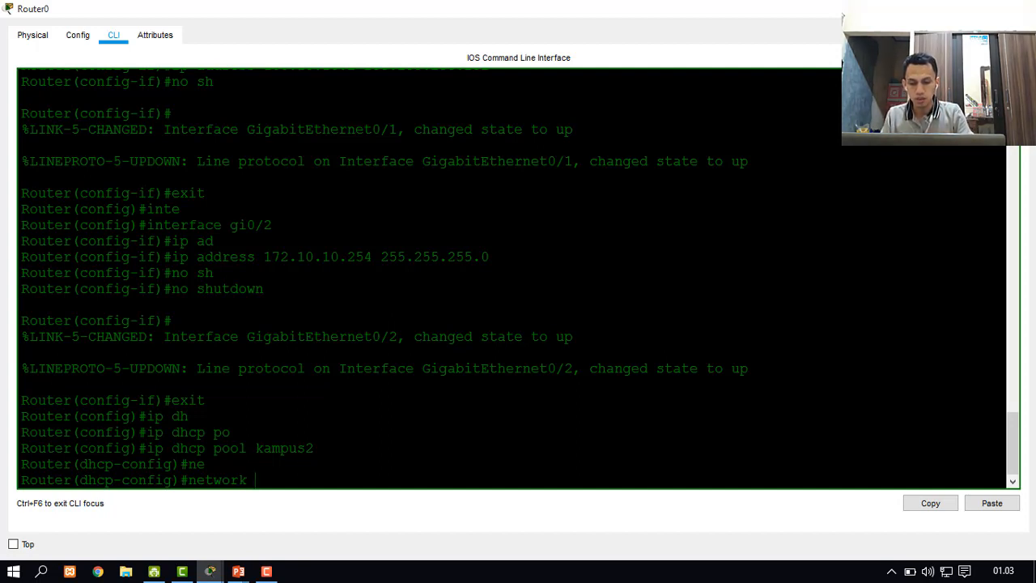
{"action": "type", "text": "172.10.10."}
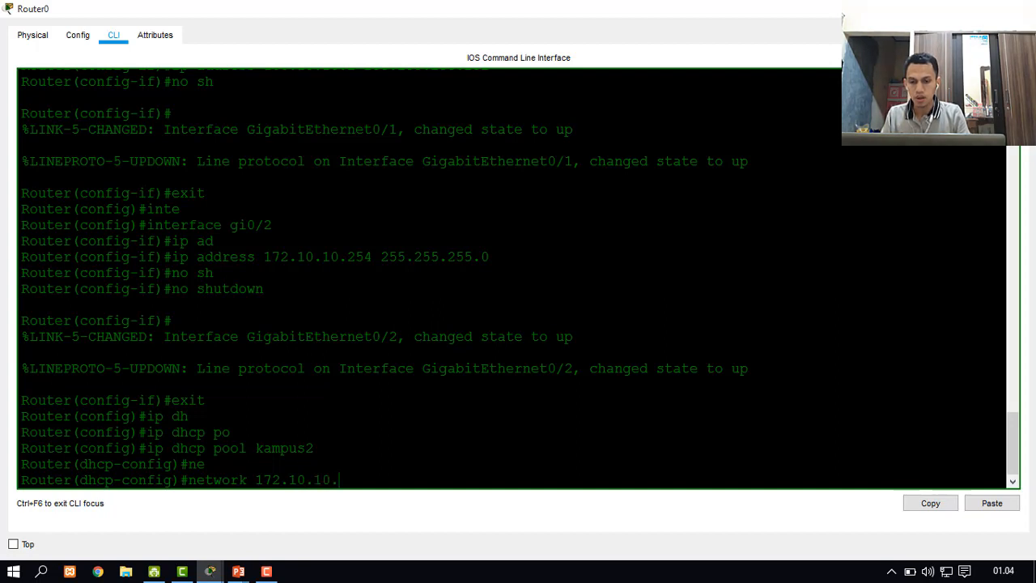
{"action": "type", "text": "0 255"}
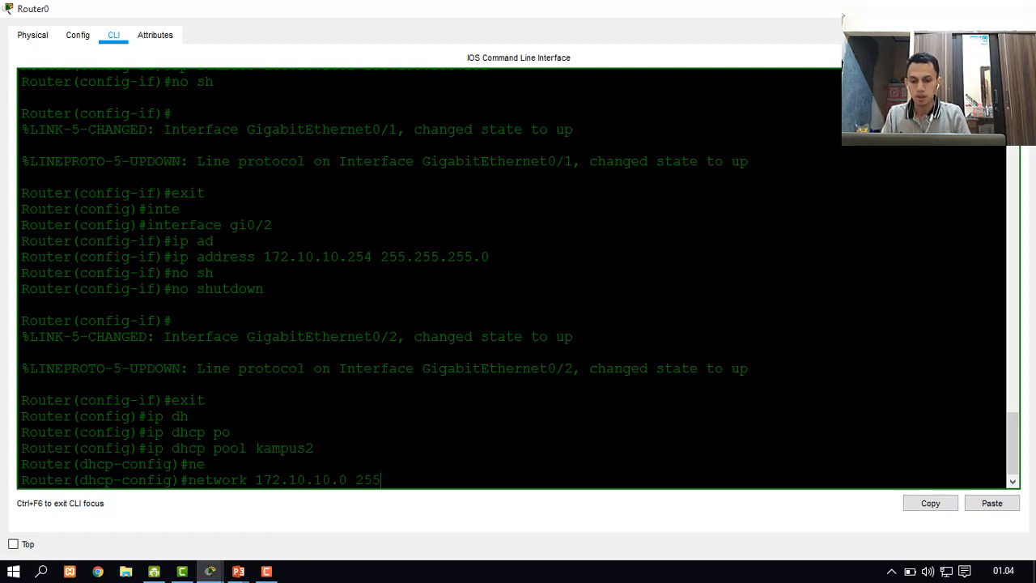
{"action": "type", "text": ".255.25"}
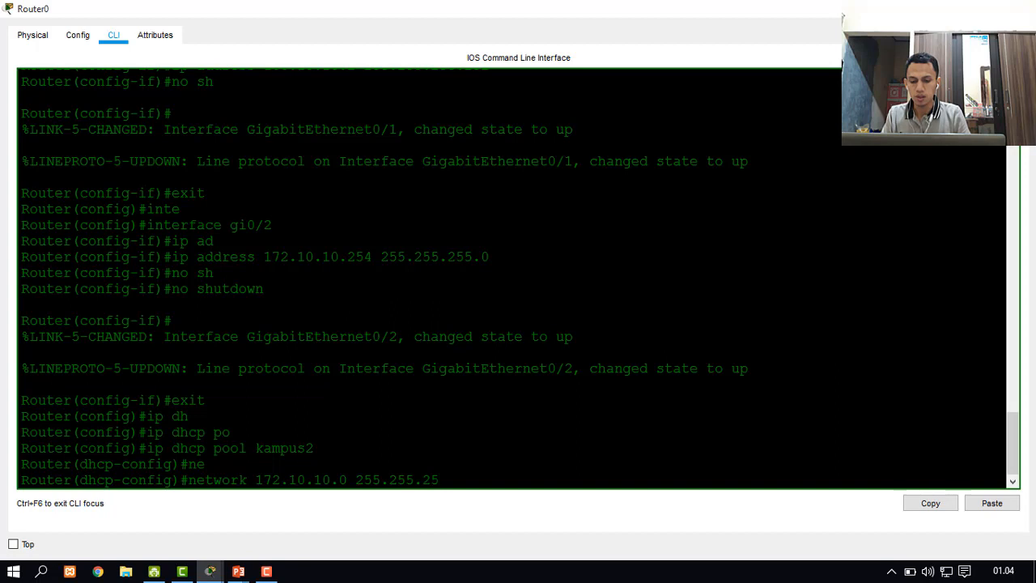
{"action": "type", "text": "5.0"}
{"action": "key", "text": "Return"}
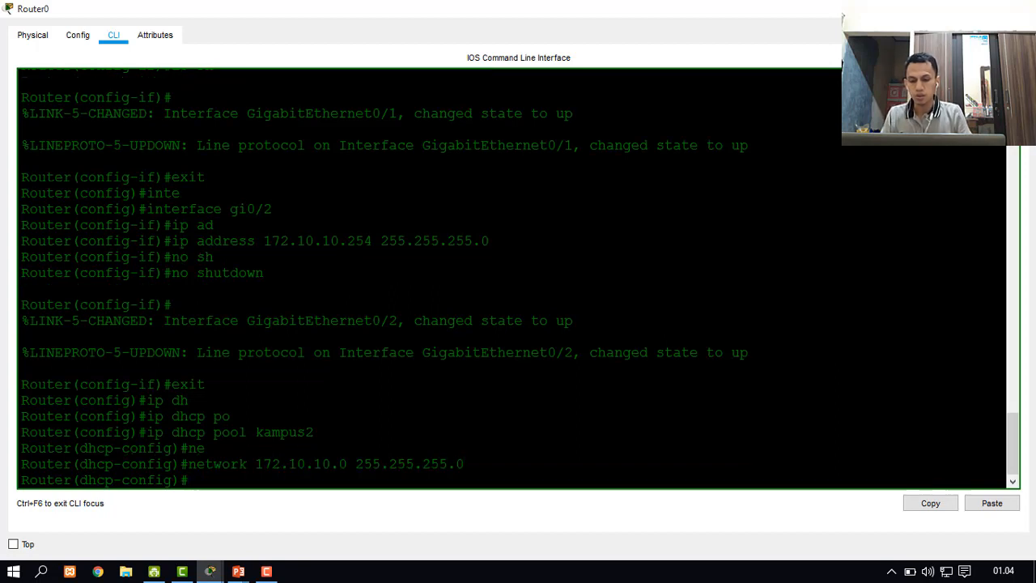
{"action": "type", "text": "exit"}
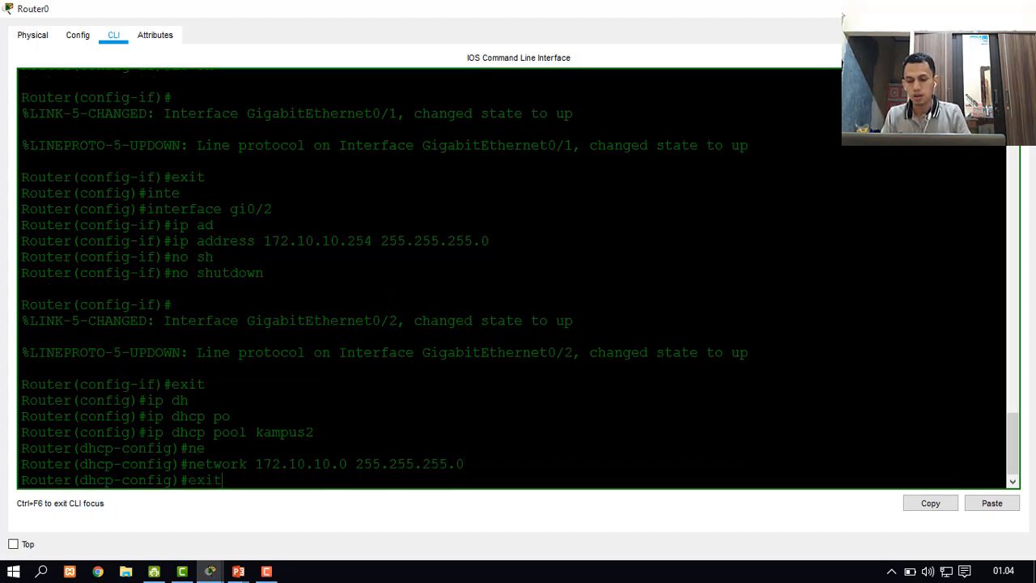
{"action": "key", "text": "Return"}
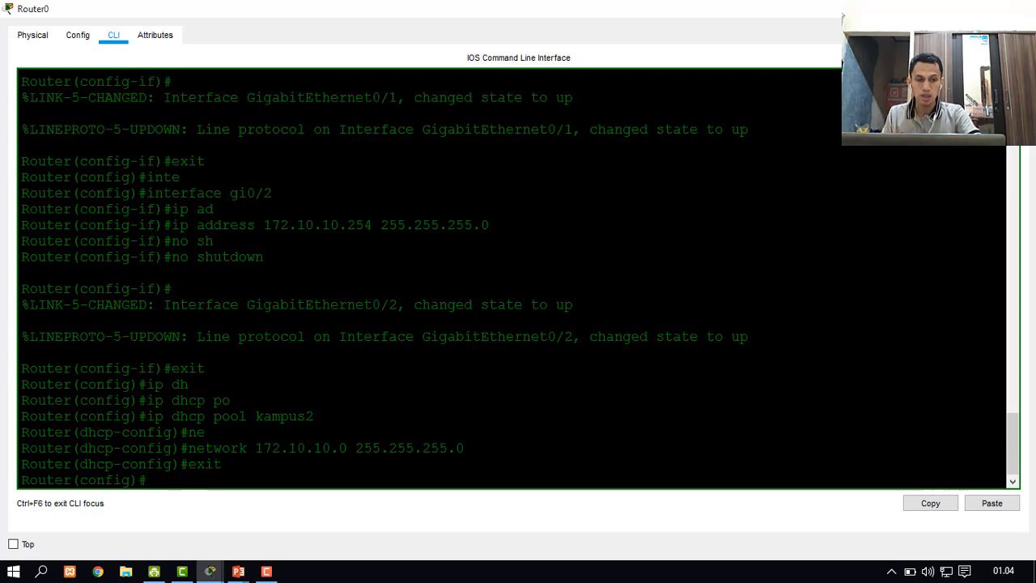
{"action": "key", "text": "alt+F4"}
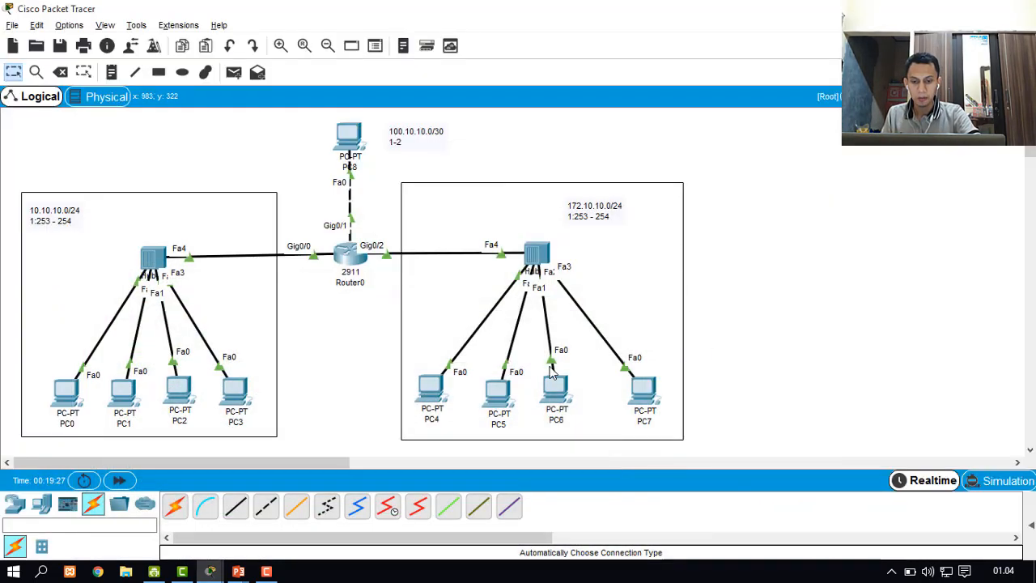
Check PC4's current IP settings with ipconfig in its Command Prompt
{"action": "left_click", "coordinate": [430, 390]}
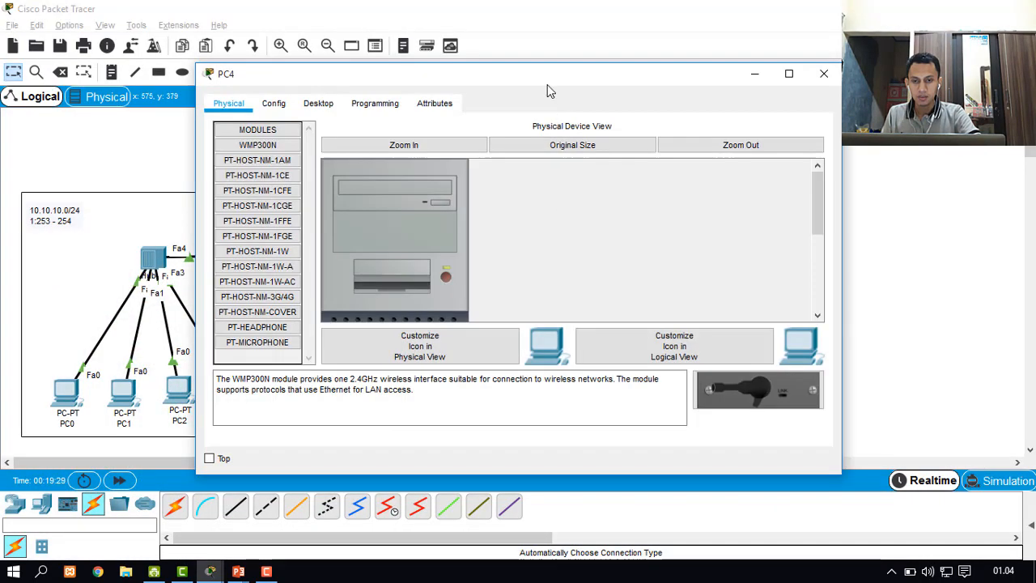
{"action": "left_click_drag", "start_coordinate": [547, 83], "coordinate": [808, 86]}
{"action": "left_click", "coordinate": [584, 112]}
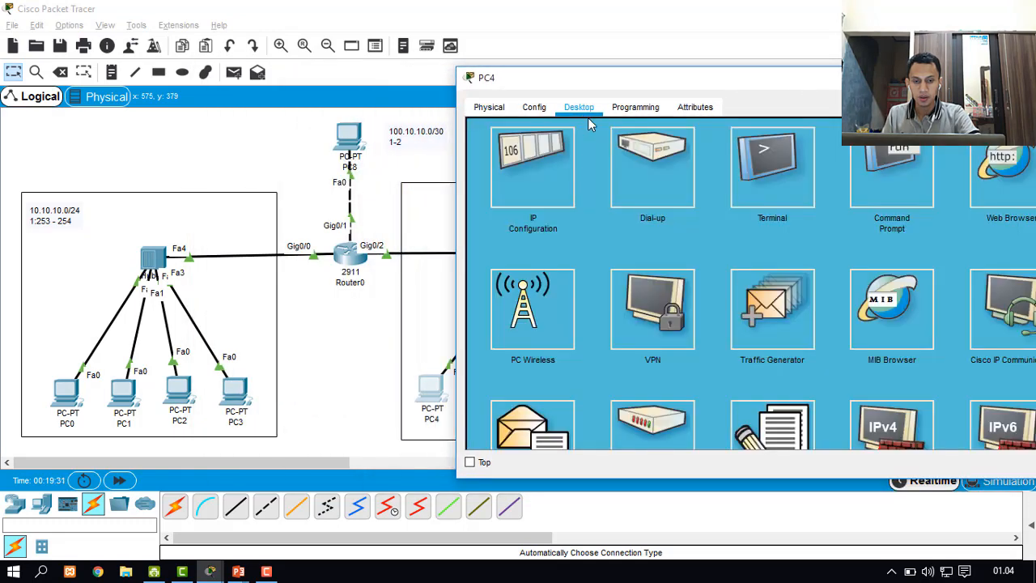
{"action": "left_click", "coordinate": [877, 167]}
{"action": "type", "text": "ipconfig"}
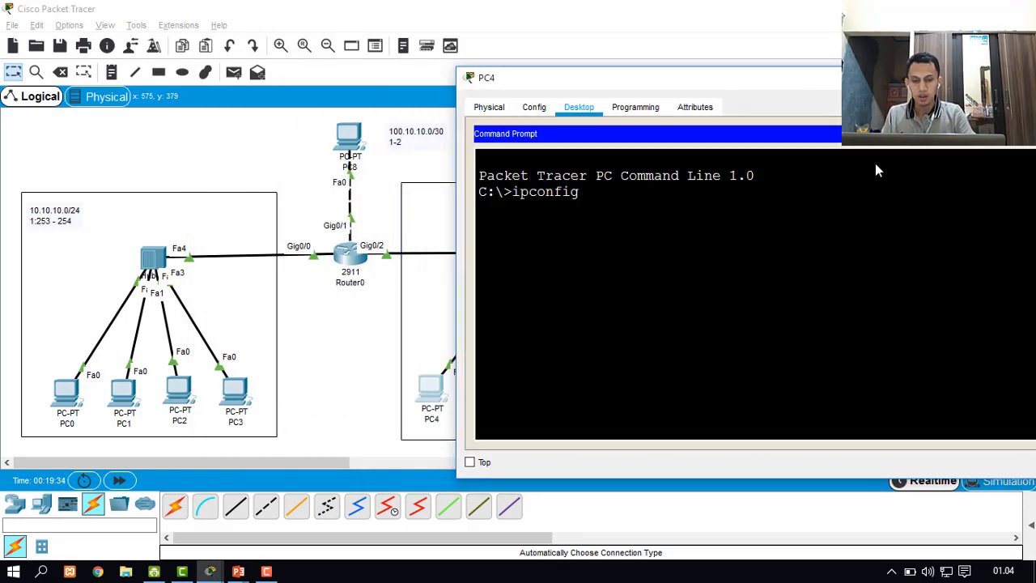
{"action": "key", "text": "Return"}
Request a DHCP address for PC4 with ipconfig /renew, then put its window away
{"action": "key", "text": "Up"}
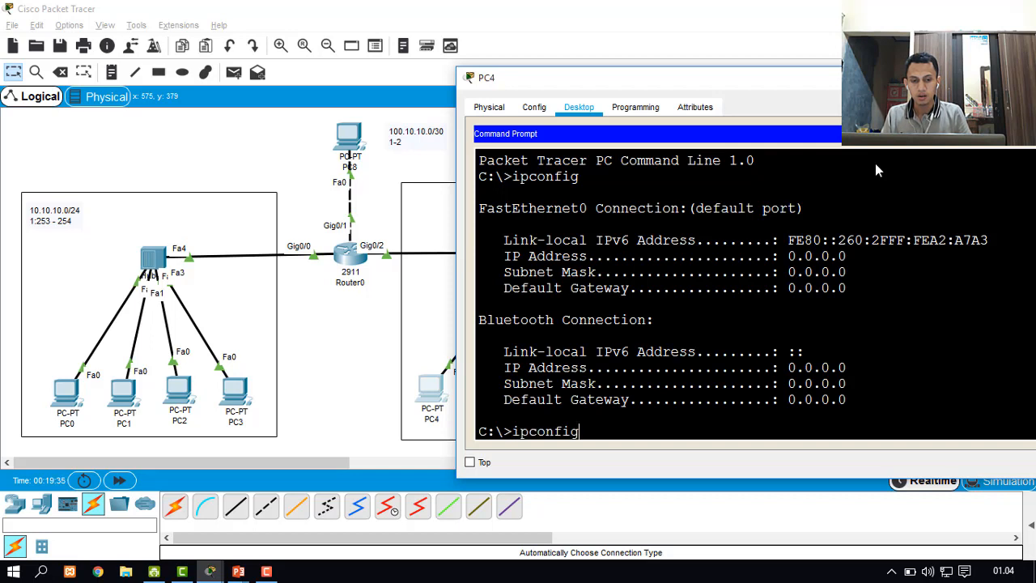
{"action": "type", "text": "/242"}
{"action": "key", "text": "BackSpace"}
{"action": "key", "text": "BackSpace"}
{"action": "key", "text": "BackSpace"}
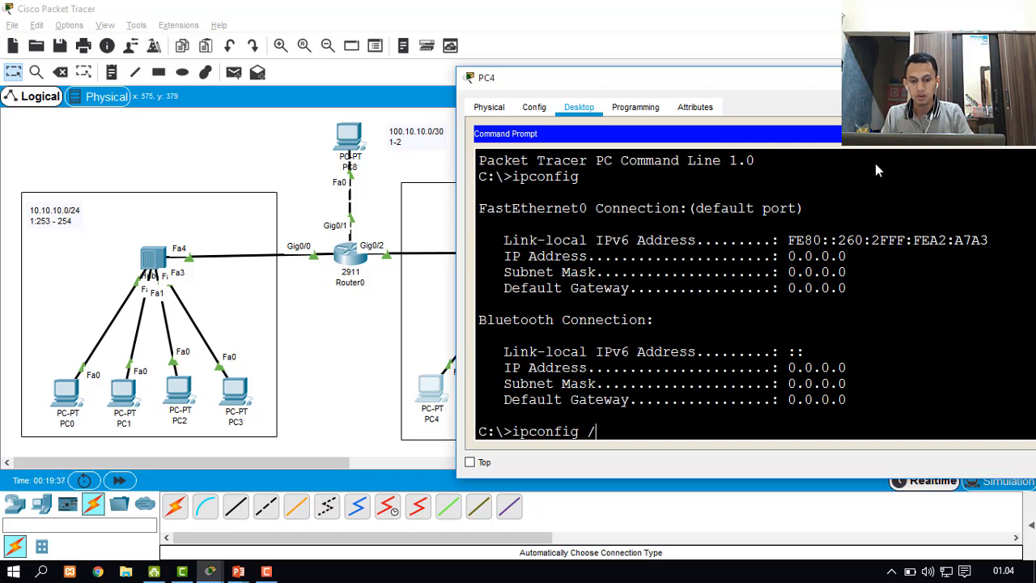
{"action": "type", "text": "renew"}
{"action": "key", "text": "Return"}
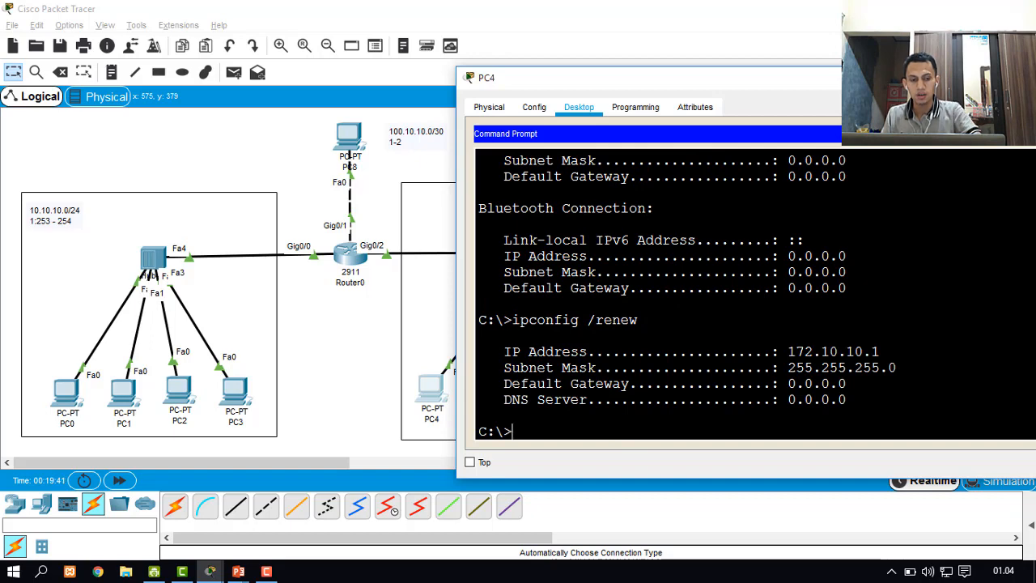
{"action": "left_click", "coordinate": [820, 6]}
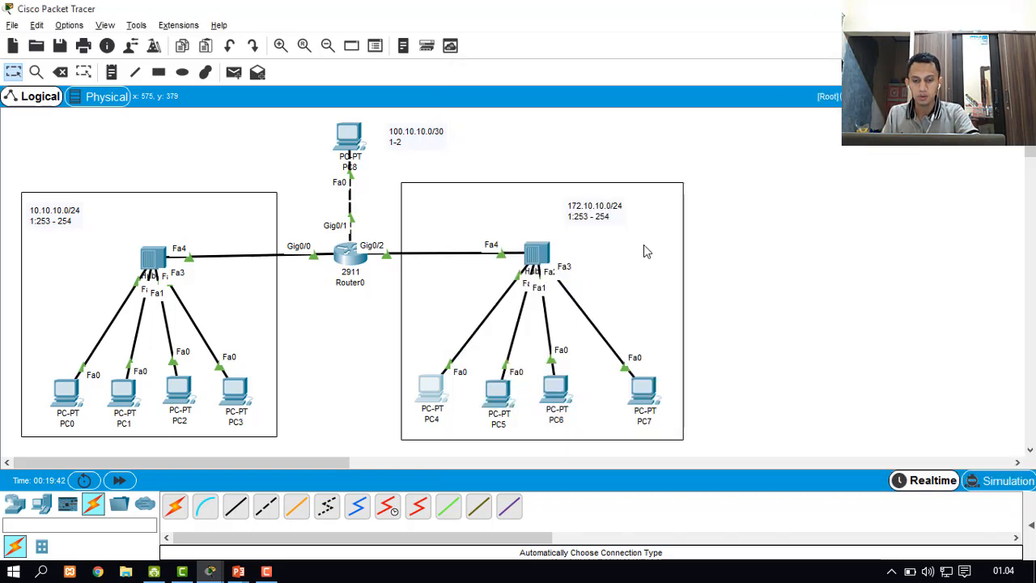
Request a DHCP address for PC5 with ipconfig /renew and highlight the default gateway value in the output
{"action": "left_click", "coordinate": [492, 397]}
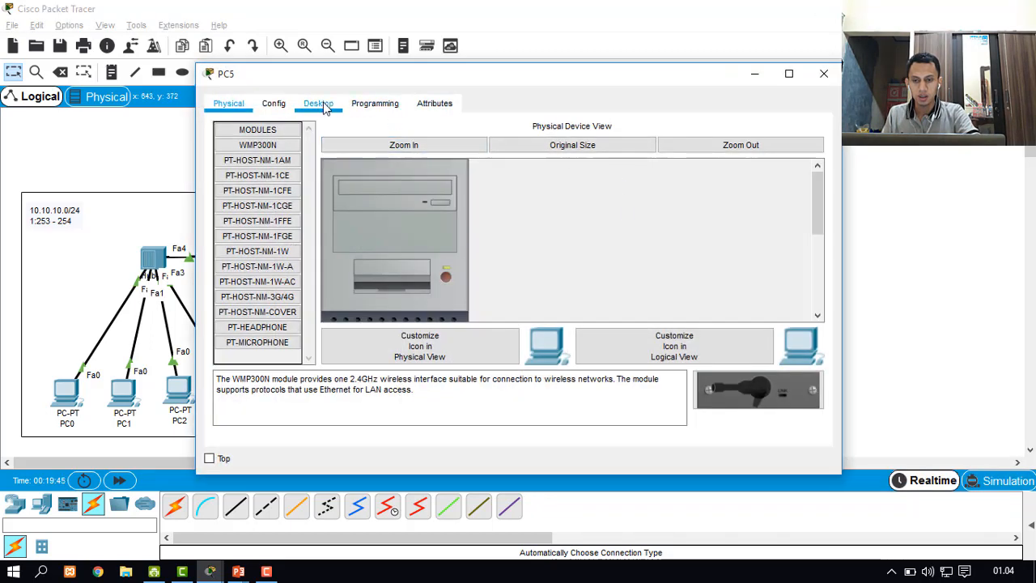
{"action": "left_click", "coordinate": [321, 103]}
{"action": "left_click", "coordinate": [615, 155]}
{"action": "type", "text": "ipc"}
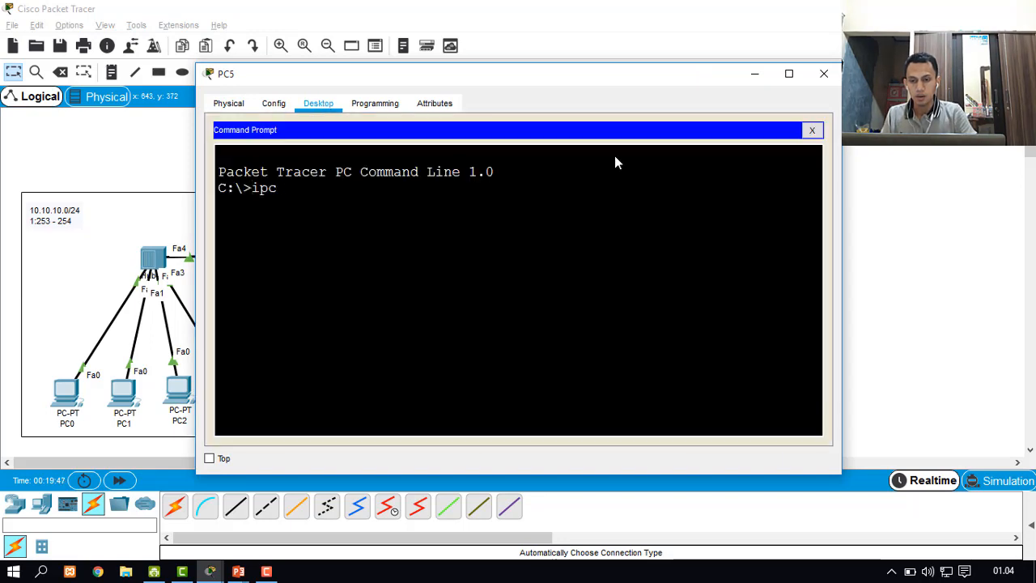
{"action": "type", "text": "onfig /re"}
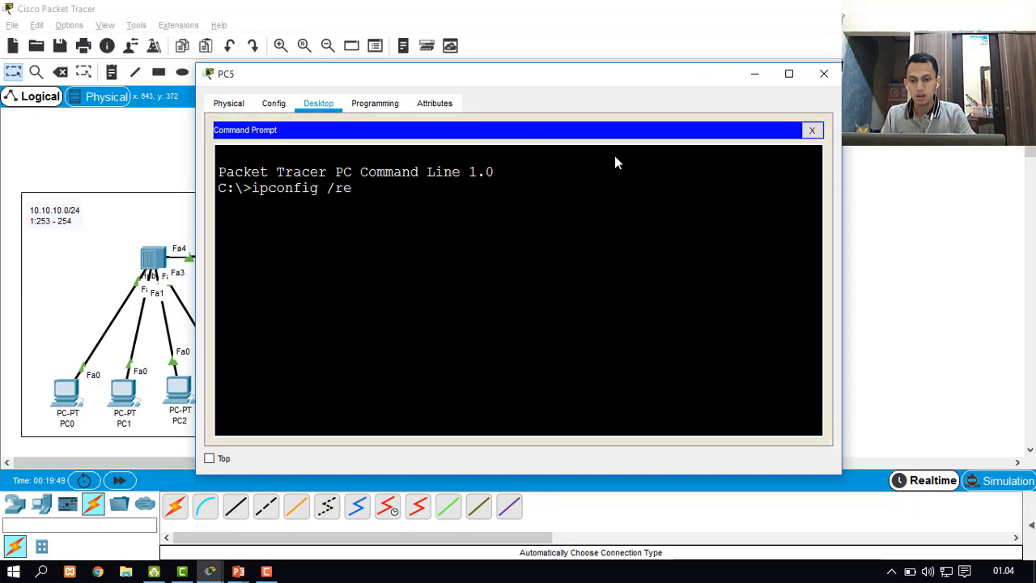
{"action": "type", "text": "new"}
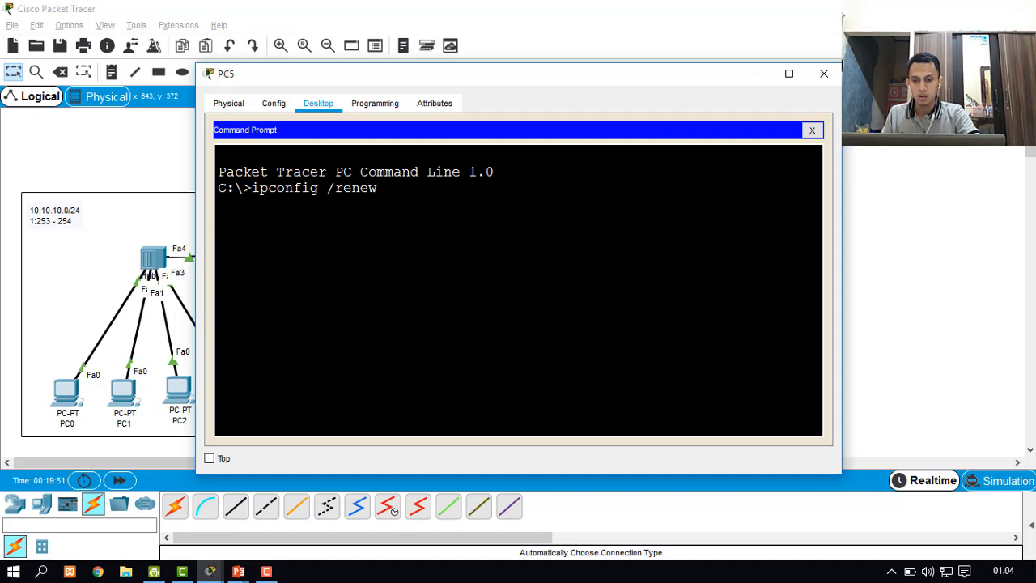
{"action": "key", "text": "Return"}
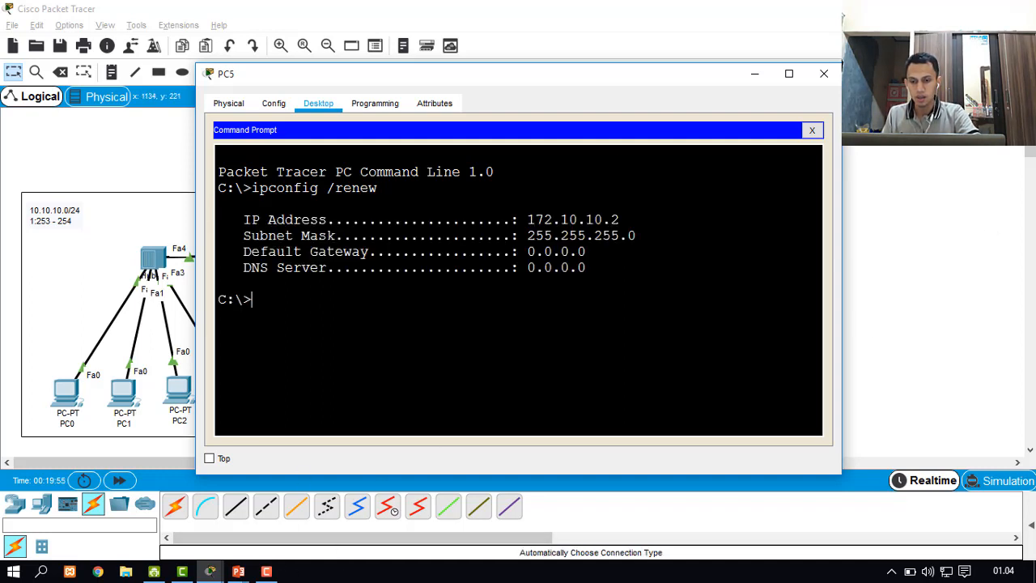
{"action": "left_click_drag", "start_coordinate": [527, 251], "coordinate": [586, 251]}
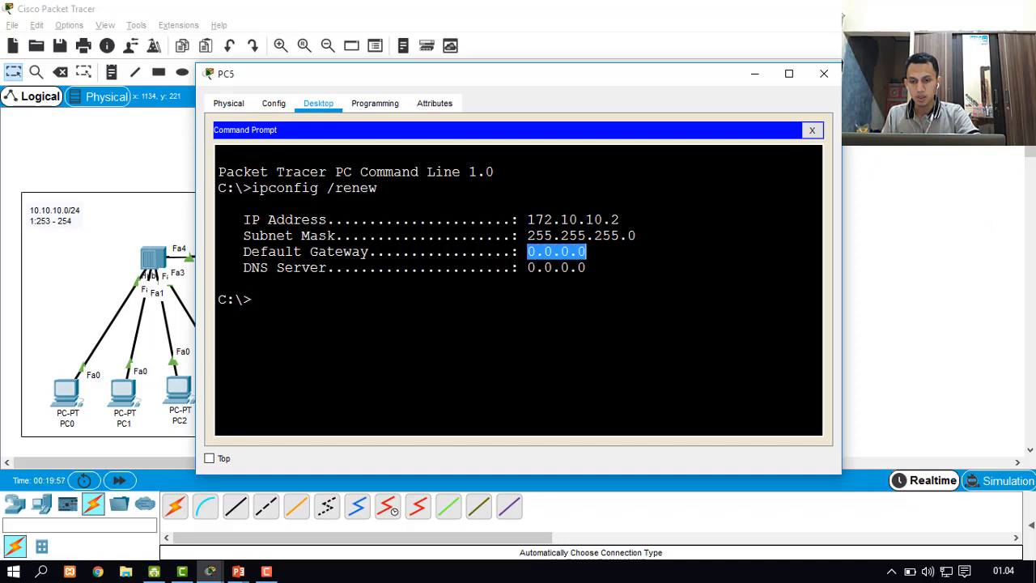
Return to Router0's CLI and reopen the DHCP configuration of the kampus2 pool
{"action": "mouse_move", "coordinate": [210, 571]}
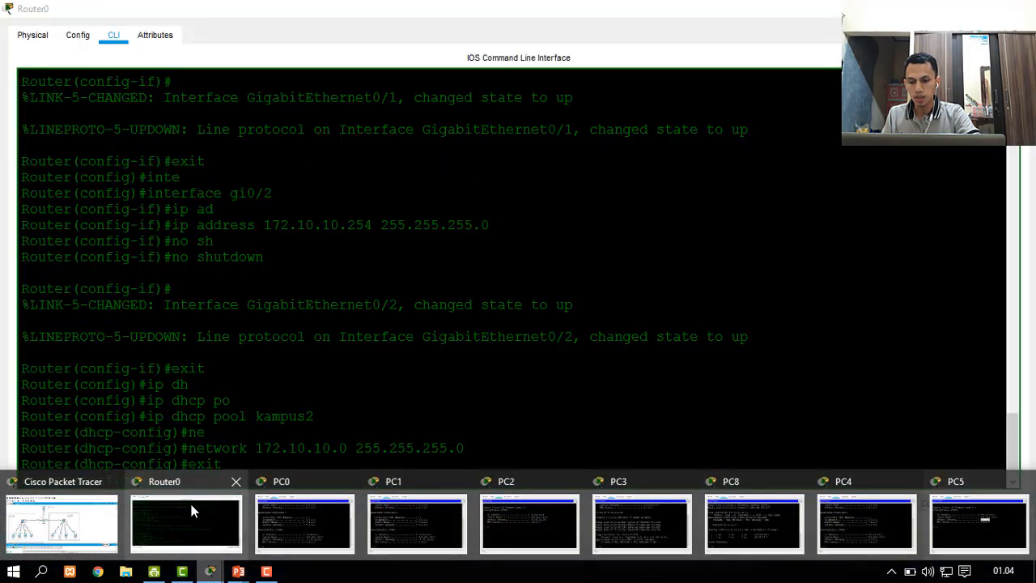
{"action": "left_click", "coordinate": [208, 503]}
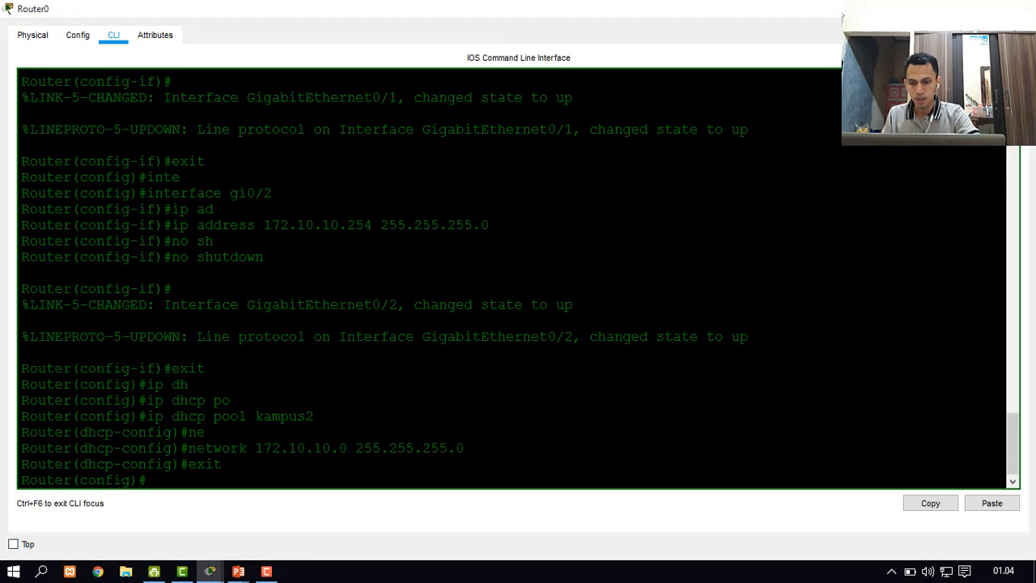
{"action": "mouse_move", "coordinate": [210, 572]}
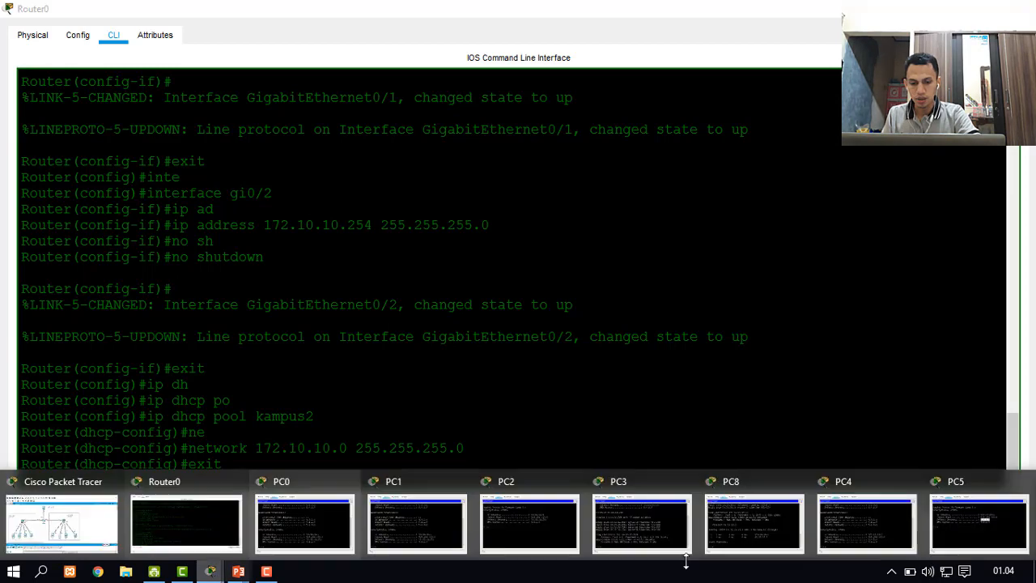
{"action": "mouse_move", "coordinate": [973, 538]}
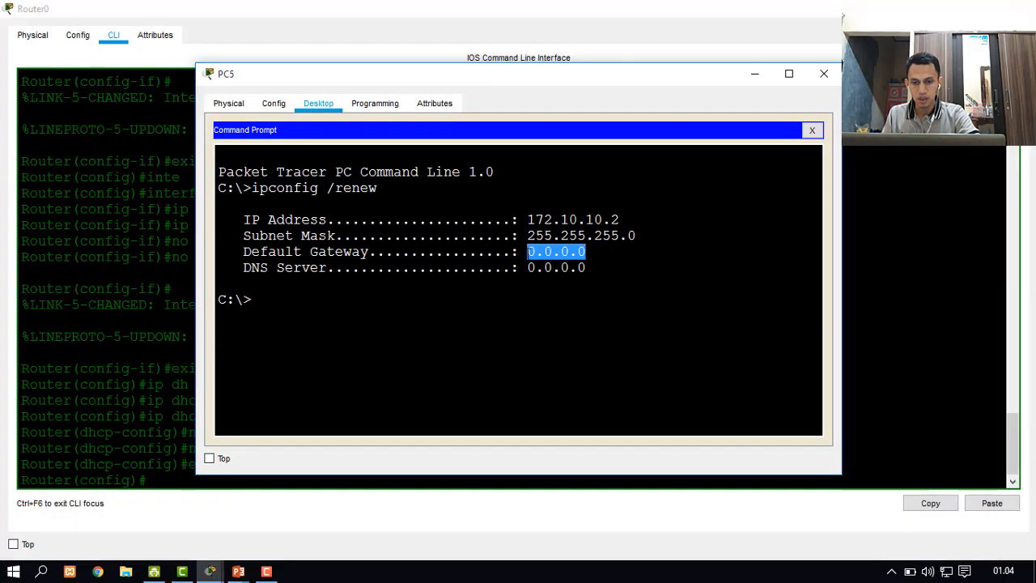
{"action": "left_click", "coordinate": [155, 433]}
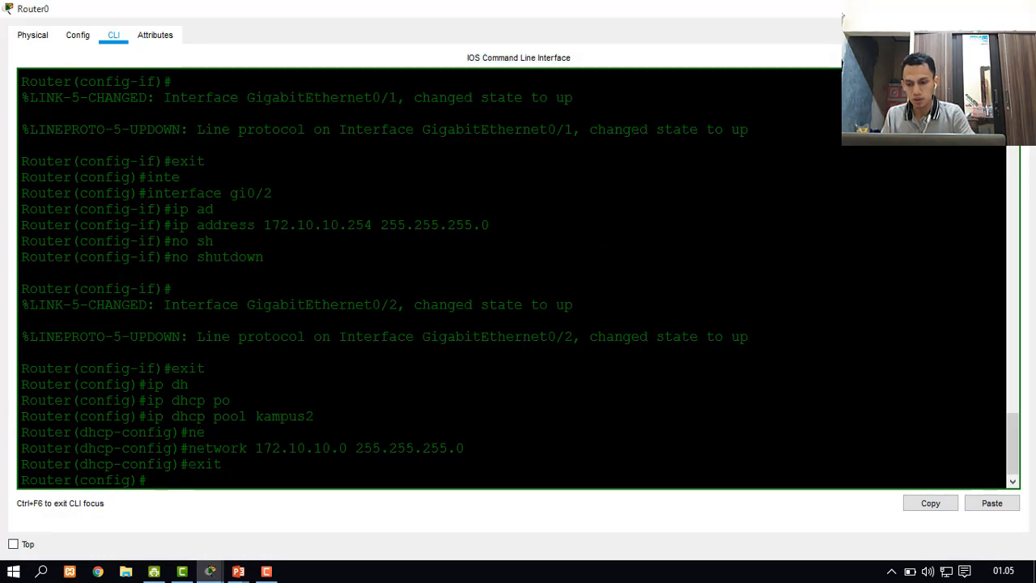
{"action": "type", "text": "ip dh"}
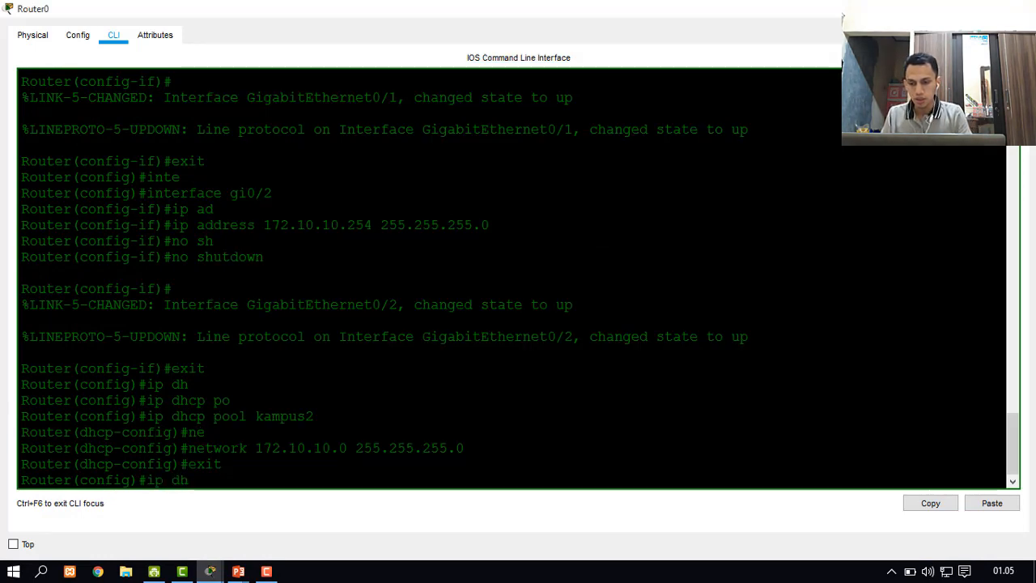
{"action": "key", "text": "Tab"}
{"action": "type", "text": "po"}
{"action": "key", "text": "Tab"}
{"action": "type", "text": "k"}
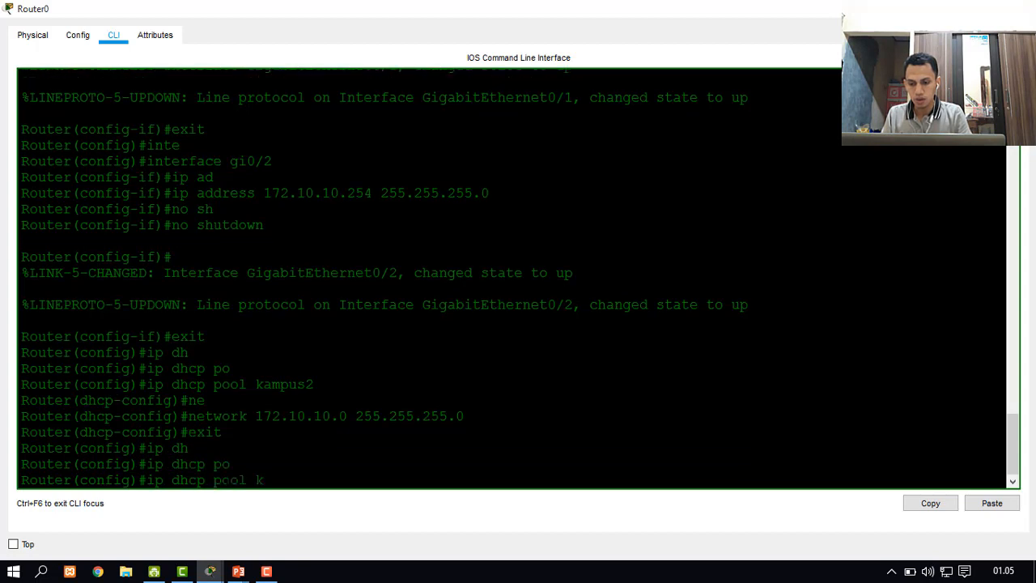
{"action": "type", "text": "ampus2"}
{"action": "key", "text": "Return"}
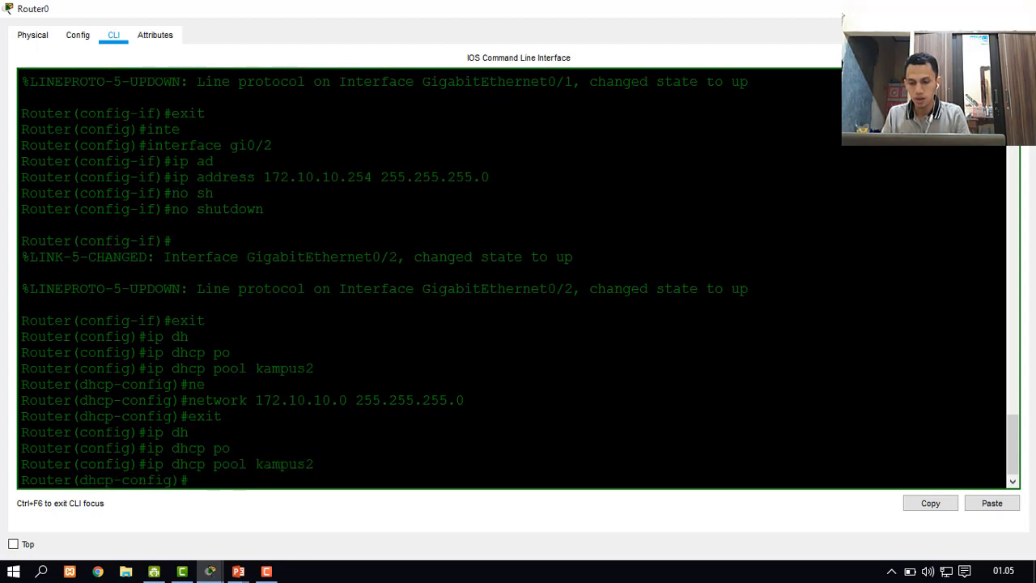
Set the kampus2 pool's default router to 172.10.10.254
{"action": "type", "text": "ip"}
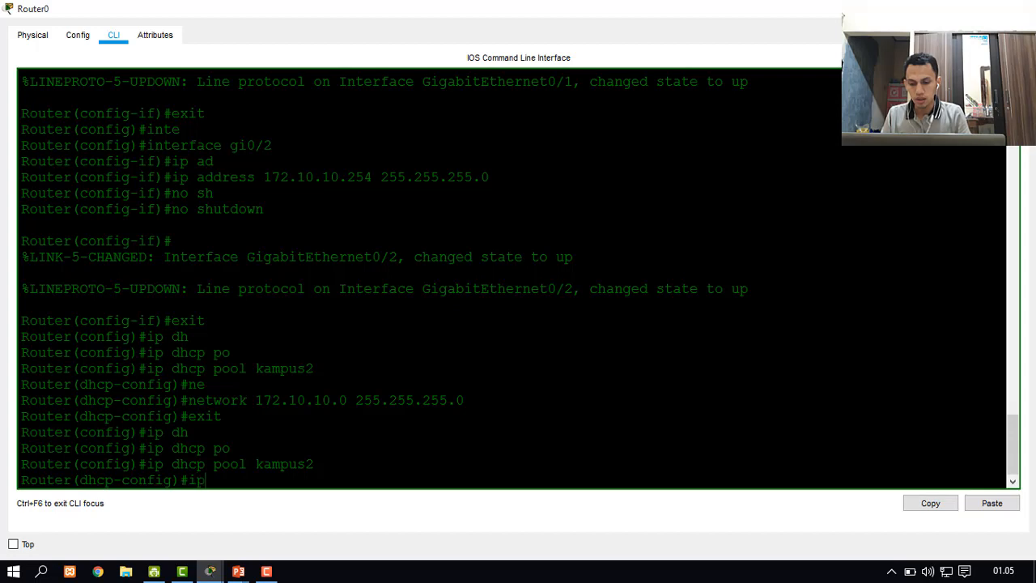
{"action": "type", "text": "e"}
{"action": "key", "text": "Tab"}
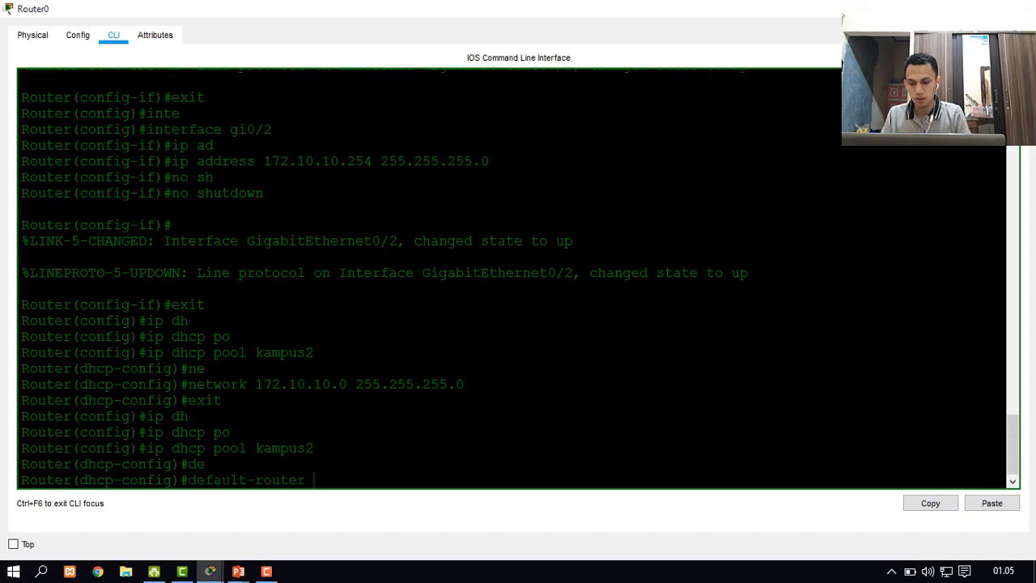
{"action": "type", "text": "172."}
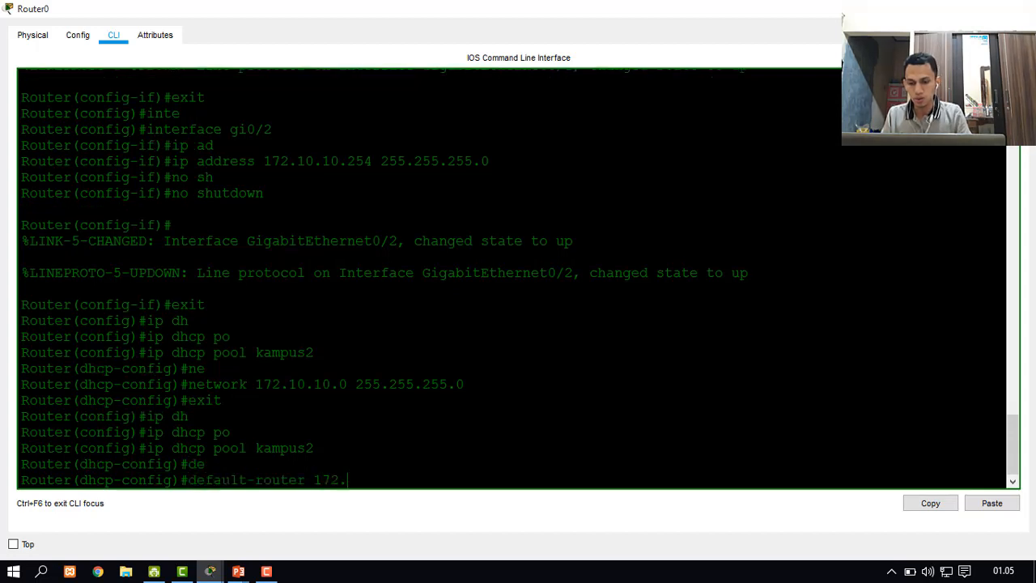
{"action": "type", "text": "10.10."}
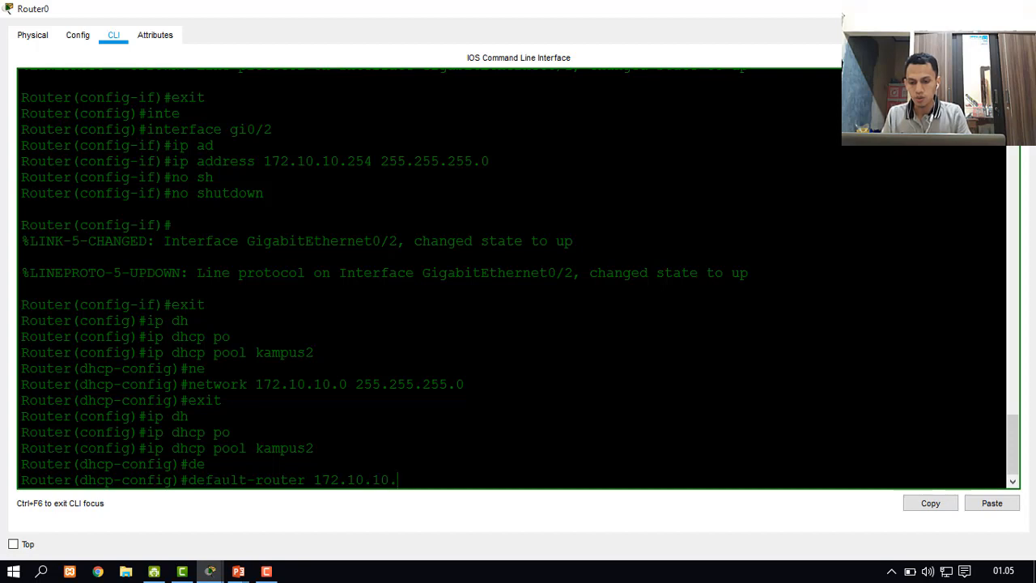
{"action": "type", "text": "254"}
{"action": "key", "text": "Return"}
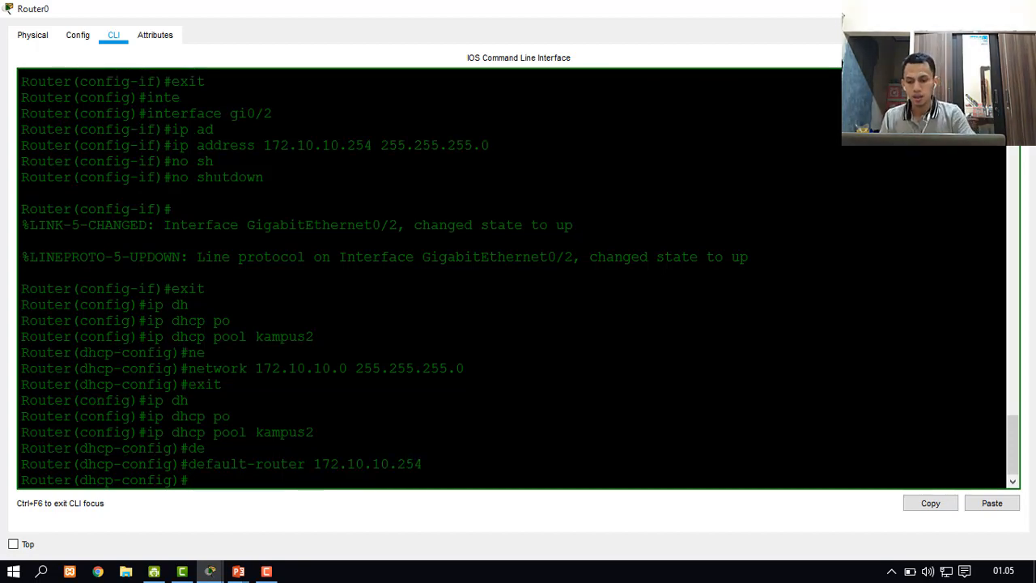
Exit the kampus2 pool configuration and save Router0's configuration to memory from global configuration mode
{"action": "type", "text": "exit"}
{"action": "key", "text": "Return"}
{"action": "type", "text": "do"}
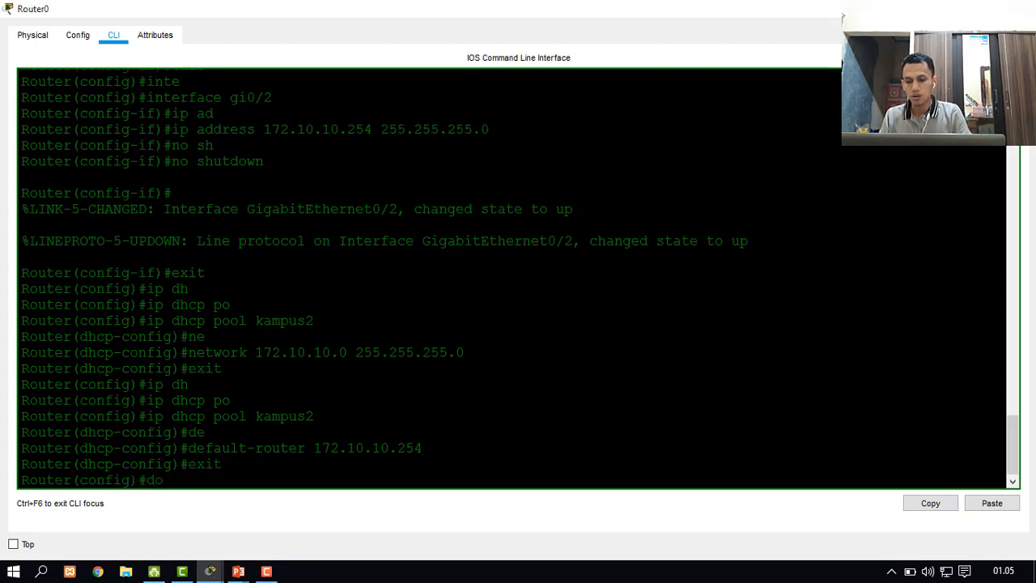
{"action": "type", "text": " wr"}
{"action": "key", "text": "Return"}
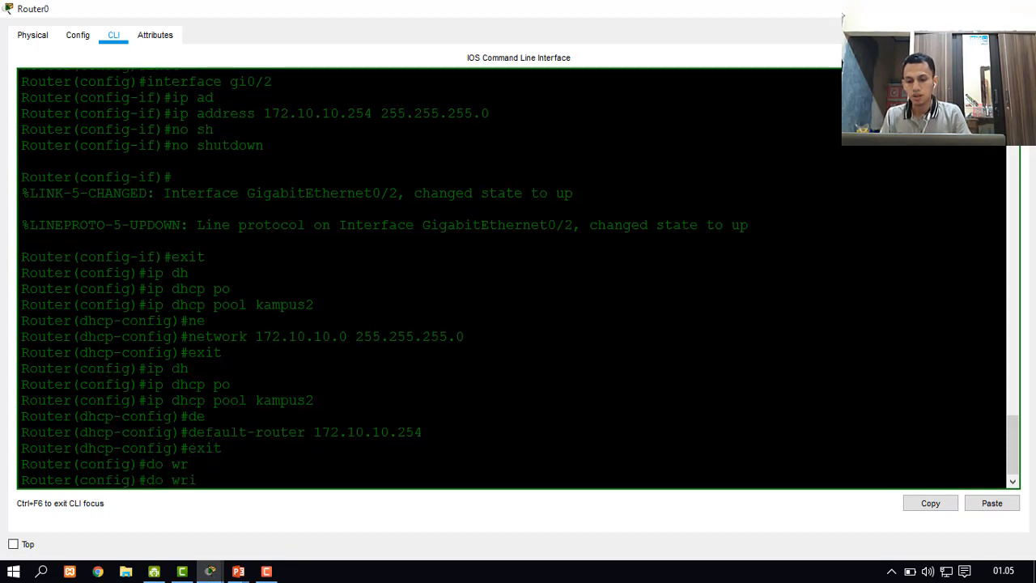
{"action": "type", "text": "te me"}
{"action": "key", "text": "Return"}
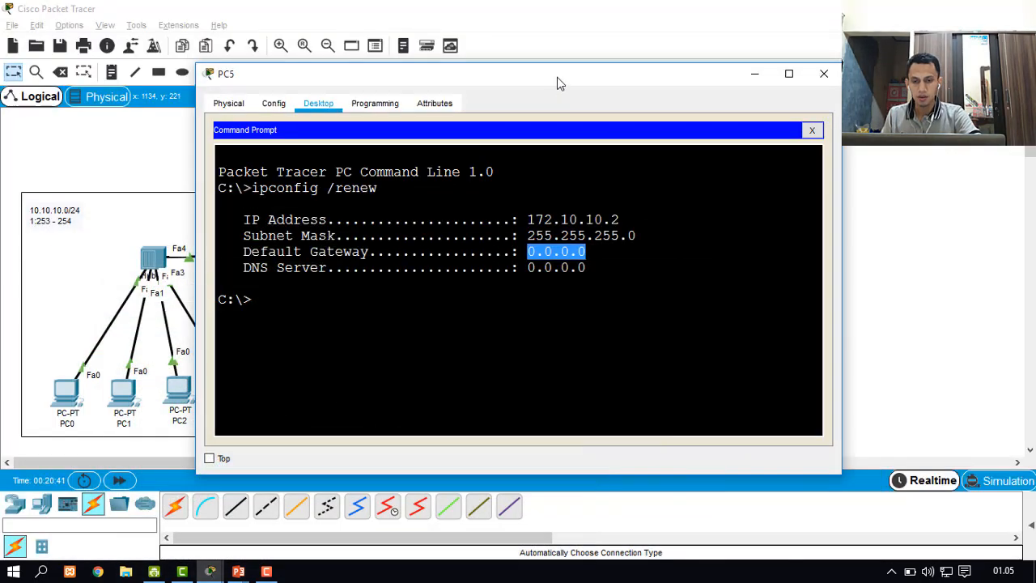
Move PC5's window aside to reach PC4 and check PC4's IP settings again with ipconfig
{"action": "left_click_drag", "start_coordinate": [561, 83], "coordinate": [735, 84]}
{"action": "left_click", "coordinate": [331, 351]}
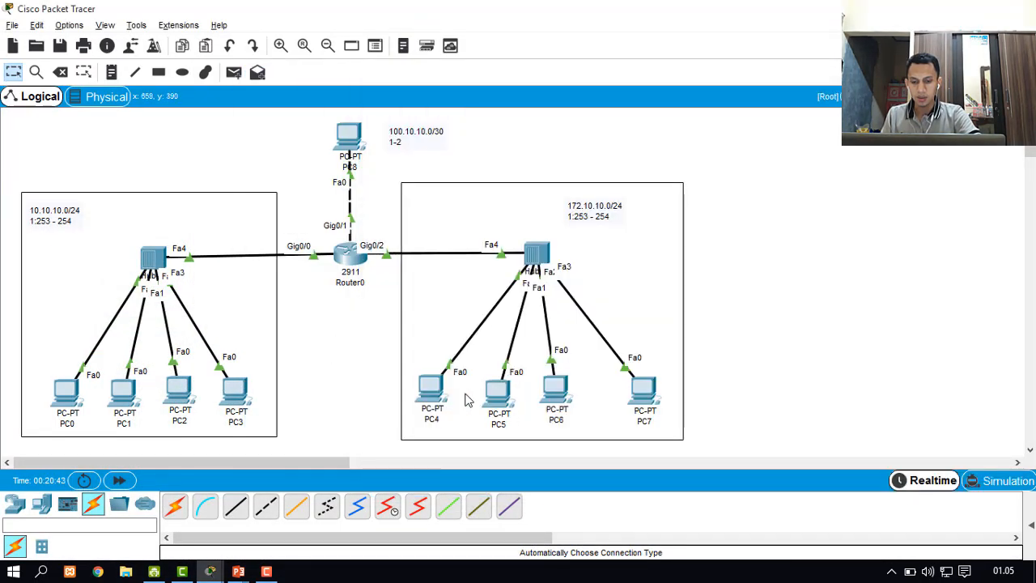
{"action": "left_click", "coordinate": [443, 397]}
{"action": "type", "text": "ipconfig"}
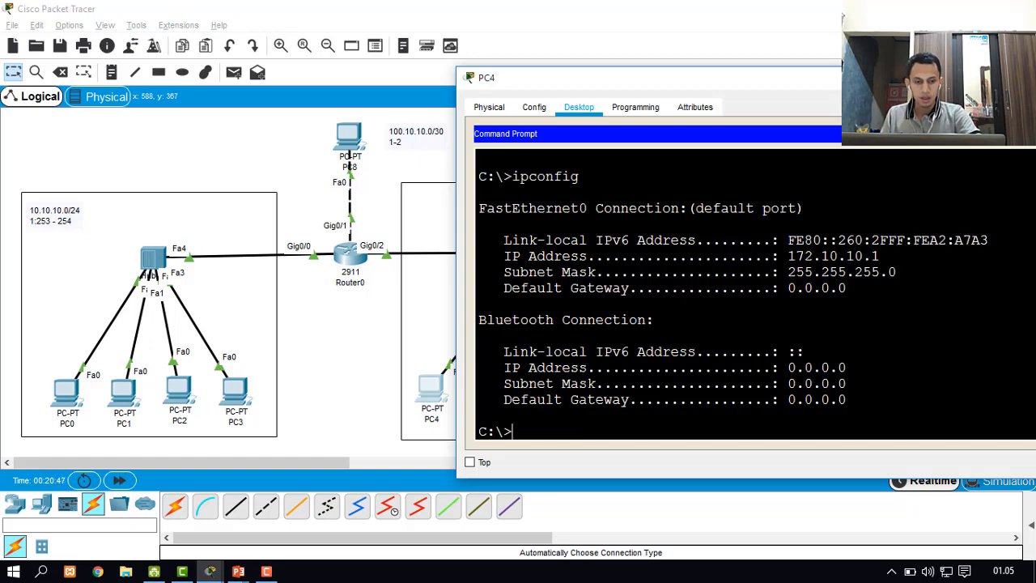
Renew PC4's DHCP lease with ipconfig /renew and highlight the default gateway value in the output
{"action": "key", "text": "Up"}
{"action": "type", "text": "/"}
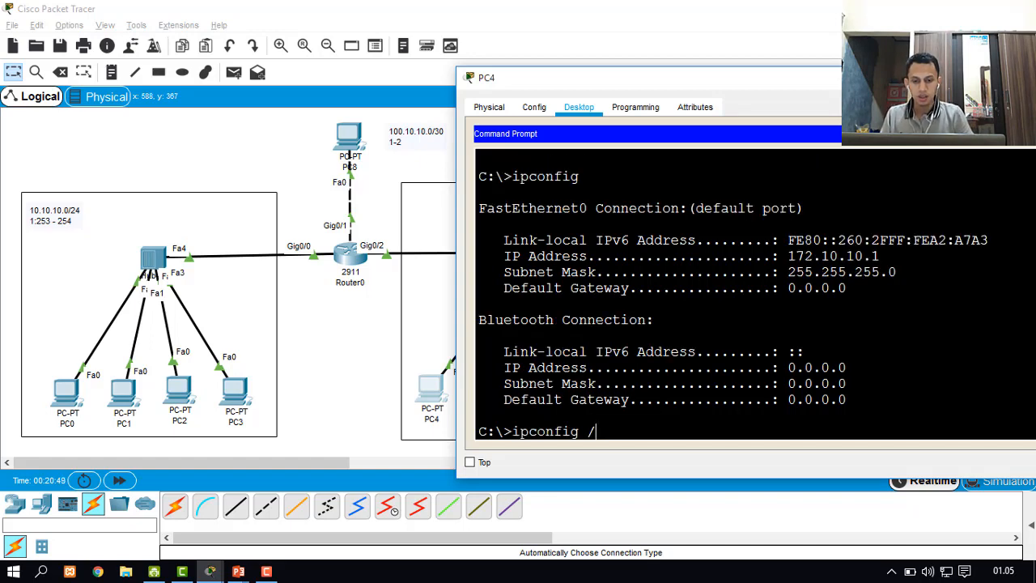
{"action": "type", "text": "renew"}
{"action": "key", "text": "Return"}
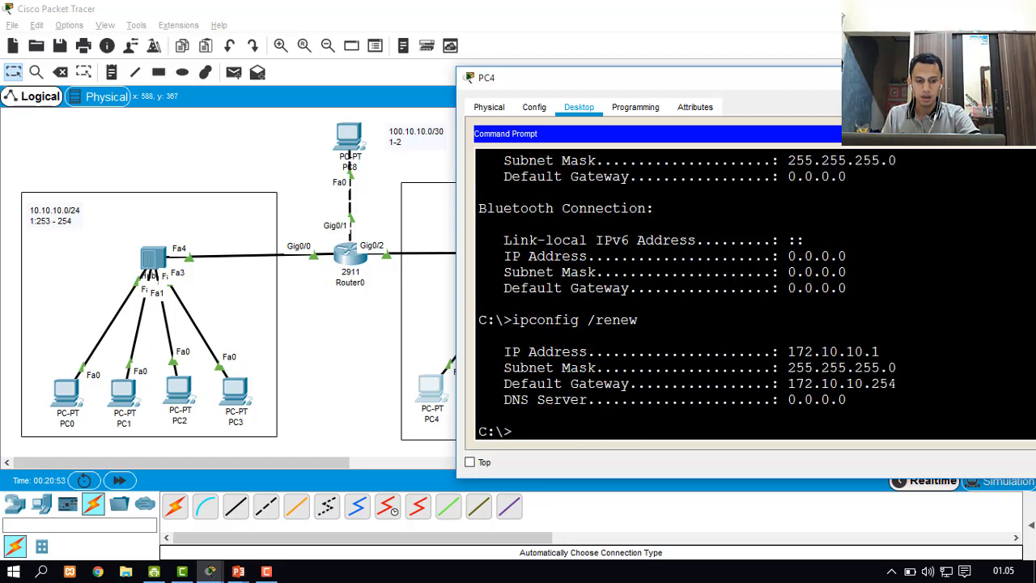
{"action": "left_click_drag", "start_coordinate": [898, 383], "coordinate": [797, 384]}
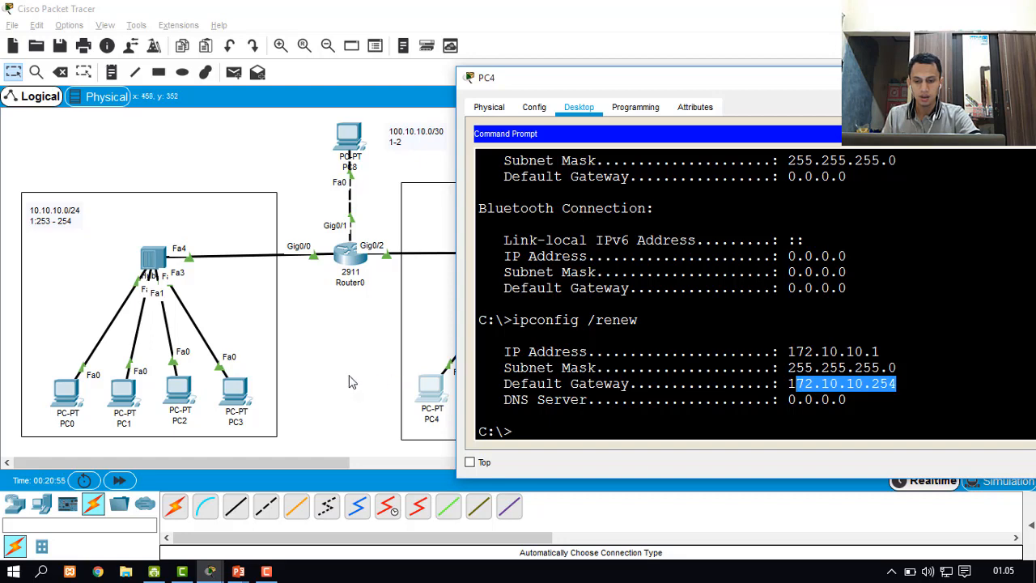
Renew PC5's DHCP lease with ipconfig /renew in its Command Prompt
{"action": "left_click", "coordinate": [350, 382]}
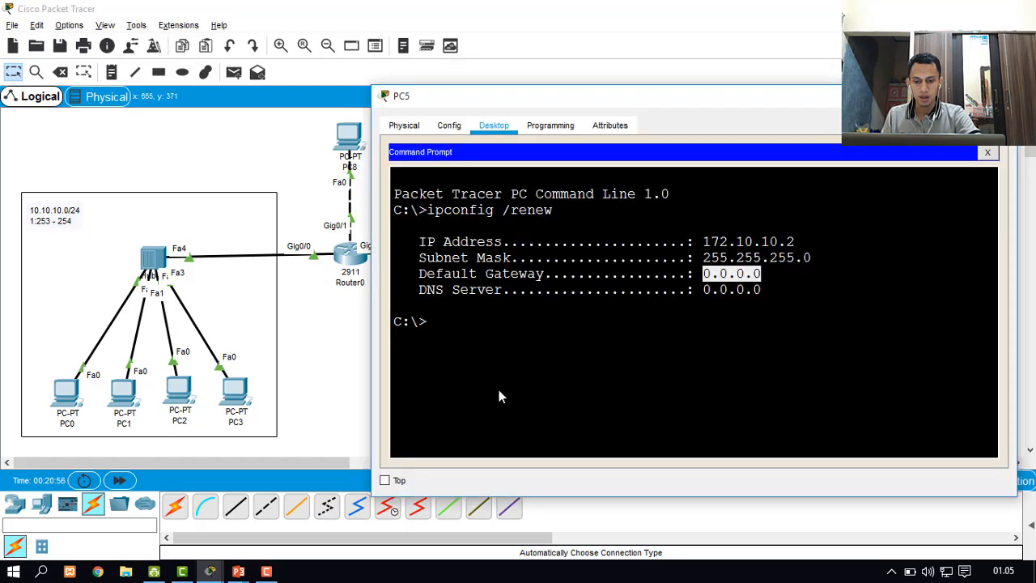
{"action": "left_click", "coordinate": [500, 392]}
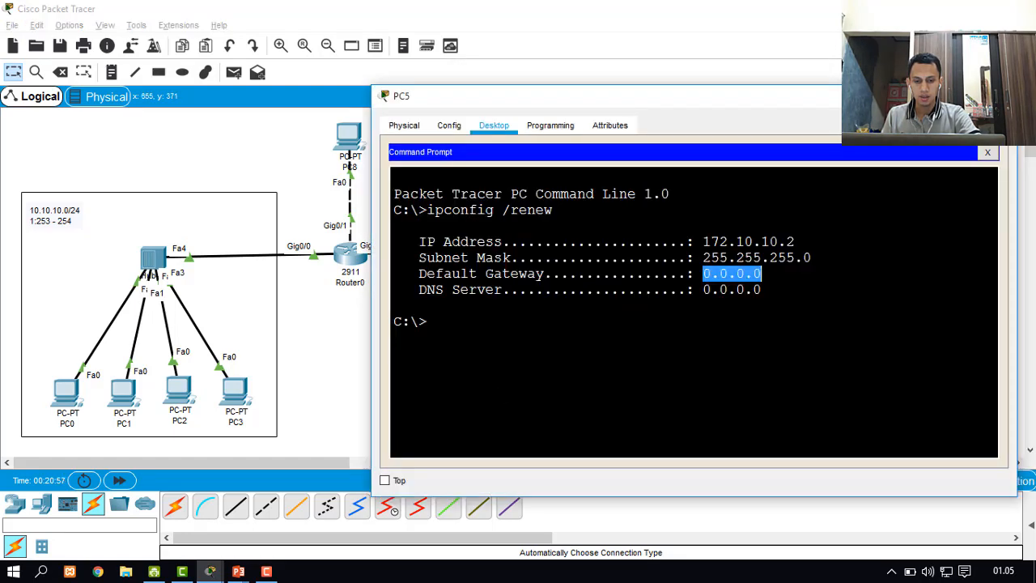
{"action": "key", "text": "Up"}
{"action": "key", "text": "BackSpace"}
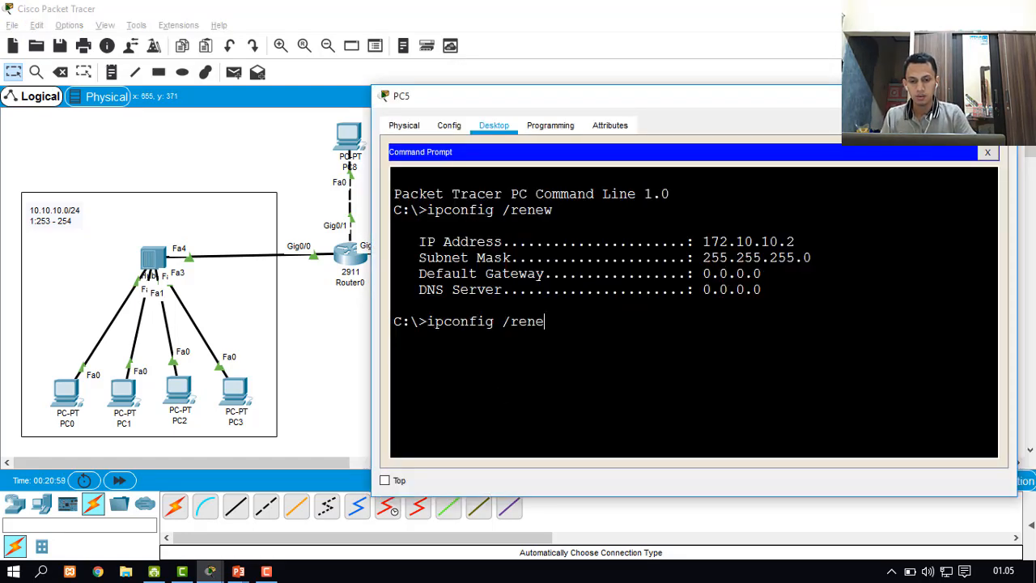
{"action": "type", "text": "w"}
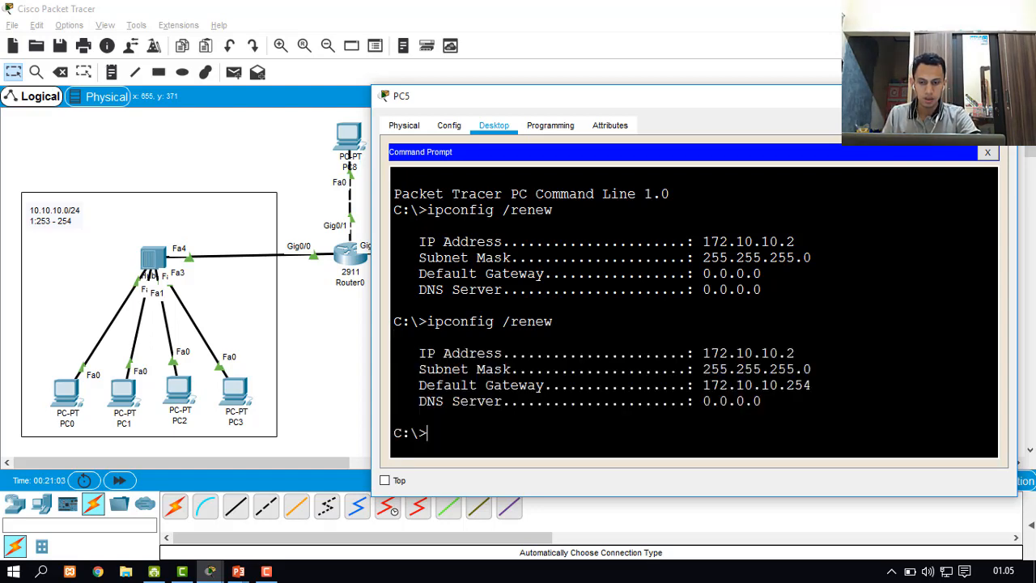
Open PC6's Command Prompt, request a DHCP address with ipconfig /renew and close PC6's window
{"action": "left_click", "coordinate": [313, 349]}
{"action": "left_click", "coordinate": [563, 395]}
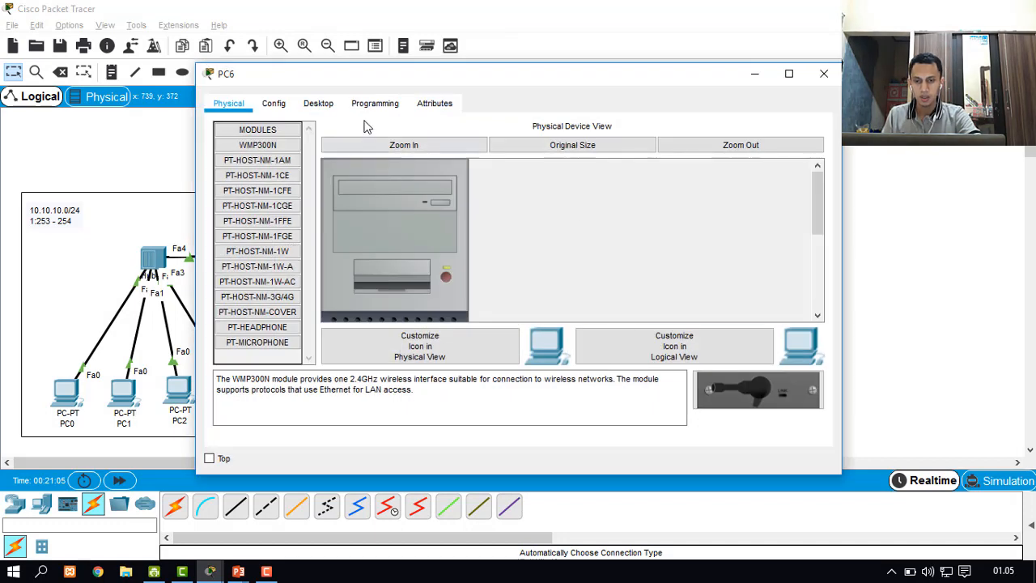
{"action": "left_click", "coordinate": [325, 105]}
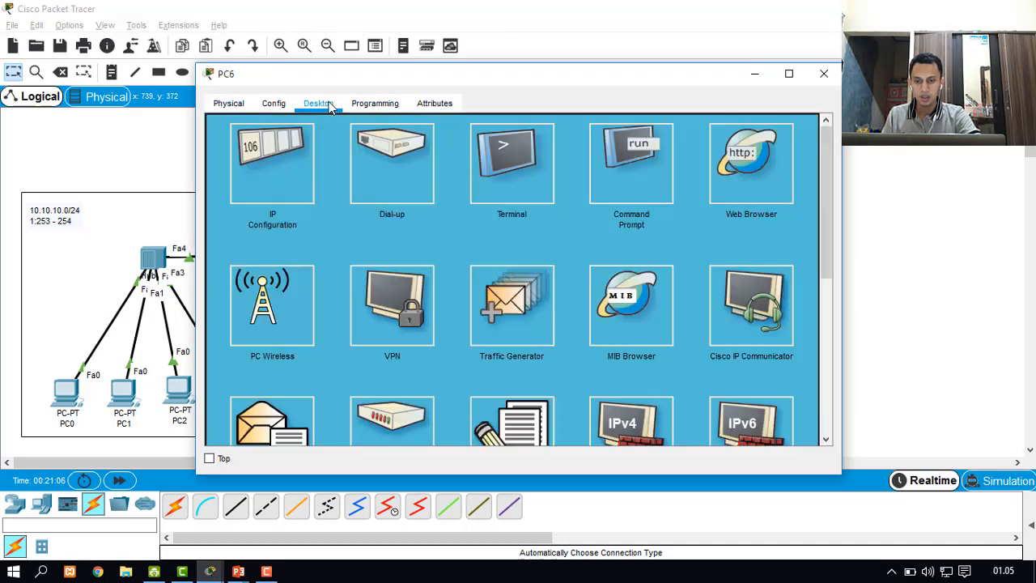
{"action": "left_click", "coordinate": [653, 188]}
{"action": "type", "text": "ipconfi"}
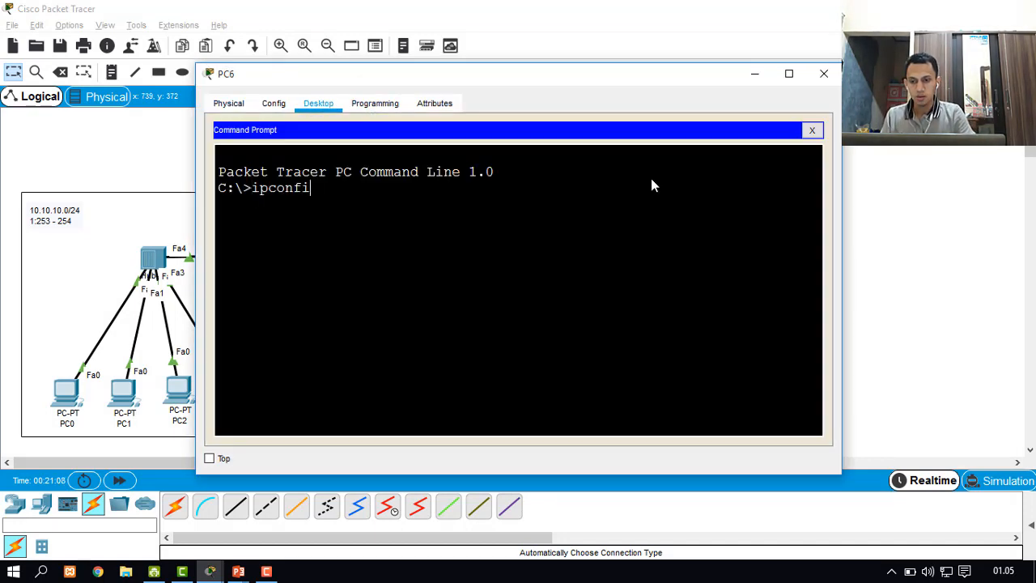
{"action": "type", "text": "g /renw"}
{"action": "key", "text": "BackSpace"}
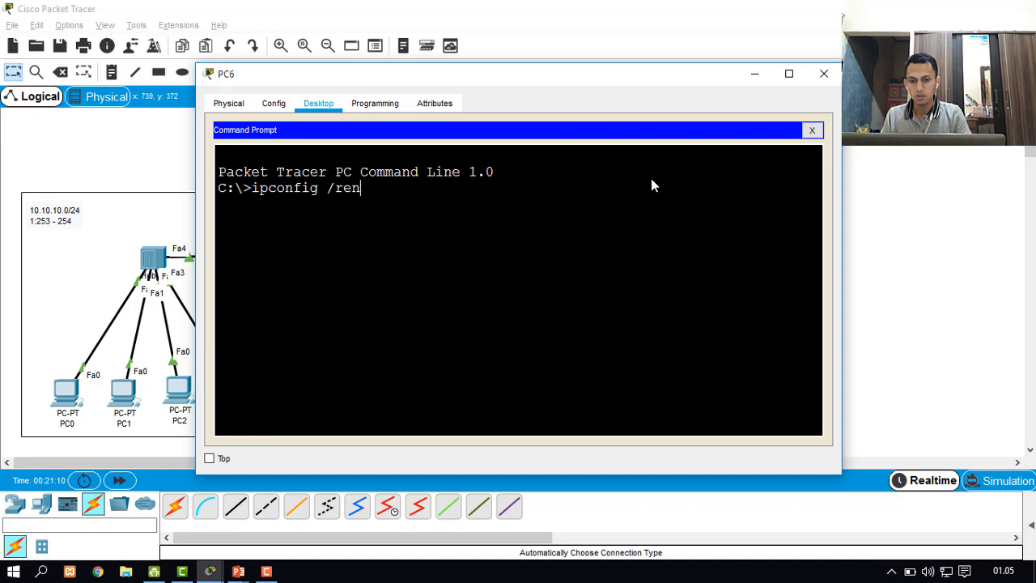
{"action": "type", "text": "ew"}
{"action": "key", "text": "Return"}
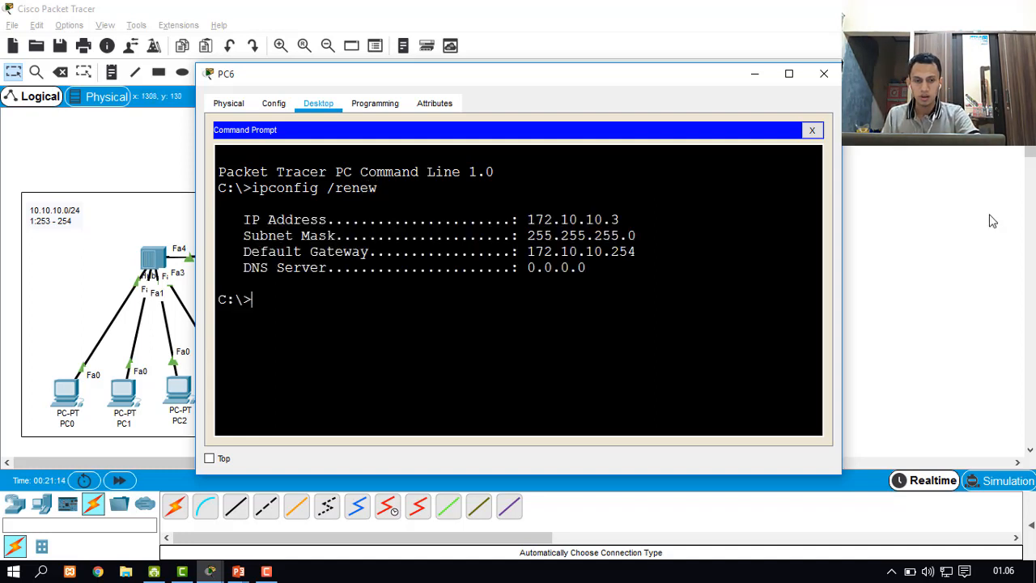
{"action": "left_click", "coordinate": [825, 74]}
Open PC7's Command Prompt and request a DHCP address with ipconfig /renew
{"action": "left_click", "coordinate": [645, 391]}
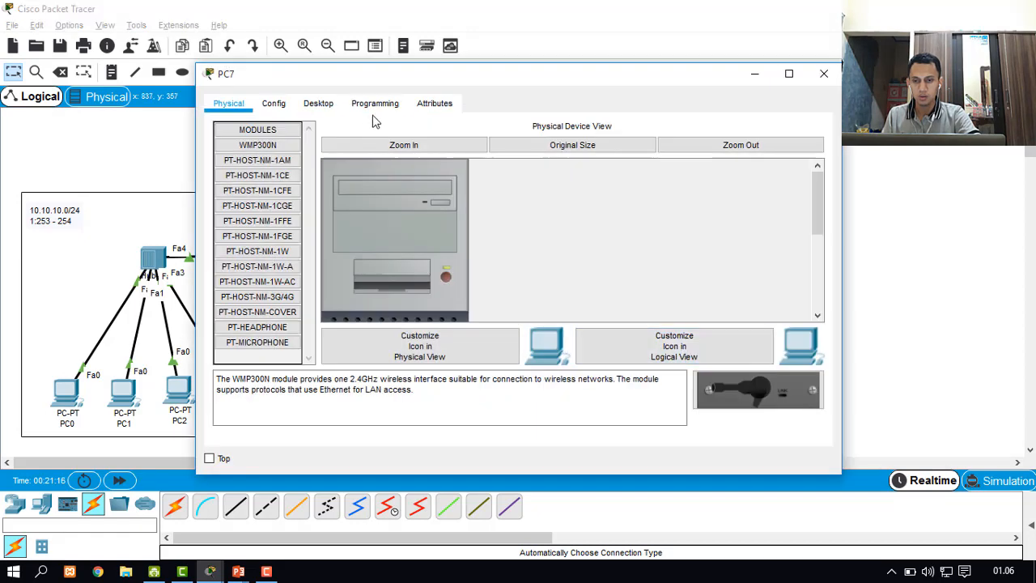
{"action": "left_click", "coordinate": [320, 104]}
{"action": "left_click", "coordinate": [636, 165]}
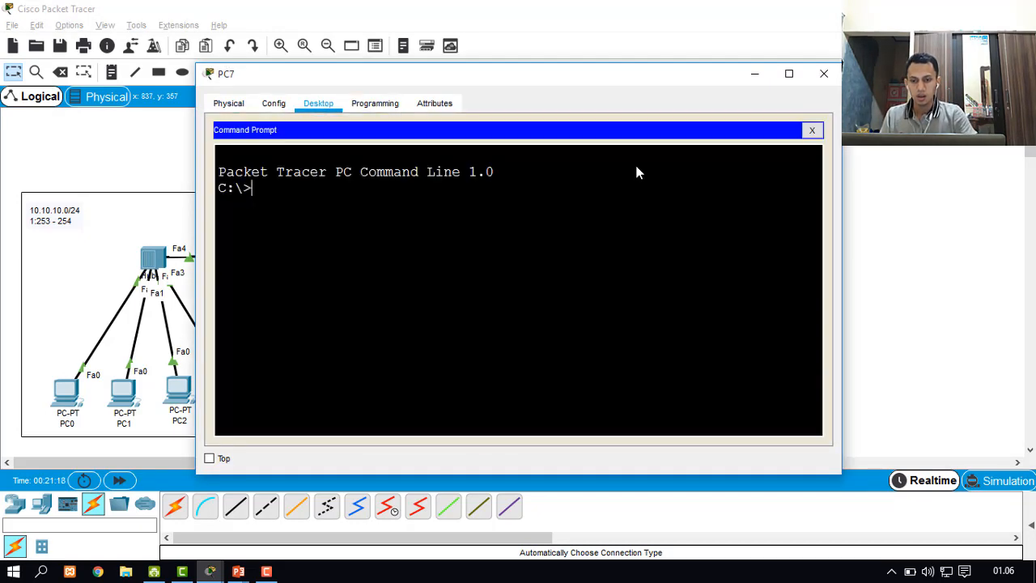
{"action": "type", "text": "ipconfig /renew"}
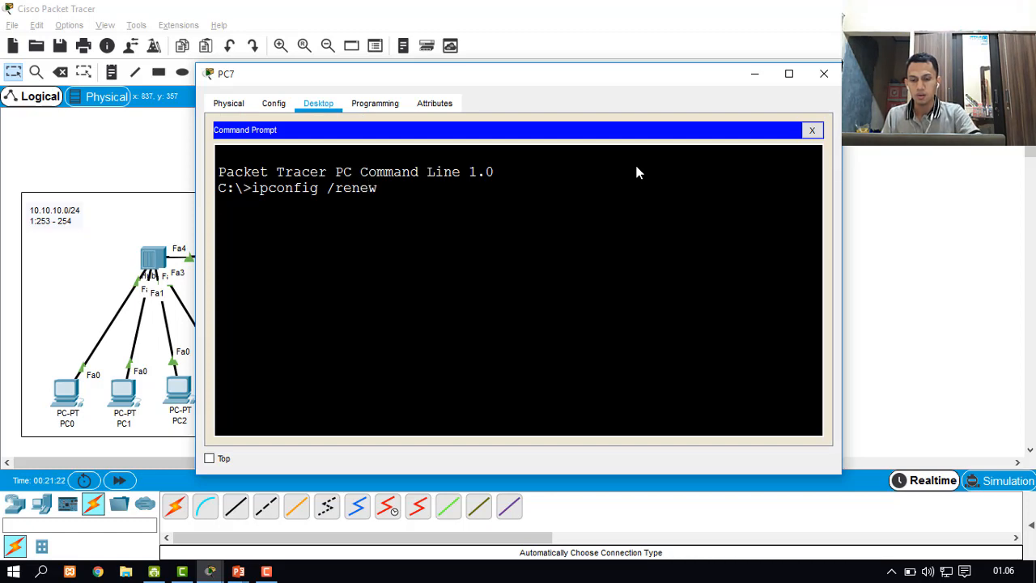
{"action": "key", "text": "Return"}
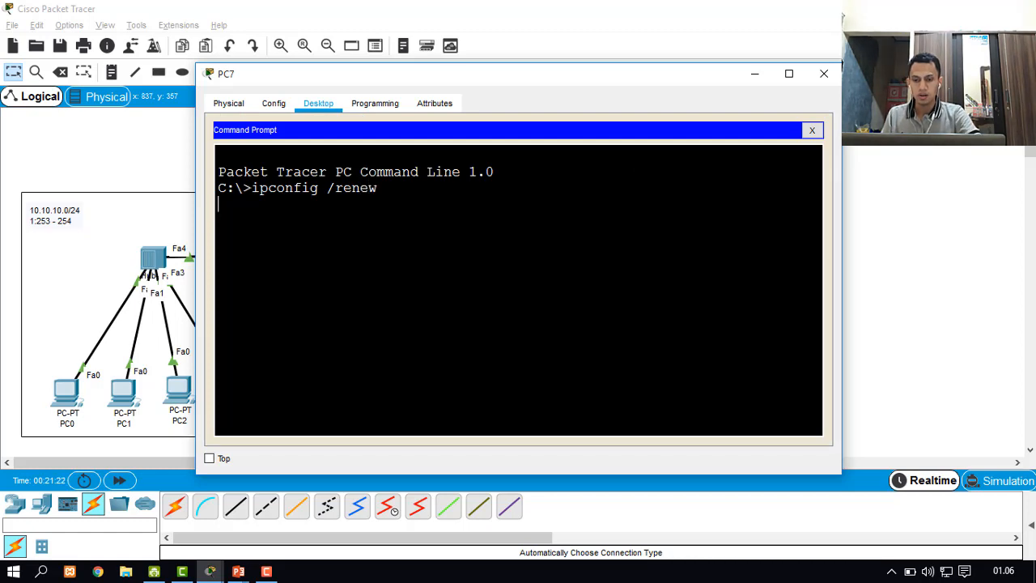
Move PC7's window aside to expose the topology and ping PC8 at 100.10.10.1 from its Command Prompt
{"action": "left_click_drag", "start_coordinate": [502, 87], "coordinate": [855, 110]}
{"action": "type", "text": "p"}
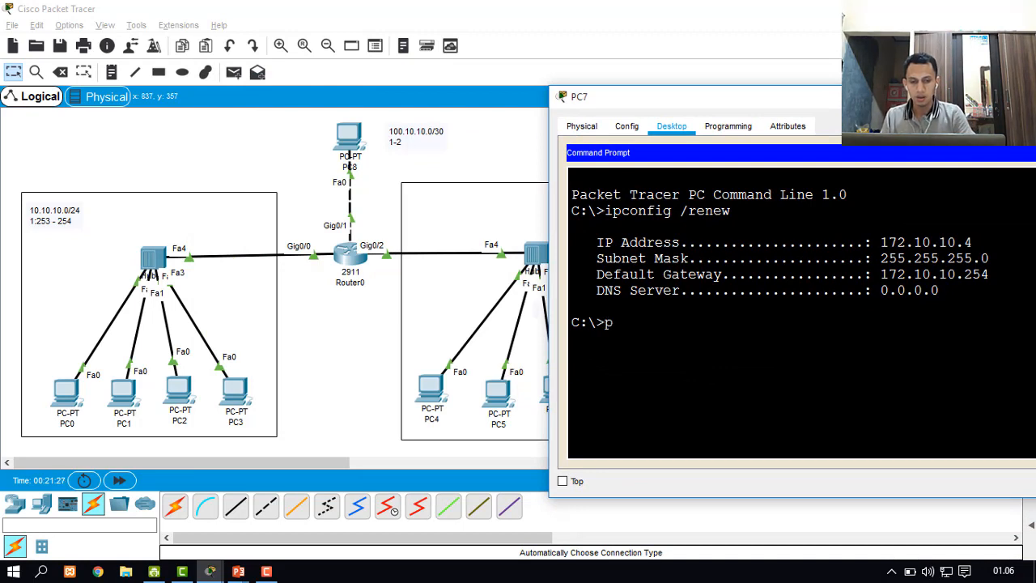
{"action": "type", "text": "ing 100."}
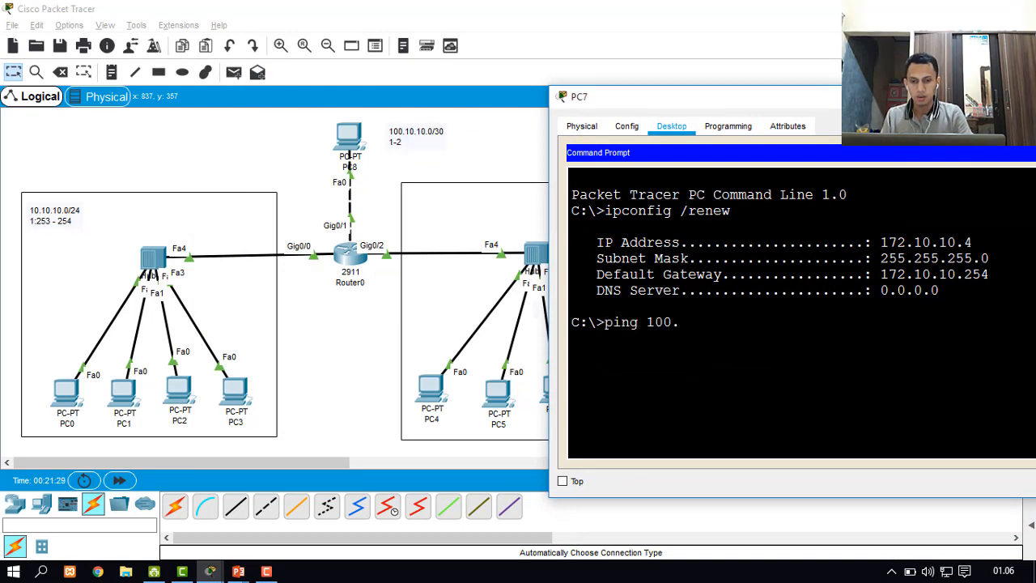
{"action": "type", "text": "10.10.1"}
{"action": "key", "text": "Return"}
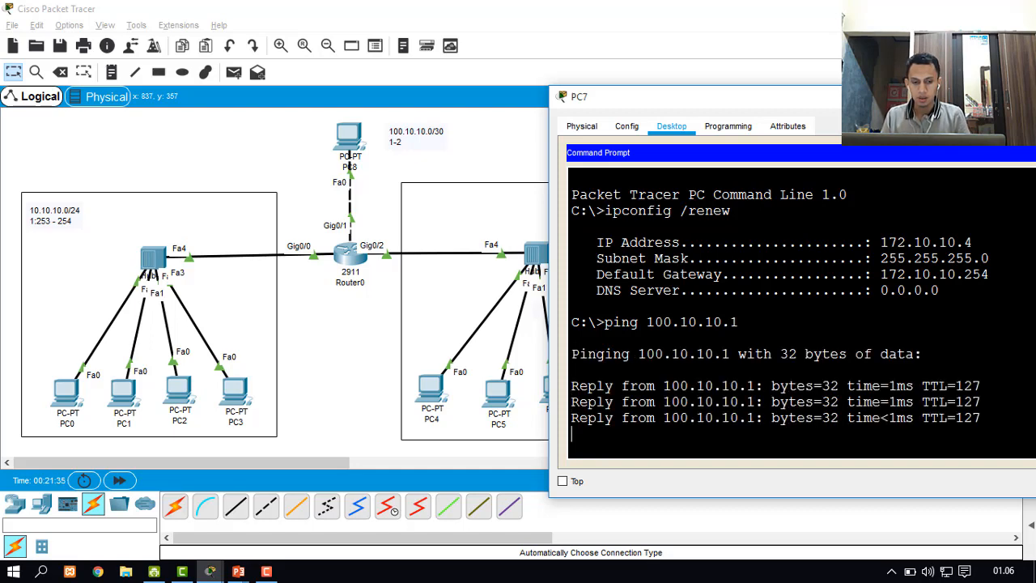
Ping 10.10.10.1 in the first network from PC7's Command Prompt
{"action": "key", "text": "Up"}
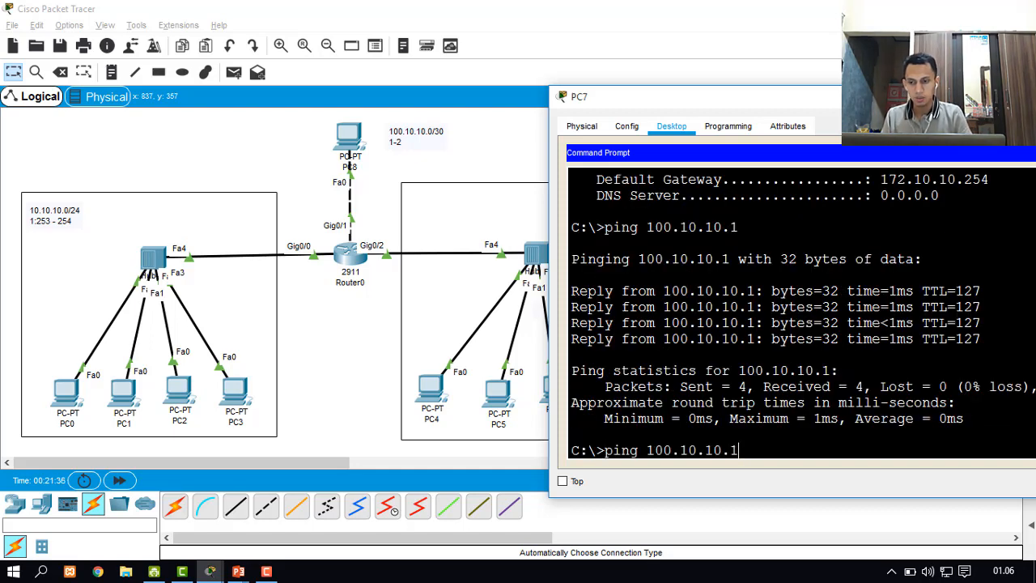
{"action": "key", "text": "BackSpace"}
{"action": "key", "text": "BackSpace"}
{"action": "key", "text": "BackSpace"}
{"action": "key", "text": "BackSpace"}
{"action": "key", "text": "BackSpace"}
{"action": "key", "text": "BackSpace"}
{"action": "key", "text": "BackSpace"}
{"action": "key", "text": "BackSpace"}
{"action": "key", "text": "BackSpace"}
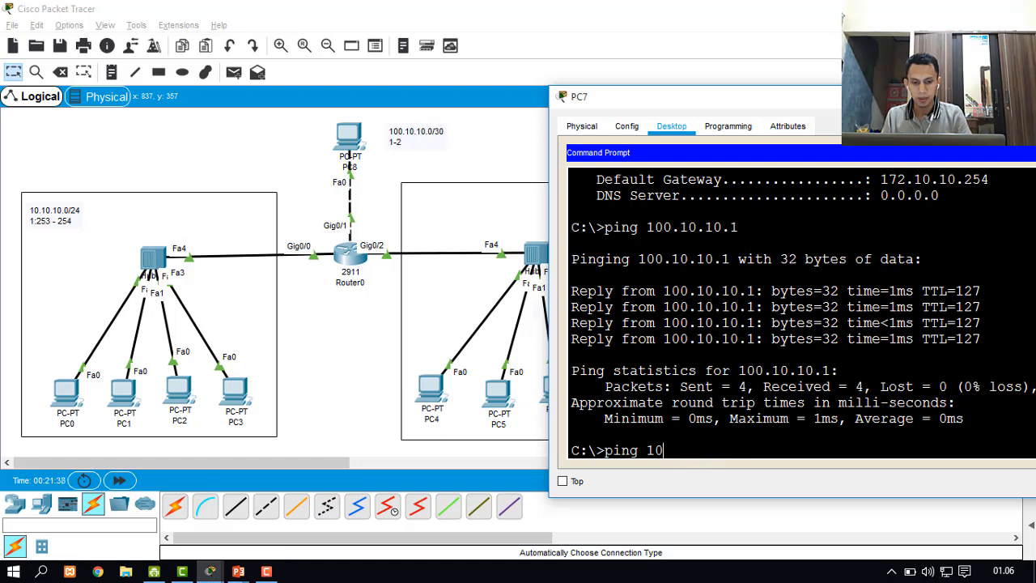
{"action": "key", "text": "BackSpace"}
{"action": "type", "text": "0.1"}
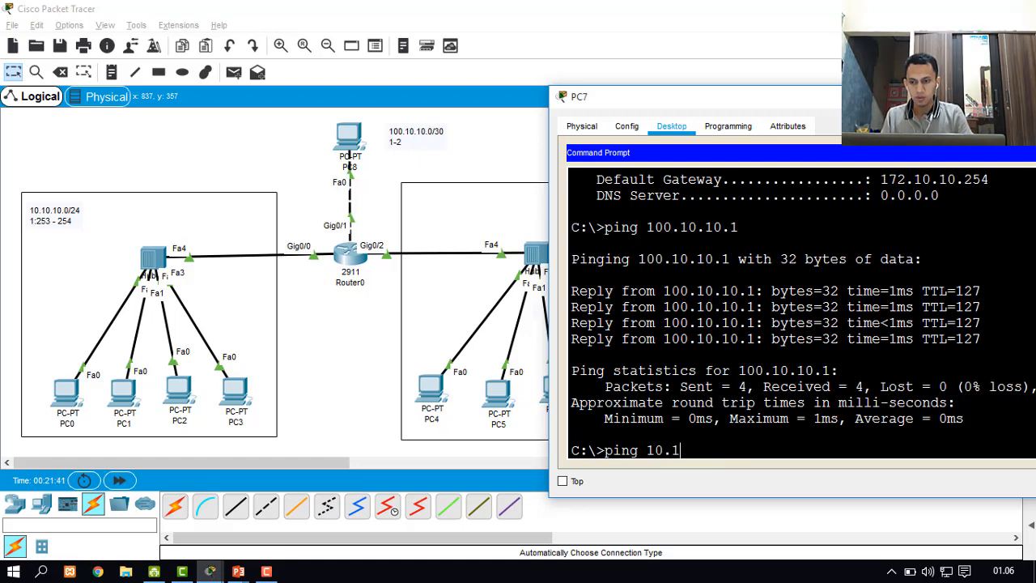
{"action": "type", "text": "0.10.1"}
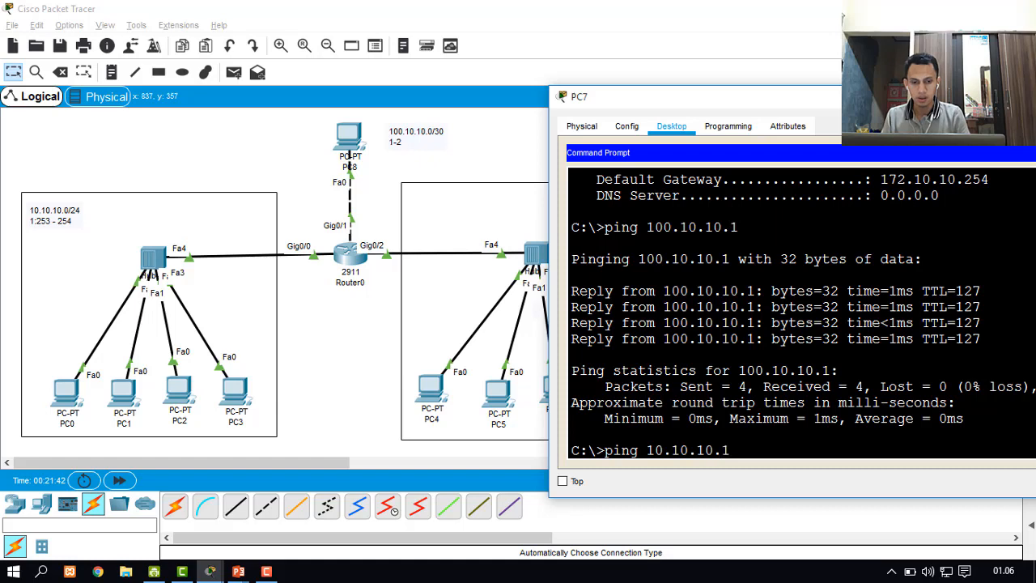
{"action": "key", "text": "Return"}
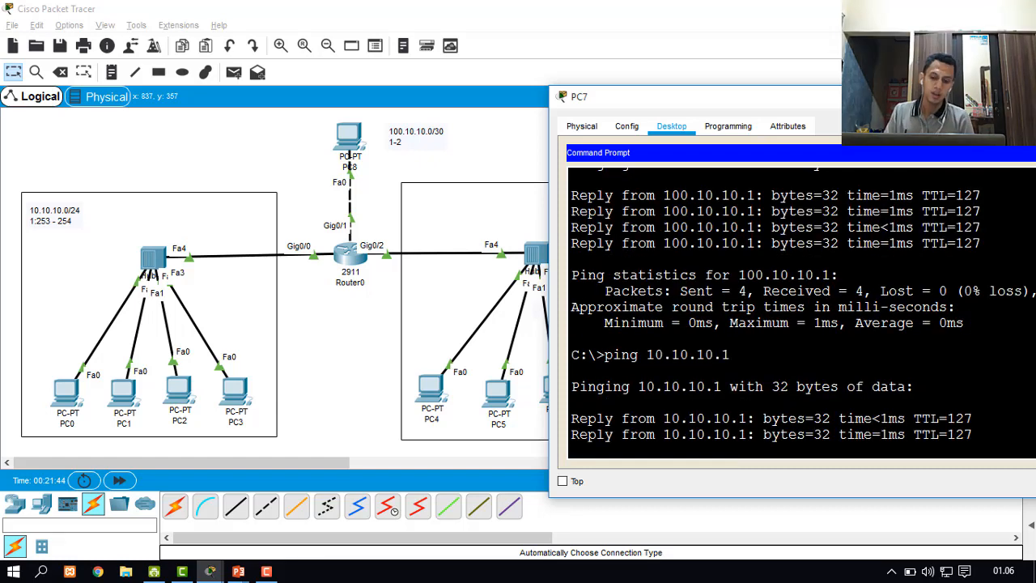
Trace the route from PC7 to 100.10.10.1 with tracert
{"action": "type", "text": "tracert"}
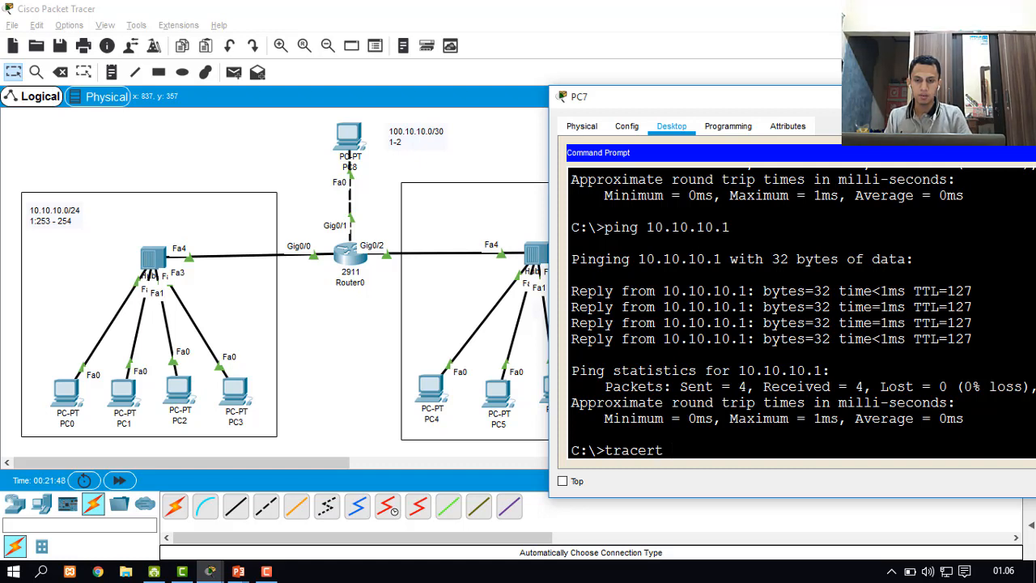
{"action": "type", "text": " 100.10.10."}
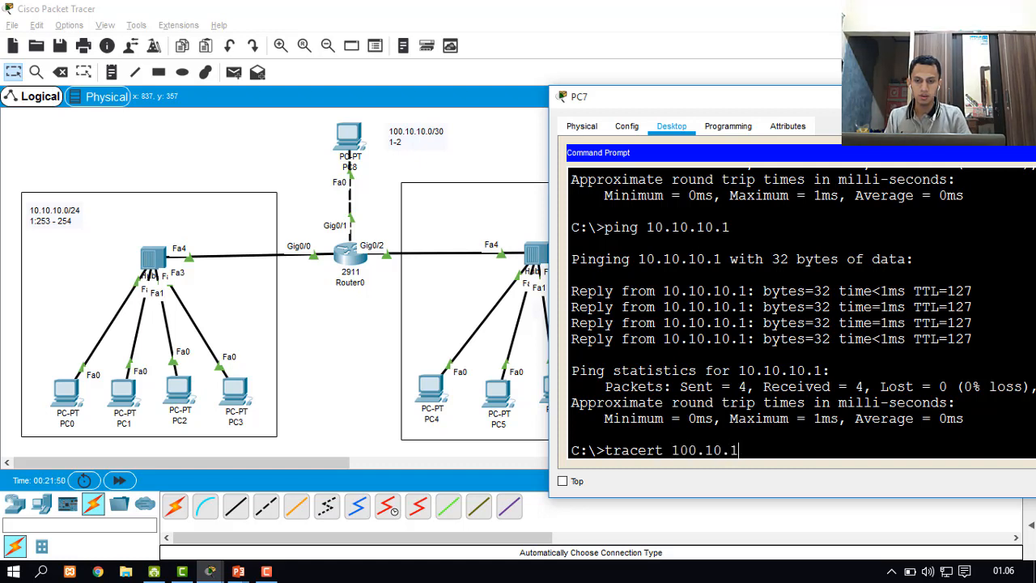
{"action": "type", "text": "1"}
{"action": "key", "text": "Return"}
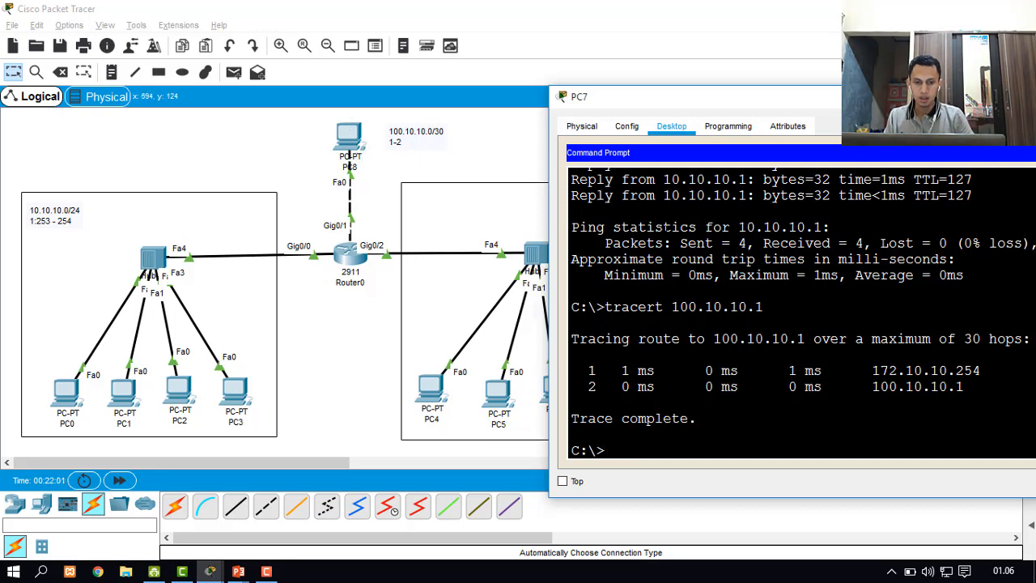
Trace the route from PC7 to 10.10.10.1 with tracert, close PC7's window and clear the selection
{"action": "key", "text": "Up"}
{"action": "key", "text": "BackSpace"}
{"action": "key", "text": "BackSpace"}
{"action": "key", "text": "BackSpace"}
{"action": "key", "text": "BackSpace"}
{"action": "key", "text": "BackSpace"}
{"action": "key", "text": "BackSpace"}
{"action": "key", "text": "BackSpace"}
{"action": "key", "text": "BackSpace"}
{"action": "key", "text": "BackSpace"}
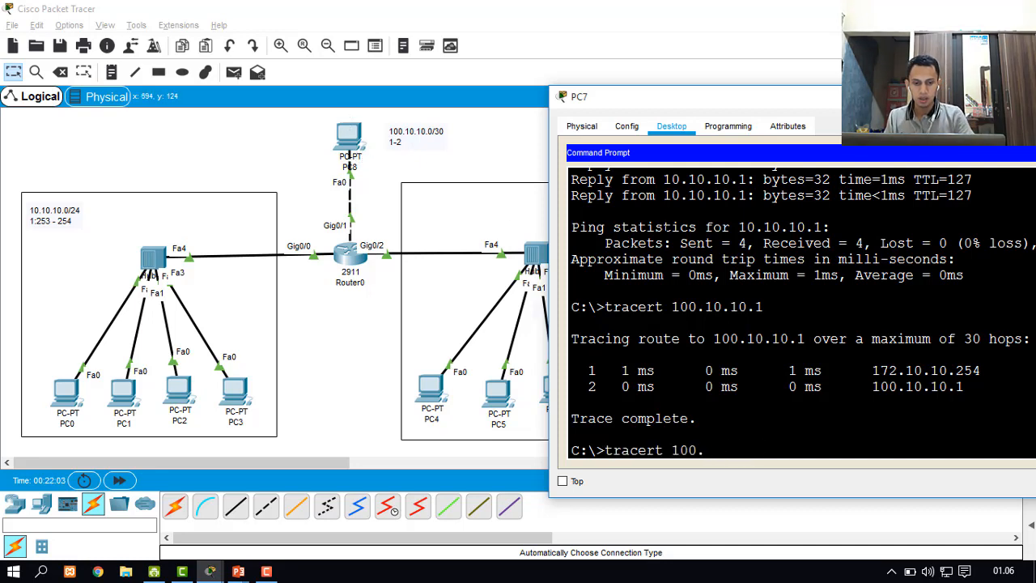
{"action": "type", "text": ".10."}
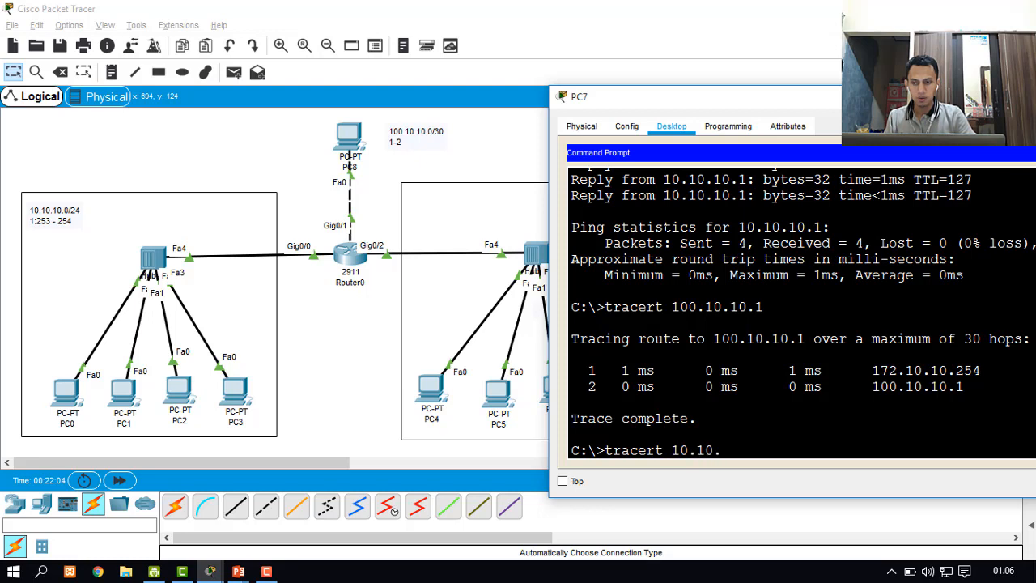
{"action": "type", "text": "10.10."}
{"action": "key", "text": "Return"}
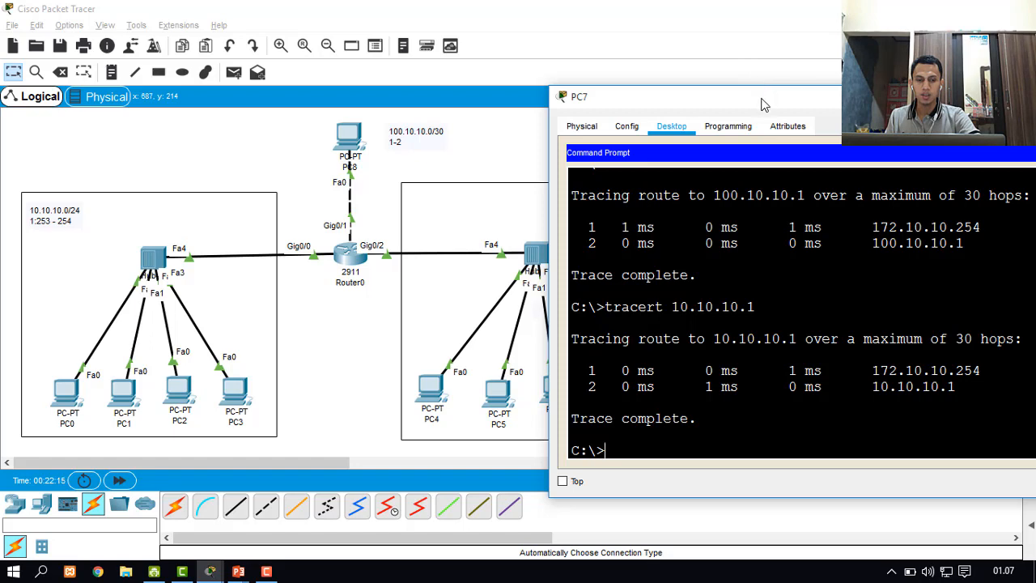
{"action": "left_click_drag", "start_coordinate": [761, 101], "coordinate": [632, 76]}
{"action": "left_click", "coordinate": [947, 69]}
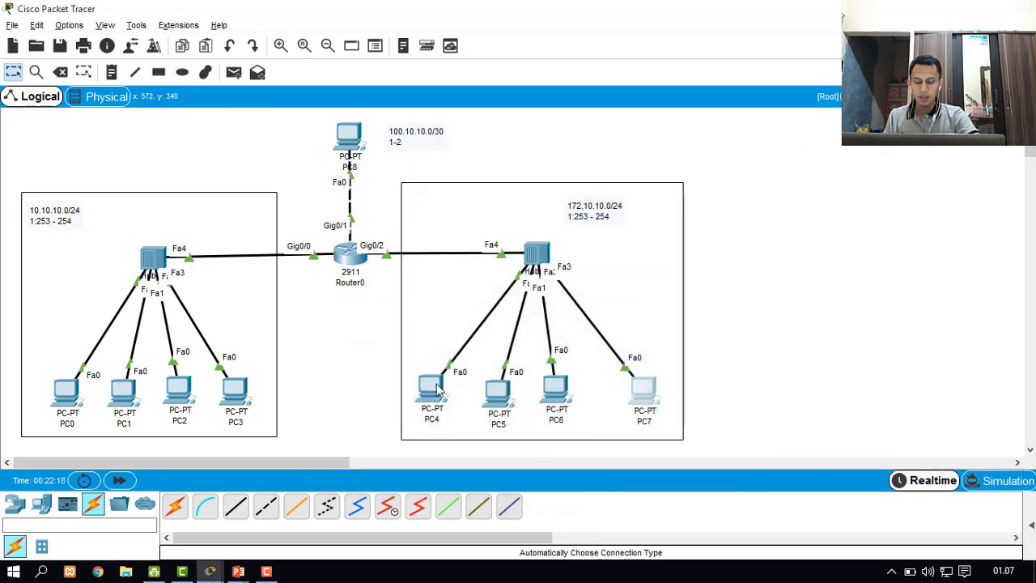
{"action": "left_click", "coordinate": [823, 364]}
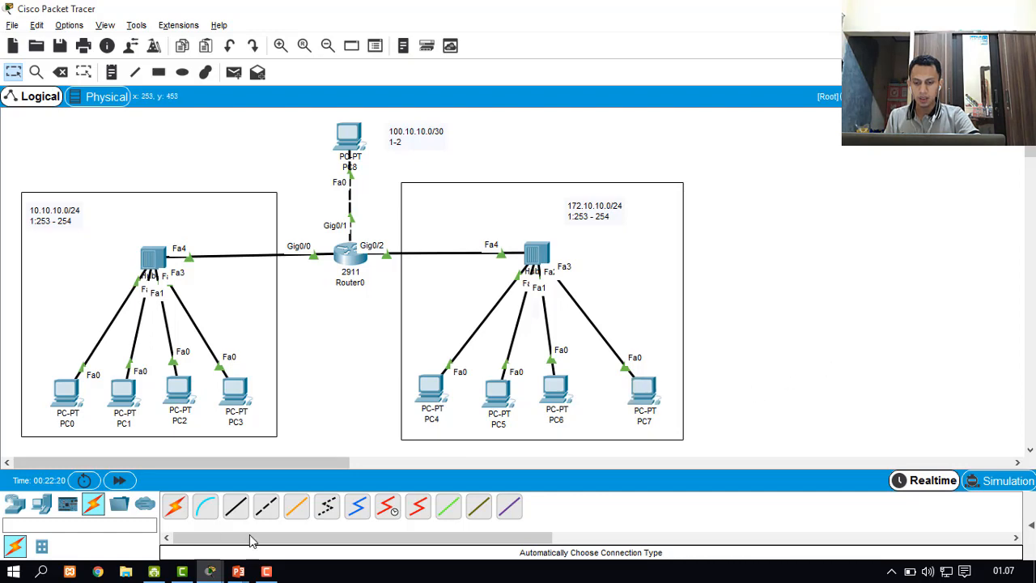
Open Router0's command line and exit global configuration mode to the privileged prompt
{"action": "left_click", "coordinate": [355, 254]}
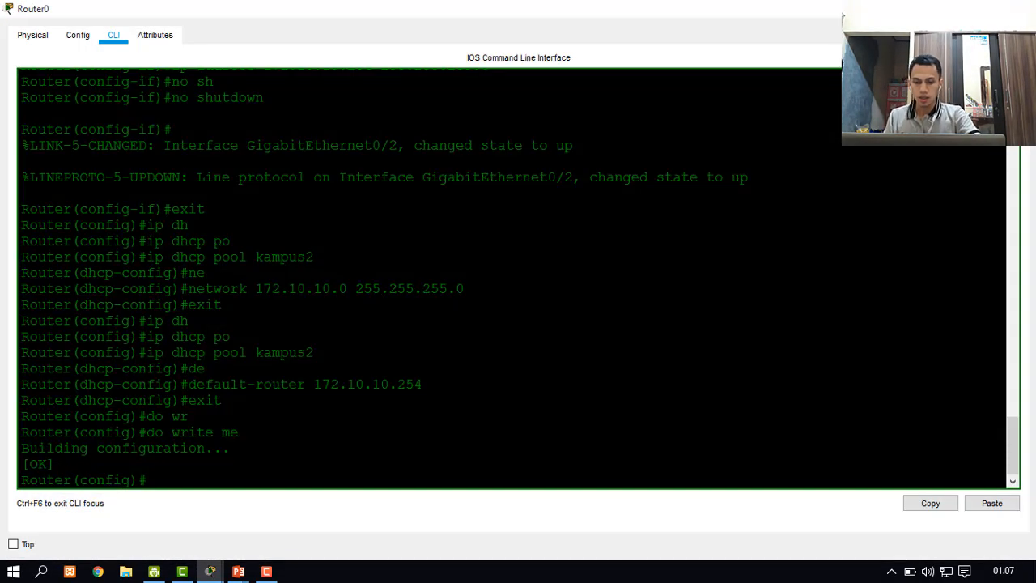
{"action": "type", "text": "exit"}
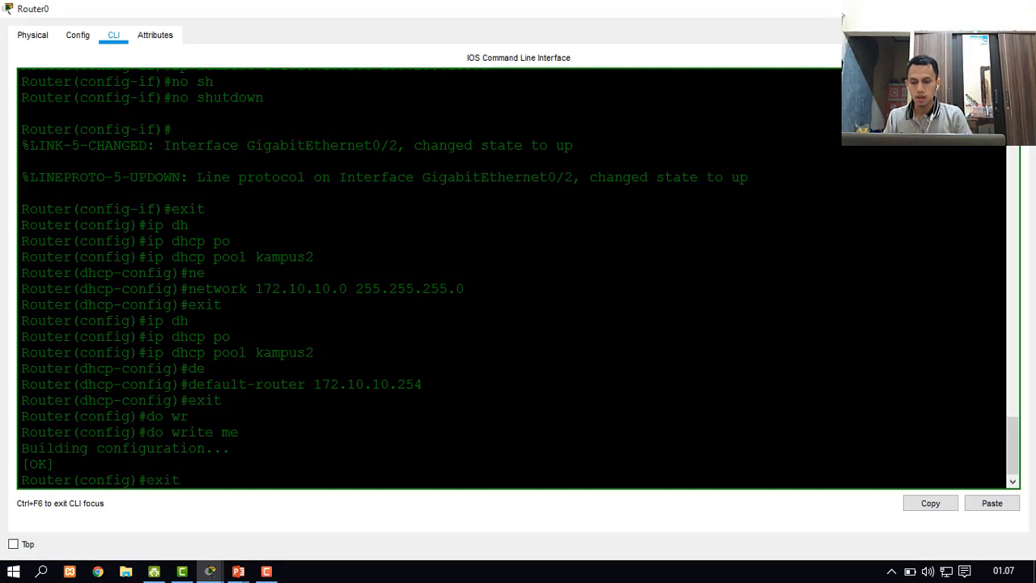
{"action": "key", "text": "Return"}
{"action": "key", "text": "Return"}
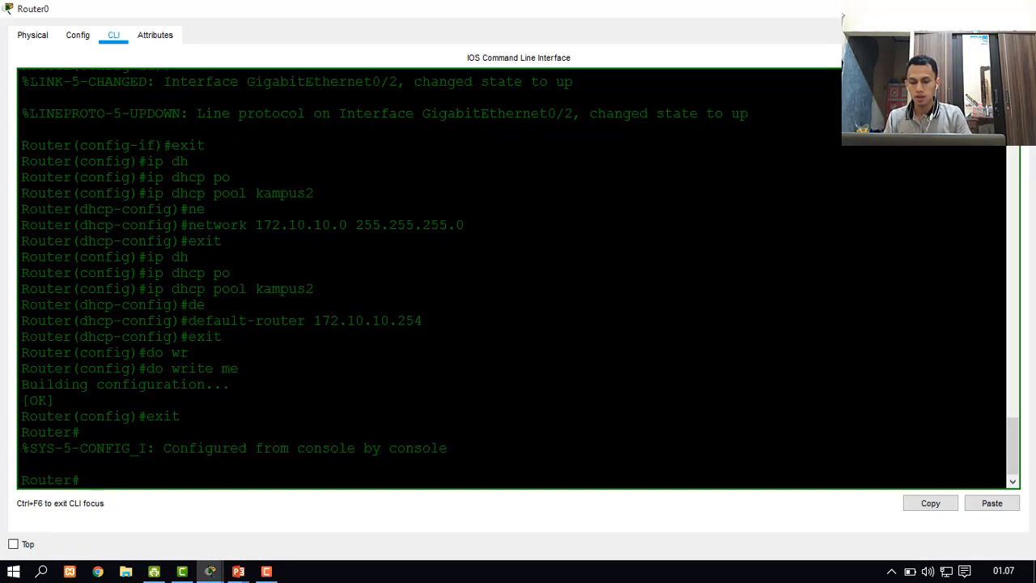
List the router's DHCP leases with show ip dhcp binding
{"action": "type", "text": "ip"}
{"action": "key", "text": "BackSpace"}
{"action": "key", "text": "BackSpace"}
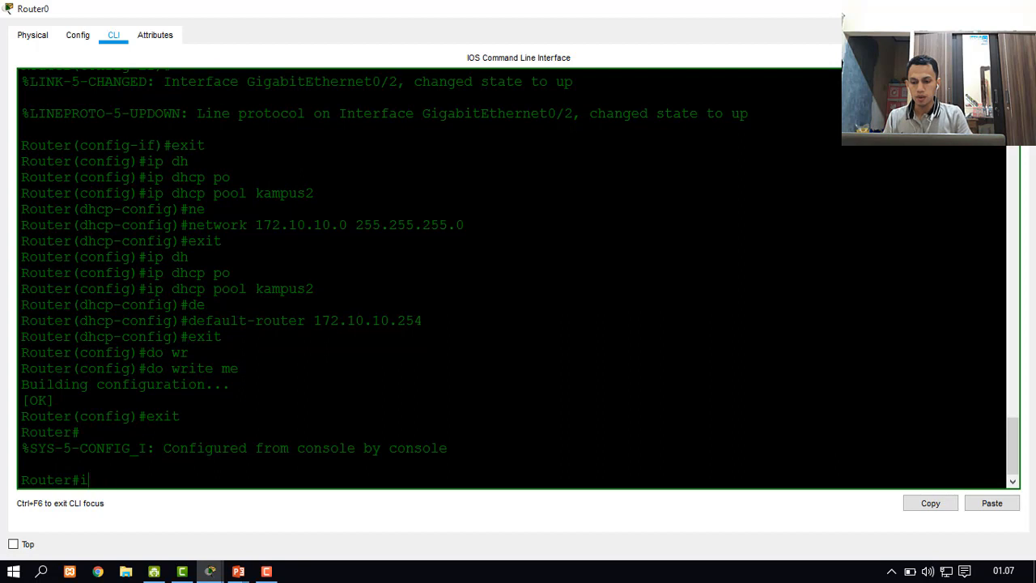
{"action": "type", "text": "sho"}
{"action": "key", "text": "Tab"}
{"action": "type", "text": "ip dh"}
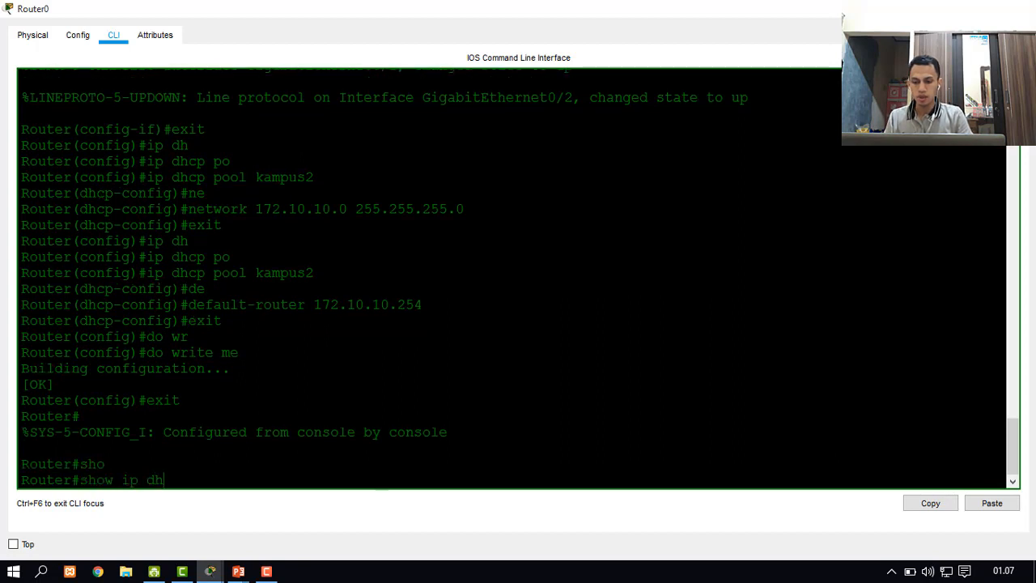
{"action": "key", "text": "Tab"}
{"action": "type", "text": "bin"}
{"action": "key", "text": "Tab"}
{"action": "key", "text": "Return"}
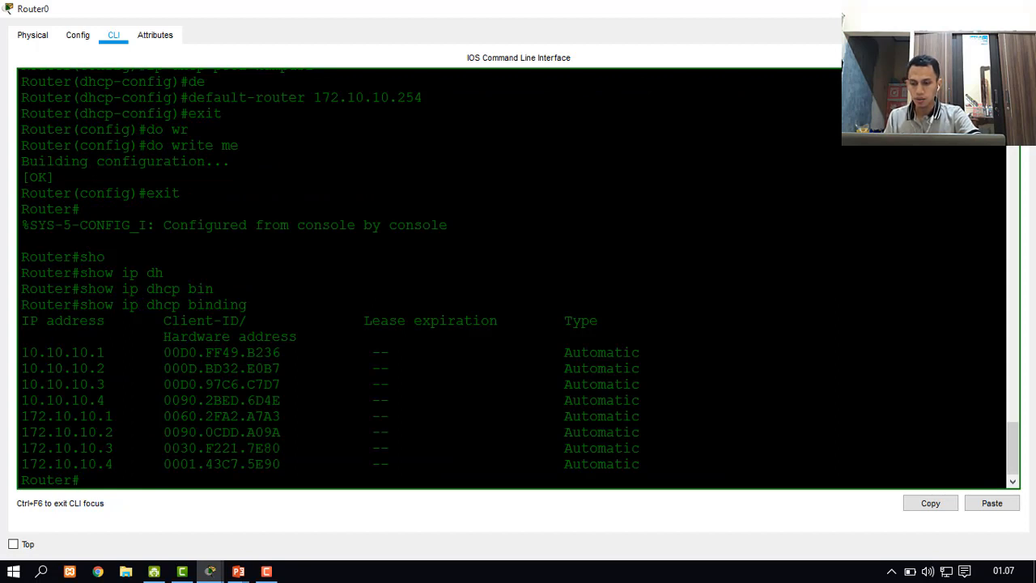
Highlight the leased addresses in the DHCP binding table and move the router window aside to compare them with the topology
{"action": "left_click_drag", "start_coordinate": [22, 352], "coordinate": [170, 464]}
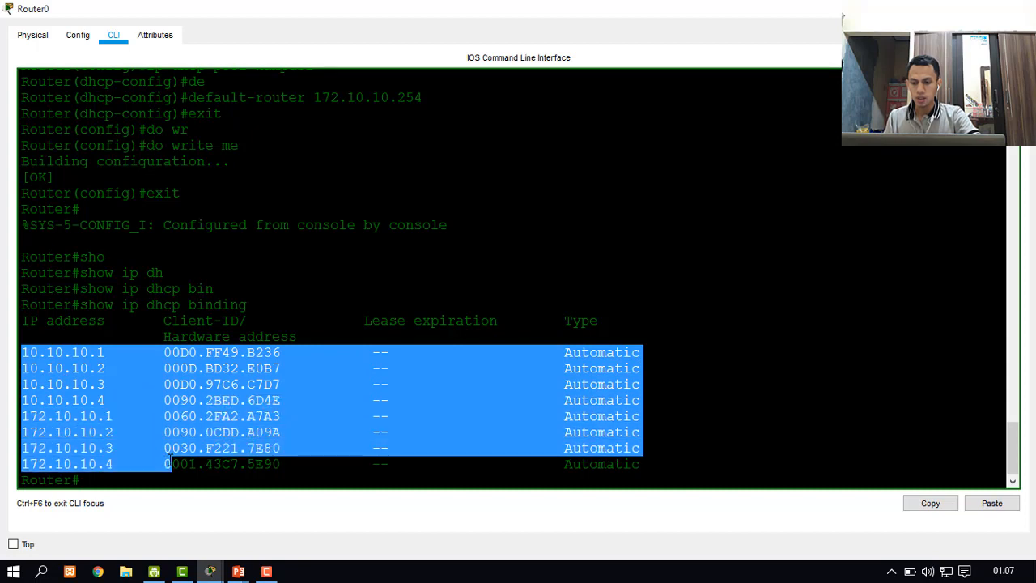
{"action": "left_click", "coordinate": [116, 413]}
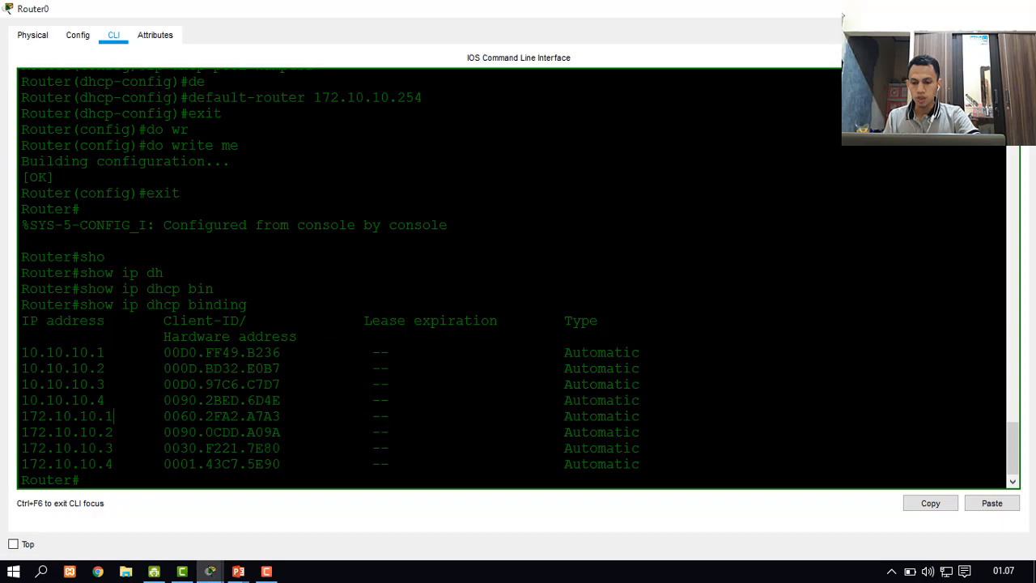
{"action": "left_click_drag", "start_coordinate": [444, 5], "coordinate": [656, 94]}
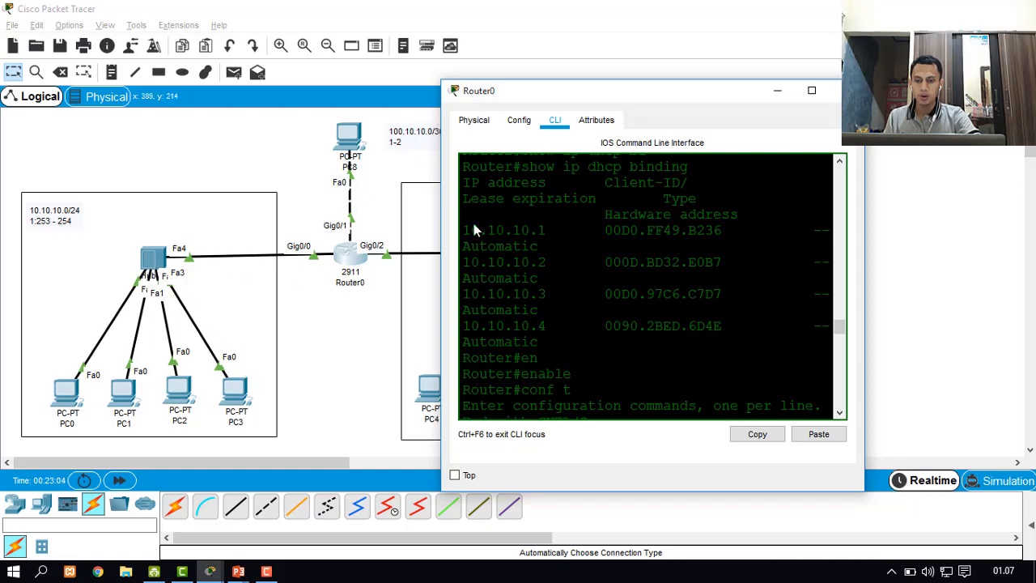
Maximize Router0's window again and enter global configuration mode with configure terminal
{"action": "left_click", "coordinate": [811, 91]}
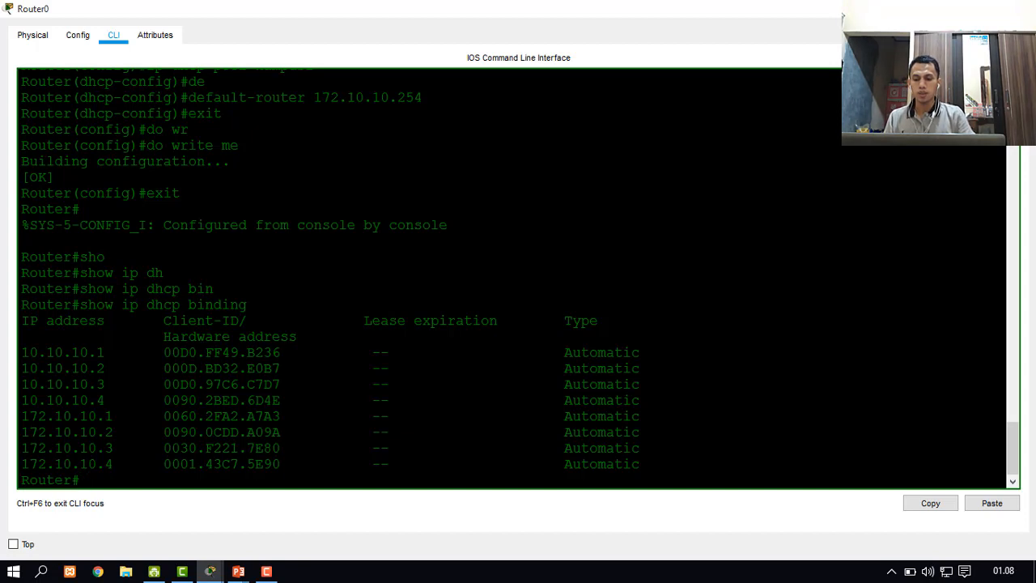
{"action": "type", "text": "e"}
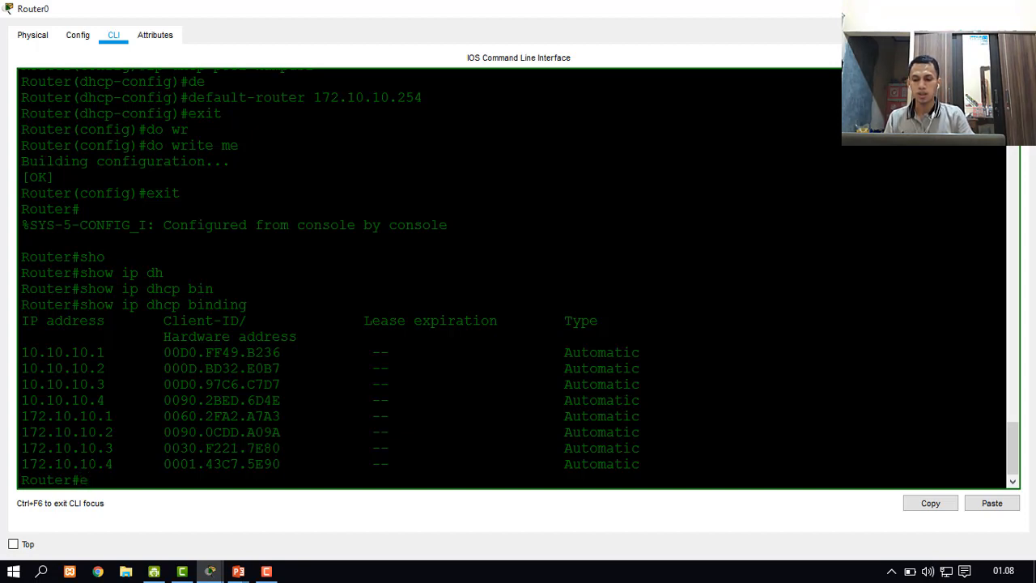
{"action": "key", "text": "BackSpace"}
{"action": "type", "text": "conf"}
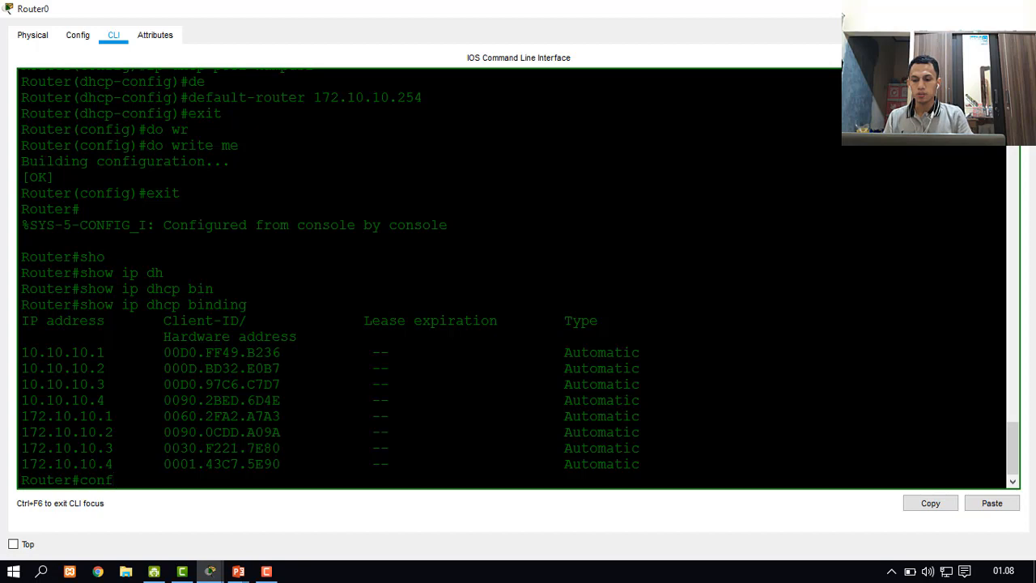
{"action": "key", "text": "Tab"}
{"action": "type", "text": "t"}
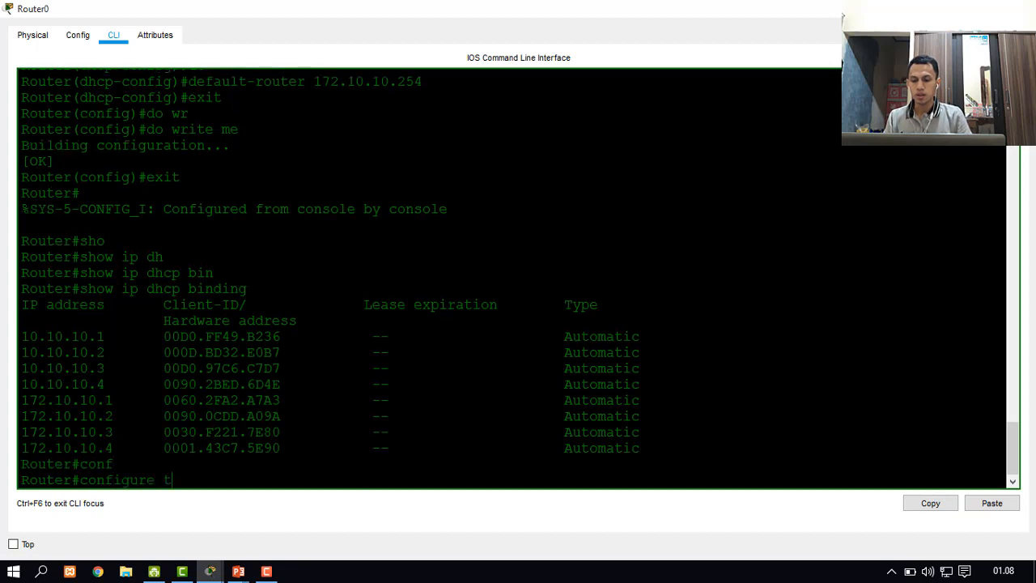
{"action": "key", "text": "Tab"}
{"action": "key", "text": "Return"}
Exclude the gateway address 10.10.10.254 from DHCP assignment with ip dhcp excluded-address
{"action": "type", "text": "ip ad"}
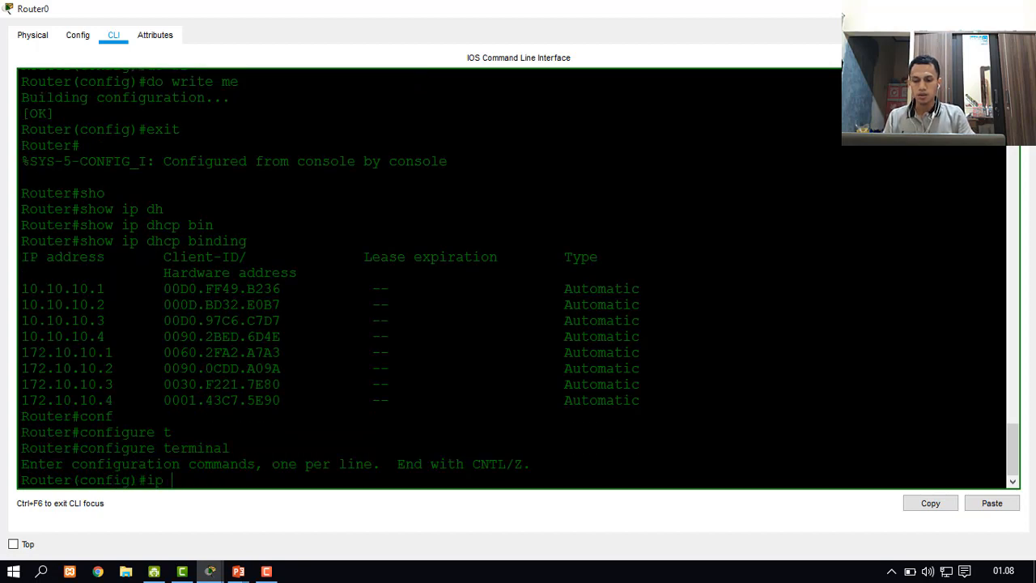
{"action": "key", "text": "BackSpace"}
{"action": "key", "text": "BackSpace"}
{"action": "type", "text": "dh"}
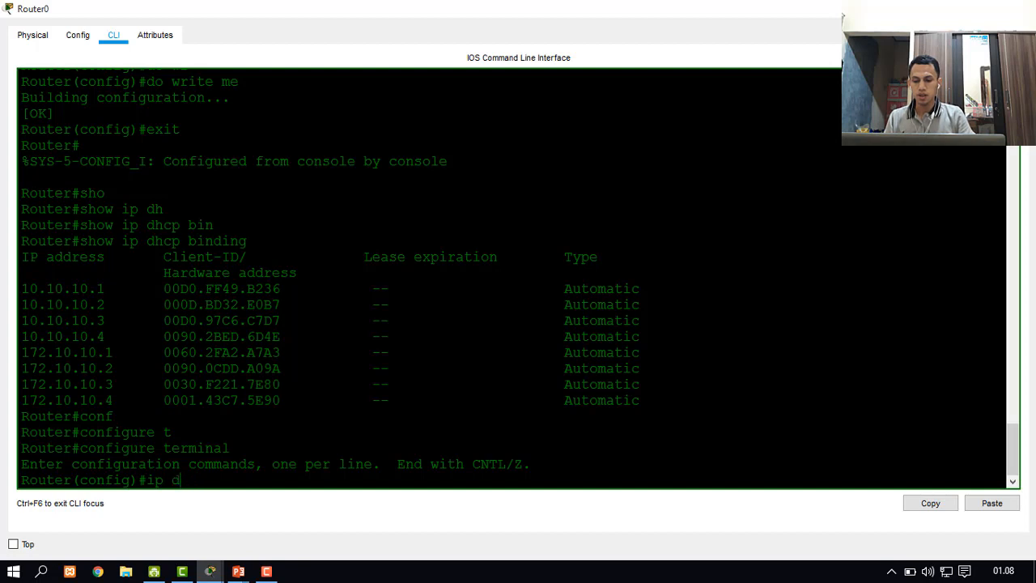
{"action": "key", "text": "Tab"}
{"action": "type", "text": "ex"}
{"action": "key", "text": "Tab"}
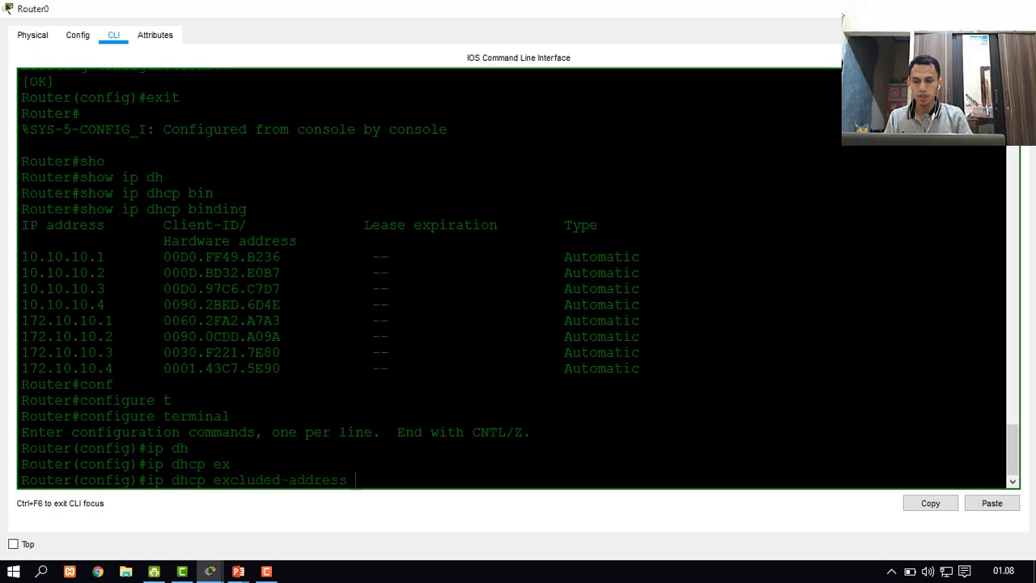
{"action": "type", "text": "10.10.10.254"}
{"action": "key", "text": "Return"}
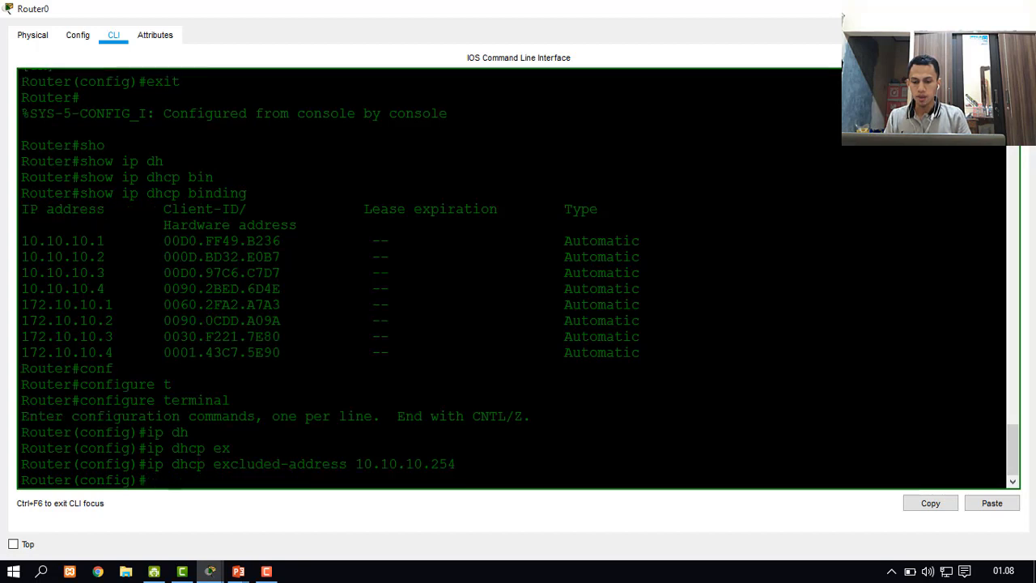
Exclude the gateway address 172.10.10.254 from DHCP assignment with ip dhcp excluded-address
{"action": "key", "text": "Up"}
{"action": "key", "text": "BackSpace"}
{"action": "key", "text": "BackSpace"}
{"action": "key", "text": "BackSpace"}
{"action": "key", "text": "BackSpace"}
{"action": "key", "text": "BackSpace"}
{"action": "key", "text": "BackSpace"}
{"action": "key", "text": "BackSpace"}
{"action": "key", "text": "BackSpace"}
{"action": "key", "text": "BackSpace"}
{"action": "key", "text": "BackSpace"}
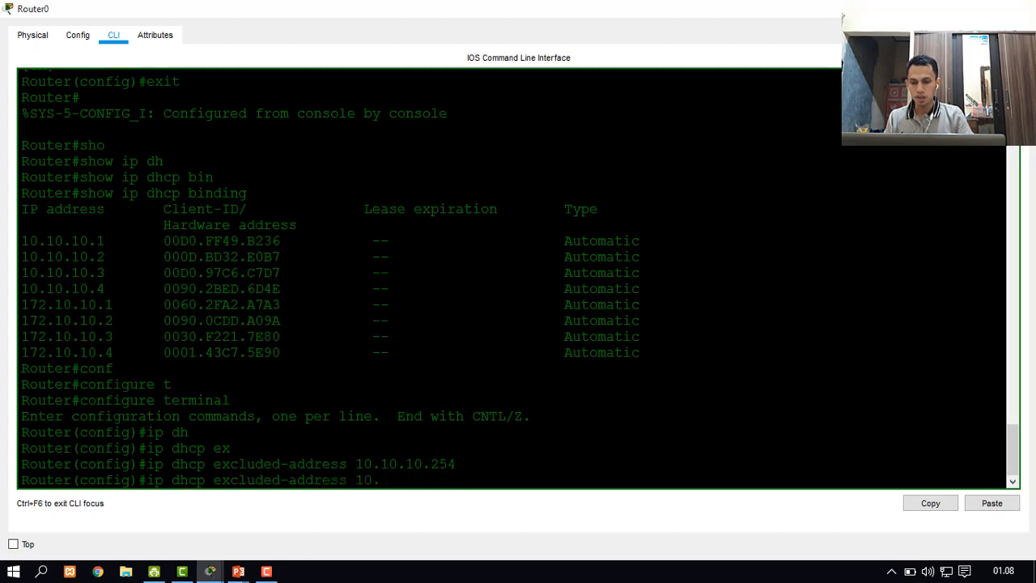
{"action": "type", "text": "72.1"}
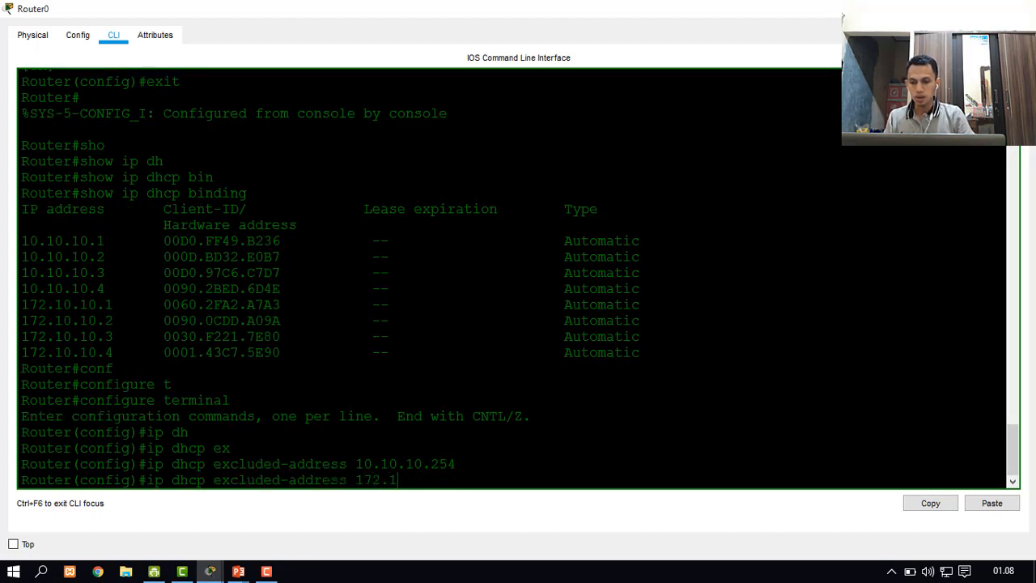
{"action": "type", "text": "0.10."}
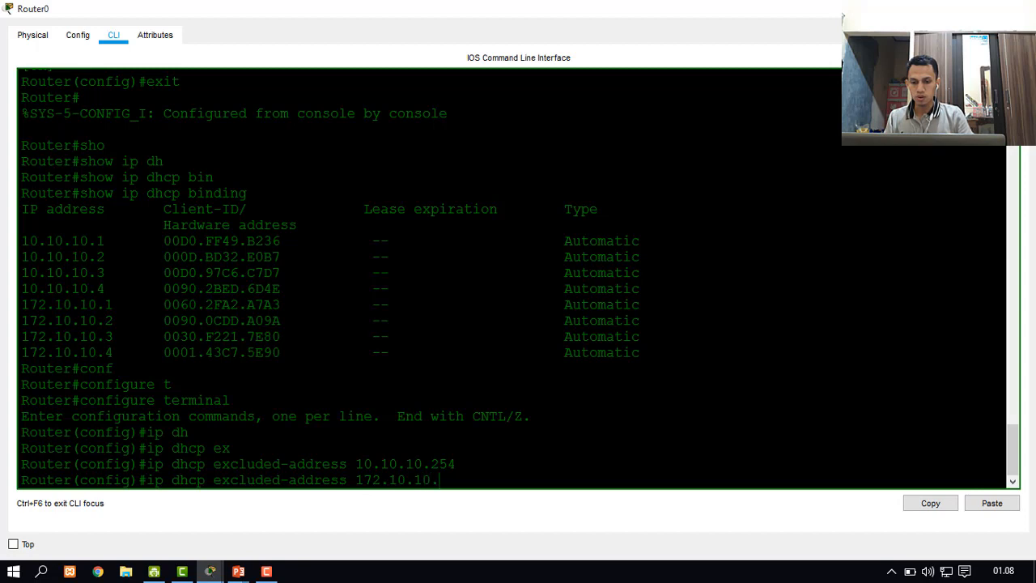
{"action": "type", "text": "254"}
{"action": "key", "text": "Return"}
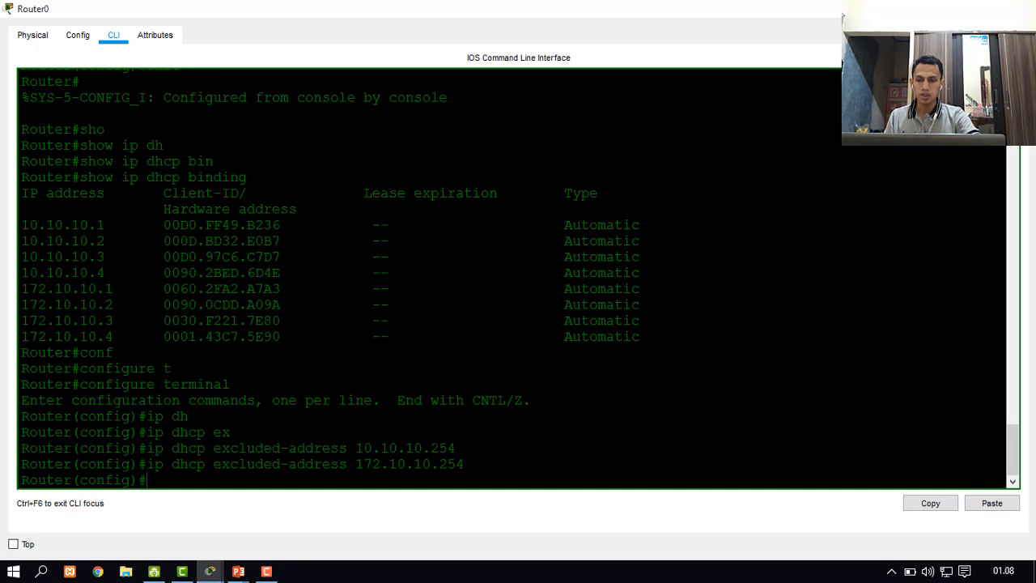
Save the router configuration from global configuration mode with do write
{"action": "type", "text": "do wr"}
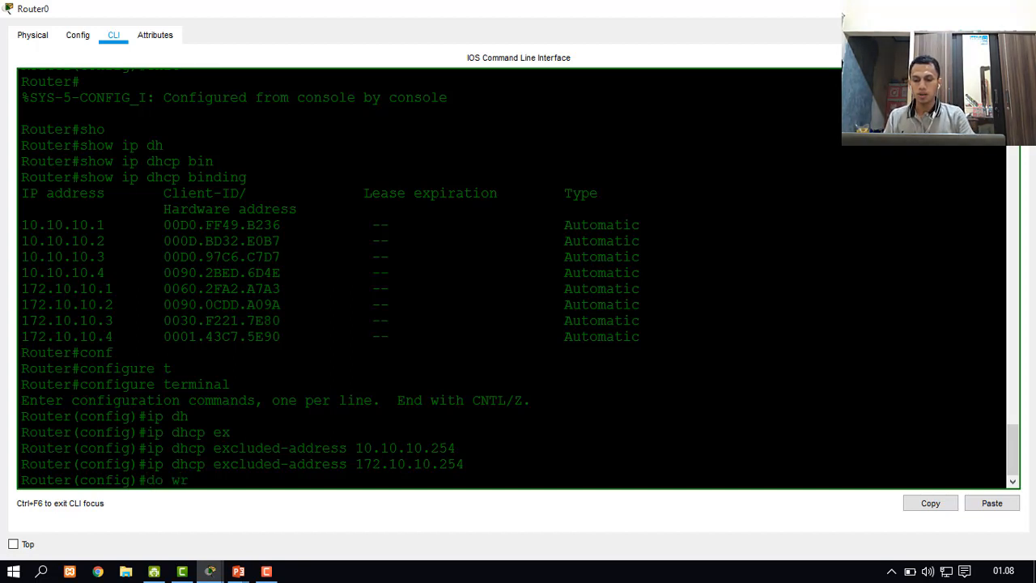
{"action": "type", "text": "ite"}
{"action": "key", "text": "Return"}
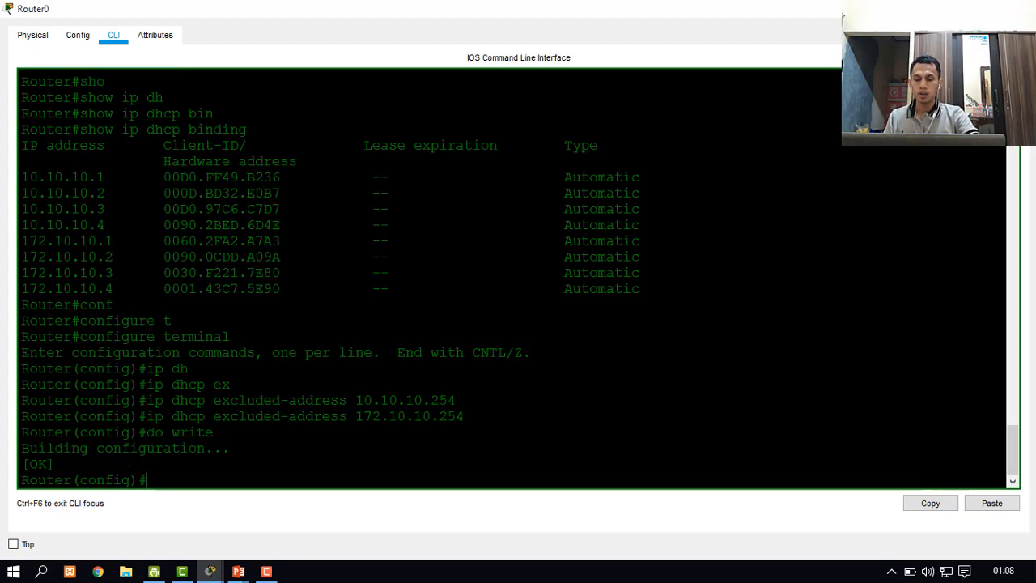
Clear the recalled command and exit global configuration mode on the router
{"action": "key", "text": "Up"}
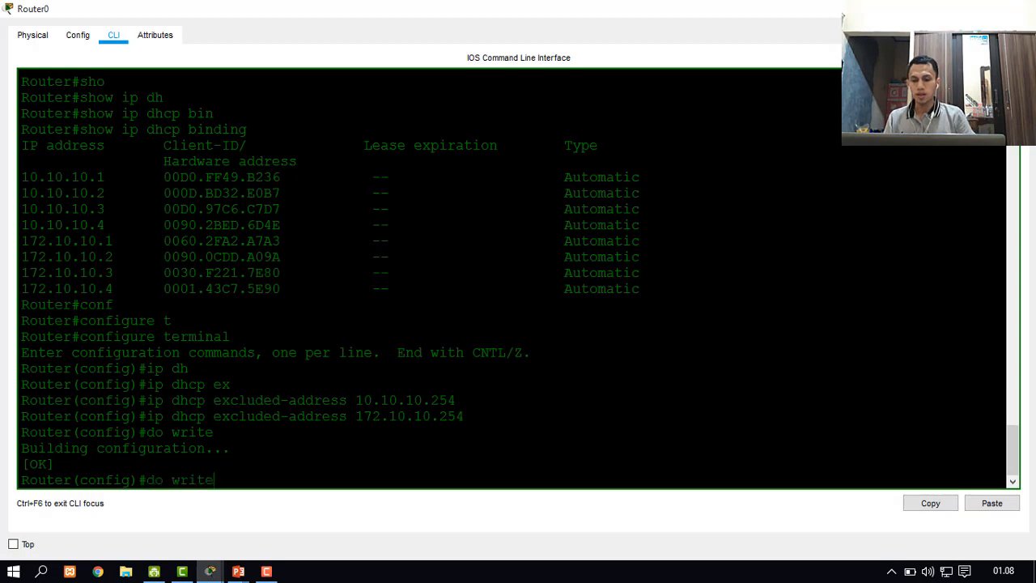
{"action": "key", "text": "Up"}
{"action": "key", "text": "Up"}
{"action": "key", "text": "Down"}
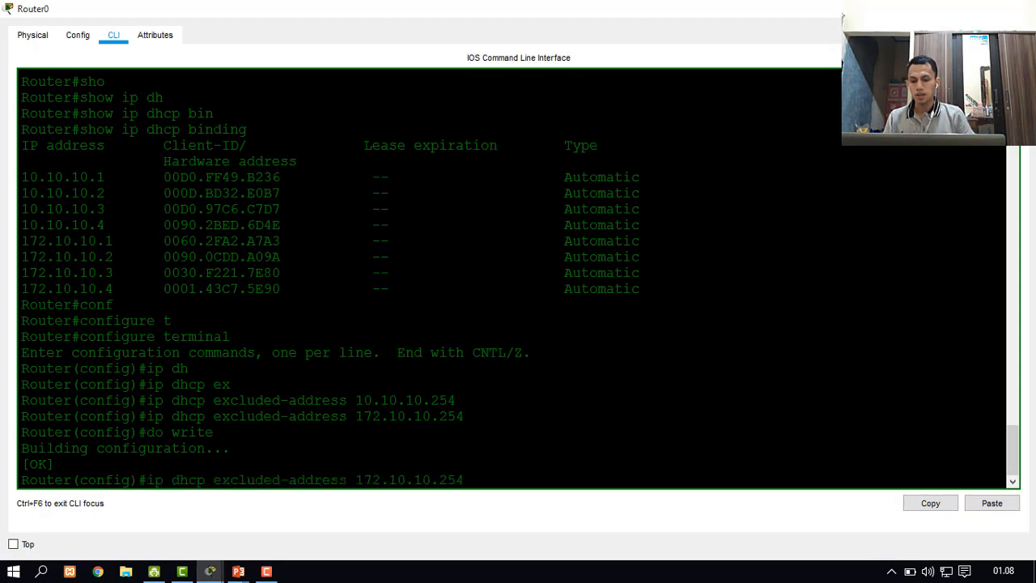
{"action": "key", "text": "BackSpace"}
{"action": "key", "text": "BackSpace"}
{"action": "key", "text": "BackSpace"}
{"action": "key", "text": "BackSpace"}
{"action": "key", "text": "BackSpace"}
{"action": "key", "text": "BackSpace"}
{"action": "key", "text": "BackSpace"}
{"action": "key", "text": "BackSpace"}
{"action": "key", "text": "BackSpace"}
{"action": "key", "text": "BackSpace"}
{"action": "key", "text": "BackSpace"}
{"action": "key", "text": "BackSpace"}
{"action": "key", "text": "BackSpace"}
{"action": "key", "text": "BackSpace"}
{"action": "key", "text": "BackSpace"}
{"action": "key", "text": "BackSpace"}
{"action": "key", "text": "BackSpace"}
{"action": "key", "text": "BackSpace"}
{"action": "key", "text": "BackSpace"}
{"action": "key", "text": "BackSpace"}
{"action": "type", "text": "t"}
{"action": "key", "text": "Return"}
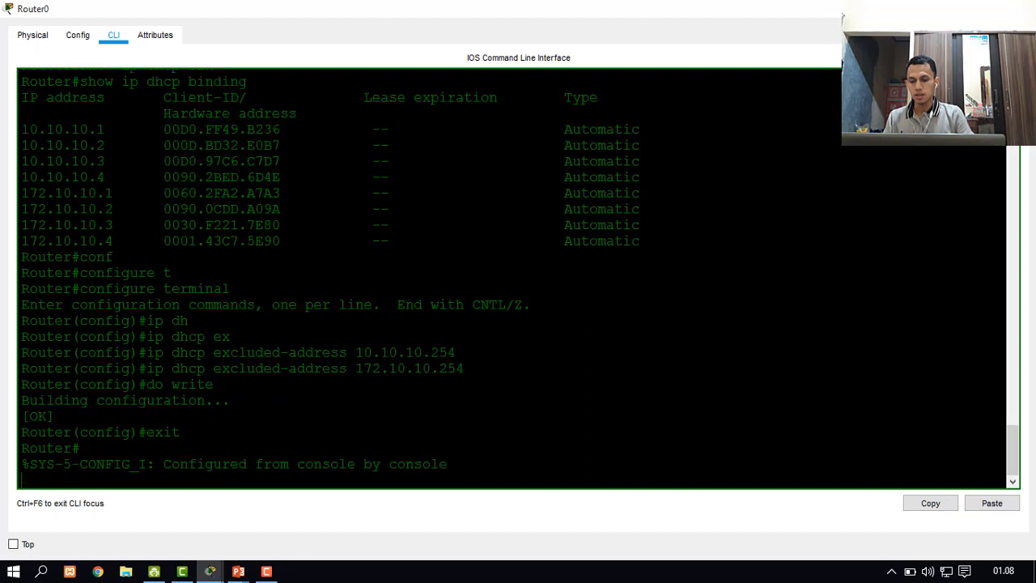
{"action": "type", "text": "s"}
{"action": "key", "text": "Return"}
{"action": "type", "text": "sho"}
{"action": "key", "text": "Tab"}
{"action": "type", "text": "dh"}
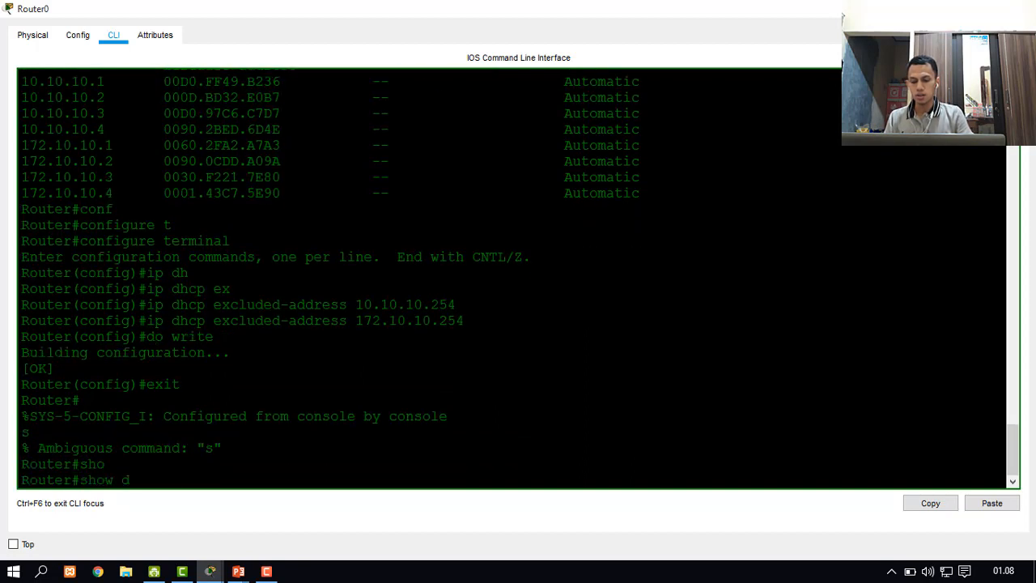
{"action": "key", "text": "Tab"}
{"action": "type", "text": "ip bin"}
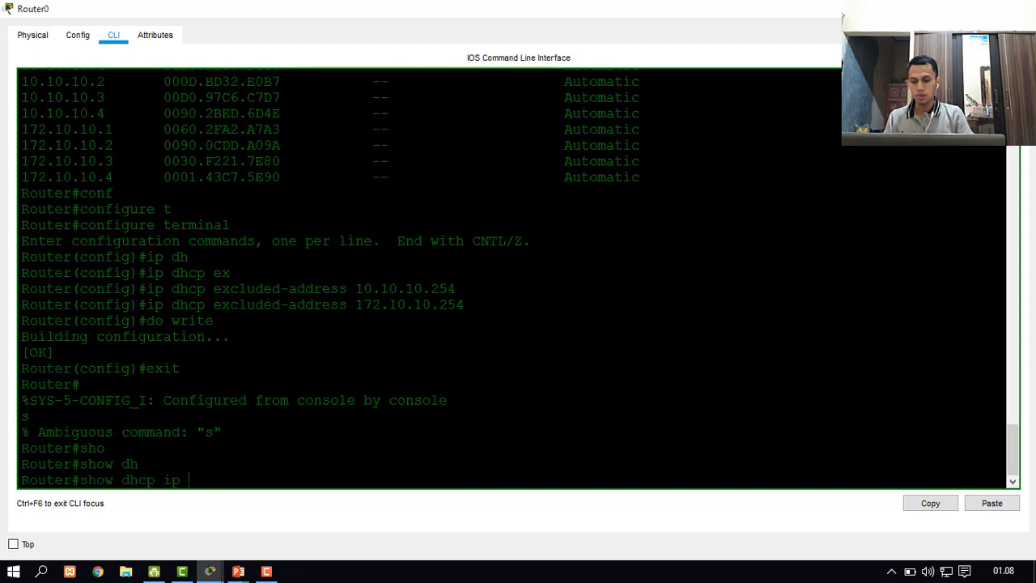
{"action": "key", "text": "Tab"}
{"action": "key", "text": "BackSpace"}
{"action": "key", "text": "BackSpace"}
{"action": "key", "text": "BackSpace"}
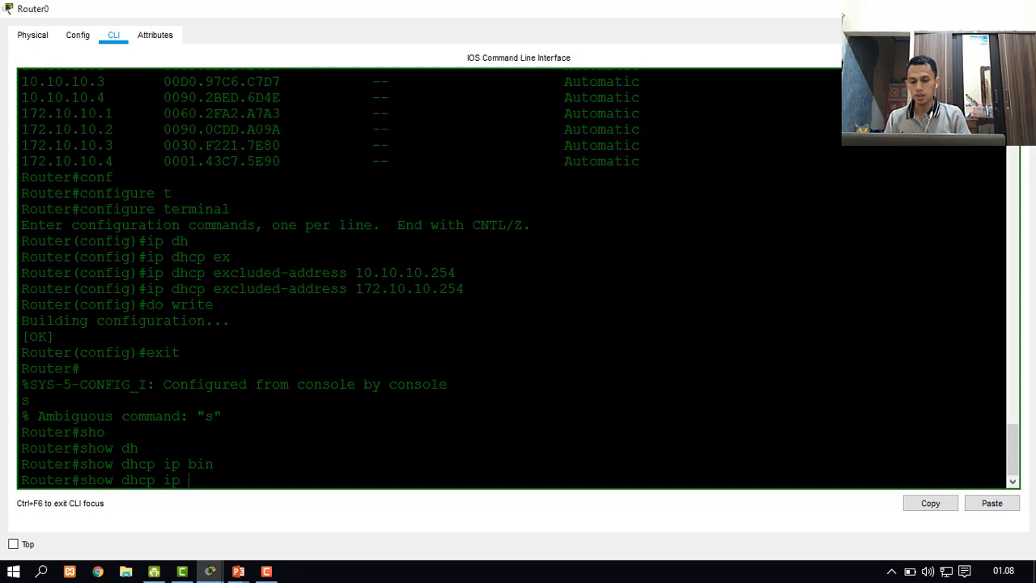
{"action": "type", "text": "?"}
{"action": "key", "text": "BackSpace"}
{"action": "key", "text": "BackSpace"}
{"action": "key", "text": "BackSpace"}
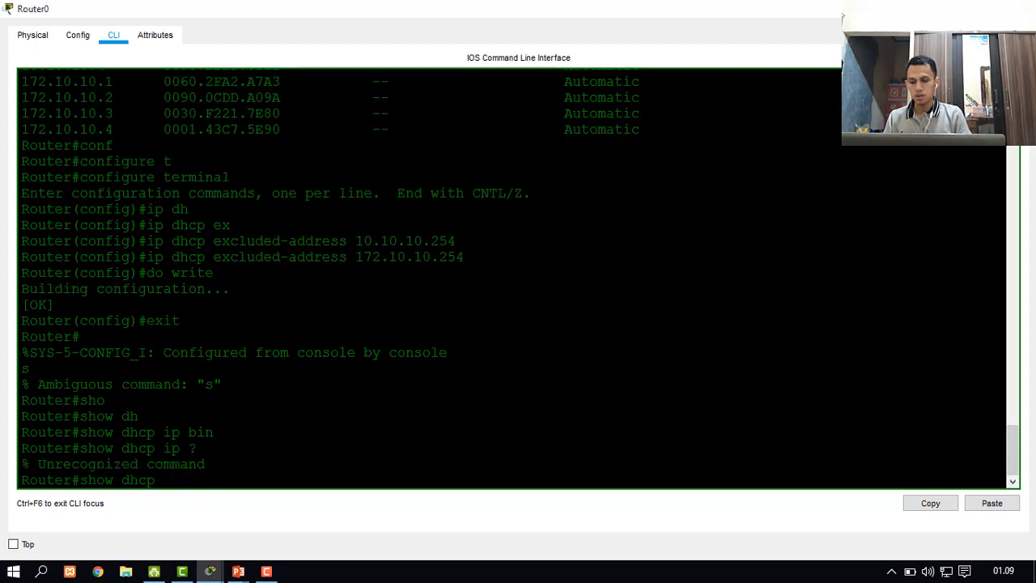
{"action": "key", "text": "Tab"}
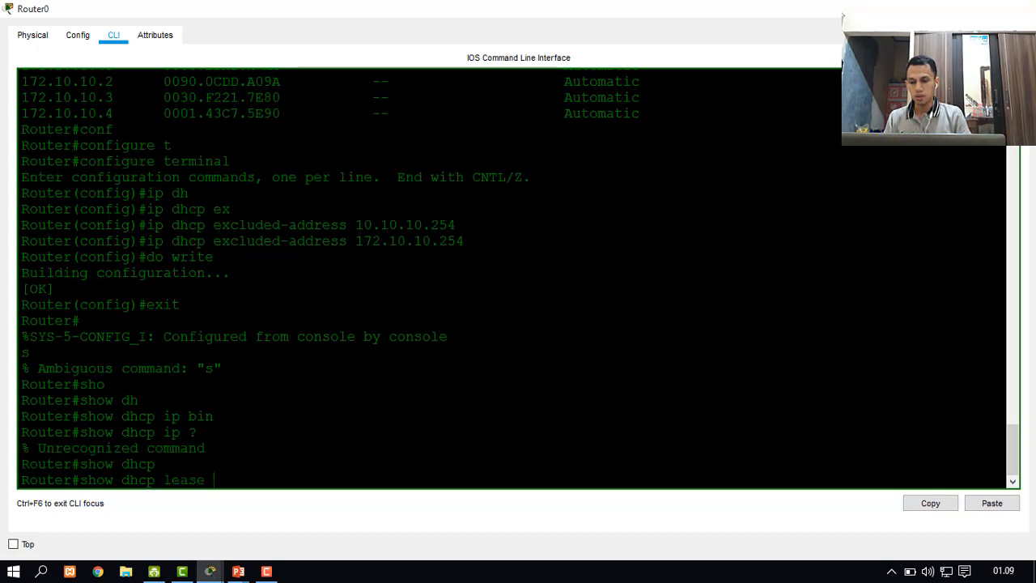
{"action": "key", "text": "Tab"}
{"action": "key", "text": "BackSpace"}
{"action": "key", "text": "BackSpace"}
{"action": "key", "text": "BackSpace"}
{"action": "key", "text": "BackSpace"}
{"action": "key", "text": "BackSpace"}
{"action": "key", "text": "BackSpace"}
{"action": "key", "text": "BackSpace"}
{"action": "key", "text": "BackSpace"}
{"action": "key", "text": "BackSpace"}
{"action": "key", "text": "BackSpace"}
{"action": "key", "text": "BackSpace"}
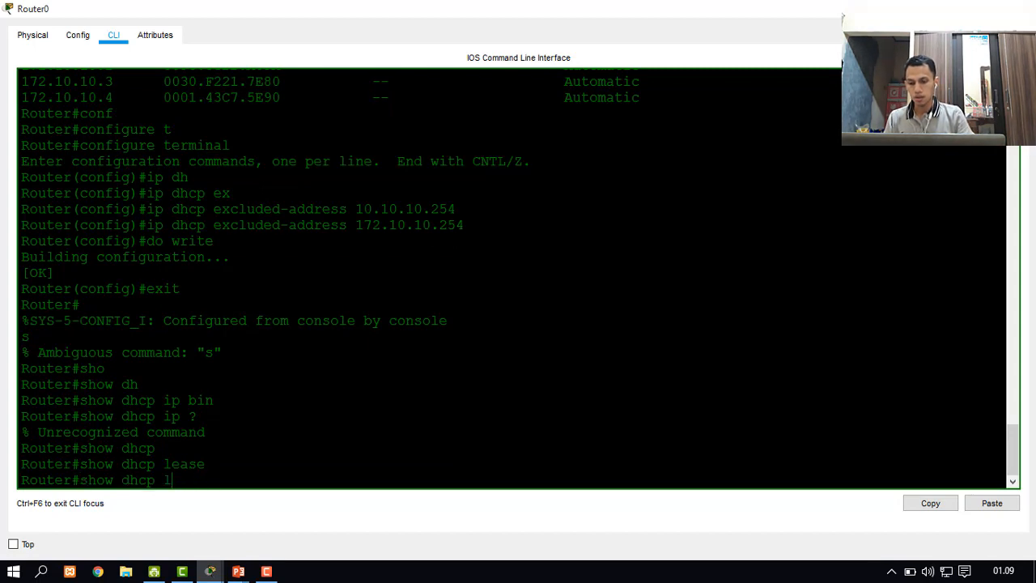
List the DHCP leases again with show ip dhcp binding after adding the exclusions
{"action": "type", "text": "ip d"}
{"action": "type", "text": "h"}
{"action": "key", "text": "Tab"}
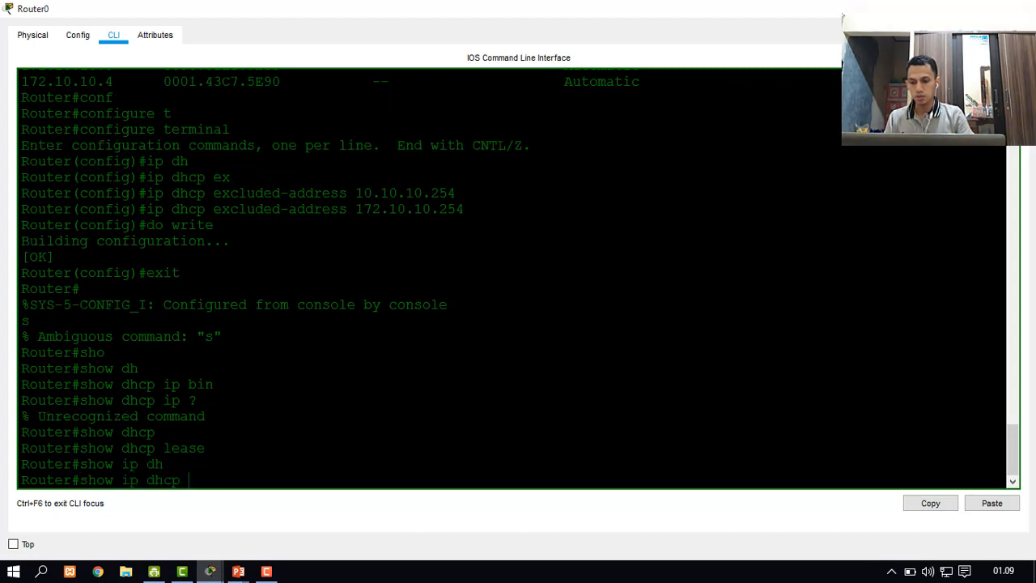
{"action": "type", "text": "bi"}
{"action": "key", "text": "Tab"}
{"action": "key", "text": "Return"}
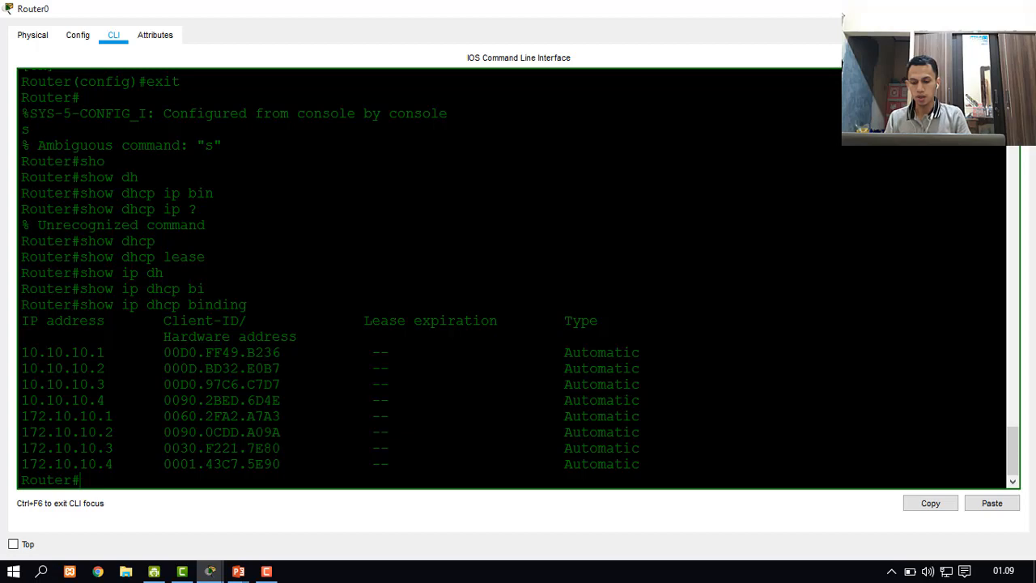
Display the router's configuration with show running-config and highlight the two ip dhcp excluded-address lines
{"action": "type", "text": "sh"}
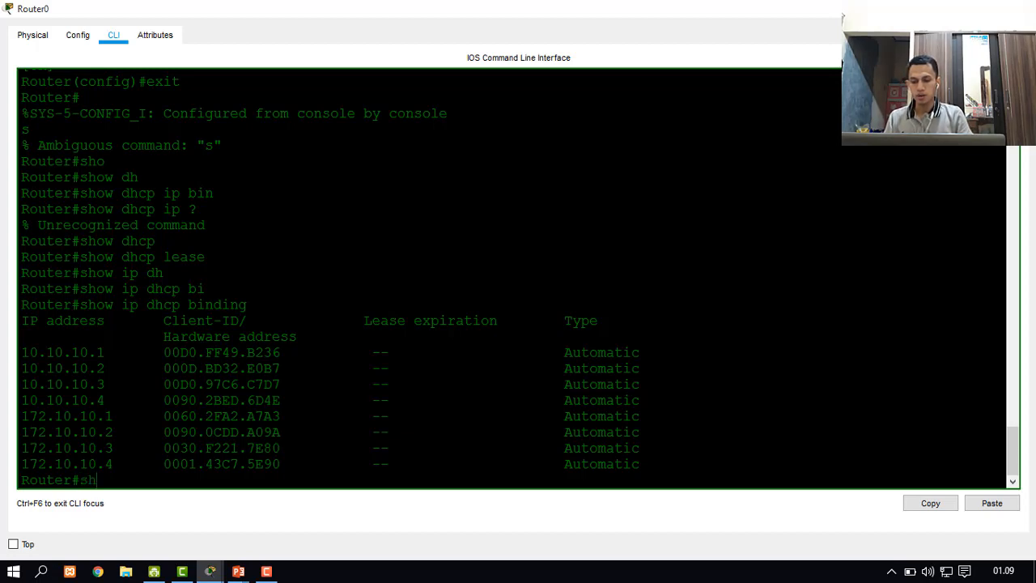
{"action": "key", "text": "Tab"}
{"action": "type", "text": "run"}
{"action": "key", "text": "Tab"}
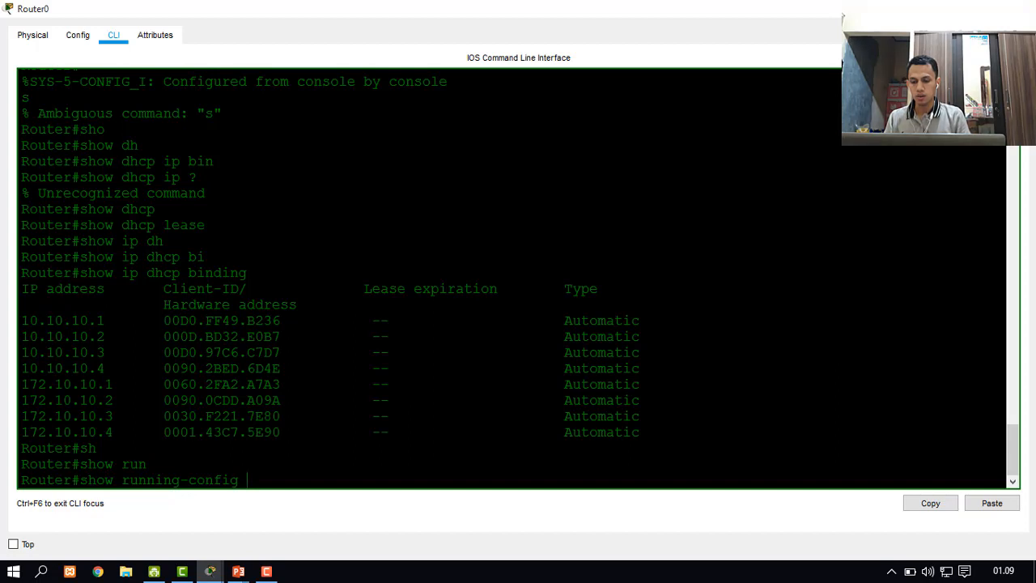
{"action": "key", "text": "Return"}
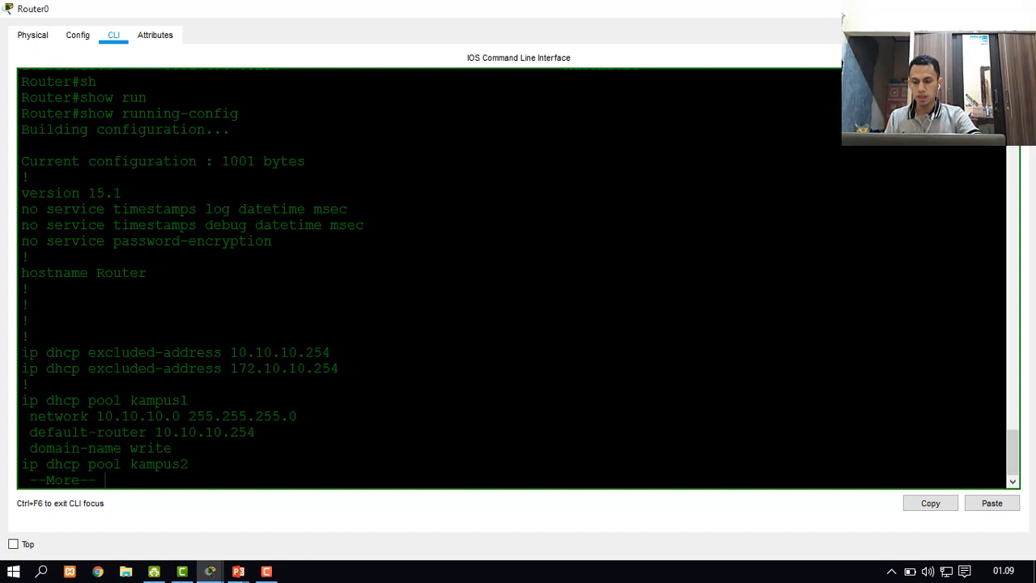
{"action": "left_click_drag", "start_coordinate": [21, 352], "coordinate": [338, 368]}
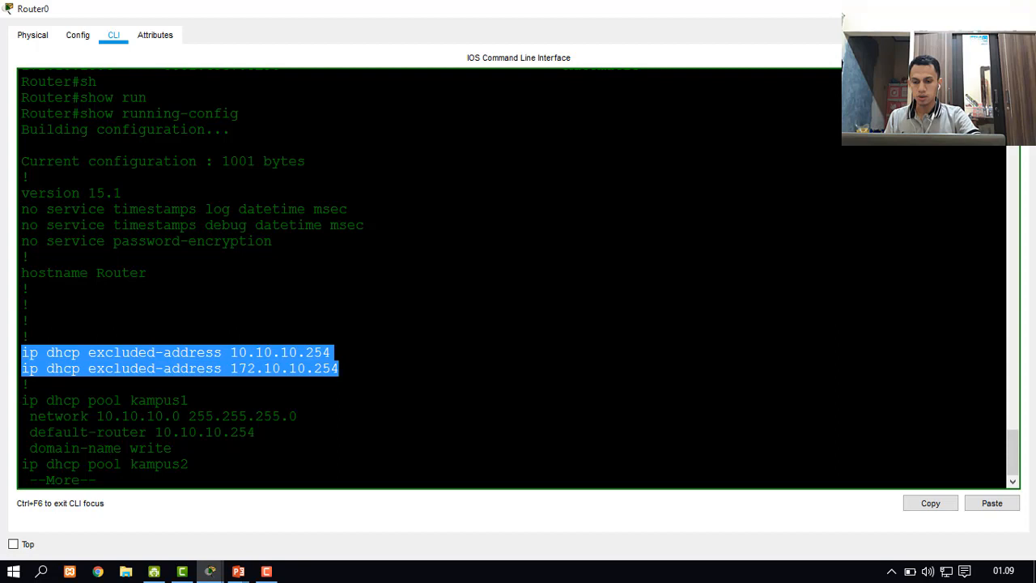
{"action": "scroll", "coordinate": [338, 369], "scroll_direction": "down", "scroll_amount": 1}
{"action": "left_click", "coordinate": [256, 429]}
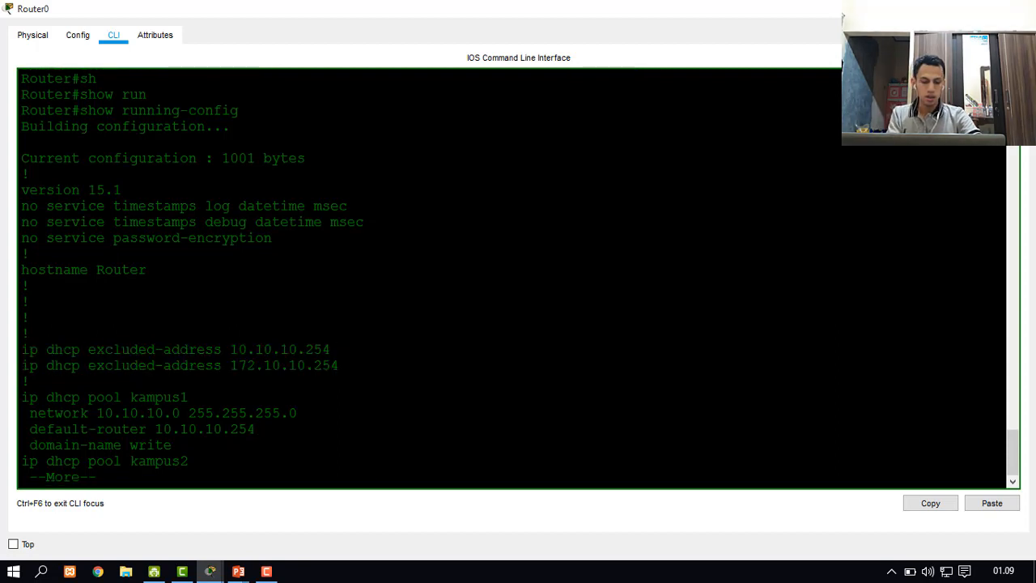
Continue the running configuration output through the kampus1 and kampus2 DHCP pools and highlight both pool definitions
{"action": "key", "text": "Return"}
{"action": "key", "text": "Return"}
{"action": "key", "text": "Return"}
{"action": "key", "text": "Return"}
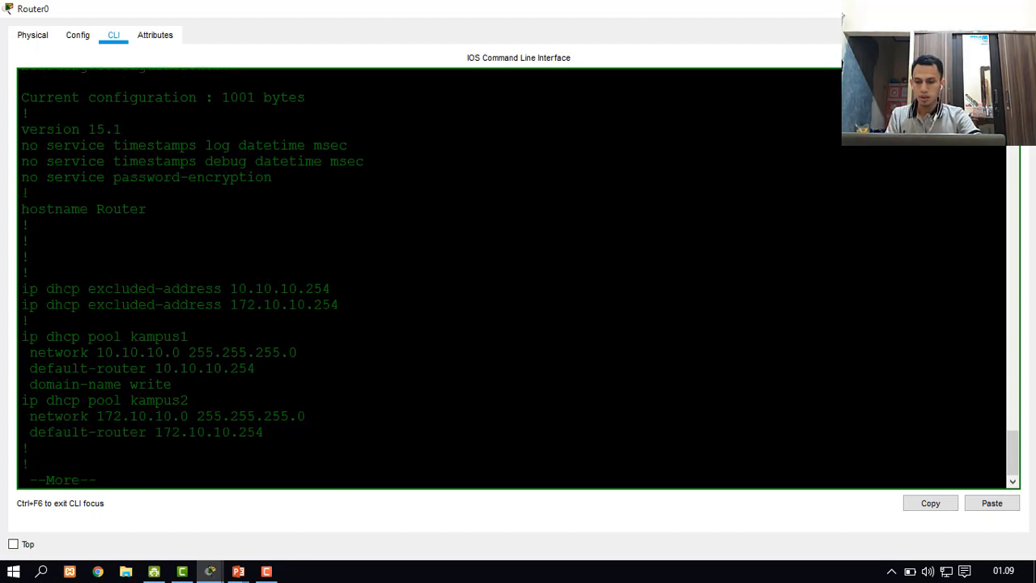
{"action": "left_click_drag", "start_coordinate": [21, 336], "coordinate": [265, 432]}
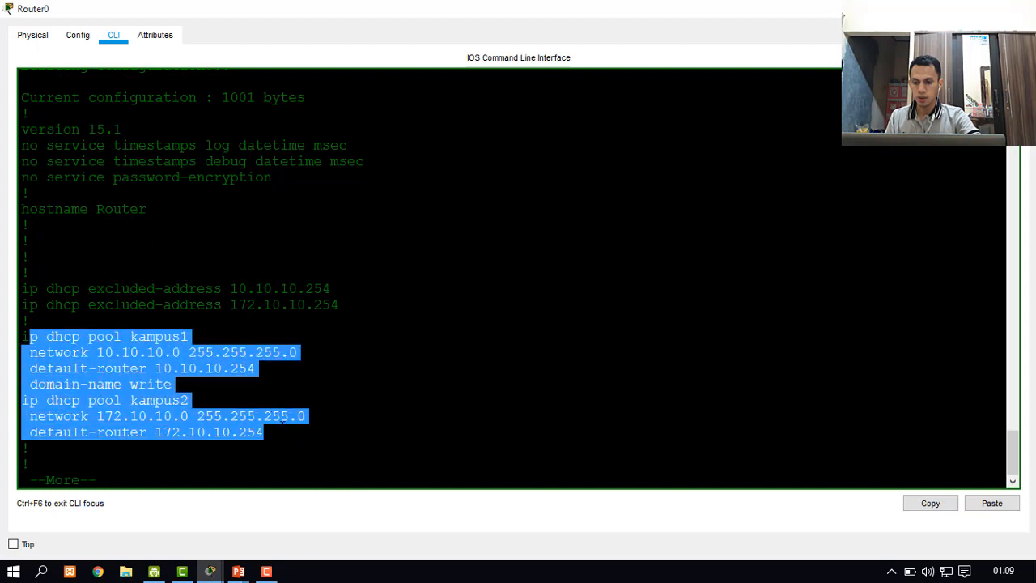
{"action": "left_click", "coordinate": [264, 432]}
Advance the running configuration output to the interface section and highlight the GigabitEthernet0/0 and GigabitEthernet0/1 settings
{"action": "key", "text": "Return"}
{"action": "key", "text": "Return"}
{"action": "key", "text": "Return"}
{"action": "key", "text": "Return"}
{"action": "key", "text": "Return"}
{"action": "key", "text": "Return"}
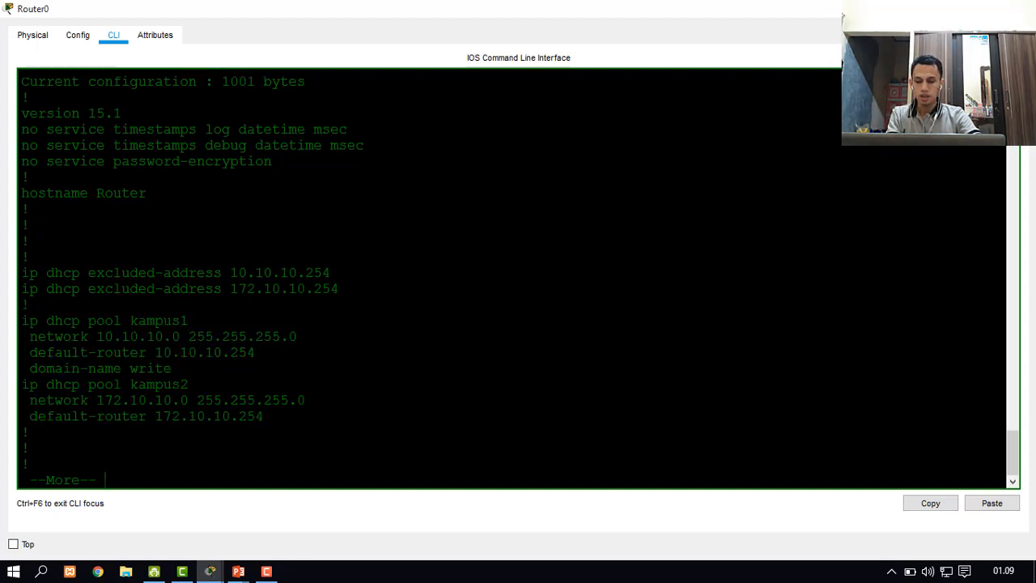
{"action": "key", "text": "Return"}
{"action": "key", "text": "Return"}
{"action": "key", "text": "Return"}
{"action": "key", "text": "Return"}
{"action": "key", "text": "Return"}
{"action": "key", "text": "Return"}
{"action": "key", "text": "Return"}
{"action": "key", "text": "Return"}
{"action": "key", "text": "Return"}
{"action": "key", "text": "Return"}
{"action": "key", "text": "Return"}
{"action": "key", "text": "Return"}
{"action": "key", "text": "Return"}
{"action": "key", "text": "Return"}
{"action": "key", "text": "Return"}
{"action": "key", "text": "Return"}
{"action": "key", "text": "Return"}
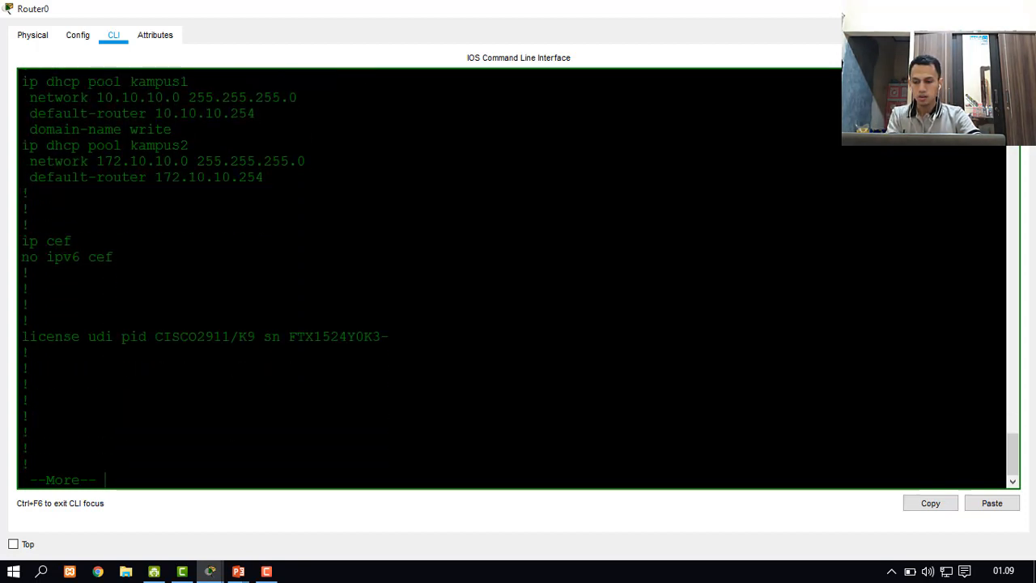
{"action": "key", "text": "Return"}
{"action": "key", "text": "Return"}
{"action": "key", "text": "Return"}
{"action": "key", "text": "Return"}
{"action": "key", "text": "Return"}
{"action": "key", "text": "Return"}
{"action": "key", "text": "Return"}
{"action": "key", "text": "Return"}
{"action": "key", "text": "Return"}
{"action": "key", "text": "Return"}
{"action": "key", "text": "Return"}
{"action": "key", "text": "Return"}
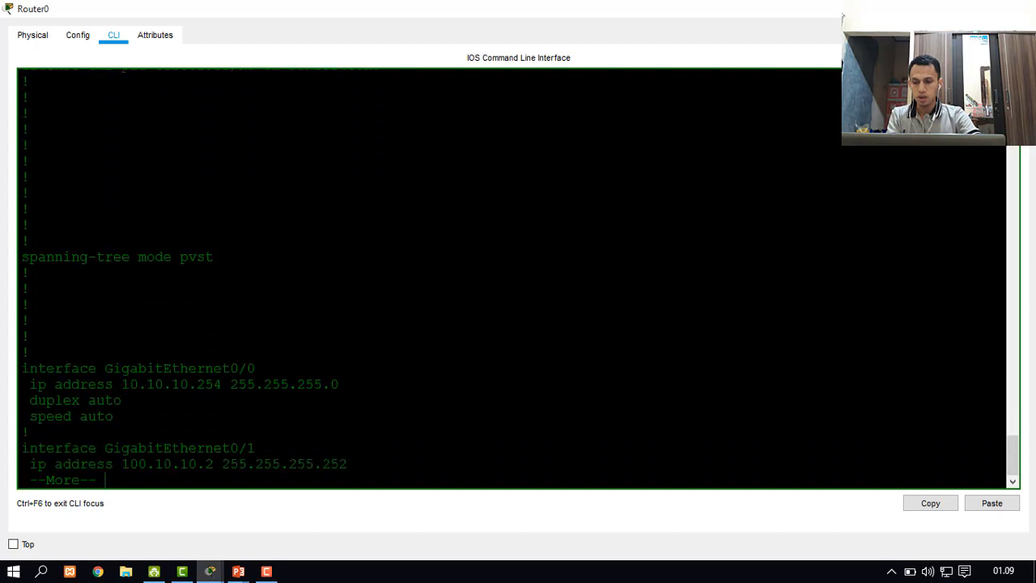
{"action": "key", "text": "Return"}
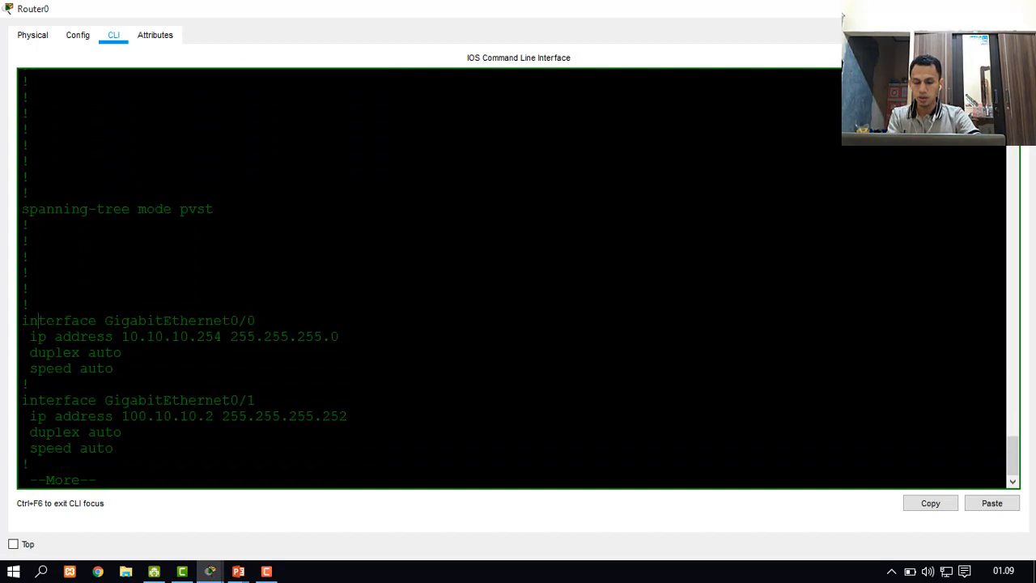
{"action": "left_click_drag", "start_coordinate": [38, 321], "coordinate": [121, 432]}
Advance the running configuration output through the GigabitEthernet0/2 and Vlan1 interface sections
{"action": "key", "text": "Return"}
{"action": "key", "text": "Return"}
{"action": "key", "text": "Return"}
{"action": "key", "text": "Return"}
{"action": "key", "text": "Return"}
{"action": "key", "text": "Return"}
{"action": "key", "text": "Return"}
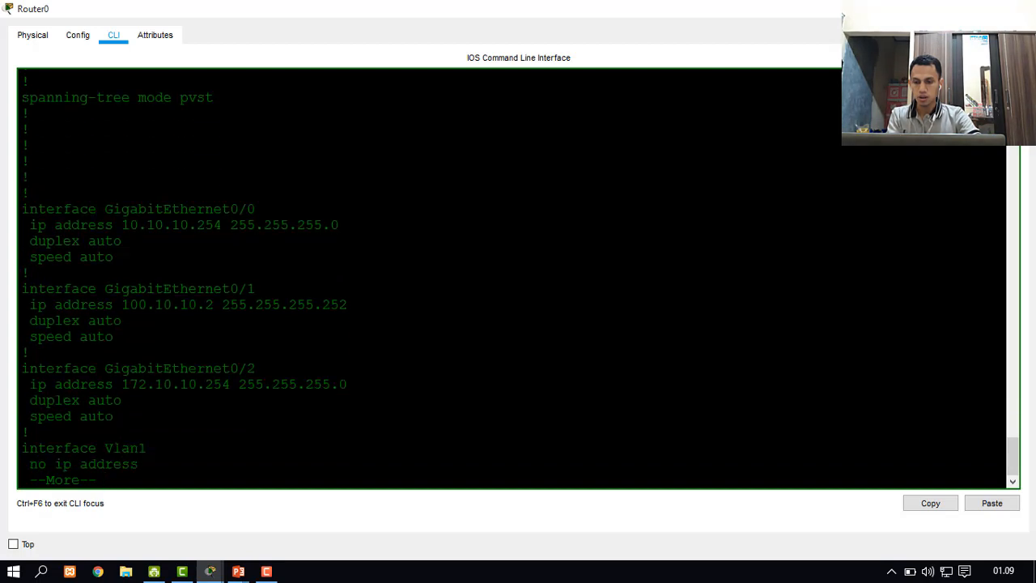
{"action": "key", "text": "Return"}
{"action": "key", "text": "Return"}
{"action": "key", "text": "Return"}
{"action": "key", "text": "Return"}
{"action": "key", "text": "Return"}
{"action": "key", "text": "Return"}
{"action": "key", "text": "Return"}
{"action": "key", "text": "Return"}
{"action": "key", "text": "Return"}
{"action": "key", "text": "Return"}
{"action": "key", "text": "Return"}
{"action": "key", "text": "Return"}
{"action": "key", "text": "Return"}
{"action": "key", "text": "Return"}
{"action": "key", "text": "Return"}
{"action": "key", "text": "Return"}
{"action": "key", "text": "Return"}
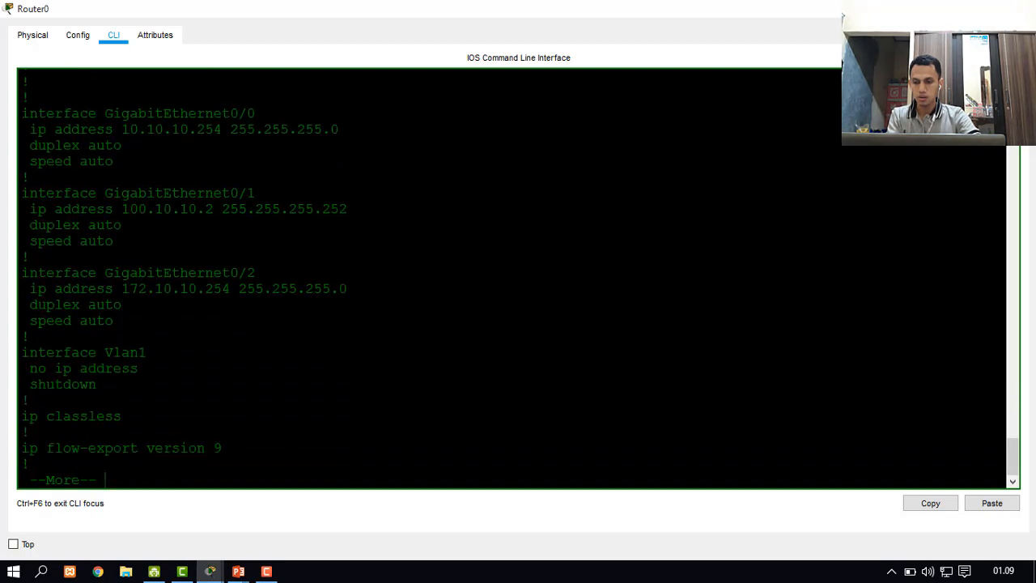
Page through the remaining running configuration, including the console, aux and vty lines, back to the Router# prompt
{"action": "key", "text": "Return"}
{"action": "key", "text": "Return"}
{"action": "key", "text": "Return"}
{"action": "key", "text": "Return"}
{"action": "key", "text": "Return"}
{"action": "key", "text": "Return"}
{"action": "key", "text": "Return"}
{"action": "key", "text": "Return"}
{"action": "key", "text": "Return"}
{"action": "key", "text": "Return"}
{"action": "key", "text": "Return"}
{"action": "key", "text": "Return"}
{"action": "key", "text": "Return"}
{"action": "key", "text": "Return"}
{"action": "key", "text": "Return"}
{"action": "key", "text": "Return"}
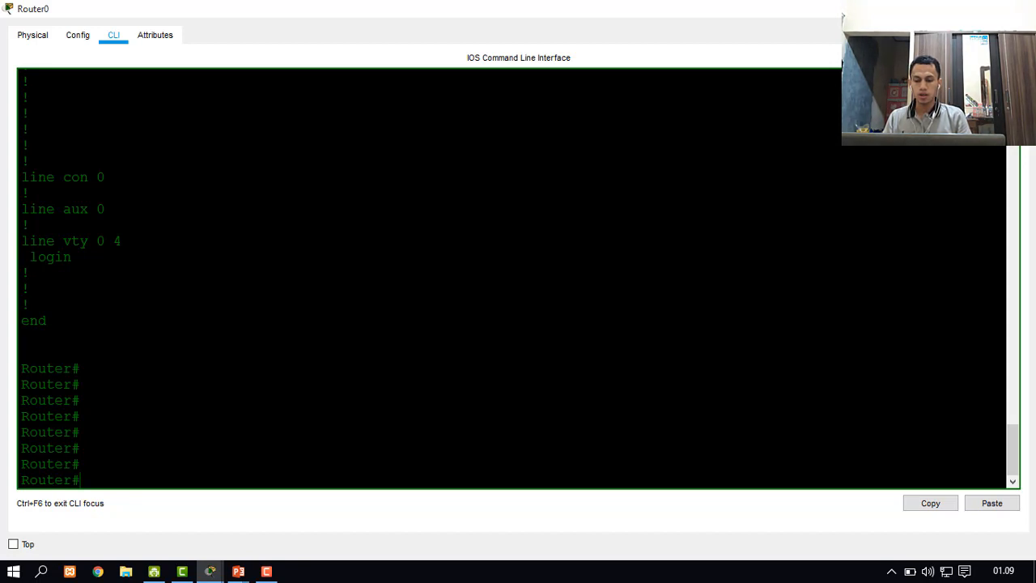
Display the configuration again with show running-config and advance through the excluded addresses and both DHCP pools
{"action": "type", "text": "sh"}
{"action": "key", "text": "Tab"}
{"action": "type", "text": "run"}
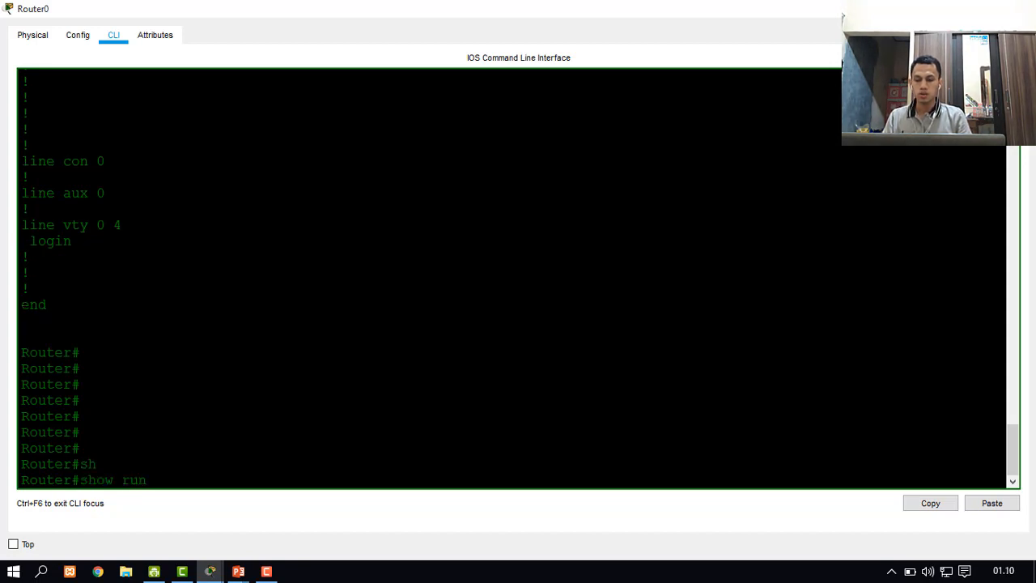
{"action": "key", "text": "Tab"}
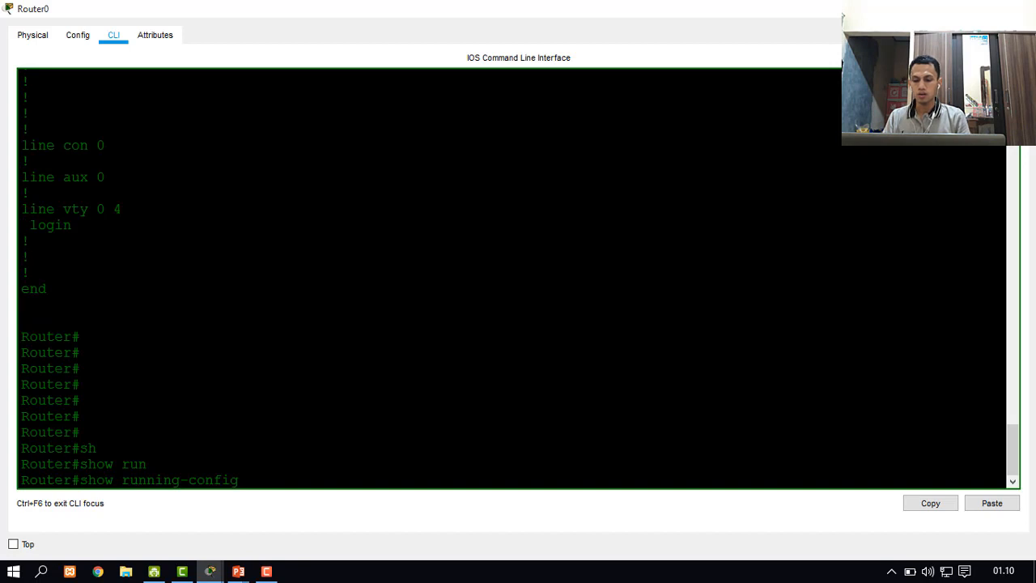
{"action": "key", "text": "Return"}
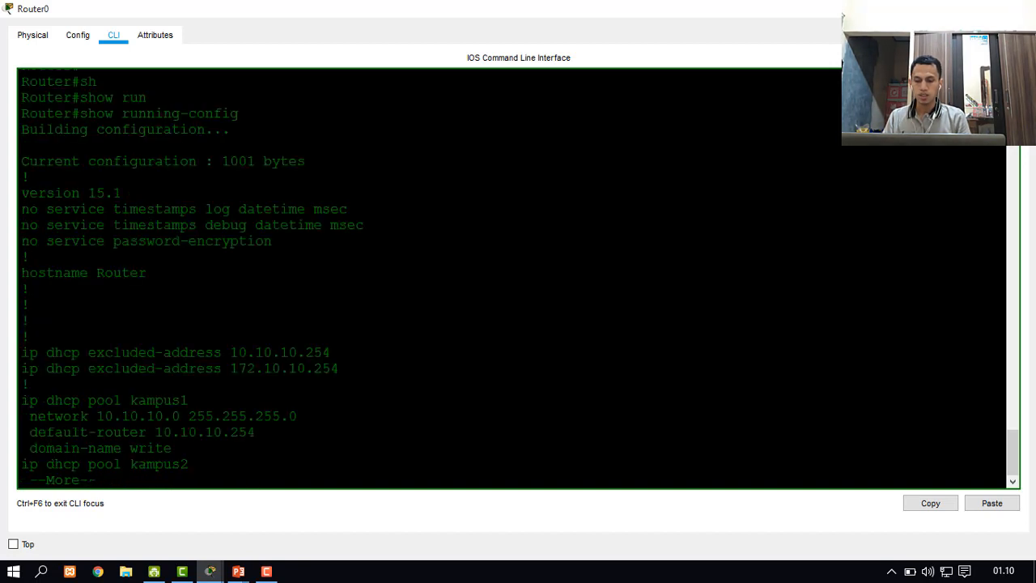
{"action": "key", "text": "Return"}
{"action": "key", "text": "Return"}
{"action": "key", "text": "Return"}
{"action": "key", "text": "Return"}
{"action": "key", "text": "Return"}
{"action": "key", "text": "Return"}
{"action": "key", "text": "Return"}
{"action": "key", "text": "Return"}
{"action": "key", "text": "Return"}
{"action": "key", "text": "Return"}
{"action": "key", "text": "Return"}
{"action": "key", "text": "Return"}
{"action": "key", "text": "Return"}
{"action": "key", "text": "Return"}
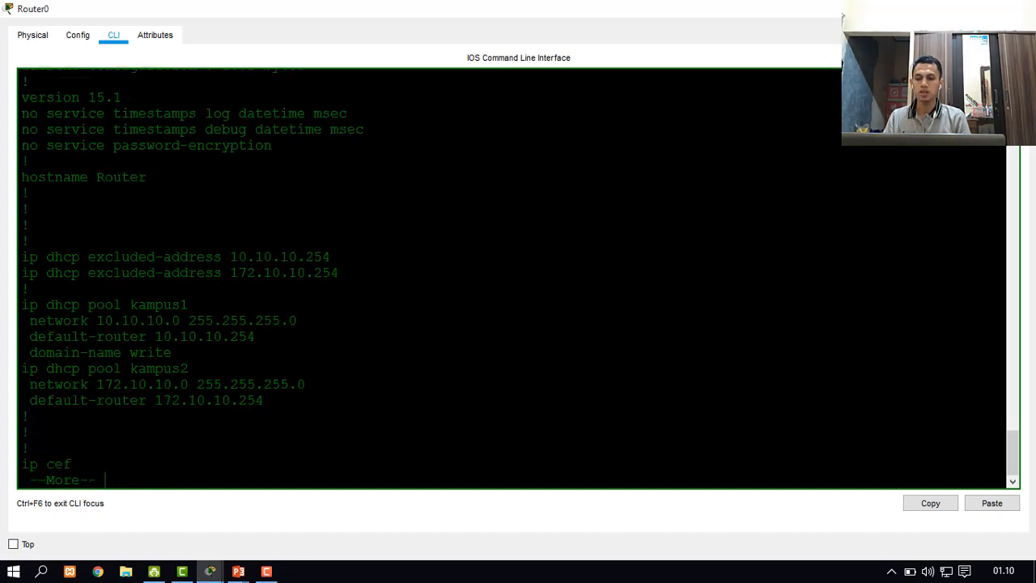
Continue the repeated running configuration output through the spanning-tree and interface sections and return to the router prompt
{"action": "key", "text": "Return"}
{"action": "key", "text": "Return"}
{"action": "key", "text": "Return"}
{"action": "key", "text": "Return"}
{"action": "key", "text": "Return"}
{"action": "key", "text": "Return"}
{"action": "key", "text": "Return"}
{"action": "key", "text": "Return"}
{"action": "key", "text": "Return"}
{"action": "key", "text": "Return"}
{"action": "key", "text": "Return"}
{"action": "key", "text": "Return"}
{"action": "key", "text": "Return"}
{"action": "key", "text": "Return"}
{"action": "key", "text": "Return"}
{"action": "key", "text": "Return"}
{"action": "key", "text": "Return"}
{"action": "key", "text": "Return"}
{"action": "key", "text": "Return"}
{"action": "key", "text": "Return"}
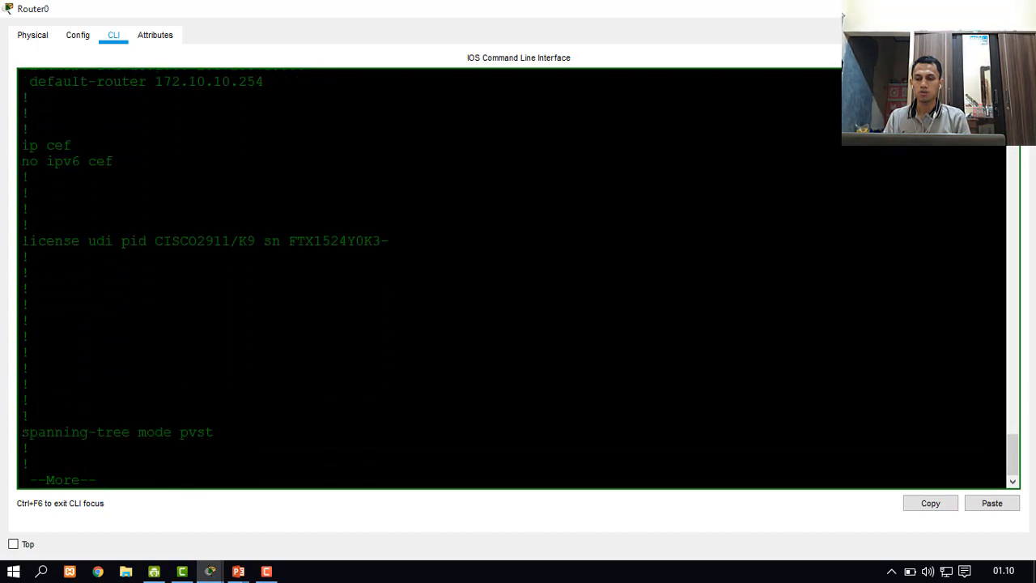
{"action": "key", "text": "Return"}
{"action": "key", "text": "Return"}
{"action": "key", "text": "Return"}
{"action": "key", "text": "Return"}
{"action": "key", "text": "Return"}
{"action": "key", "text": "Return"}
{"action": "key", "text": "Return"}
{"action": "key", "text": "Return"}
{"action": "key", "text": "Return"}
{"action": "key", "text": "Return"}
{"action": "key", "text": "Return"}
{"action": "key", "text": "Return"}
{"action": "key", "text": "Return"}
{"action": "key", "text": "Return"}
{"action": "key", "text": "Return"}
{"action": "key", "text": "Return"}
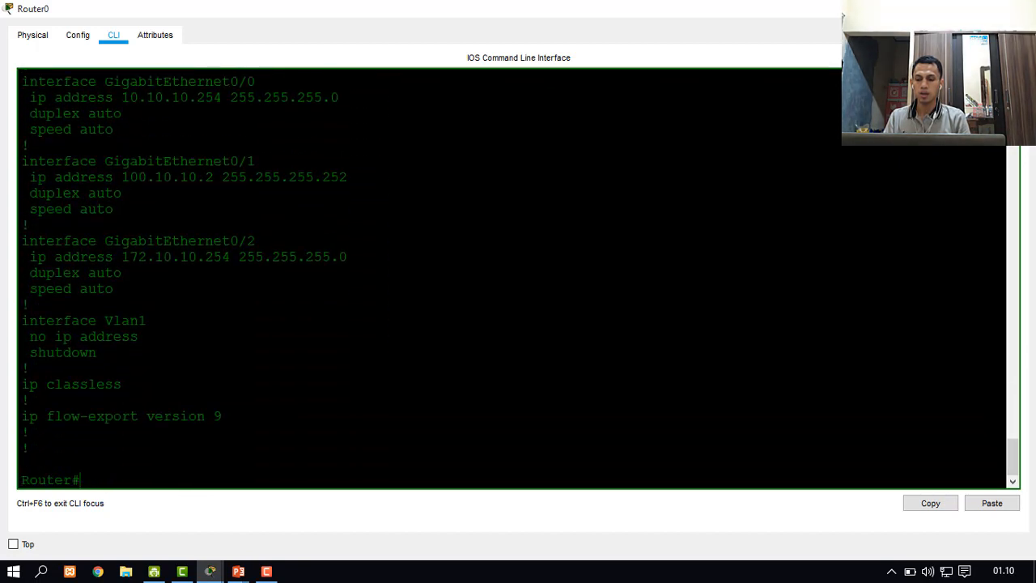
Save the router's running configuration with write memory
{"action": "type", "text": "wi"}
{"action": "key", "text": "Tab"}
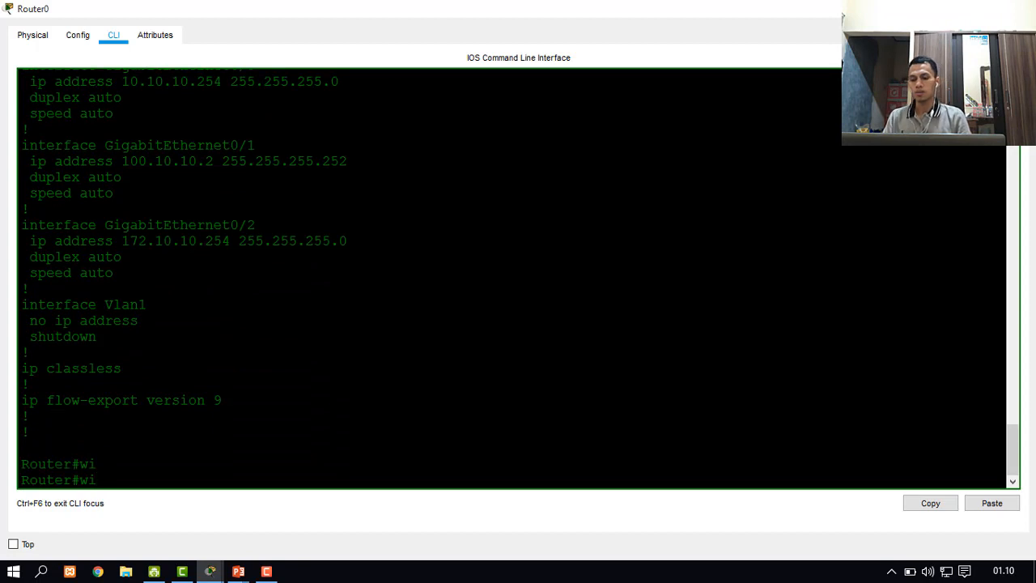
{"action": "key", "text": "BackSpace"}
{"action": "type", "text": "r"}
{"action": "key", "text": "Tab"}
{"action": "type", "text": "me"}
{"action": "key", "text": "Tab"}
{"action": "key", "text": "Return"}
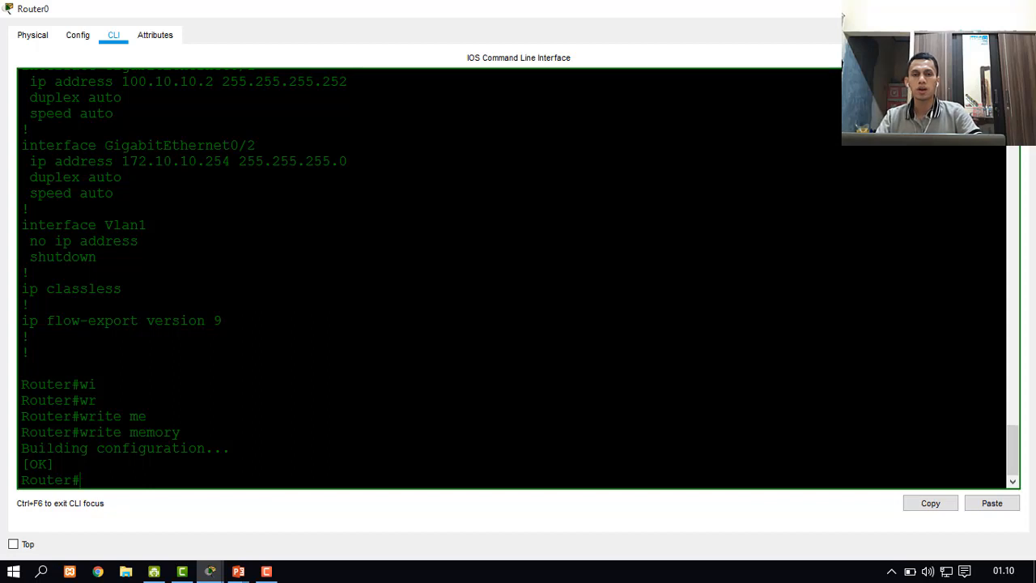
{"action": "left_click", "coordinate": [267, 572]}
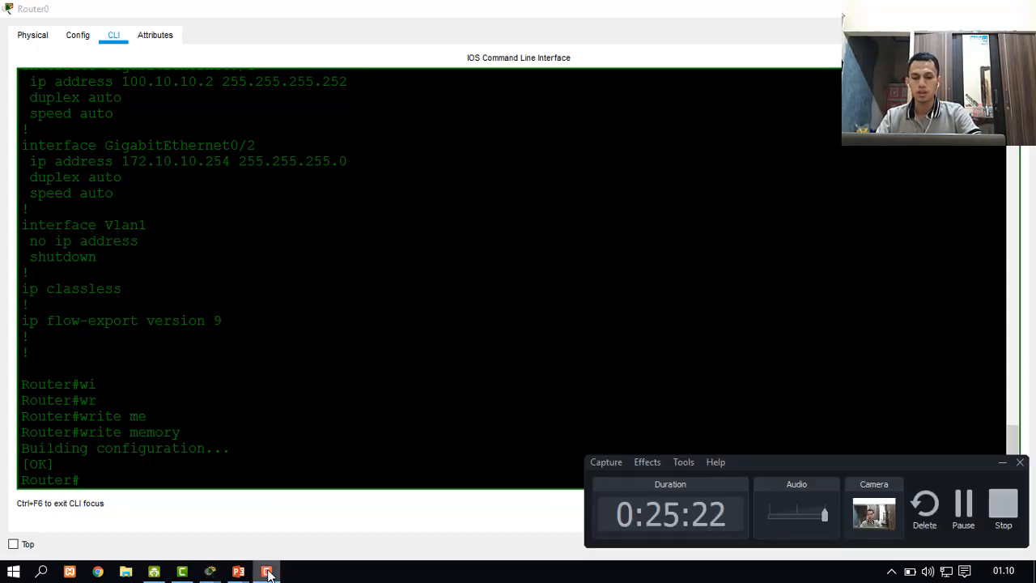